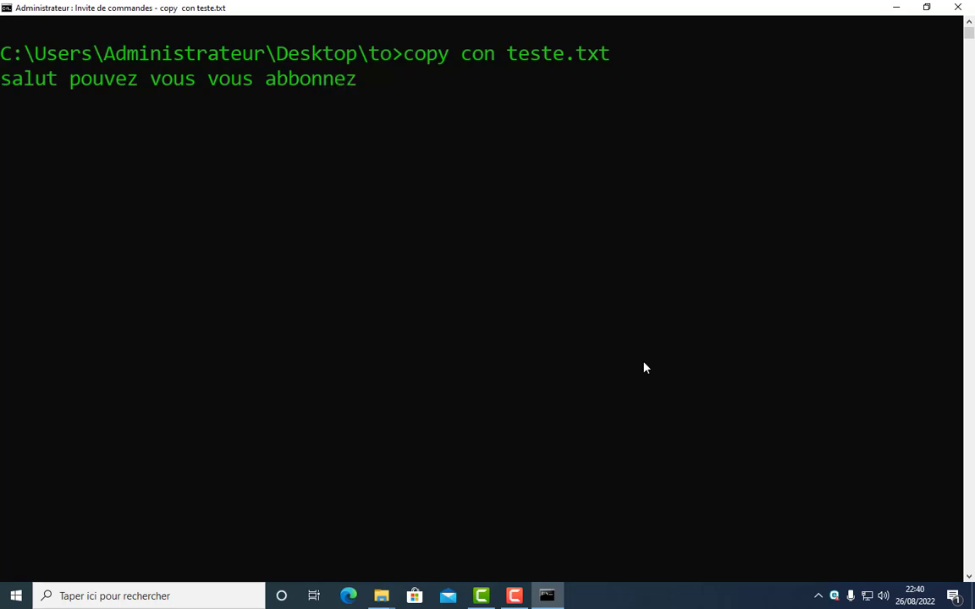
- Complete the first text line of teste.txt with "S.V.P"
text(S.S)
key(BackSpace)
text(V)
text(.P)
- Add a second line reading "POUR PLUS DE TUTORIEL DE" followed by the tutorial author's full name, correcting the stray digit in it
text(POUR PL)
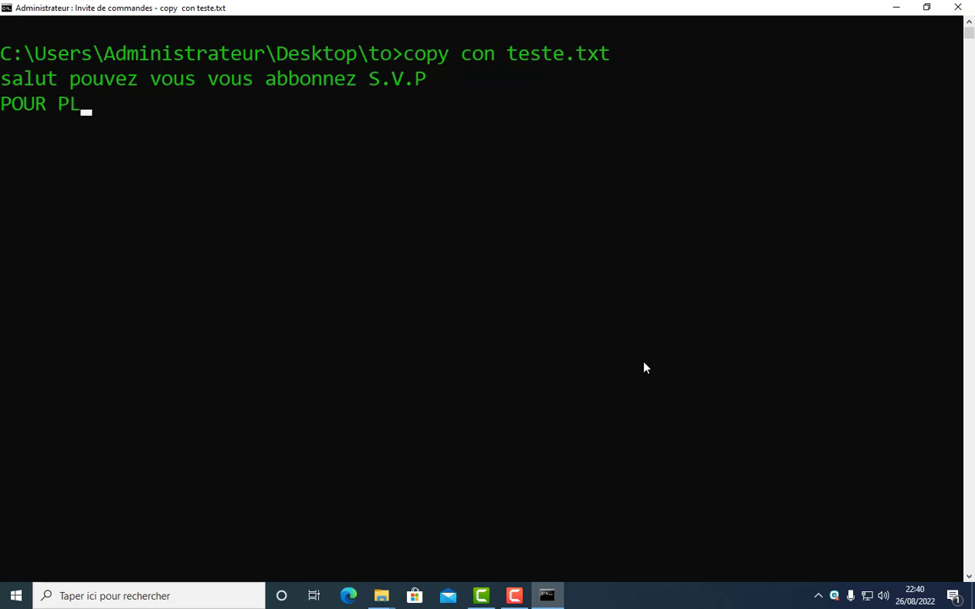
text(US DE TU)
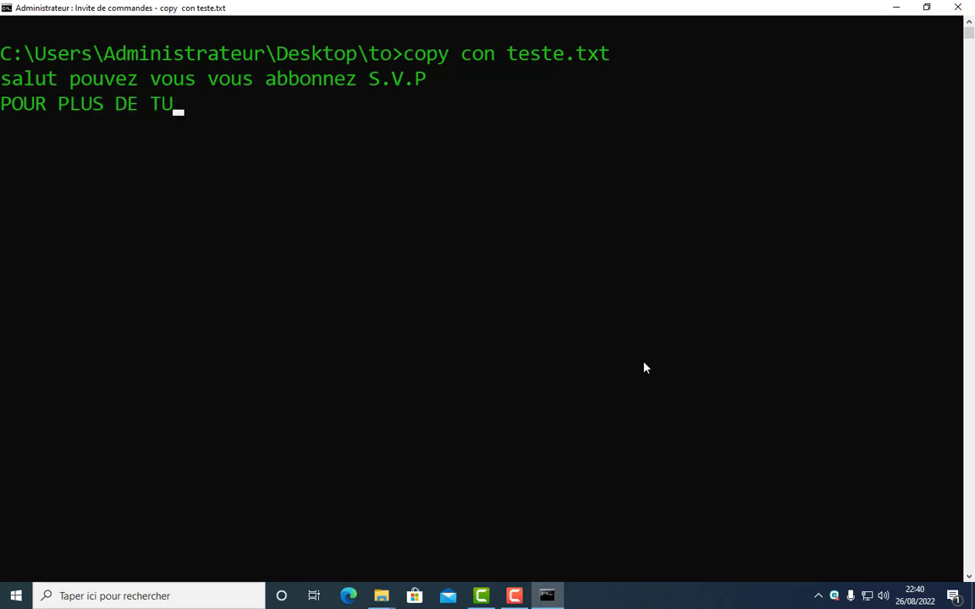
text(TORIE)
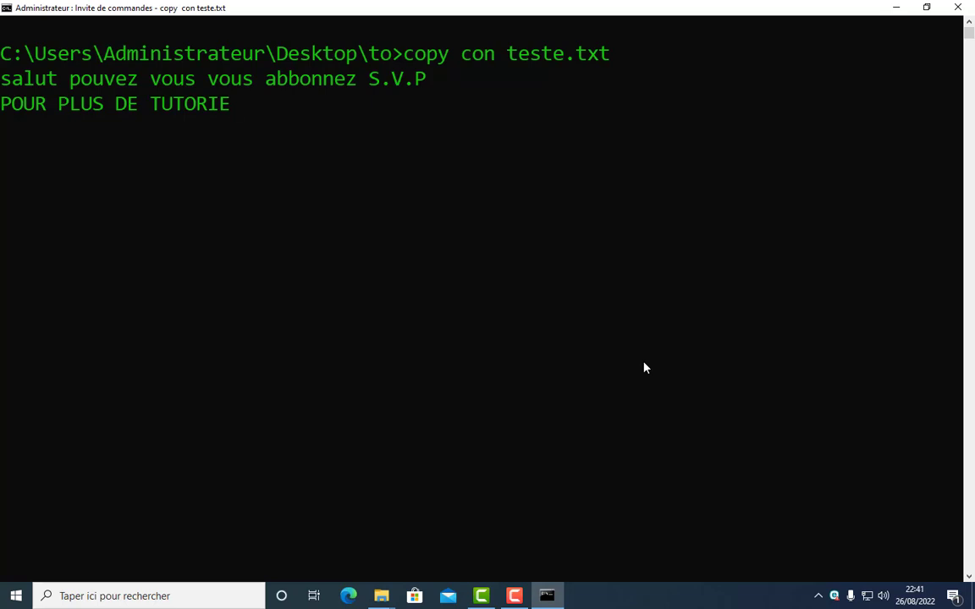
text(L DE CHARLE)
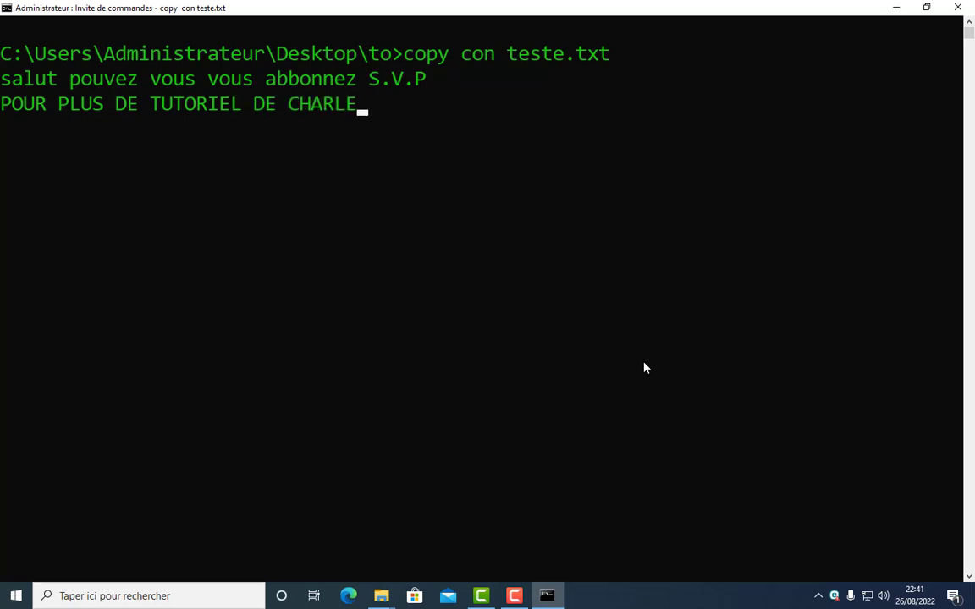
text(NE GRE4G)
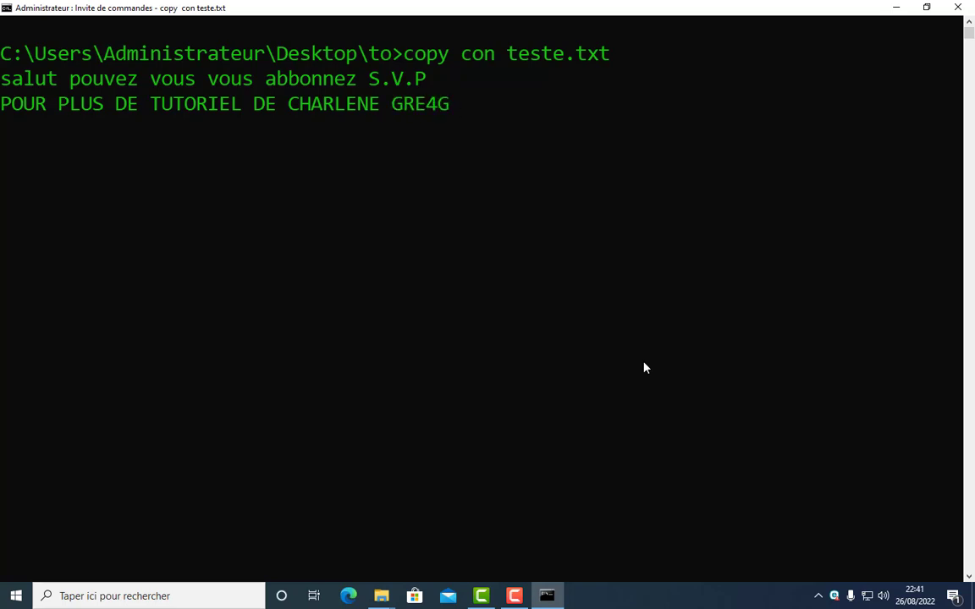
text(ORY)
key(Left)
key(Left)
key(Left)
key(Left)
key(BackSpace)
- End the text input with the end-of-file marker ^Z to write teste.txt
key(End)
key(ctrl+x)
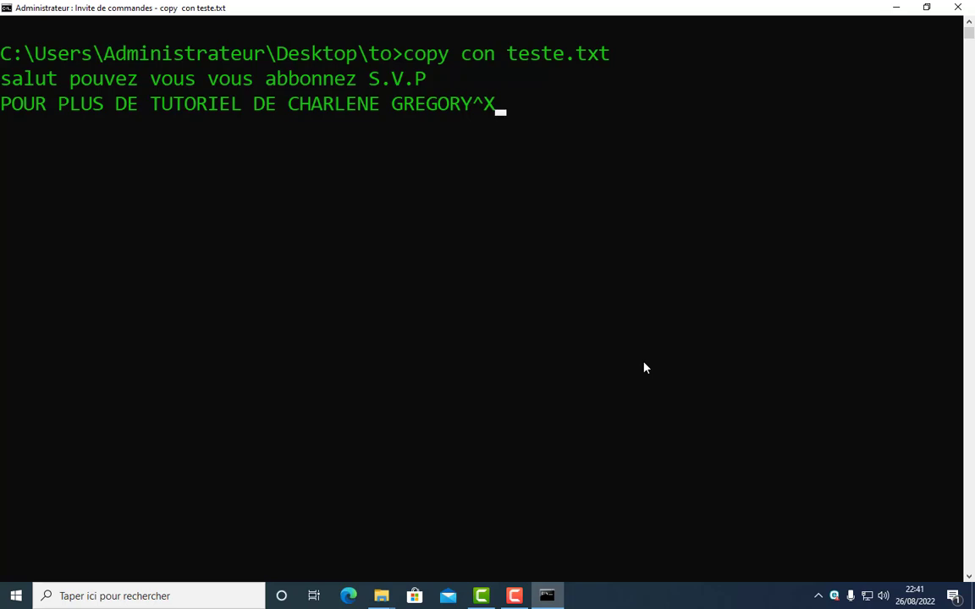
key(BackSpace)
key(ctrl+z)
key(Return)
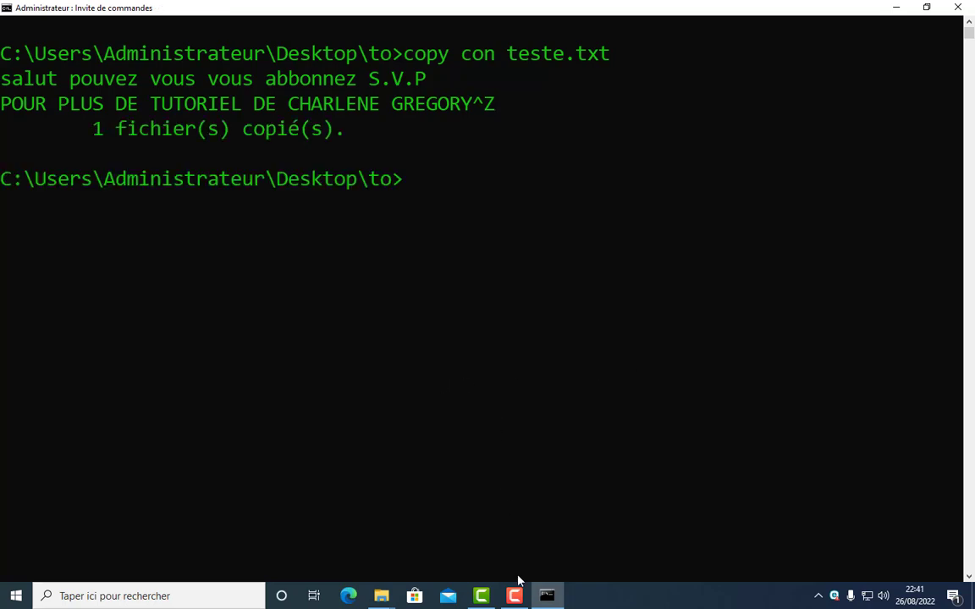
- Switch to the "to" folder in File Explorer, open teste.txt to check its text, and close it
click(381, 595)
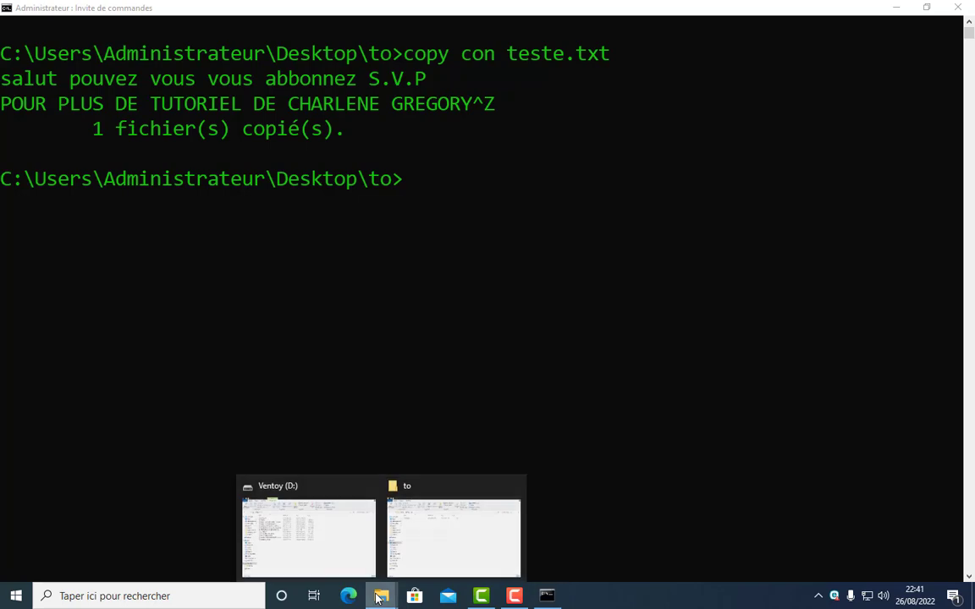
click(428, 518)
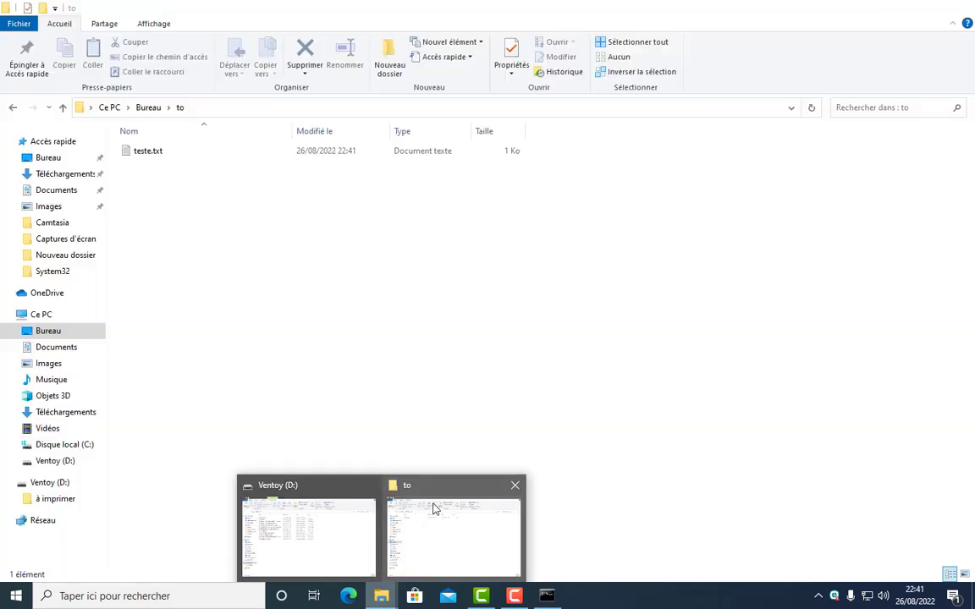
click(138, 156)
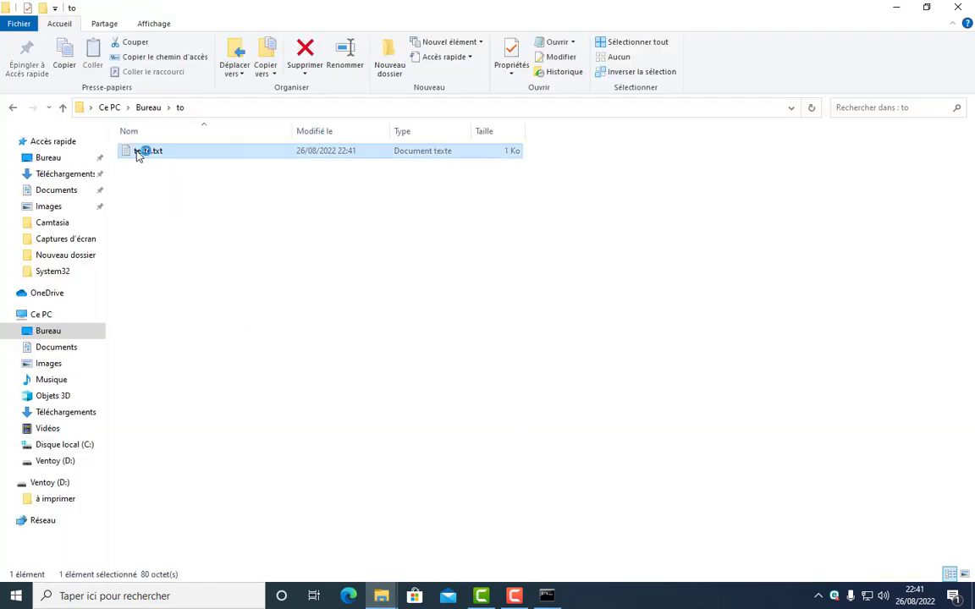
double_click(138, 154)
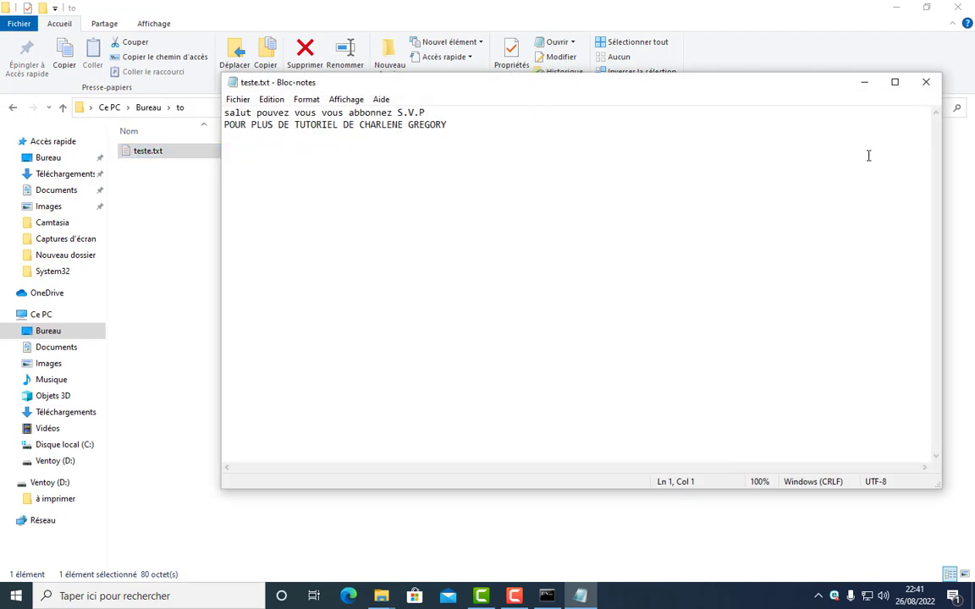
click(930, 83)
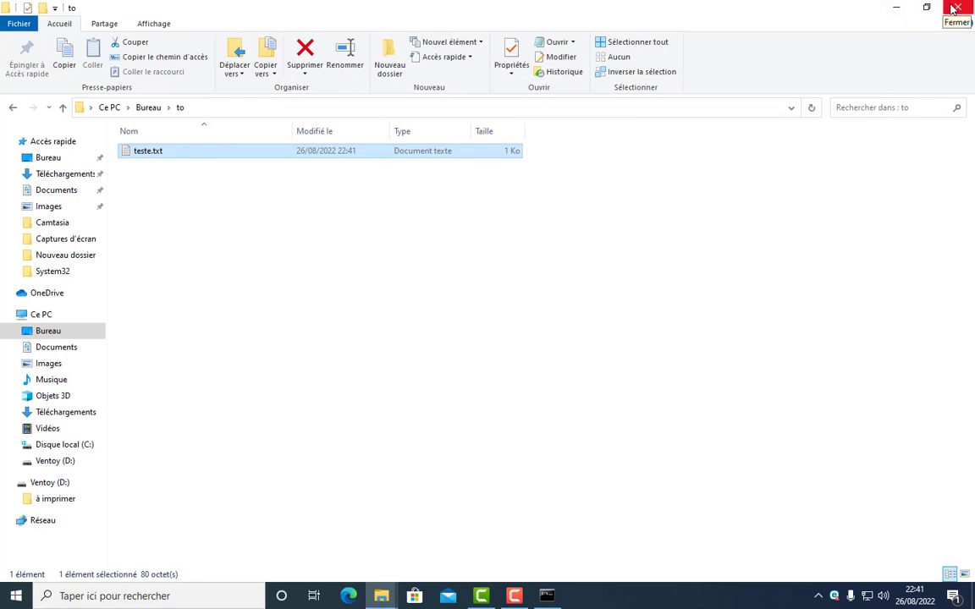
- Return to the Command Prompt, move up to the Desktop directory with CD.. and clear the screen with CLS
click(904, 18)
text(CLS)
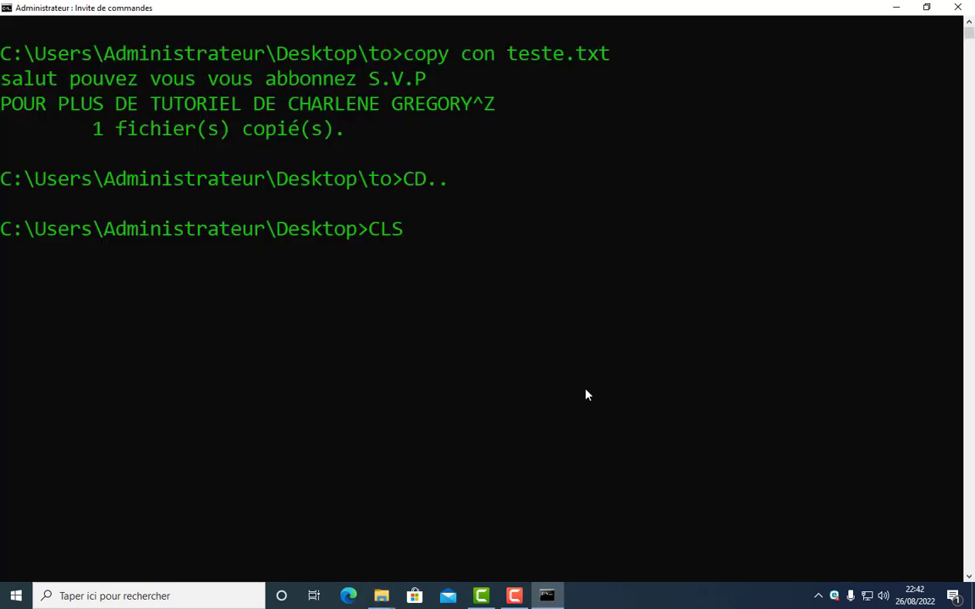
key(Return)
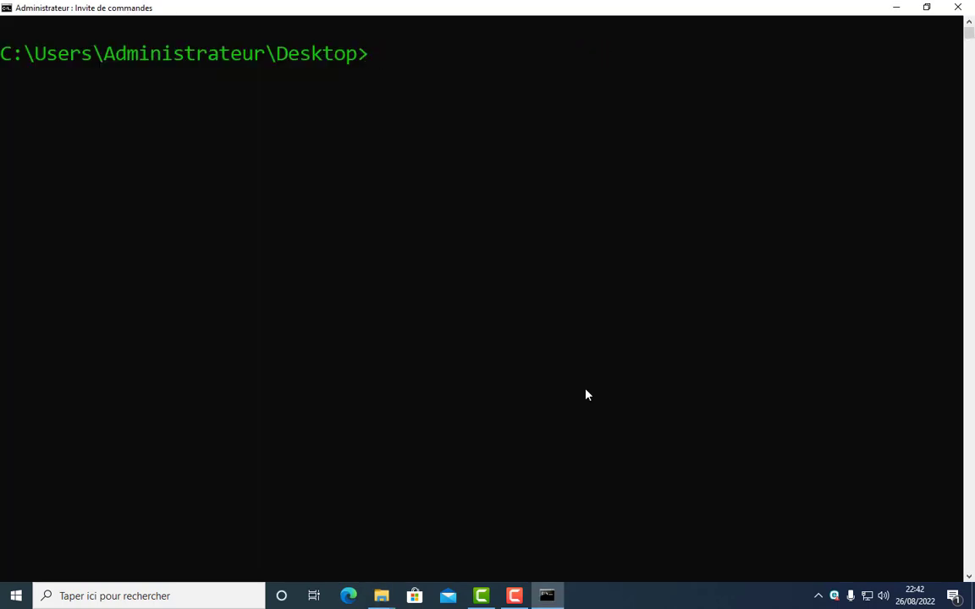
- Create a directory named TI on the Desktop with MKDIR
text(MKDIR)
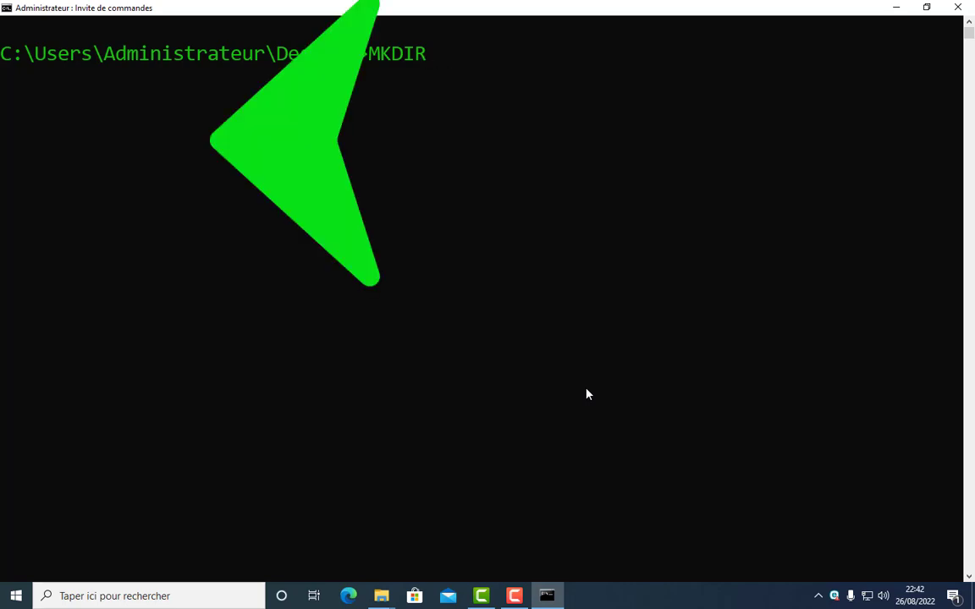
text(TI)
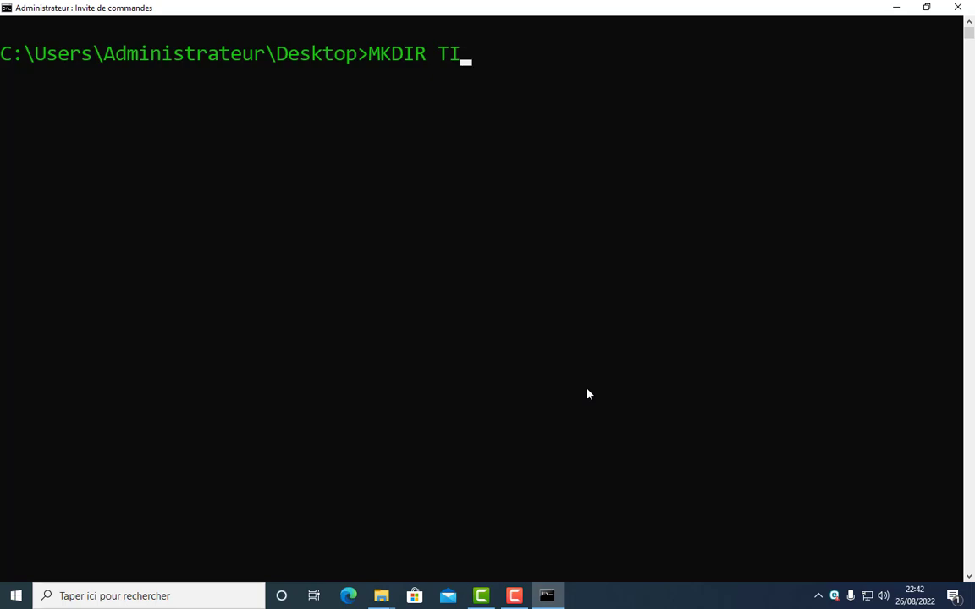
key(Return)
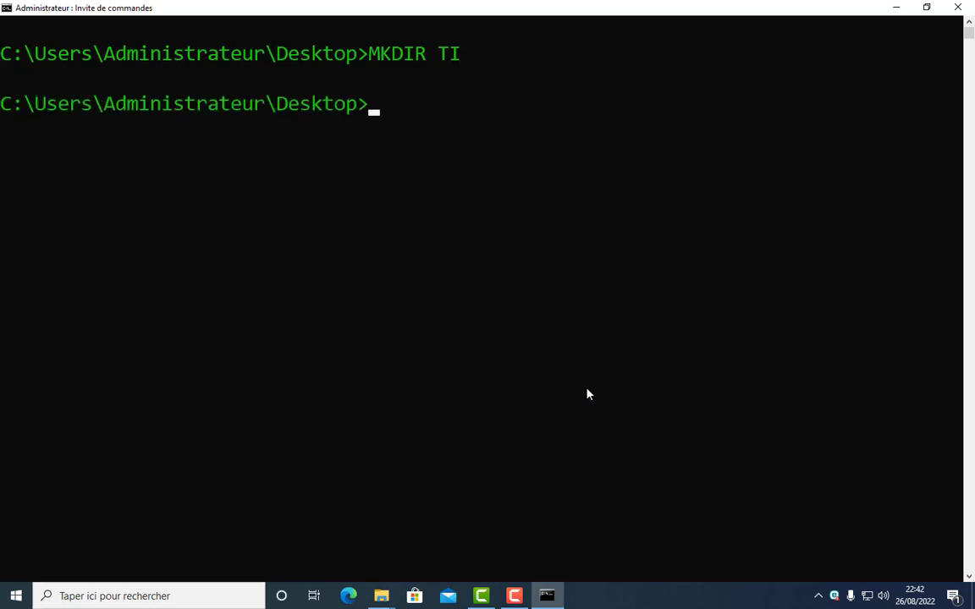
- List the Desktop directory's contents with DIR and highlight the TI and to directory entries
text(DIR)
key(Return)
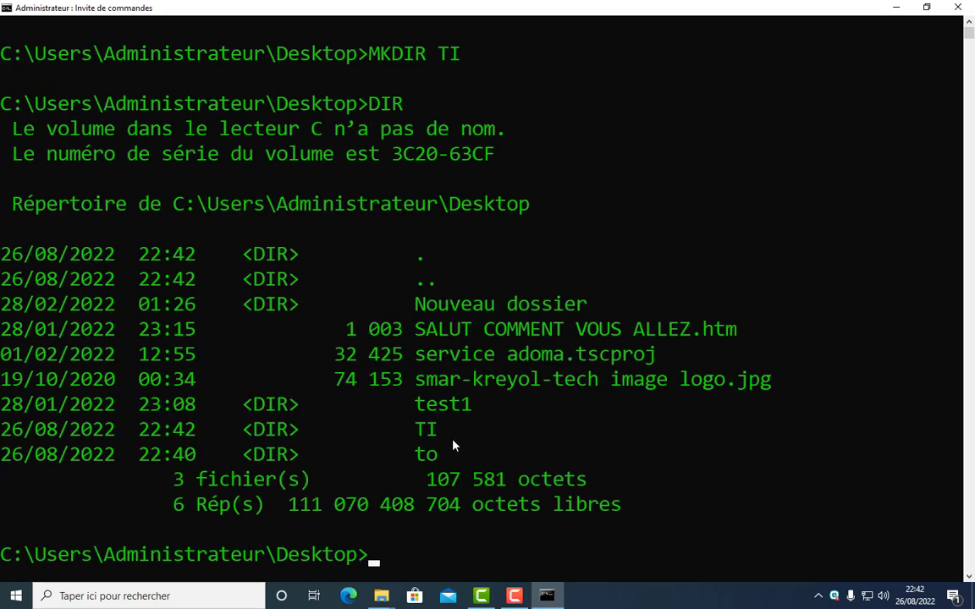
drag(460, 429, 414, 429)
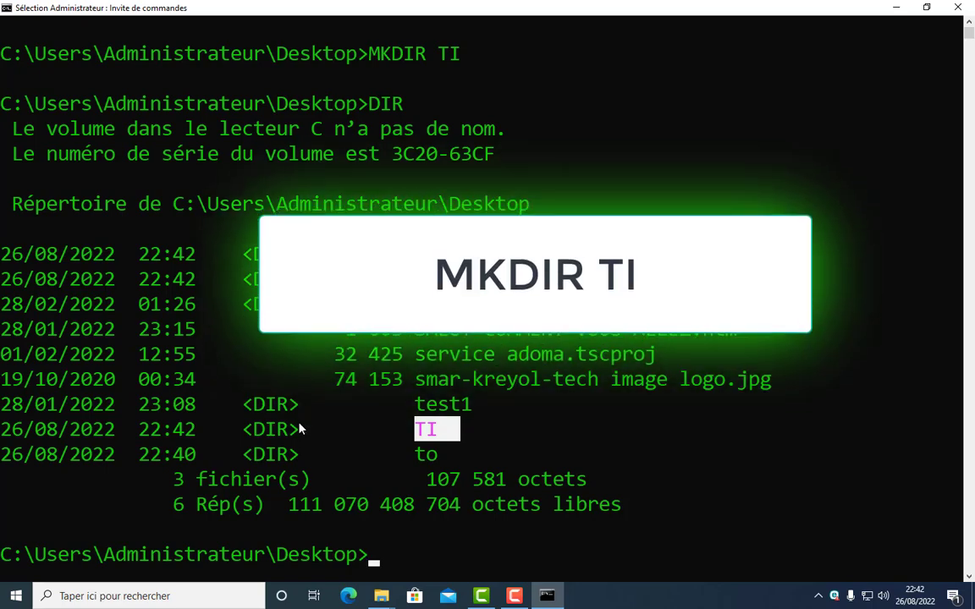
click(297, 429)
click(432, 454)
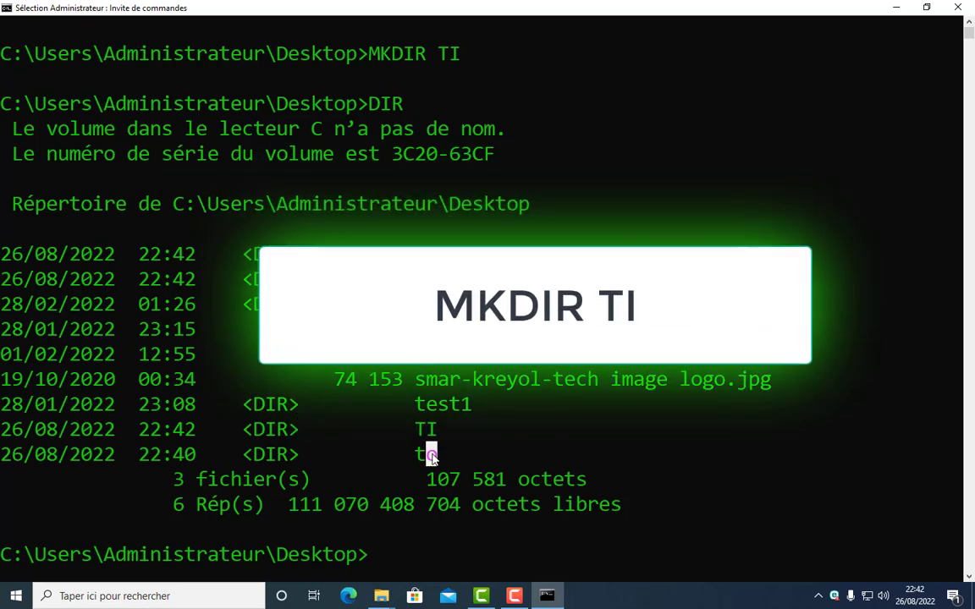
- Clear the screen with CLS and change into the to directory with CD TO
text(C)
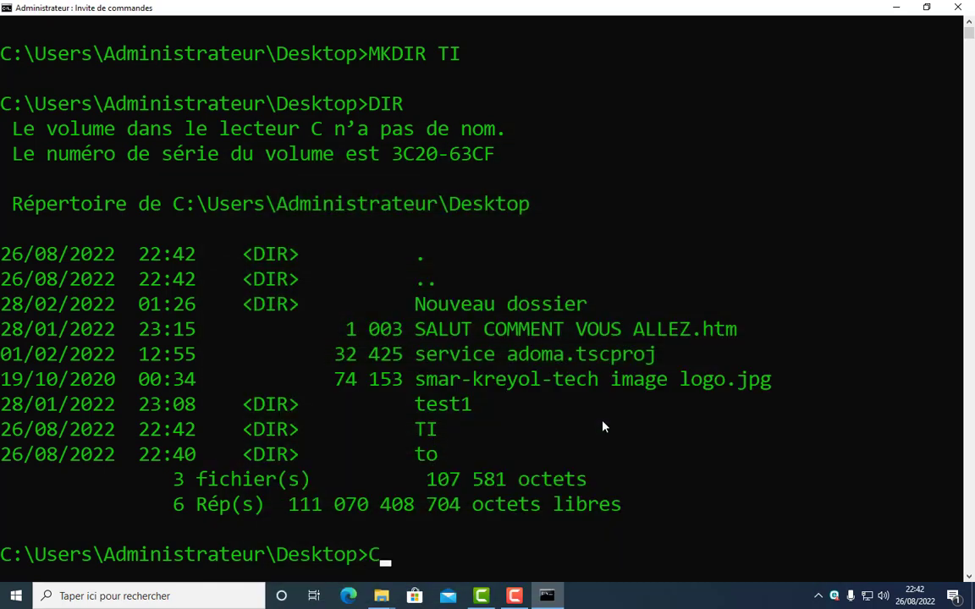
text(LS)
key(Return)
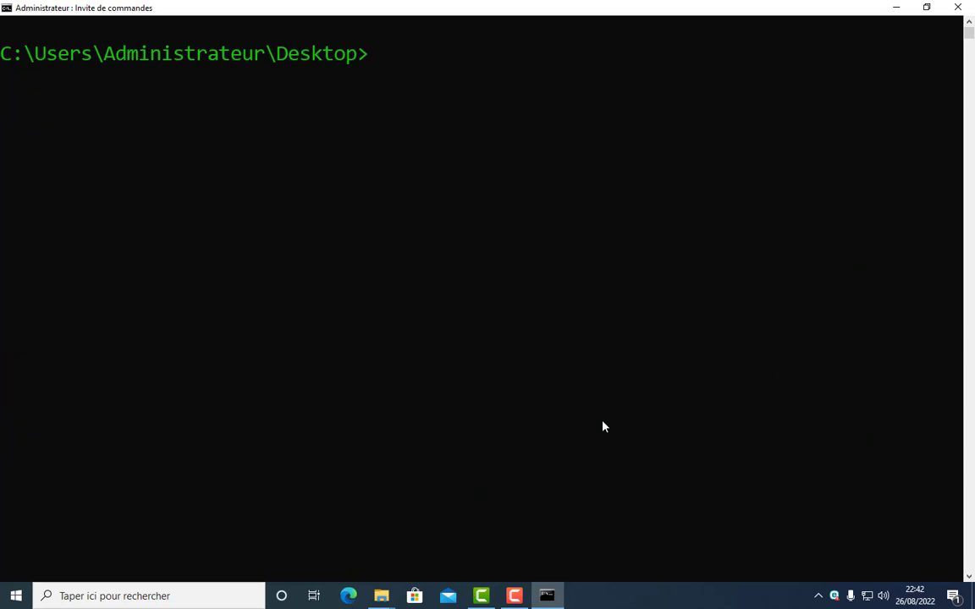
text(CD TO)
key(Return)
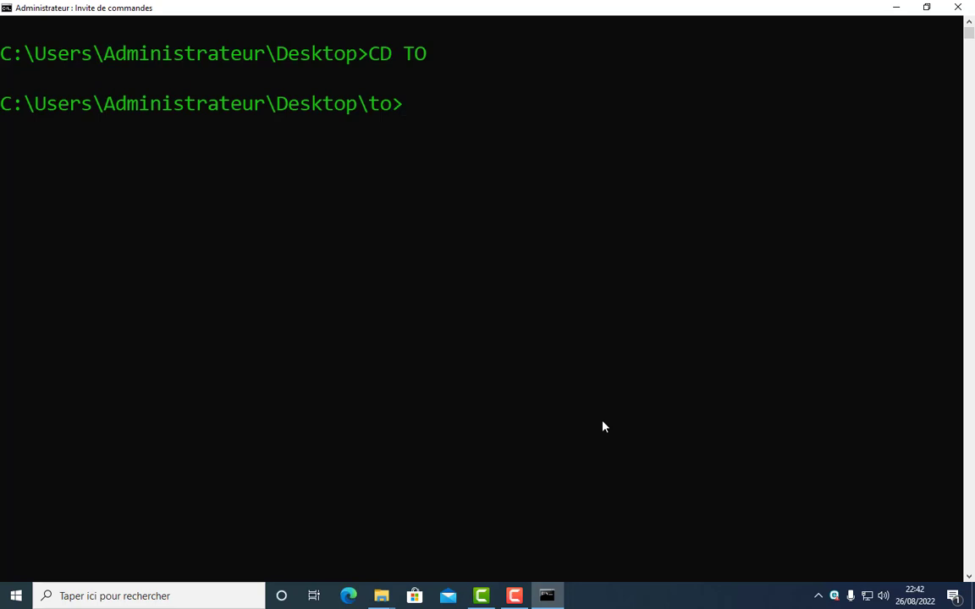
- List the contents of the to directory with DIR and inspect the teste.txt entry
text(DIR)
key(Return)
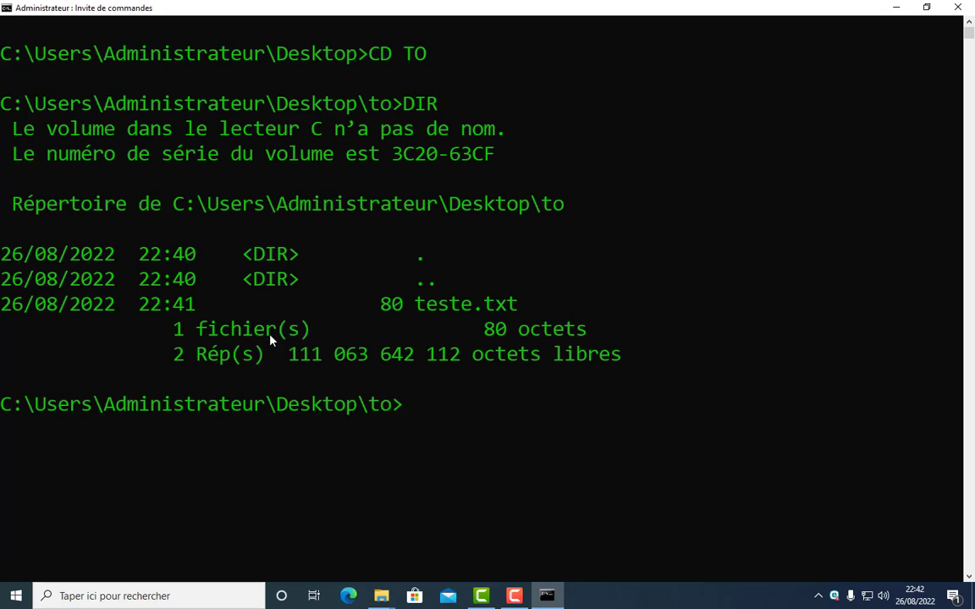
drag(516, 305, 240, 325)
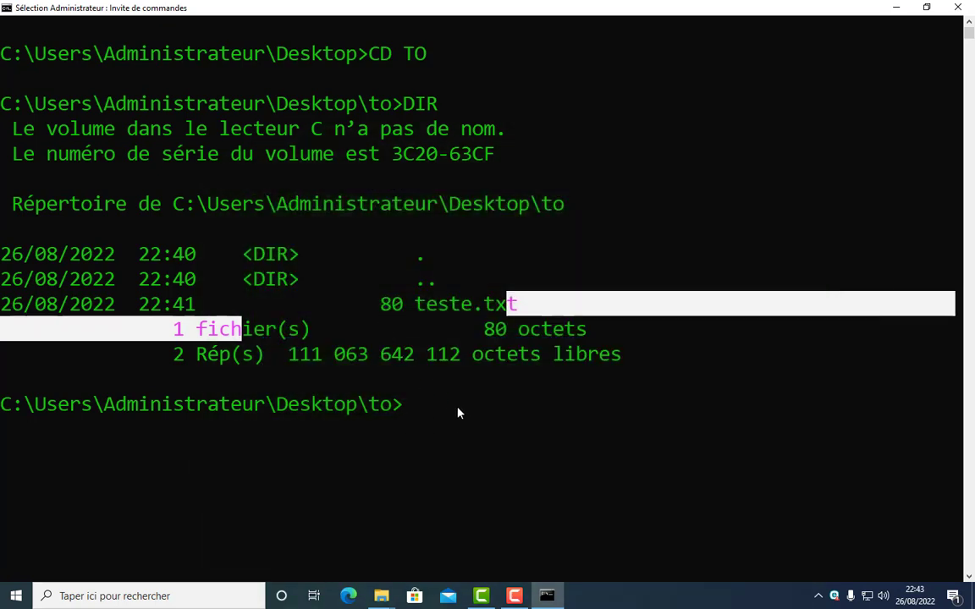
text(C)
key(BackSpace)
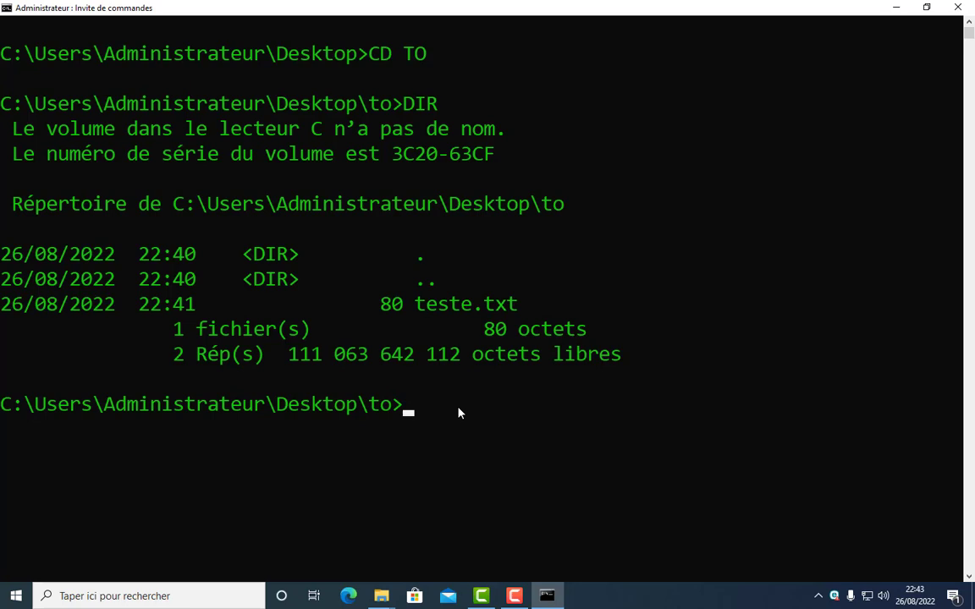
- Go back up to the Desktop directory with CD.. and clear the screen with CLS
text(CD..)
key(Return)
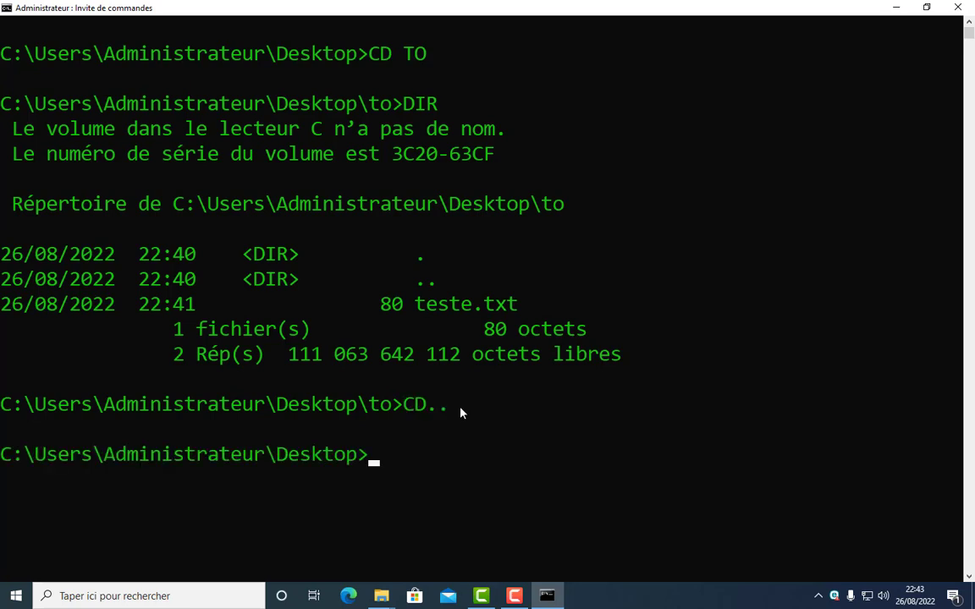
text(CLS)
key(Return)
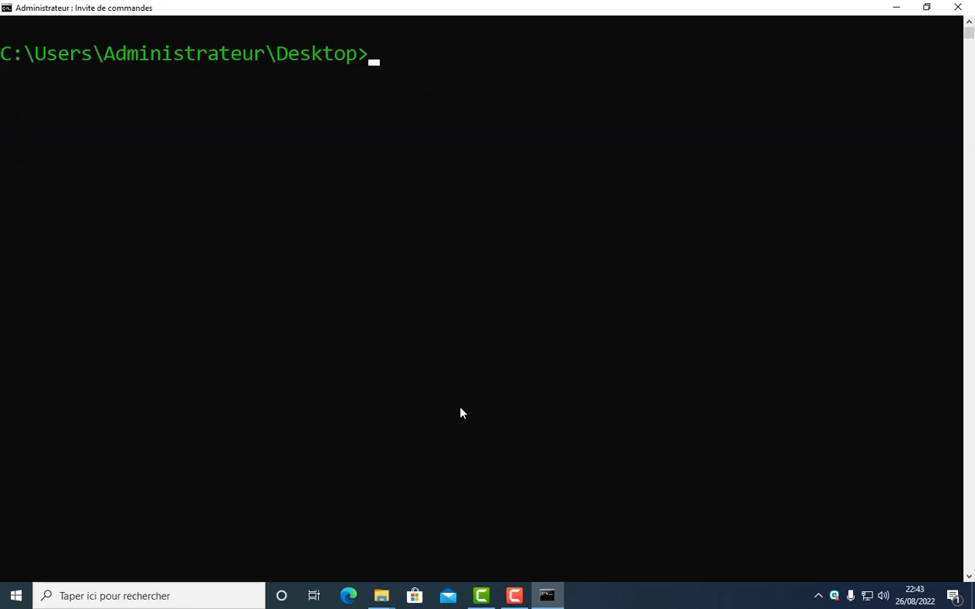
- Change into the TI directory with CD TI and list its contents with DIR
text(C)
text(D TI)
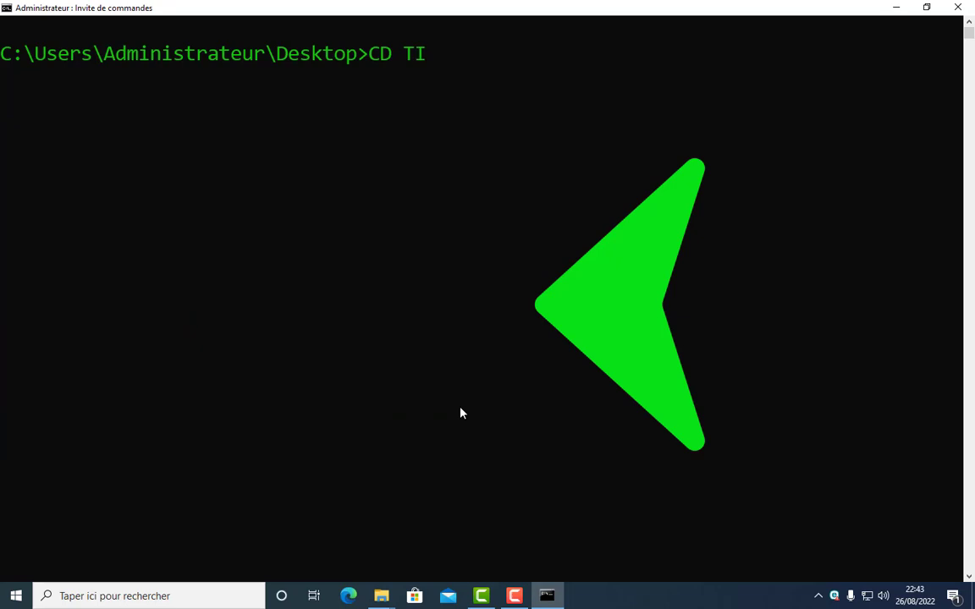
key(Return)
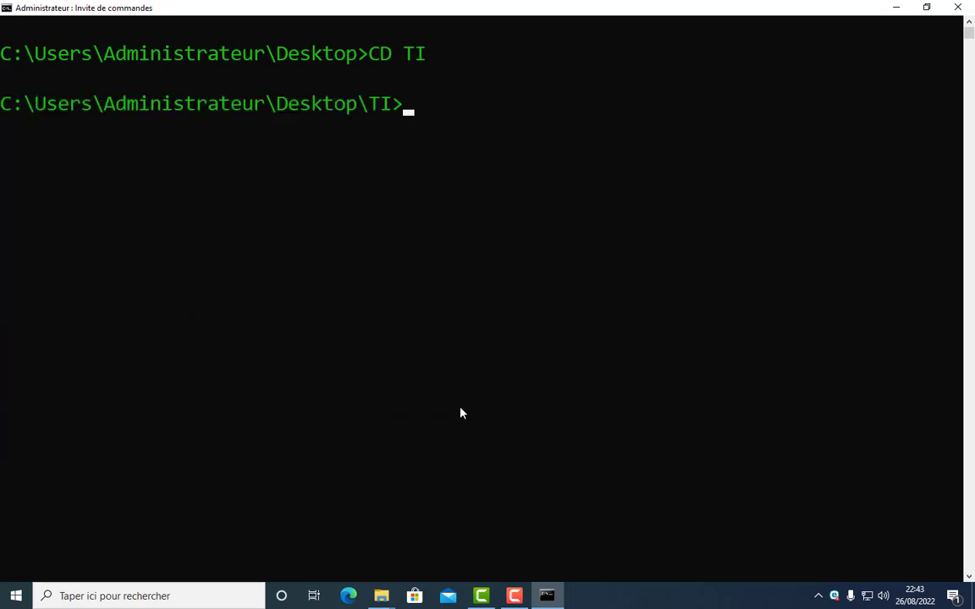
text(DIR)
key(Return)
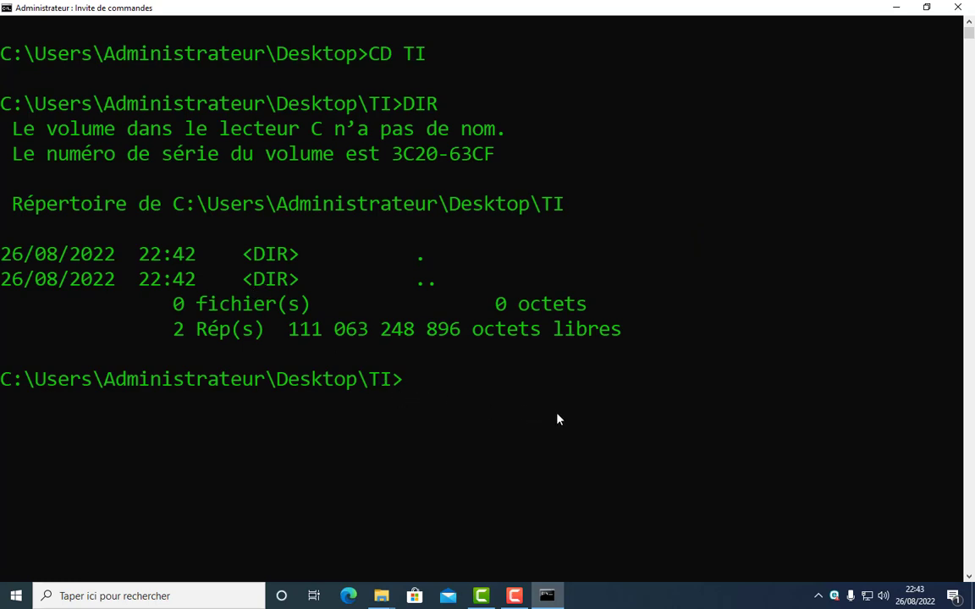
text(DI)
key(BackSpace)
key(BackSpace)
- Clear the directory listing from the screen with CLS
text(CLS)
key(Return)
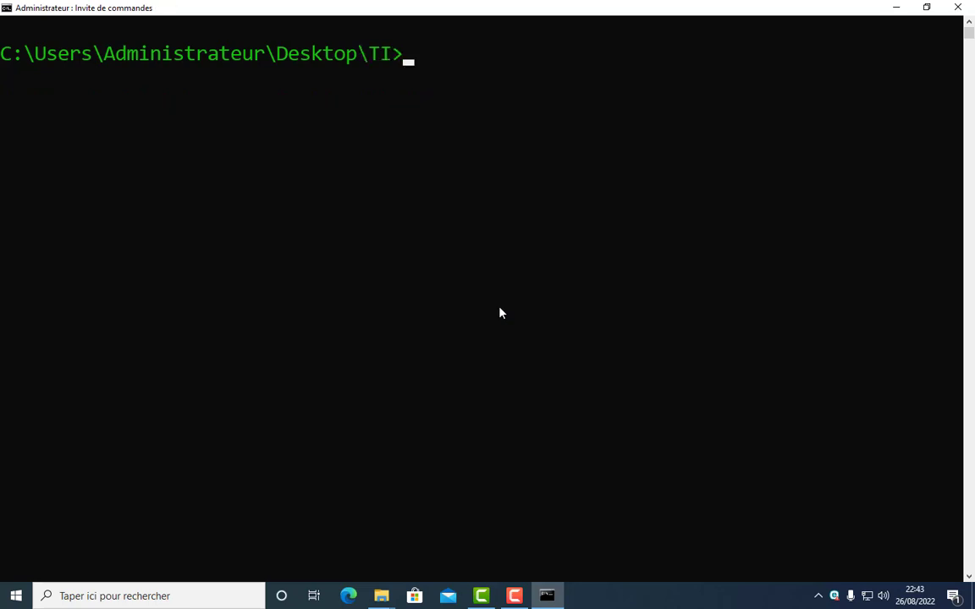
key(Up)
key(Up)
key(Up)
key(BackSpace)
key(BackSpace)
key(BackSpace)
key(BackSpace)
key(BackSpace)
- Change to the root of drive C with CD\ and clear the screen with CLS
text(CD\)
key(Return)
text(CLS)
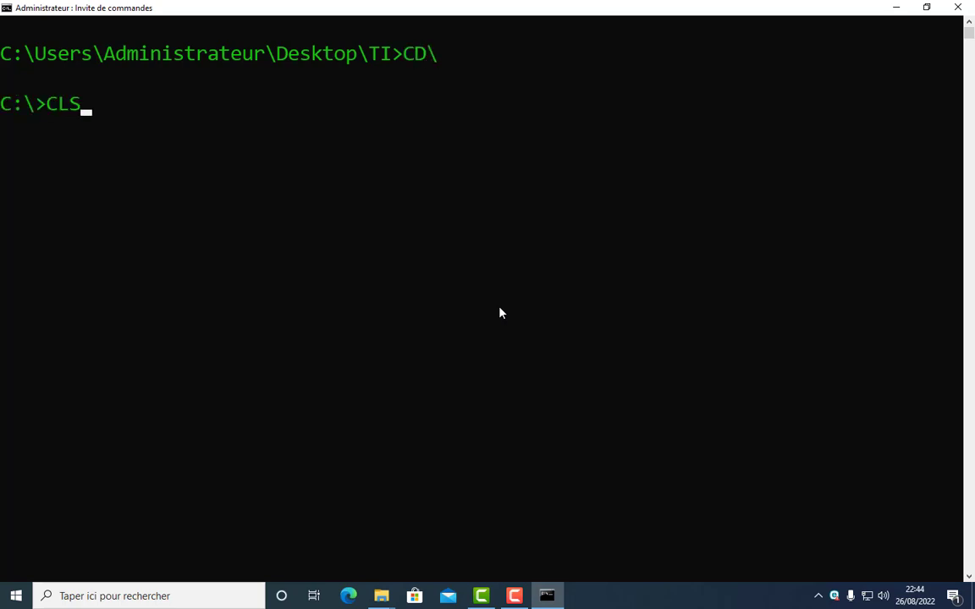
key(Return)
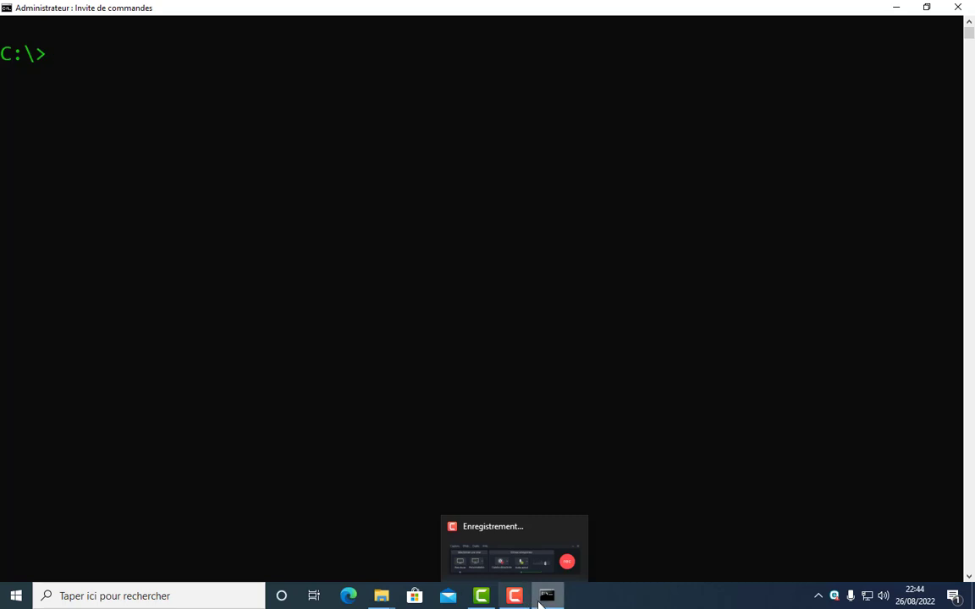
mouse_move(543, 601)
mouse_move(506, 588)
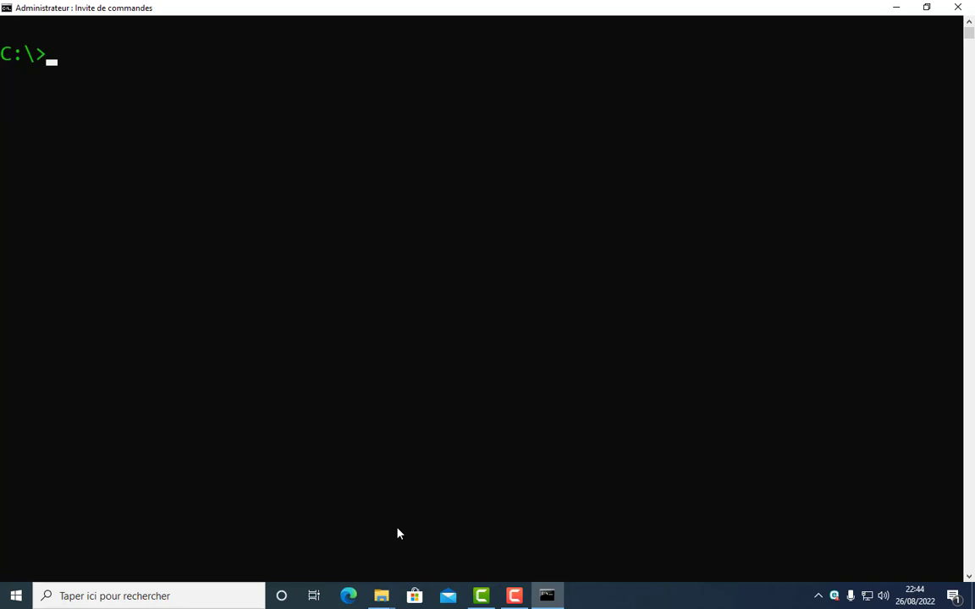
- Write a COPY command with the source path C:\USERS\ADMINISTRATEUR\DESKTOP\TO\TESTE.TXT at the prompt, without running it
text(COPY)
text(C)
text(:@)
key(BackSpace)
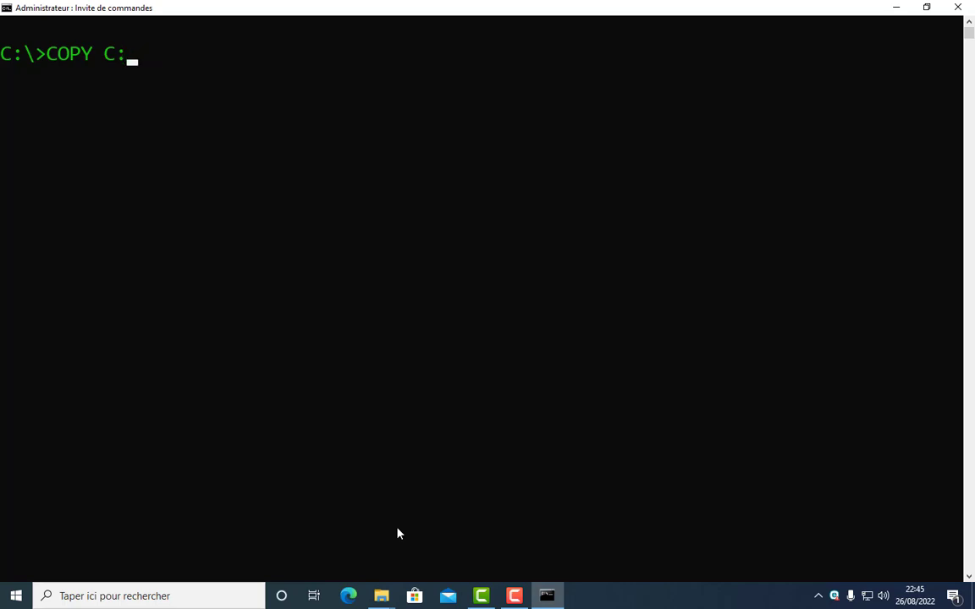
text(\)
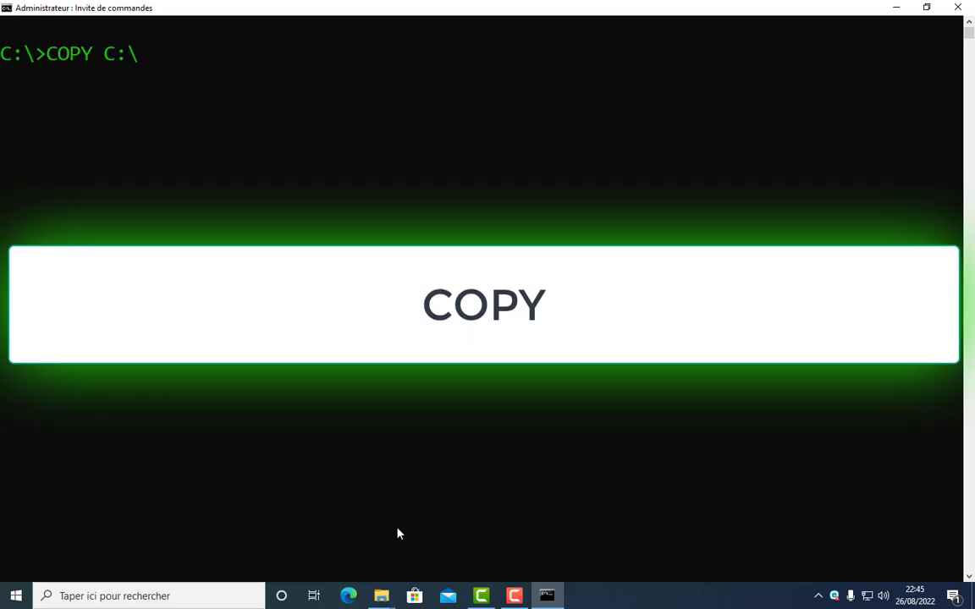
text(U)
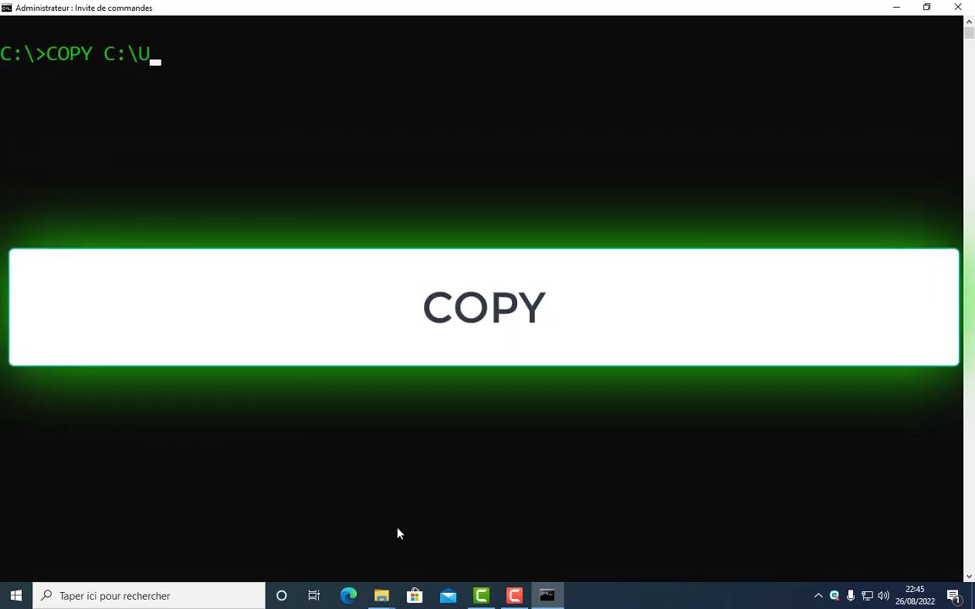
text(SERS)
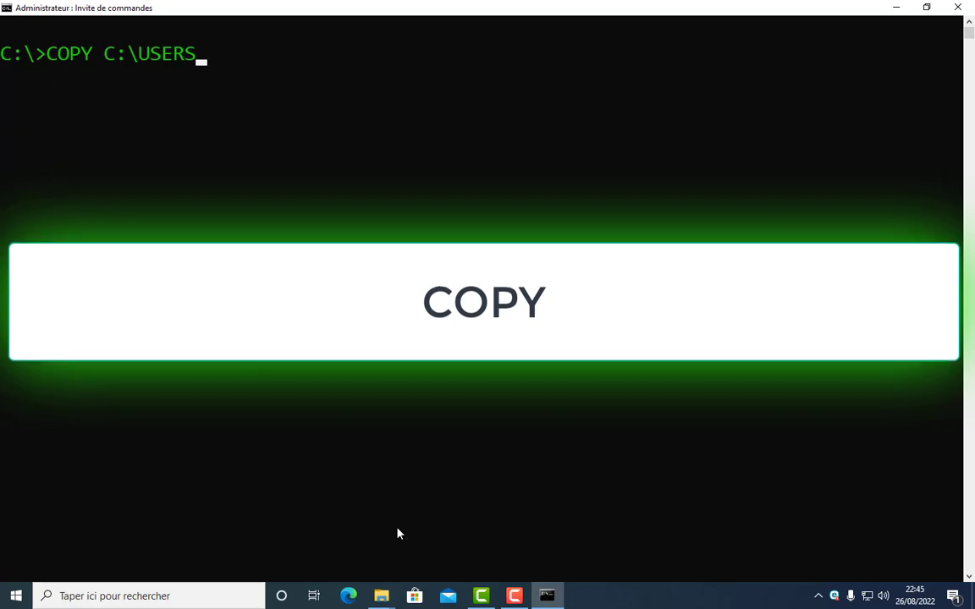
text(\)
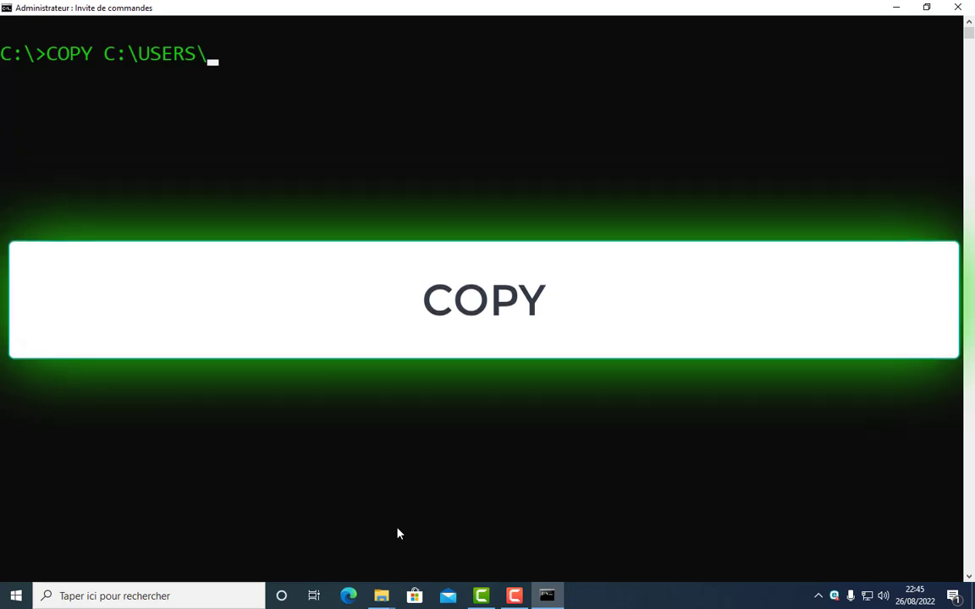
text(A)
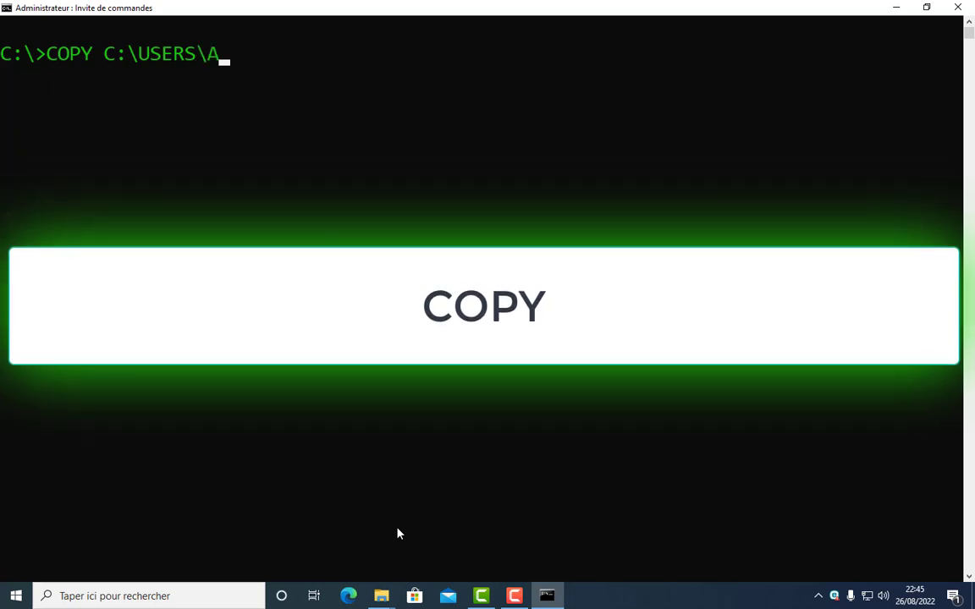
text(DMINIS)
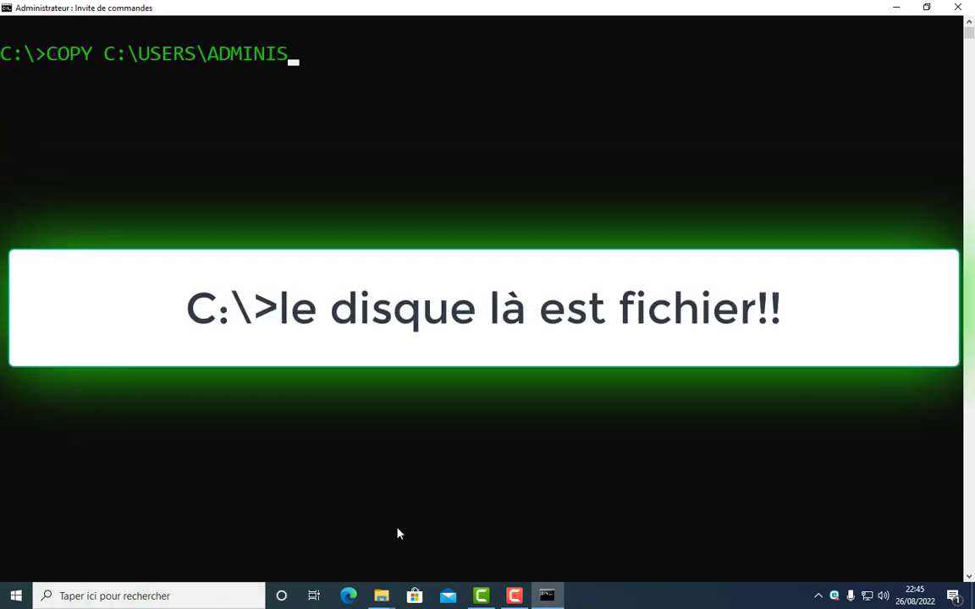
text(TRATEU)
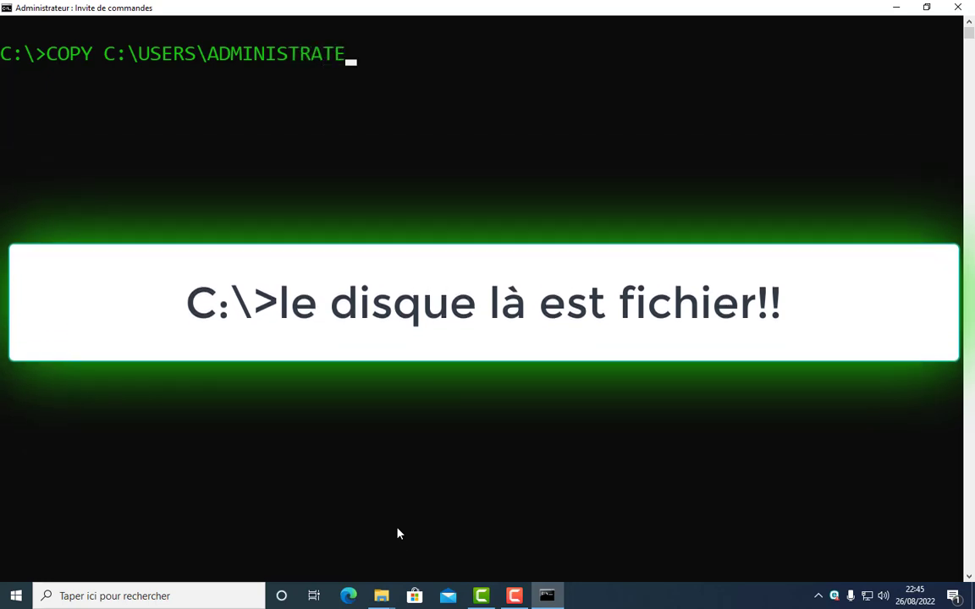
text(RR)
key(BackSpace)
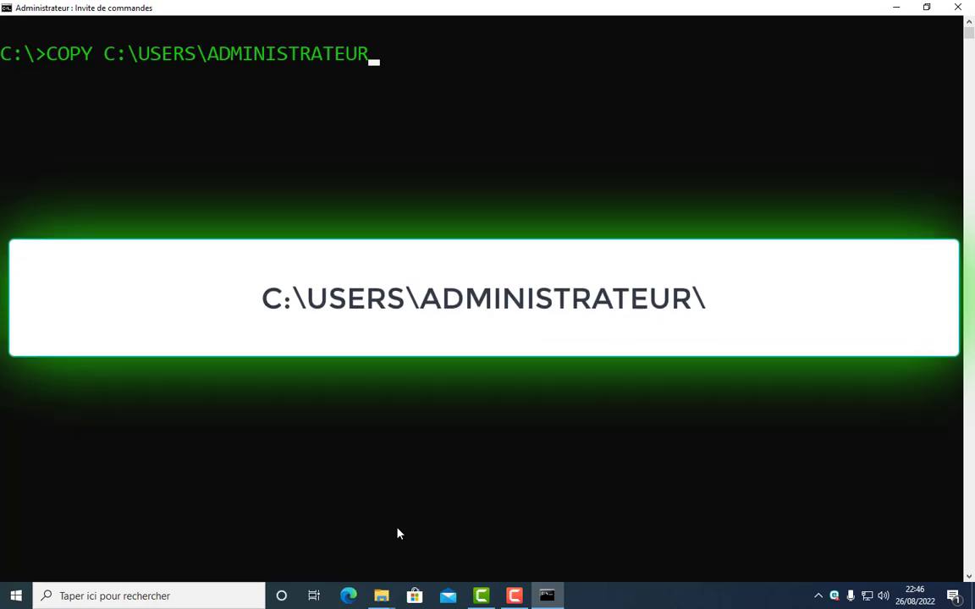
text(\)
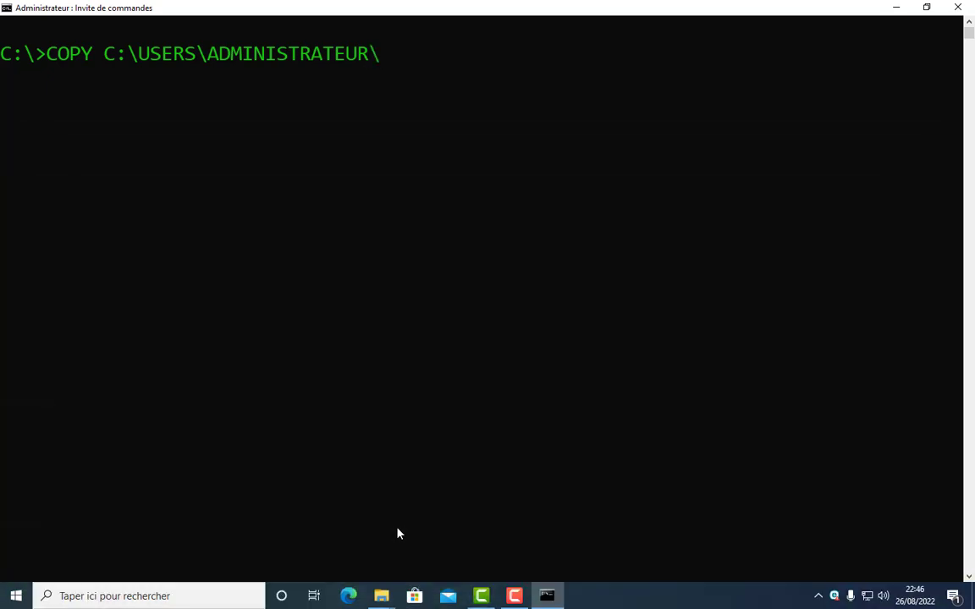
text(DESKTOP)
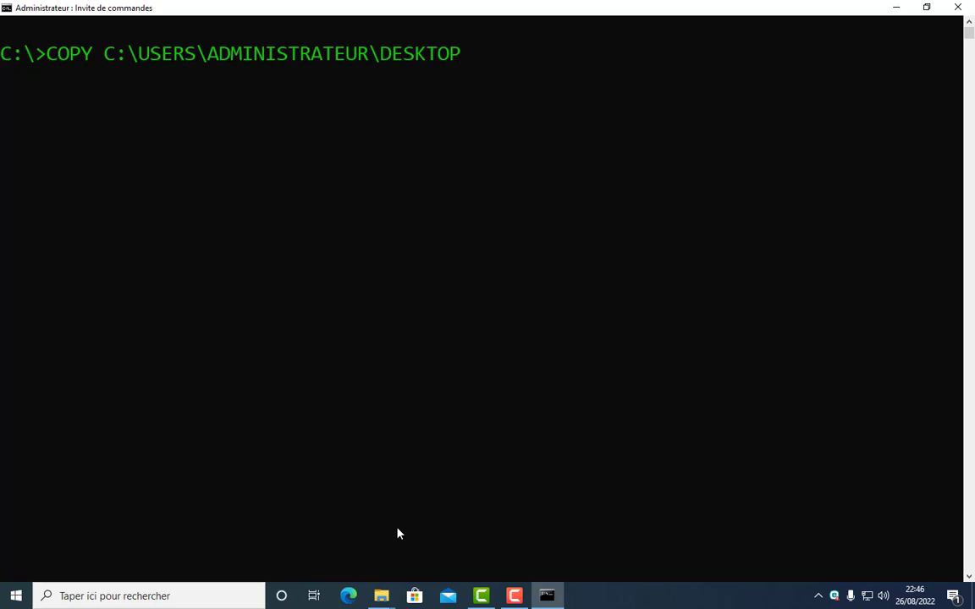
text(\TO\TES)
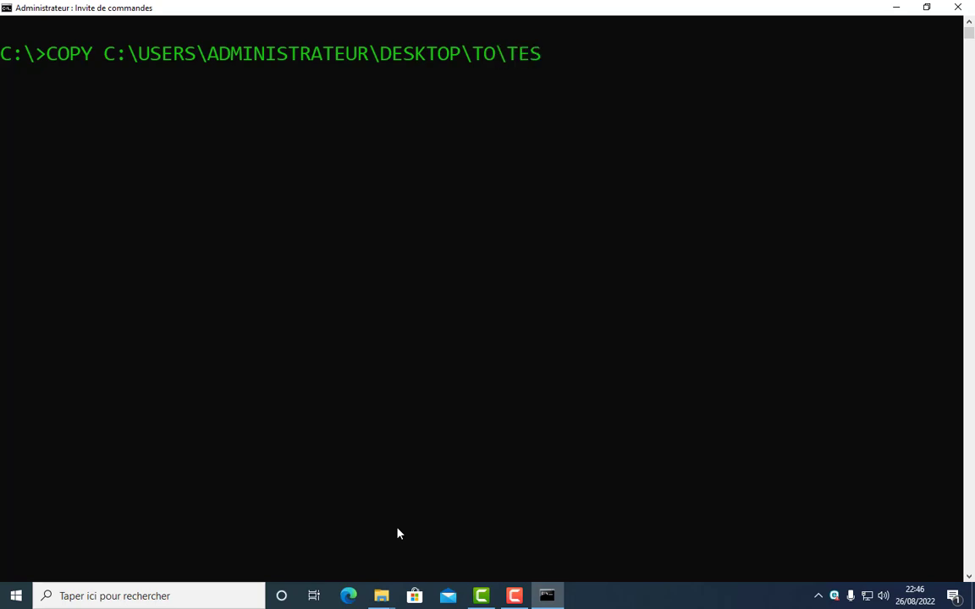
text(TE.TXT)
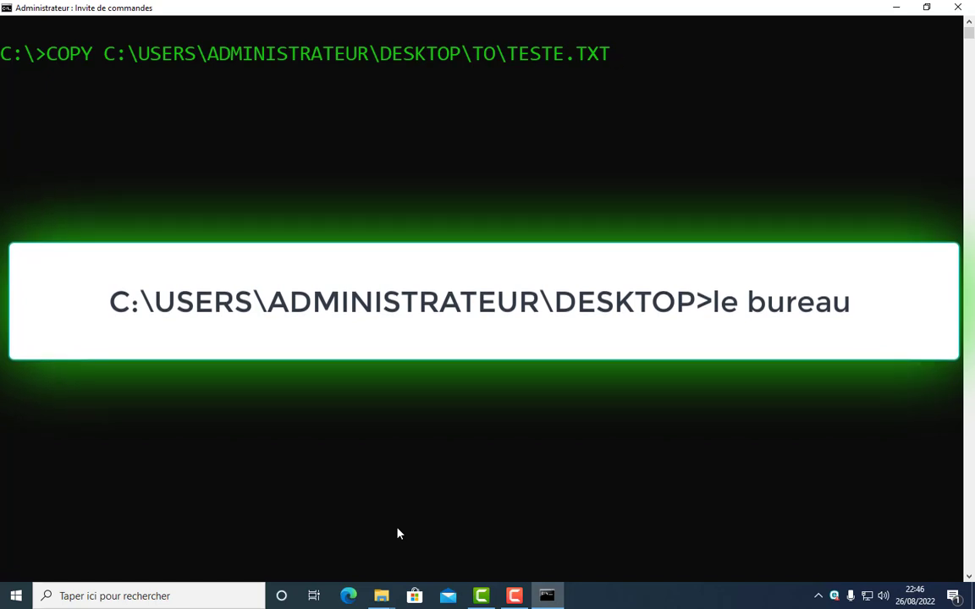
- Add the destination path C:\USERS\ADMINISTRATEUR\DESKTOP\TI to the pending COPY command
text(C)
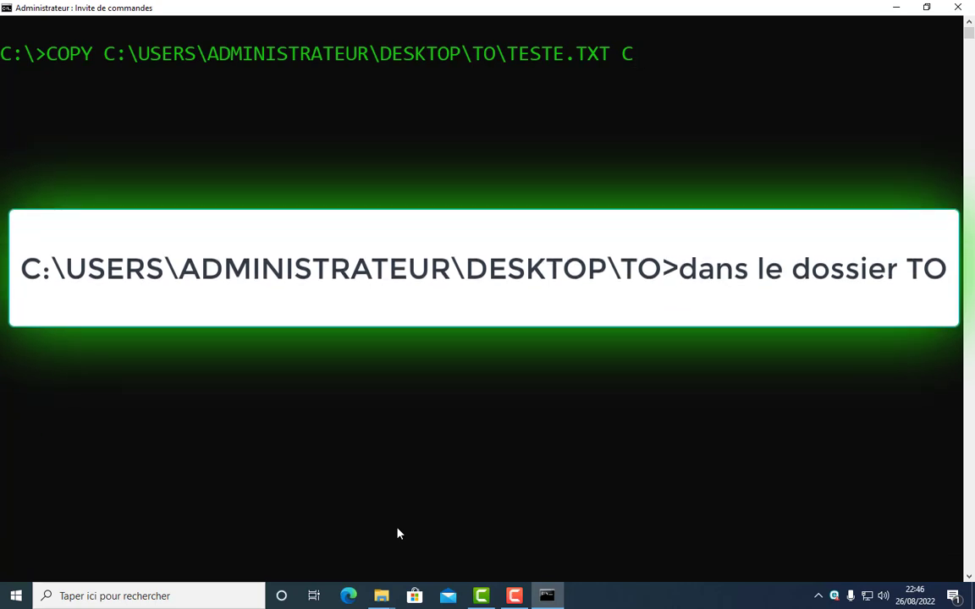
text(\)
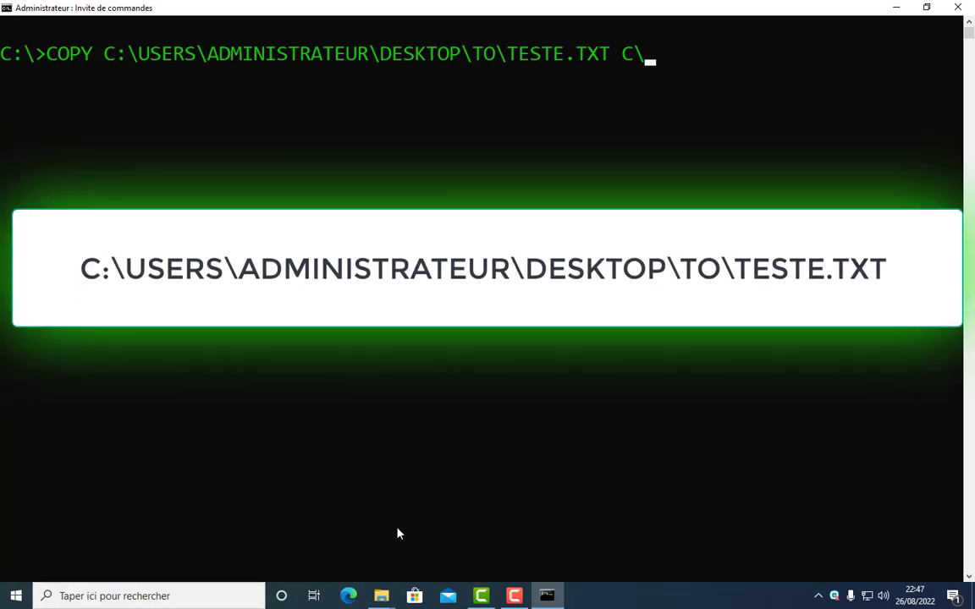
key(BackSpace)
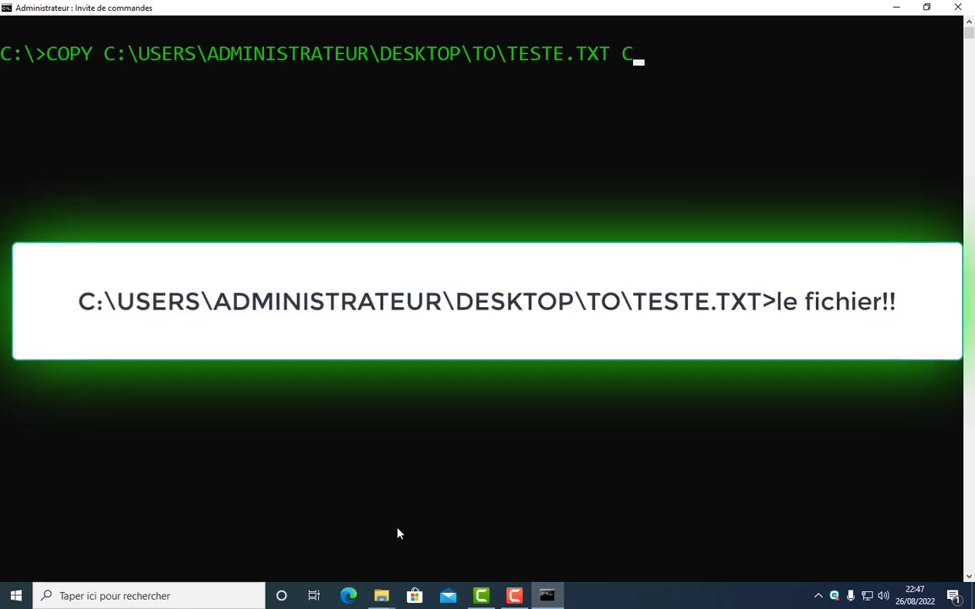
text(:)
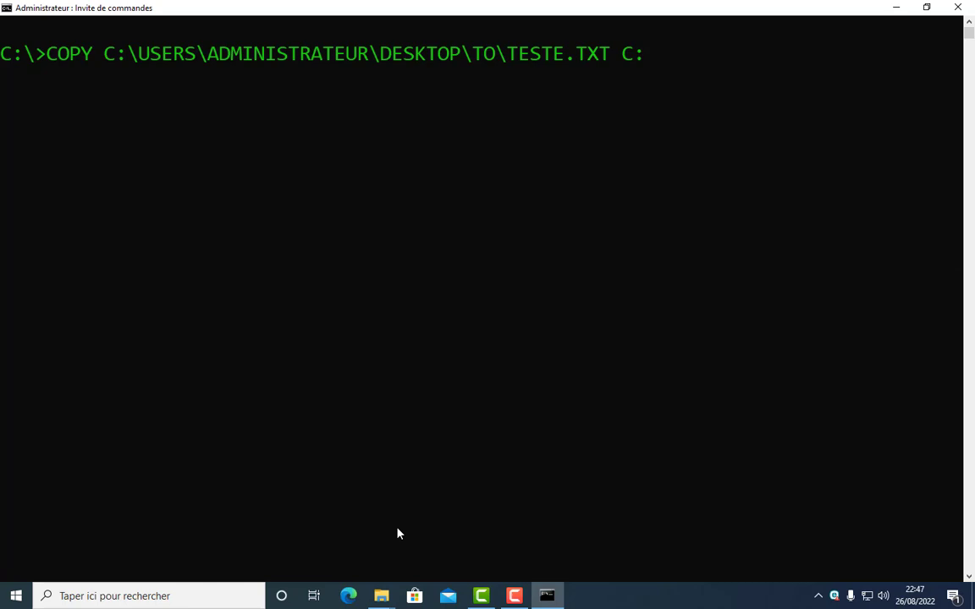
text(\USERS)
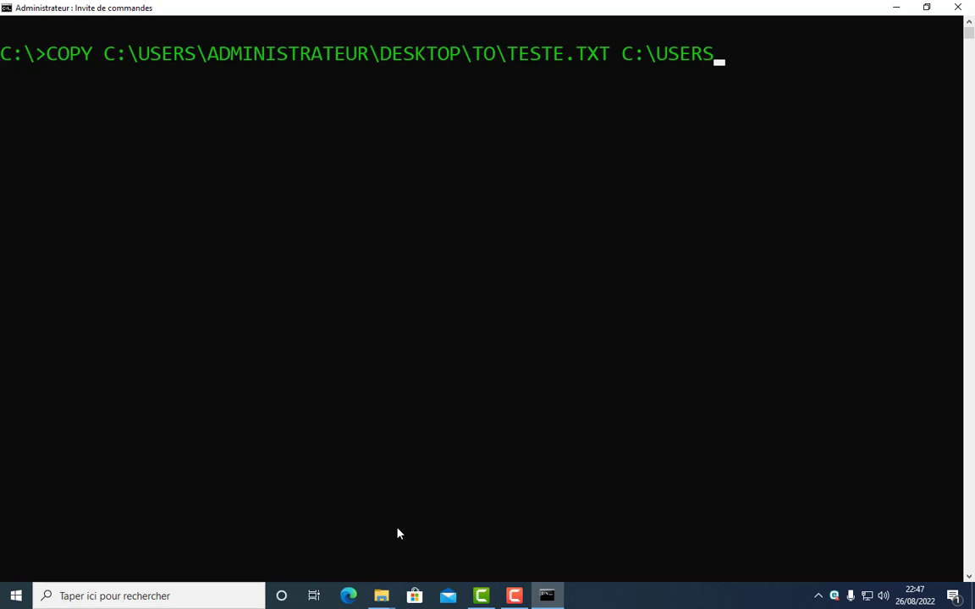
text(\ADMIN)
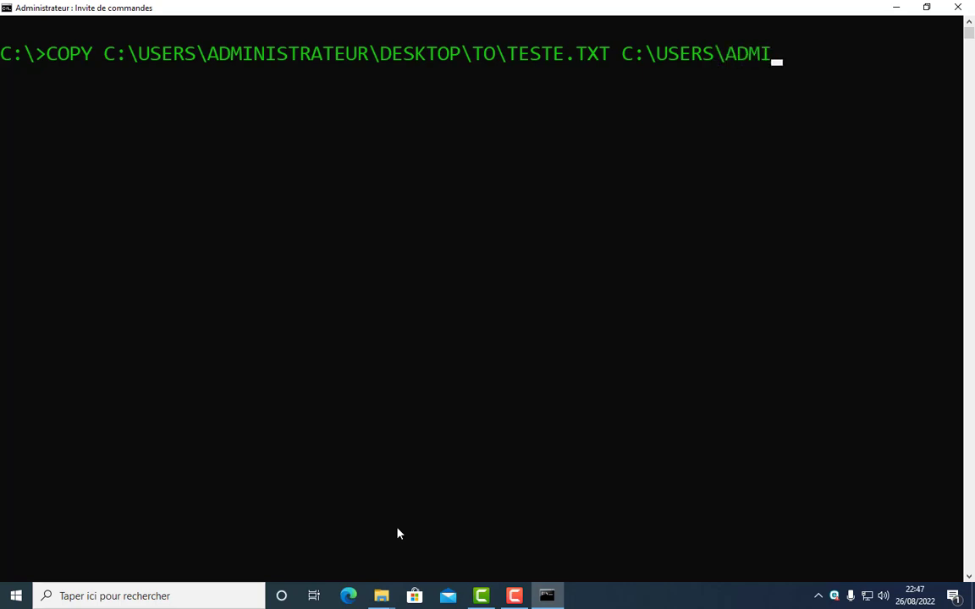
text(ISTRATE)
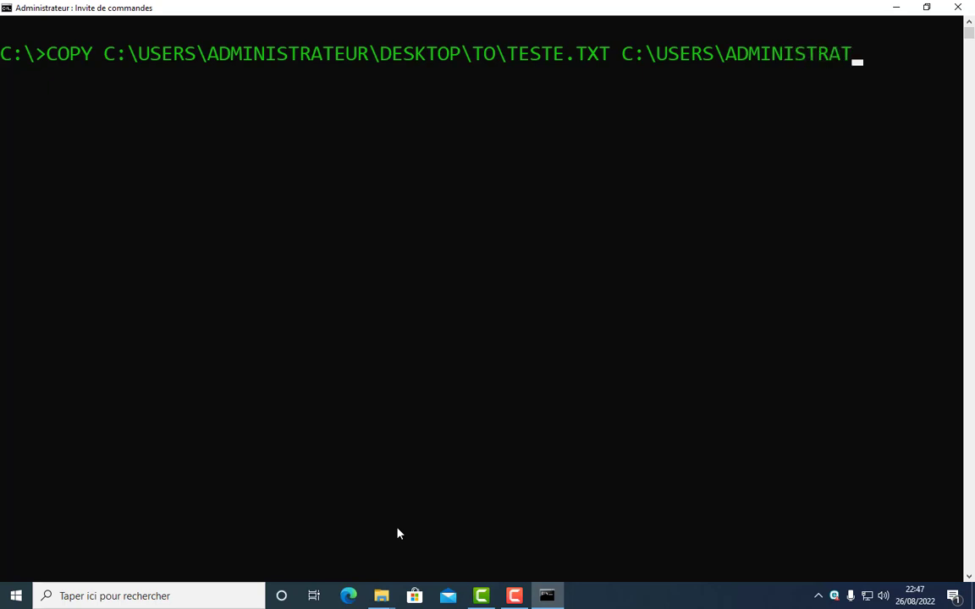
text(UR\DESKTOP\)
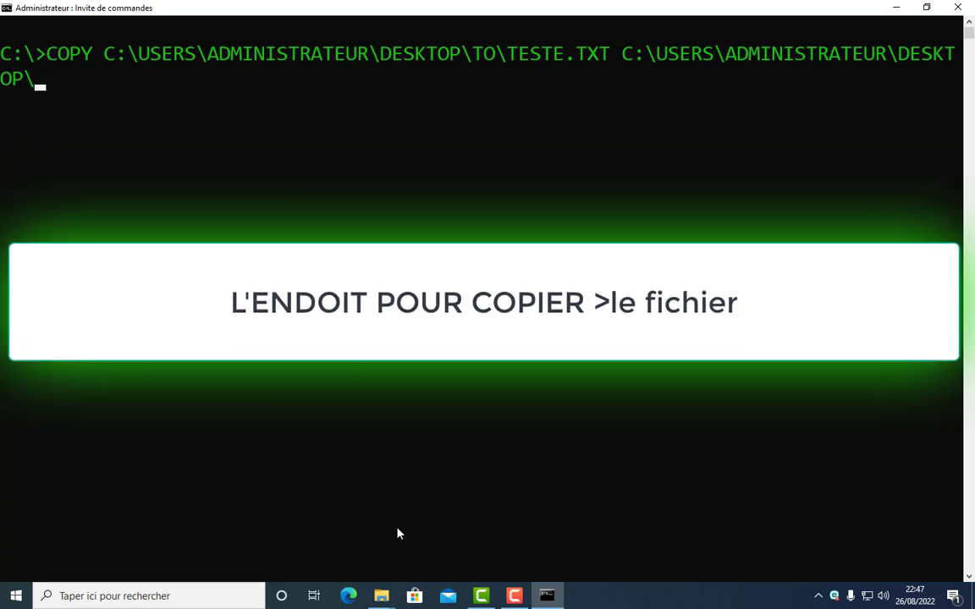
text(TI)
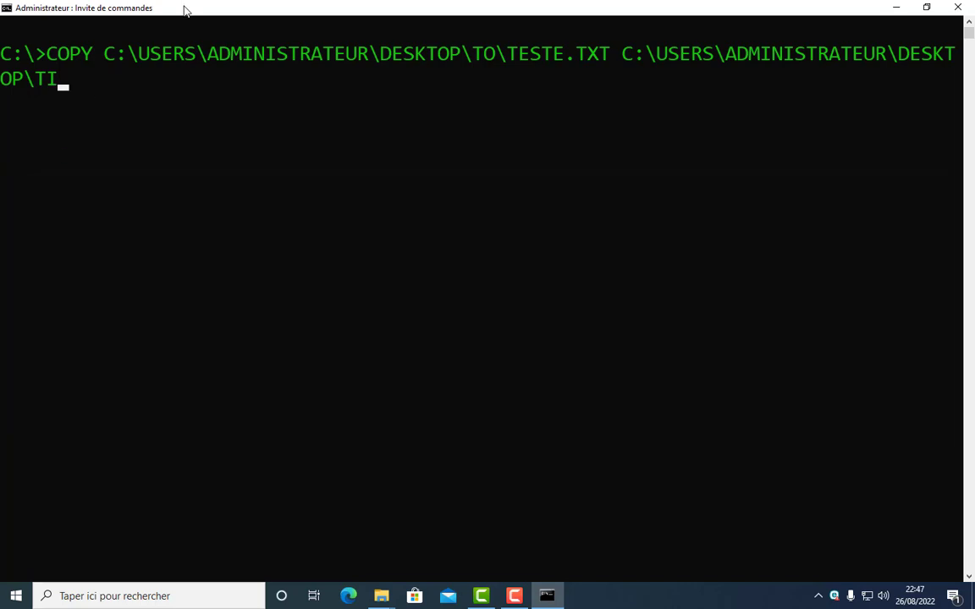
- Set the console font size to 28 in the window properties and maximize the console window again
right_click(185, 10)
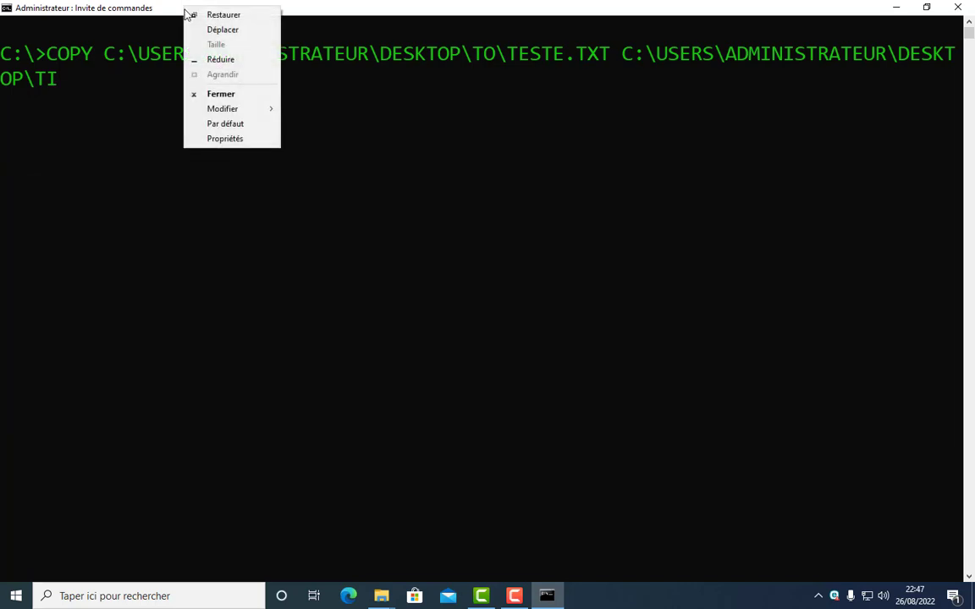
click(227, 138)
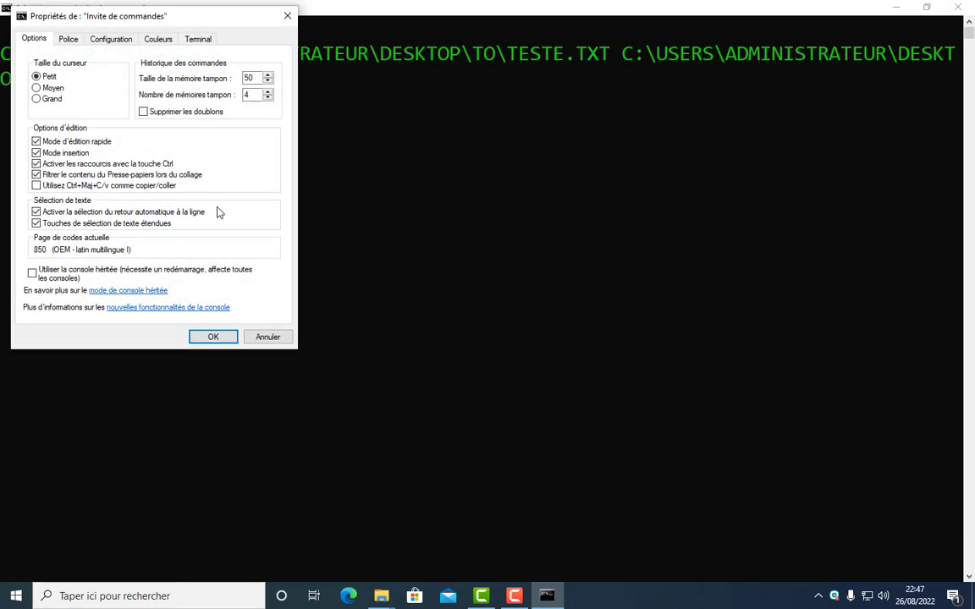
click(67, 39)
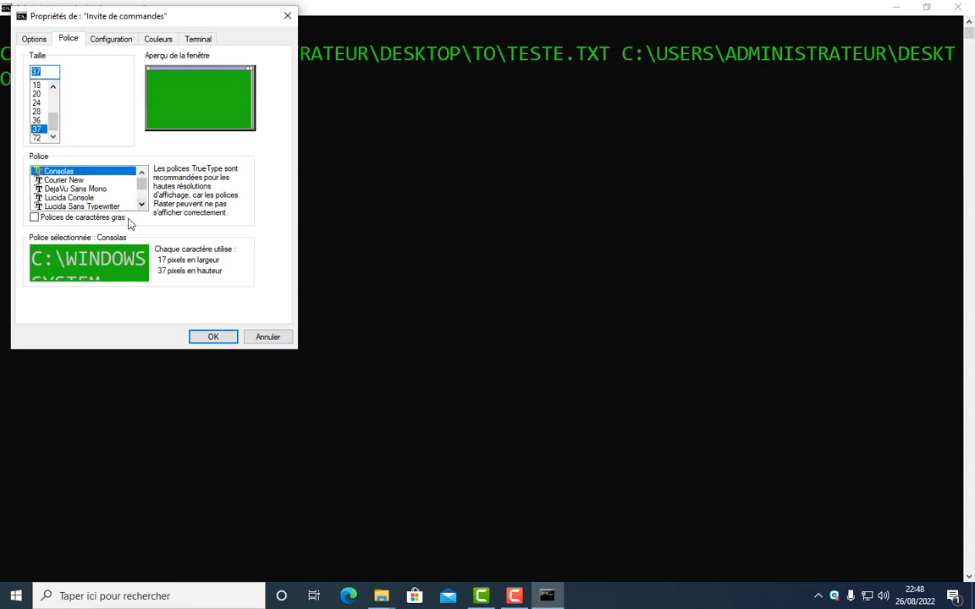
click(37, 111)
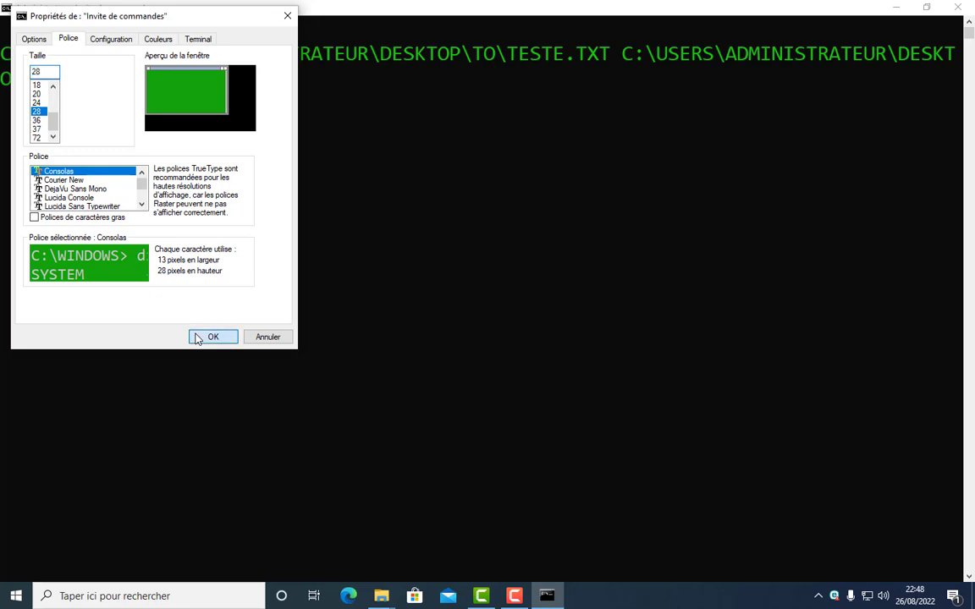
click(198, 338)
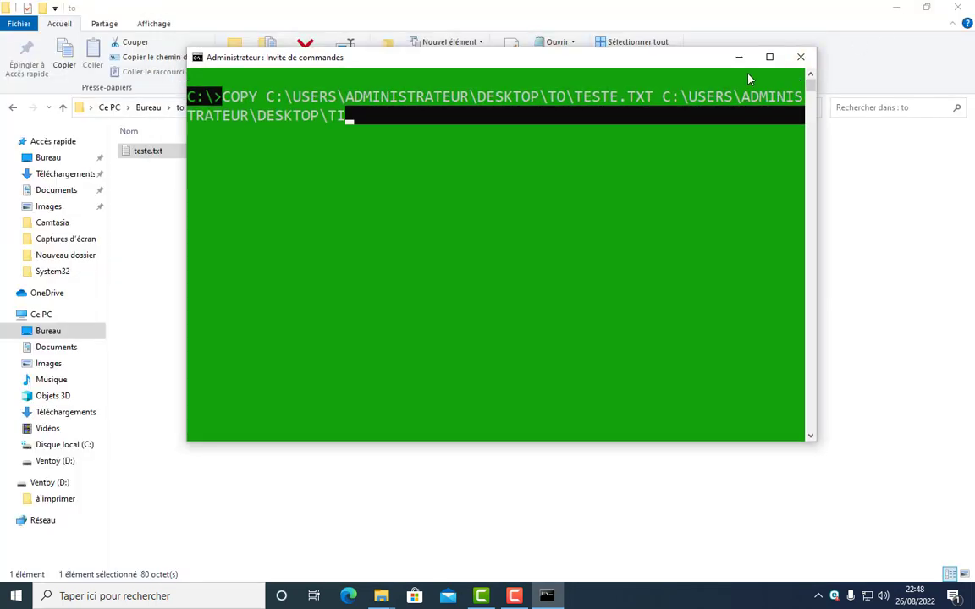
click(767, 57)
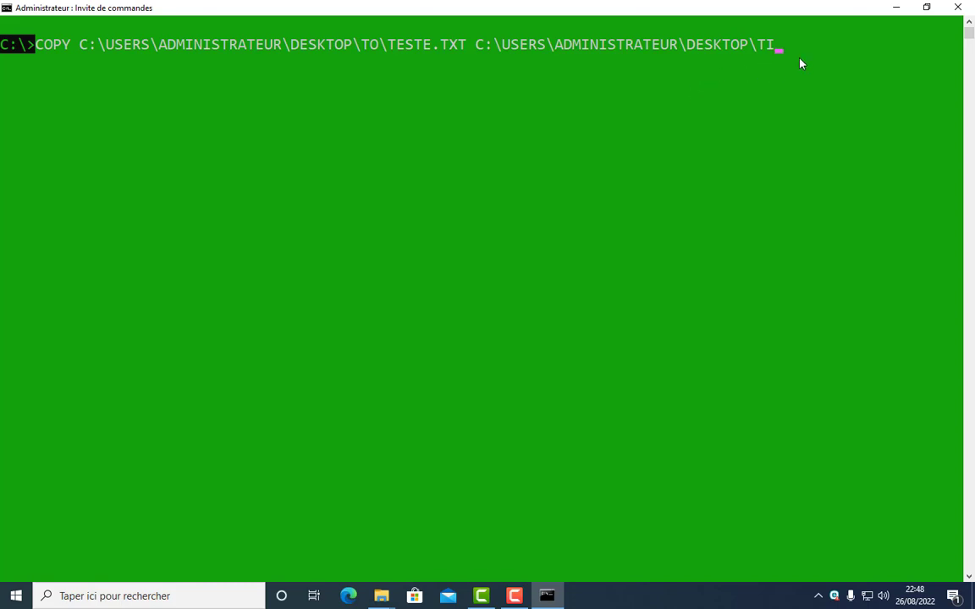
- Copy the text of the pending COPY command line to the clipboard
drag(780, 47, 17, 45)
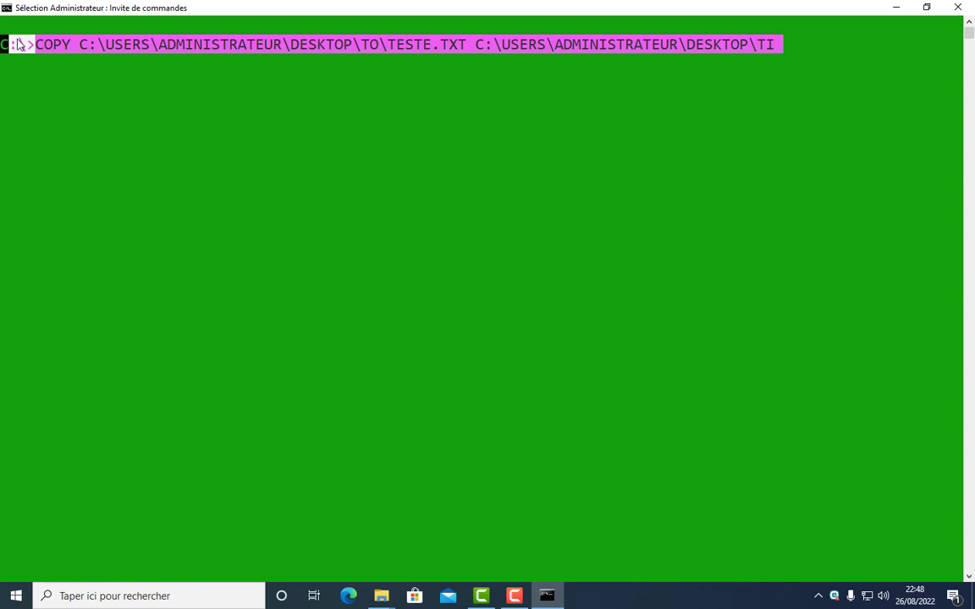
key(ctrl+c)
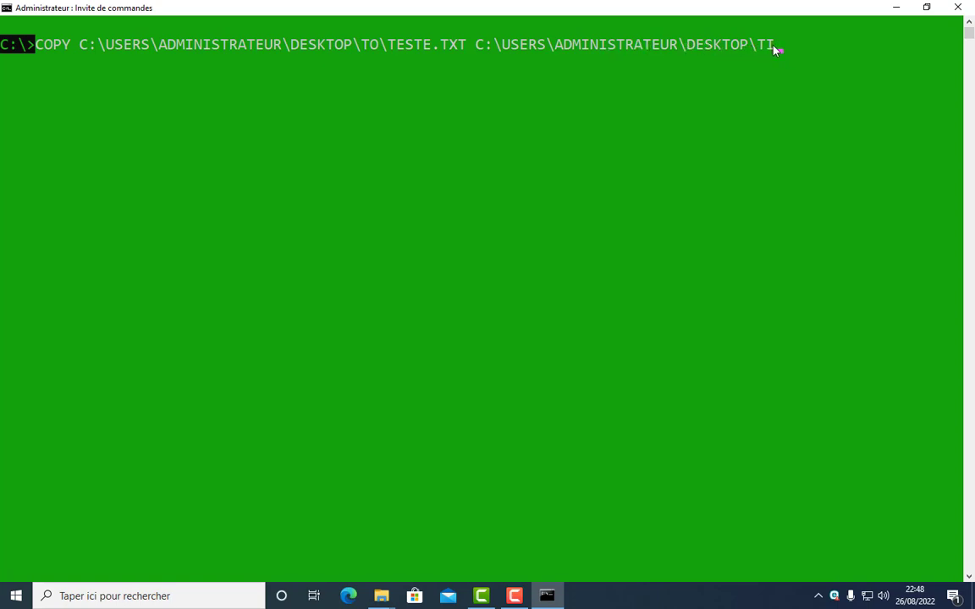
drag(775, 49, 44, 51)
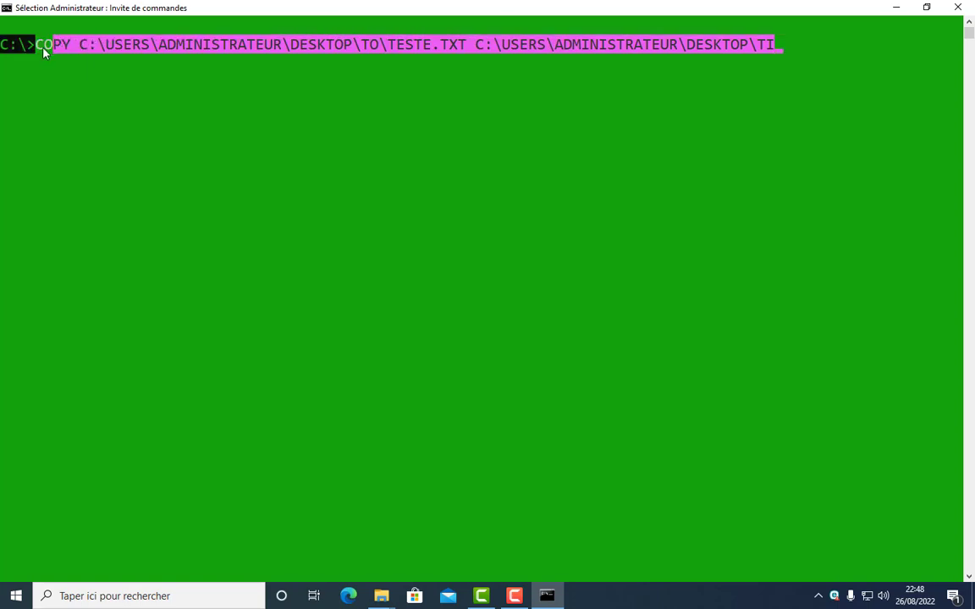
right_click(89, 39)
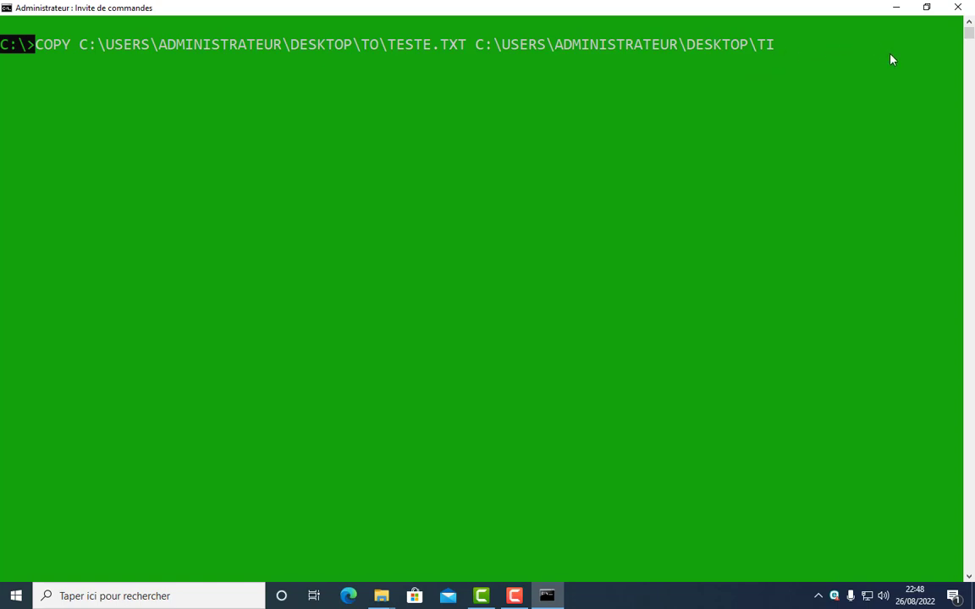
- Erase the pending COPY command from the prompt line and clear the screen with CLS
key(BackSpace)
key(BackSpace)
key(BackSpace)
key(BackSpace)
key(BackSpace)
key(BackSpace)
key(BackSpace)
key(BackSpace)
key(BackSpace)
key(BackSpace)
key(BackSpace)
key(BackSpace)
key(BackSpace)
key(BackSpace)
key(BackSpace)
key(BackSpace)
key(BackSpace)
key(BackSpace)
key(BackSpace)
key(BackSpace)
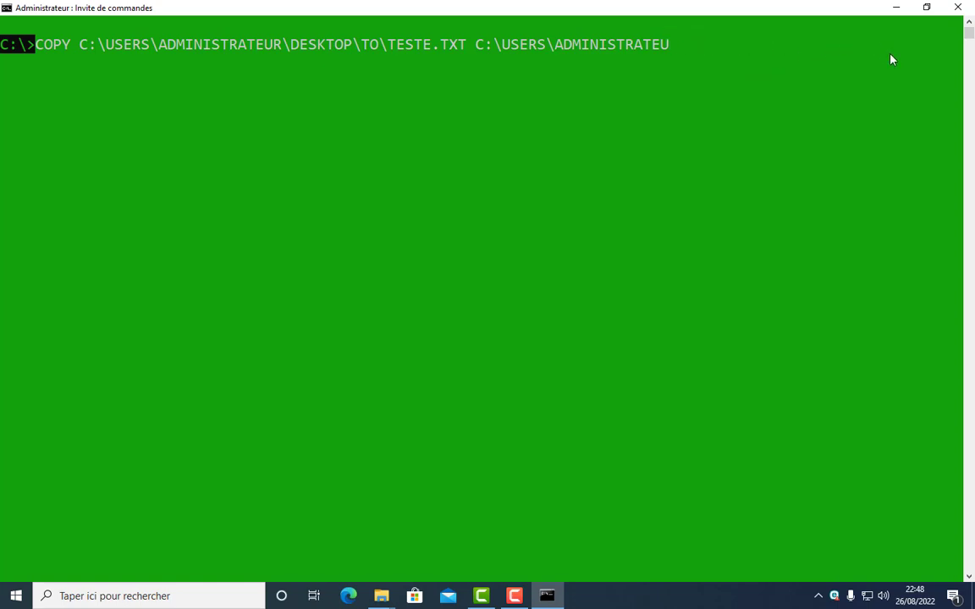
key(BackSpace)
key(BackSpace)
key(BackSpace)
key(BackSpace)
key(BackSpace)
key(BackSpace)
key(BackSpace)
key(BackSpace)
key(BackSpace)
key(BackSpace)
key(BackSpace)
key(BackSpace)
key(BackSpace)
key(BackSpace)
key(BackSpace)
key(BackSpace)
key(BackSpace)
key(BackSpace)
key(BackSpace)
key(BackSpace)
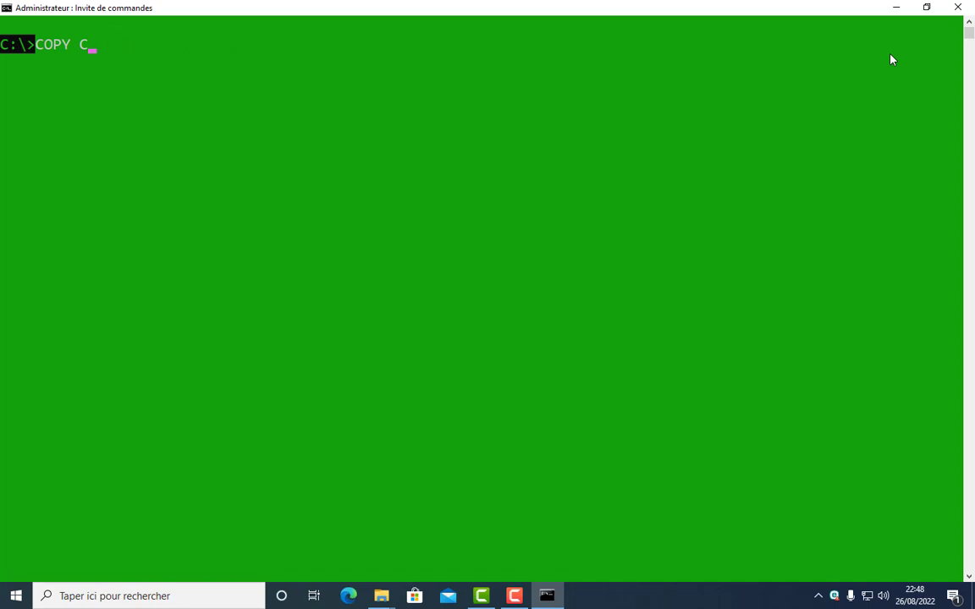
text(CLS)
key(Return)
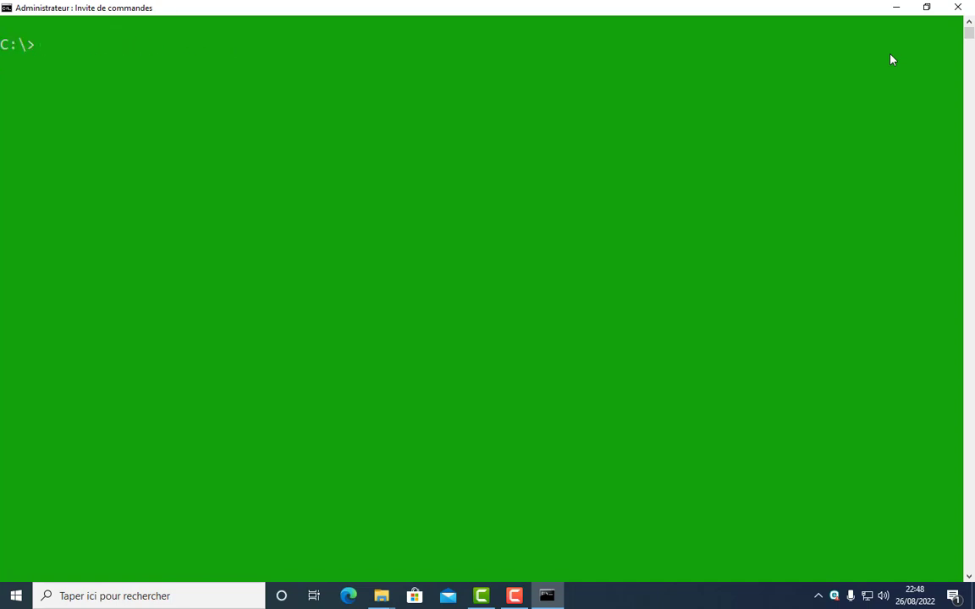
- Change the console to light green text on a black background with the command COLOR A
text(COLOR A)
key(Return)
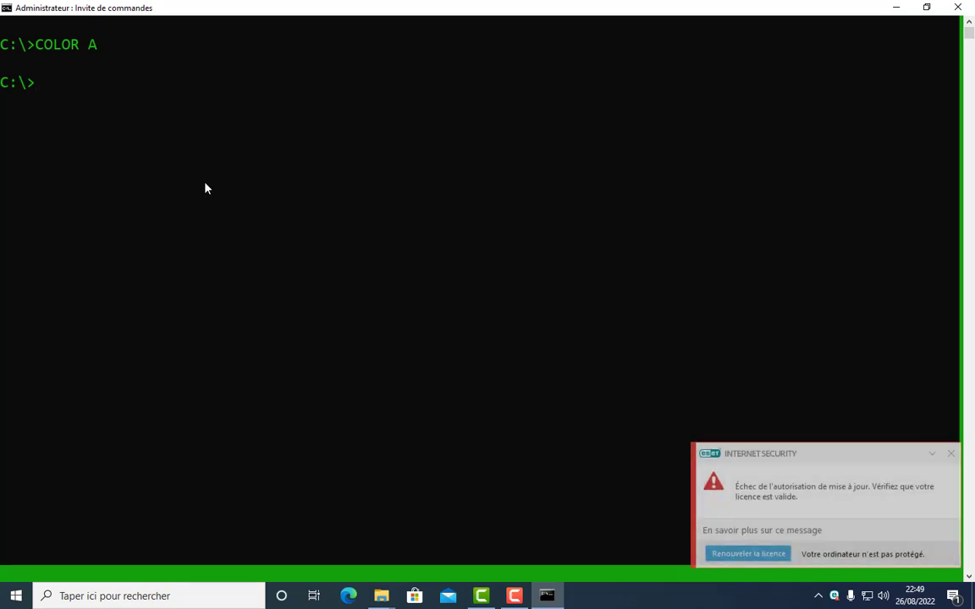
- Paste and run the copied command COPY C:\USERS\ADMINISTRATEUR\DESKTOP\TO\TESTE.TXT C:\USERS\ADMINISTRATEUR\DESKTOP\TI, dismiss the antivirus notification, and highlight the command's output line
key(ctrl+v)
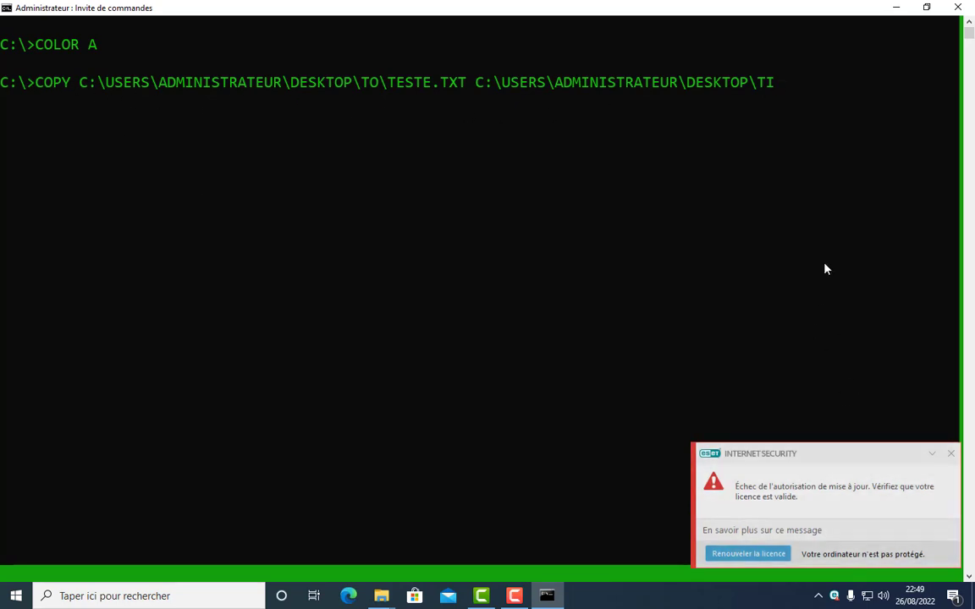
click(959, 457)
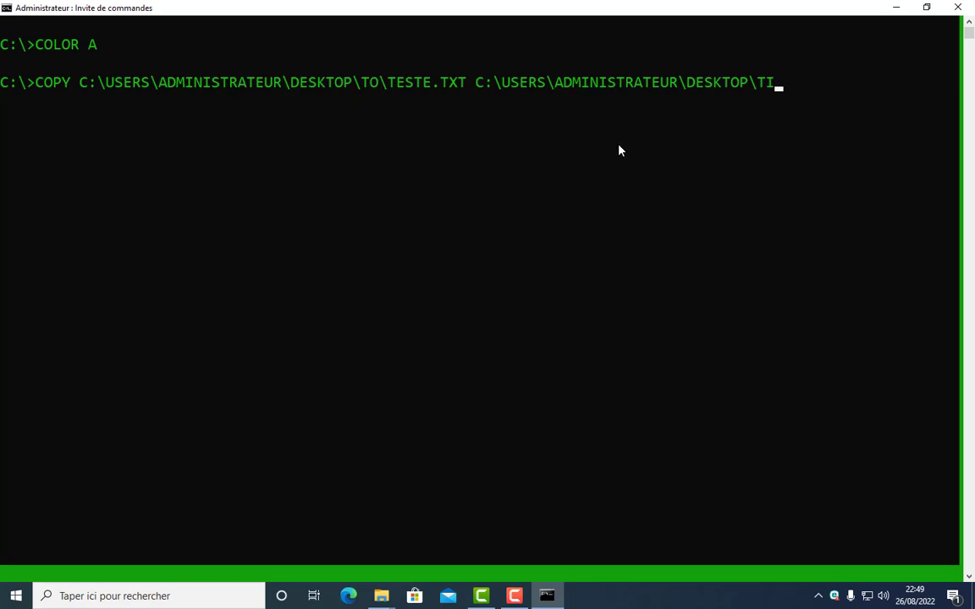
key(Return)
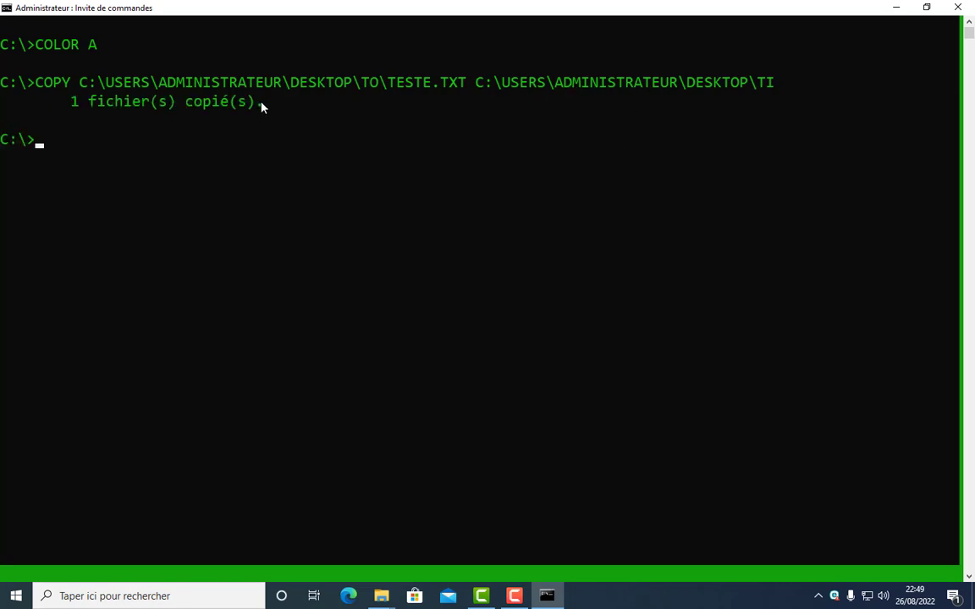
drag(262, 104, 83, 108)
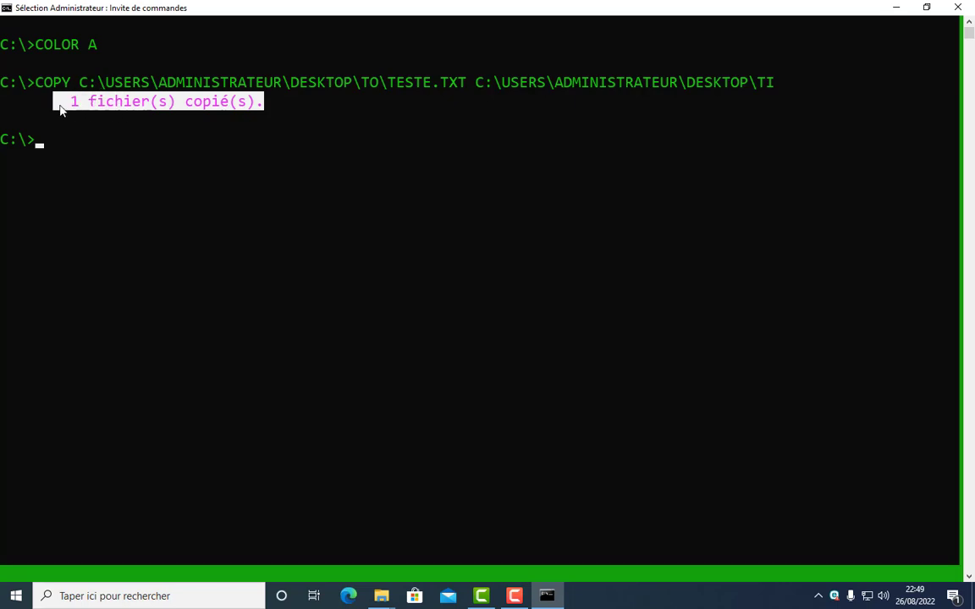
- Switch to File Explorer and open the TI folder on the desktop to check for the copied file
mouse_move(381, 596)
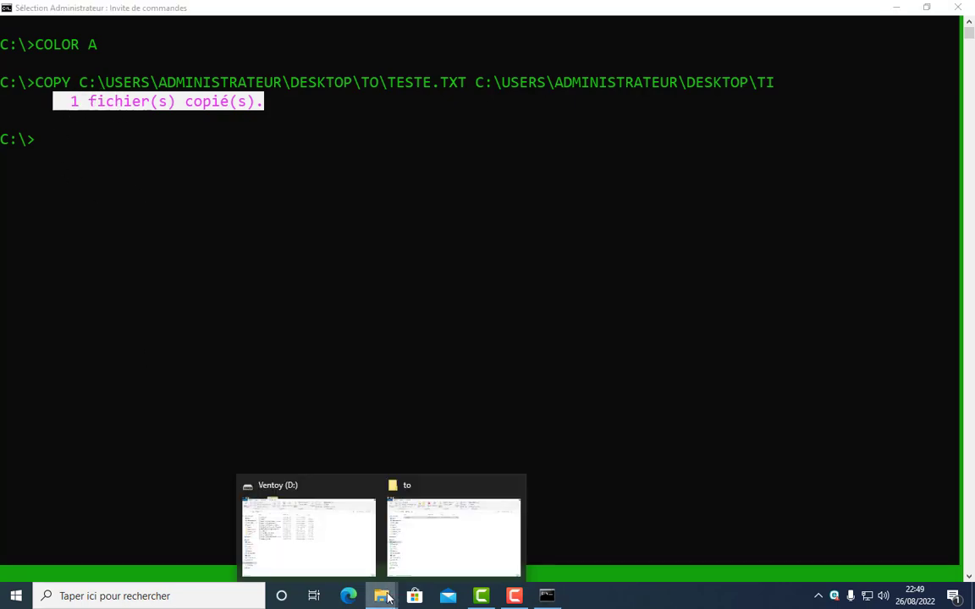
click(423, 507)
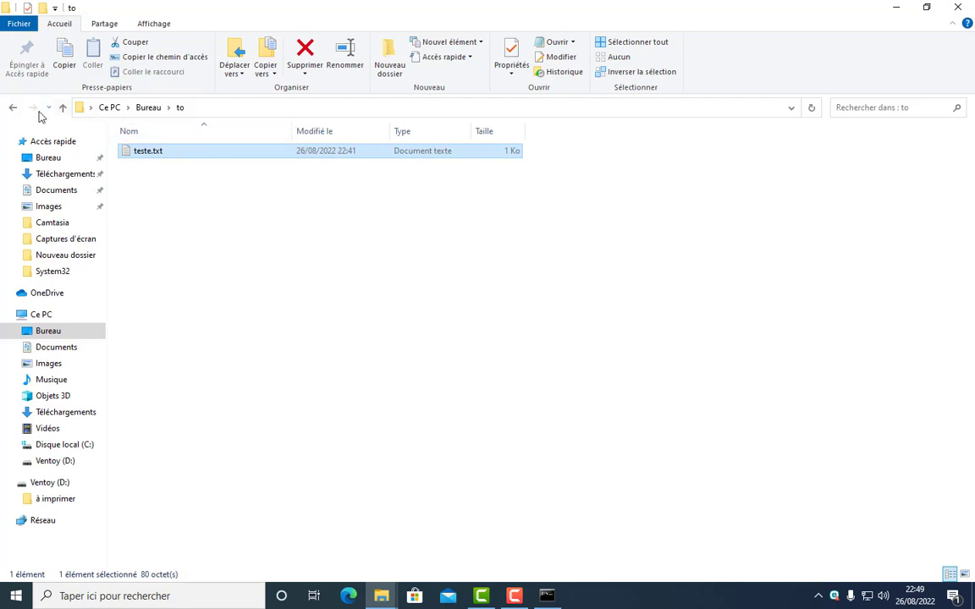
click(15, 108)
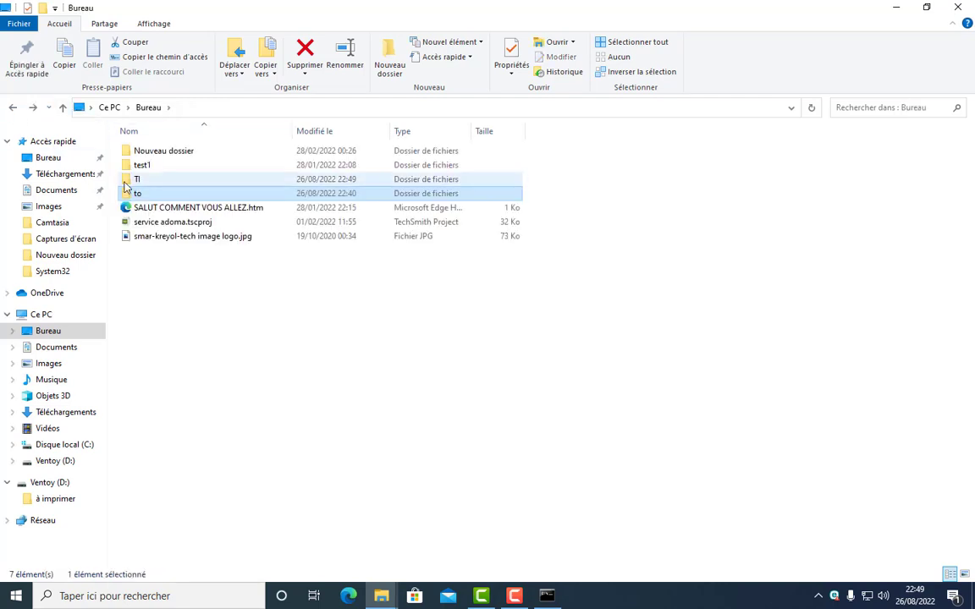
double_click(138, 180)
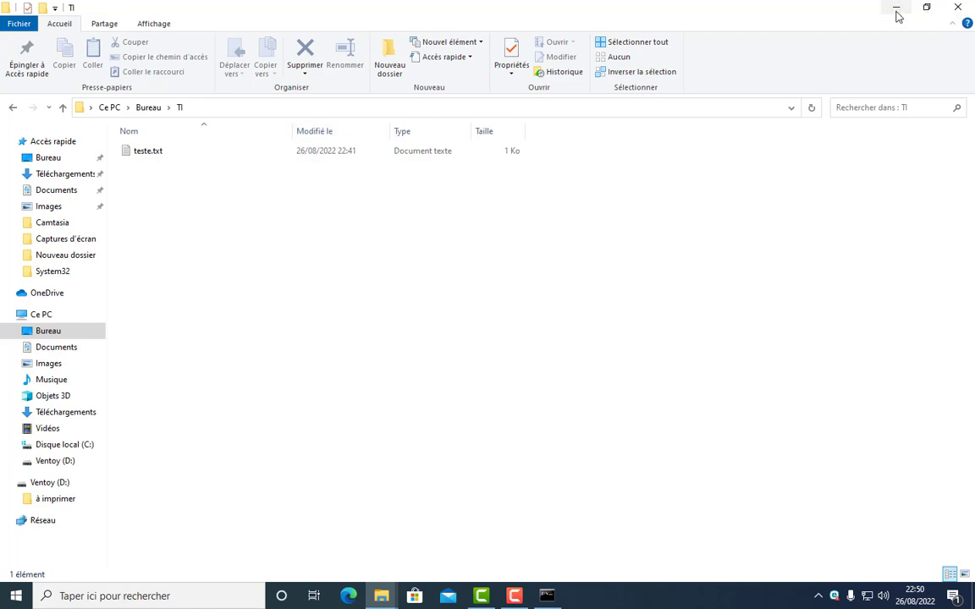
- Return to the Command Prompt and clear the screen with CLS
click(895, 8)
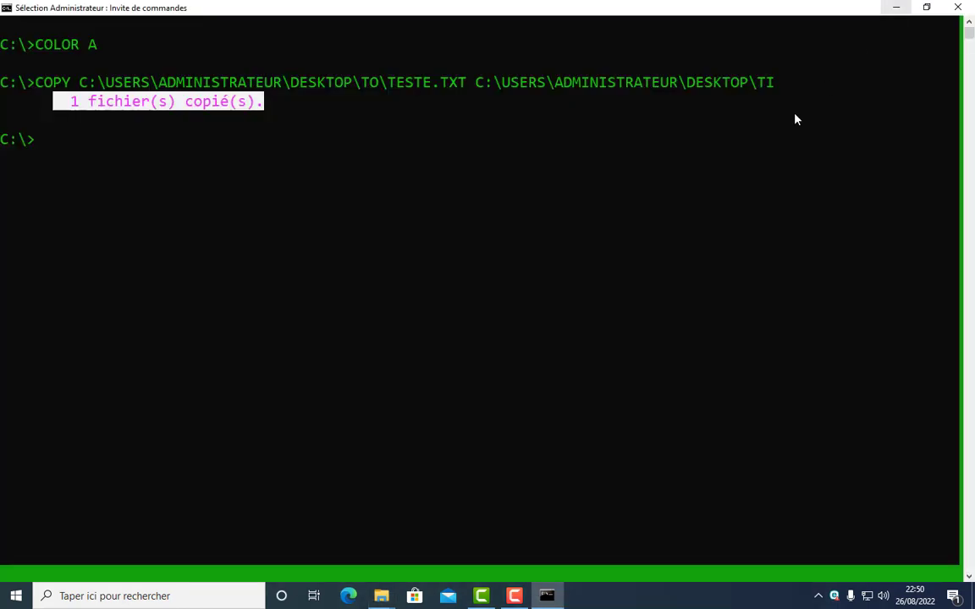
text(CLS)
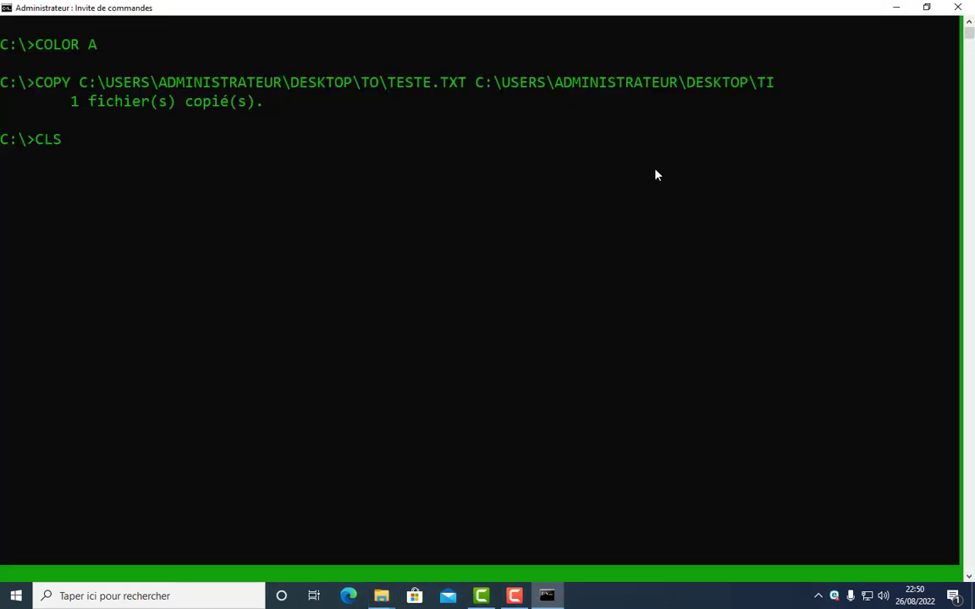
key(Return)
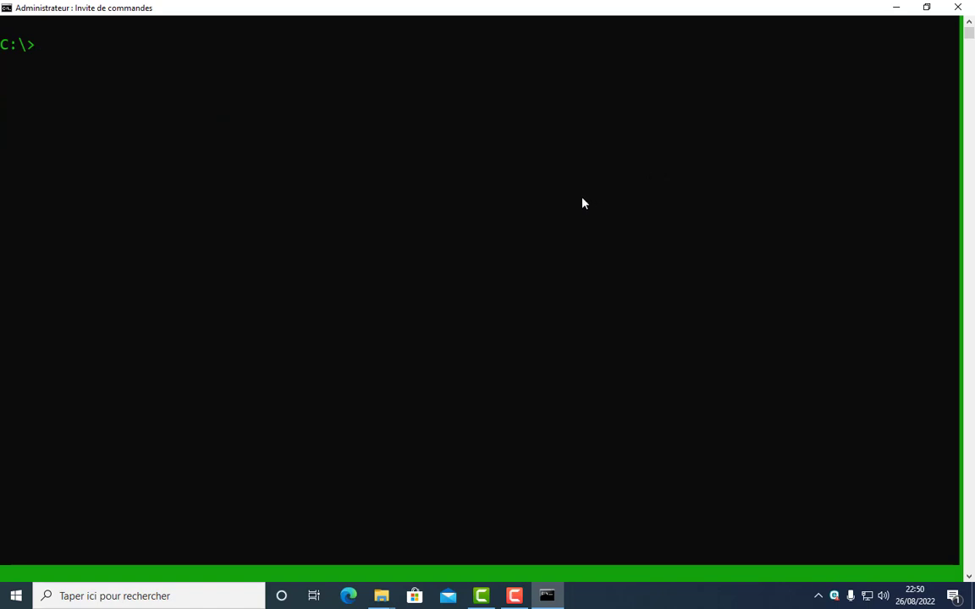
text(CD)
key(Escape)
key(Up)
key(Up)
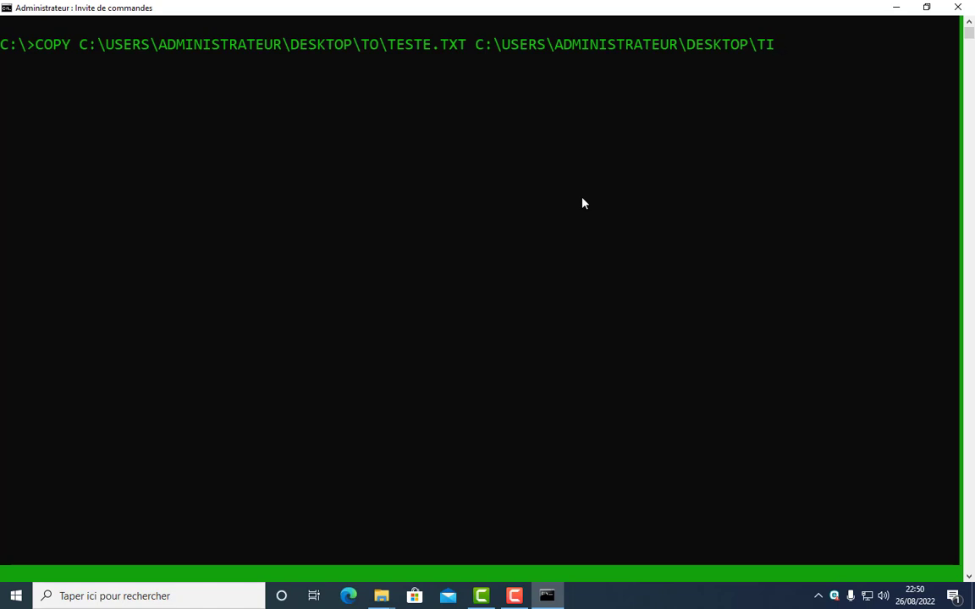
key(BackSpace)
key(BackSpace)
key(BackSpace)
key(BackSpace)
key(BackSpace)
key(BackSpace)
key(BackSpace)
key(BackSpace)
key(BackSpace)
key(BackSpace)
key(BackSpace)
key(BackSpace)
key(BackSpace)
key(BackSpace)
key(BackSpace)
key(BackSpace)
key(BackSpace)
key(BackSpace)
key(BackSpace)
key(BackSpace)
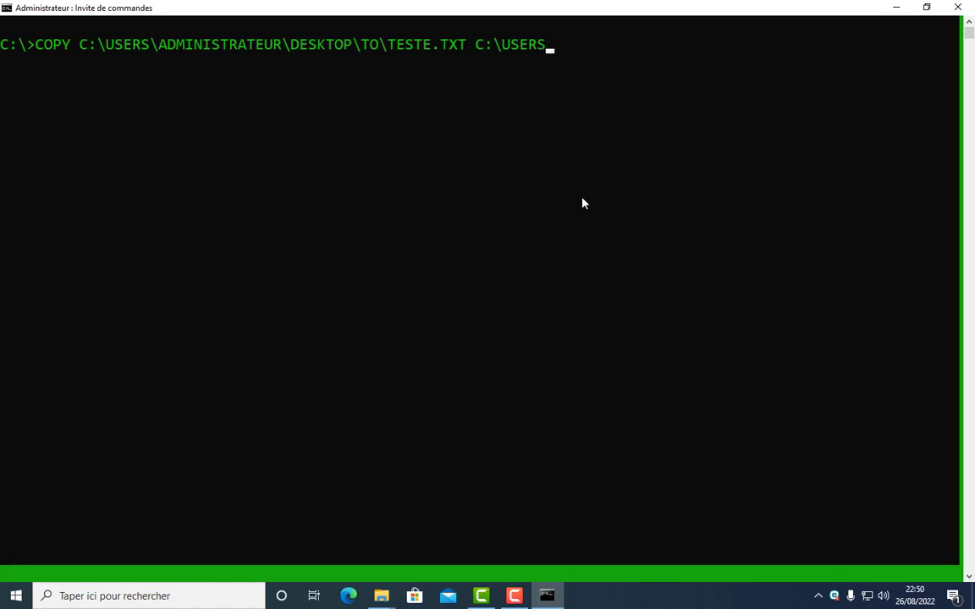
key(BackSpace)
key(BackSpace)
key(BackSpace)
key(BackSpace)
key(BackSpace)
key(BackSpace)
key(BackSpace)
key(BackSpace)
key(BackSpace)
key(BackSpace)
key(BackSpace)
key(BackSpace)
key(BackSpace)
key(BackSpace)
key(BackSpace)
key(BackSpace)
key(BackSpace)
key(BackSpace)
key(BackSpace)
key(BackSpace)
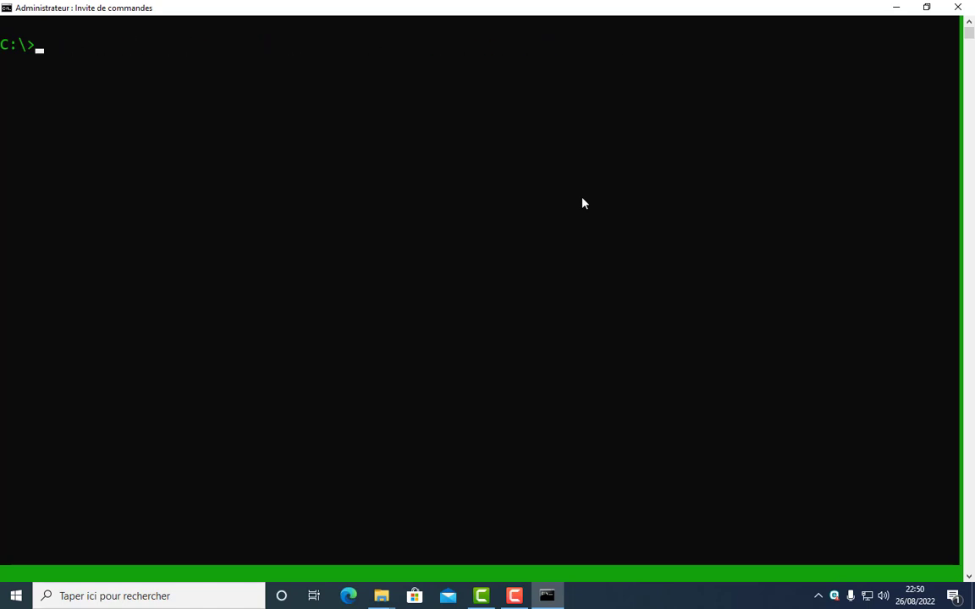
text(XCOP)
key(BackSpace)
key(BackSpace)
key(BackSpace)
key(BackSpace)
- Navigate with successive CD commands into USERS, ADMINISTRATEUR and DESKTOP, and clear the screen with CLS
text(CD USERS)
key(Return)
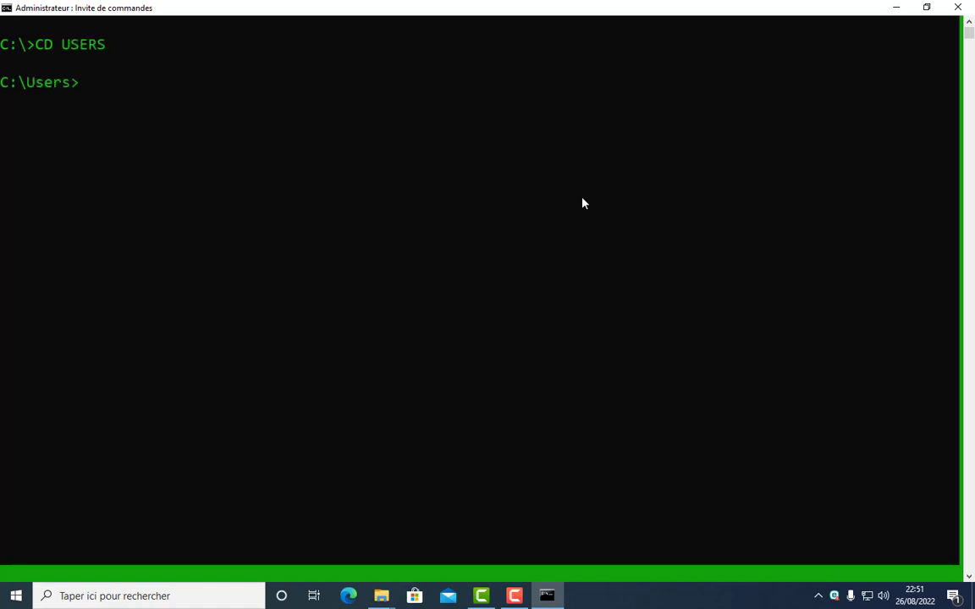
text(CD ADMIN)
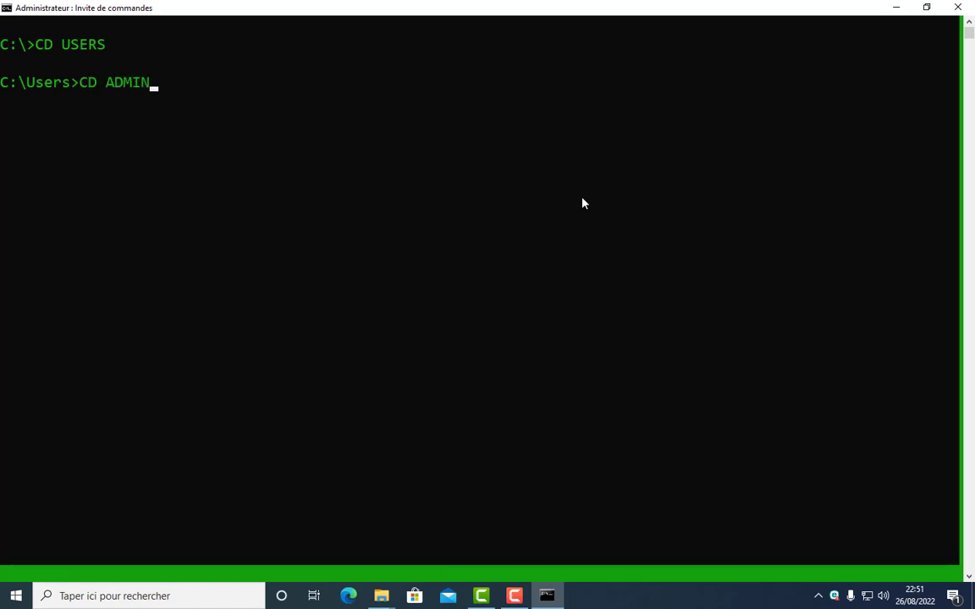
text(ISTRATEUR)
key(Return)
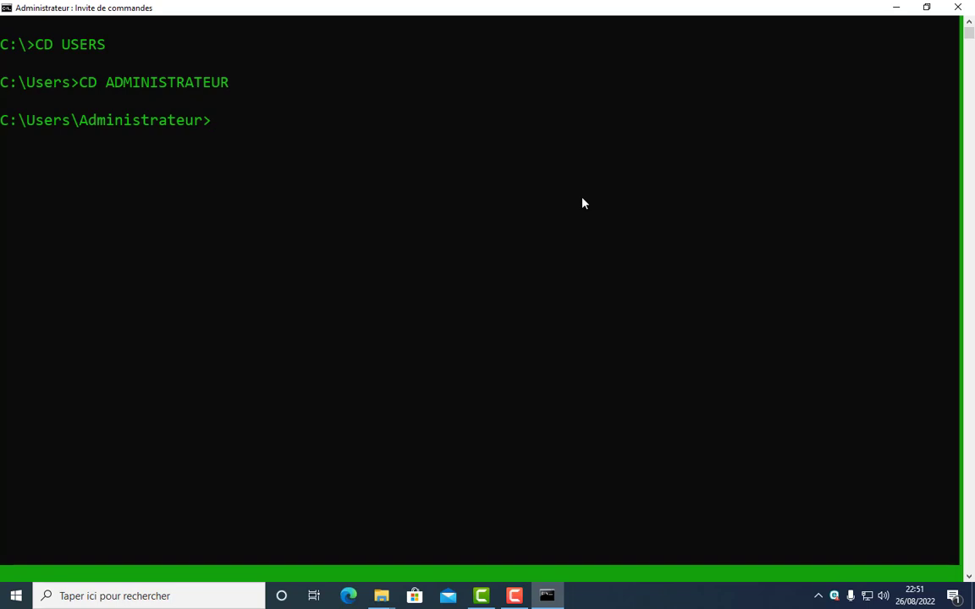
text(CD DESKTOP)
key(Return)
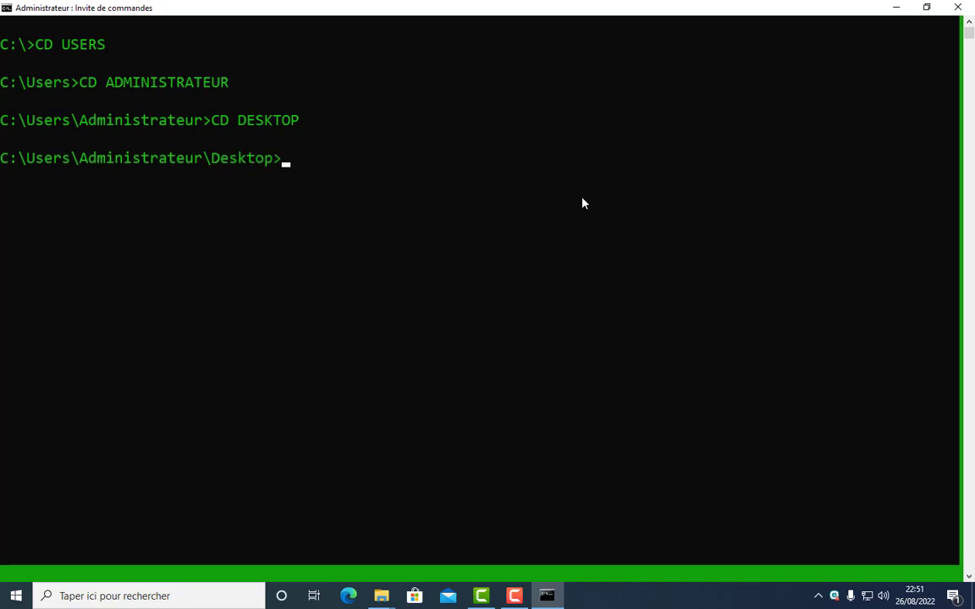
text(CLS)
key(Return)
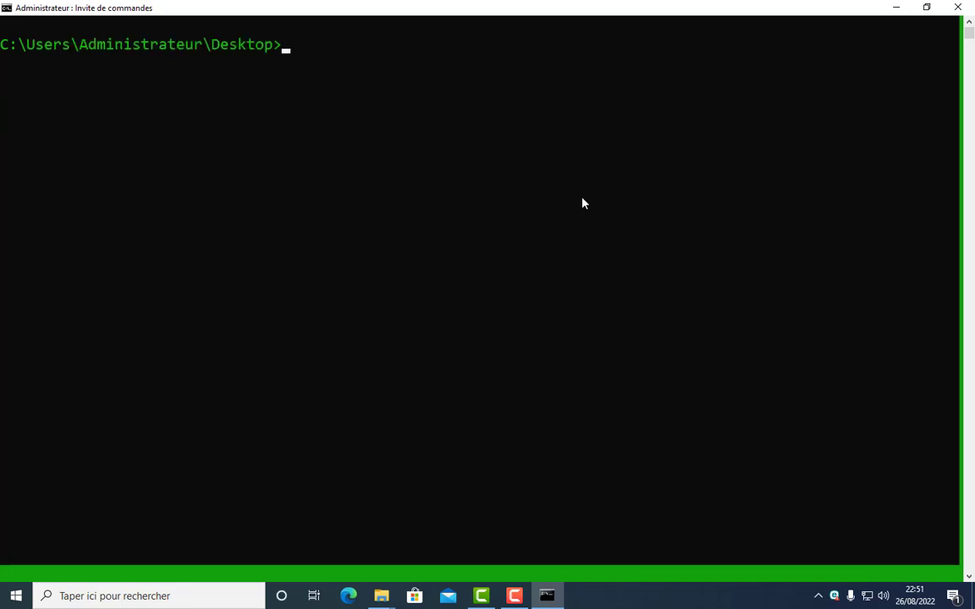
- Create a directory named TA on the desktop with MKDIR and move into it with CD
text(MKDIR T)
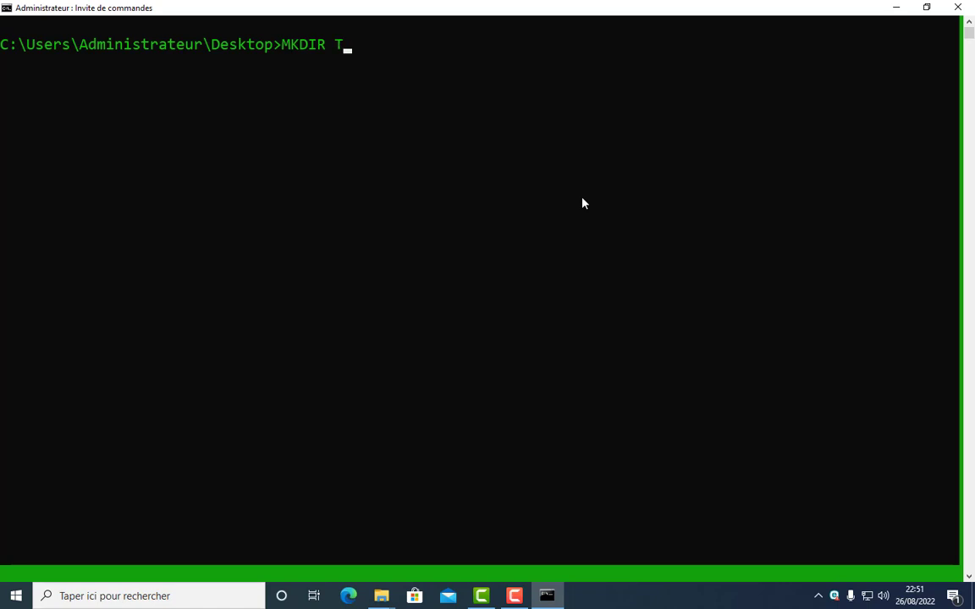
text(A)
key(Return)
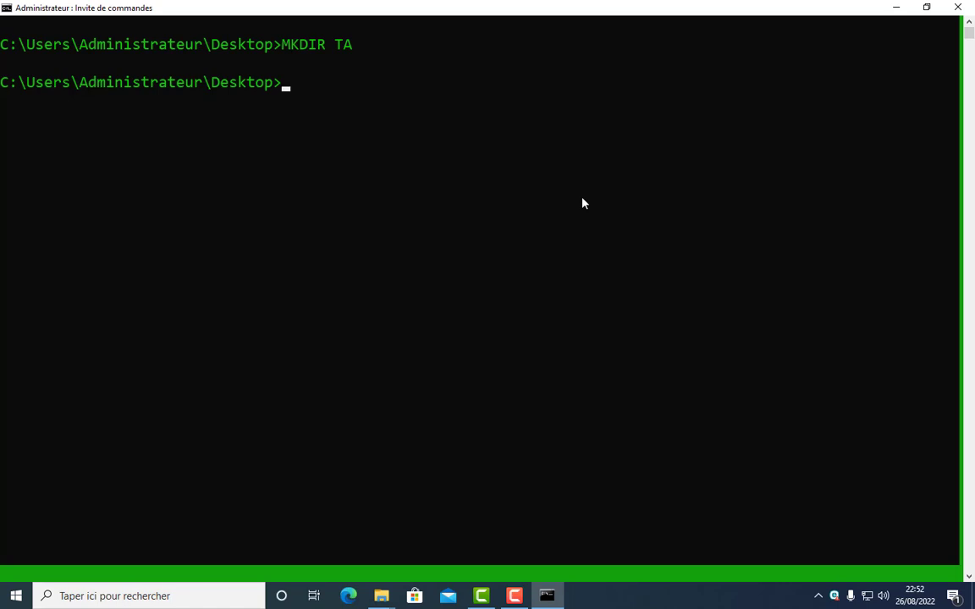
text(CD TA)
key(Return)
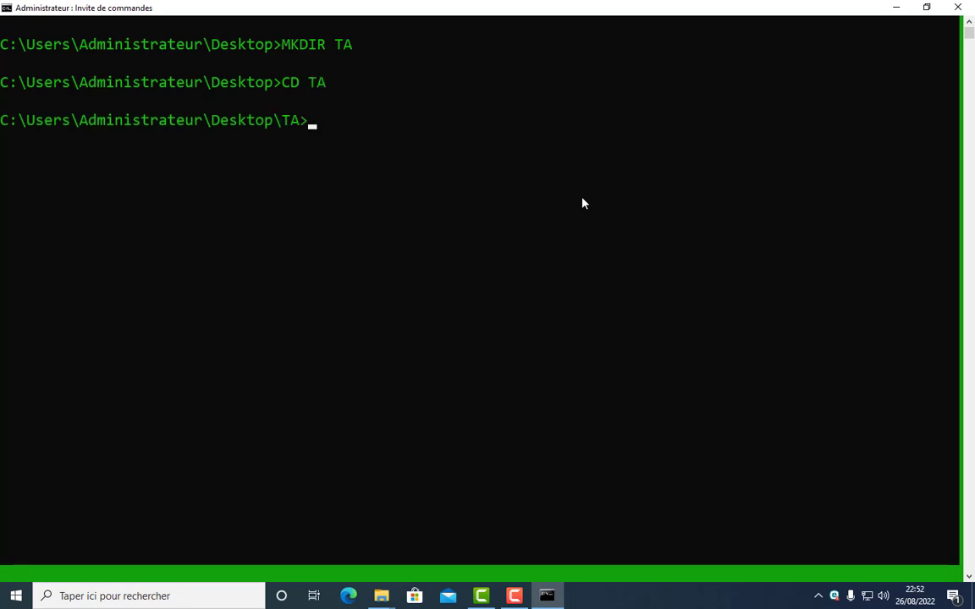
- Clear the screen and list the contents of the TA directory with DIR
text(CLS)
key(Return)
text(DIR)
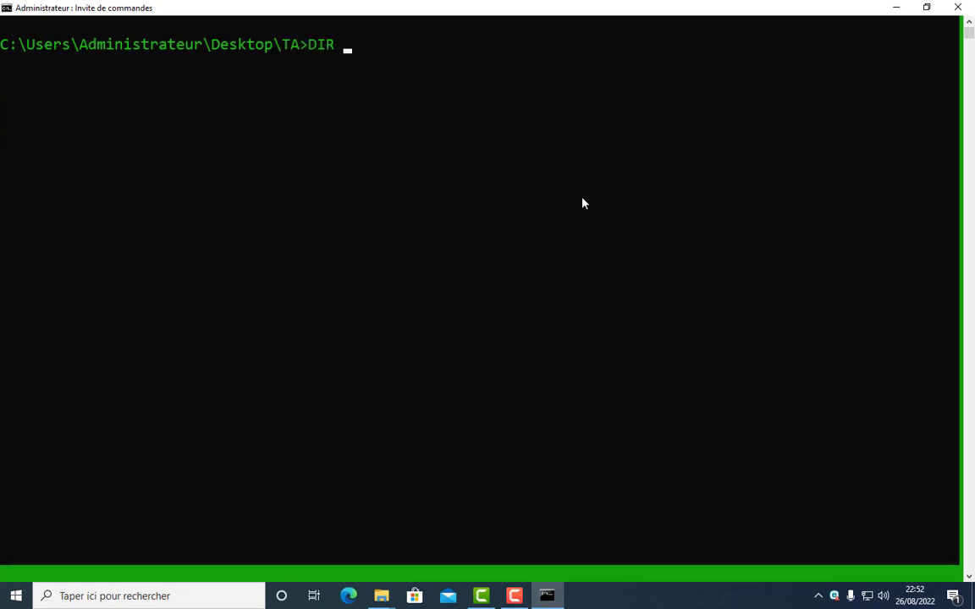
key(Return)
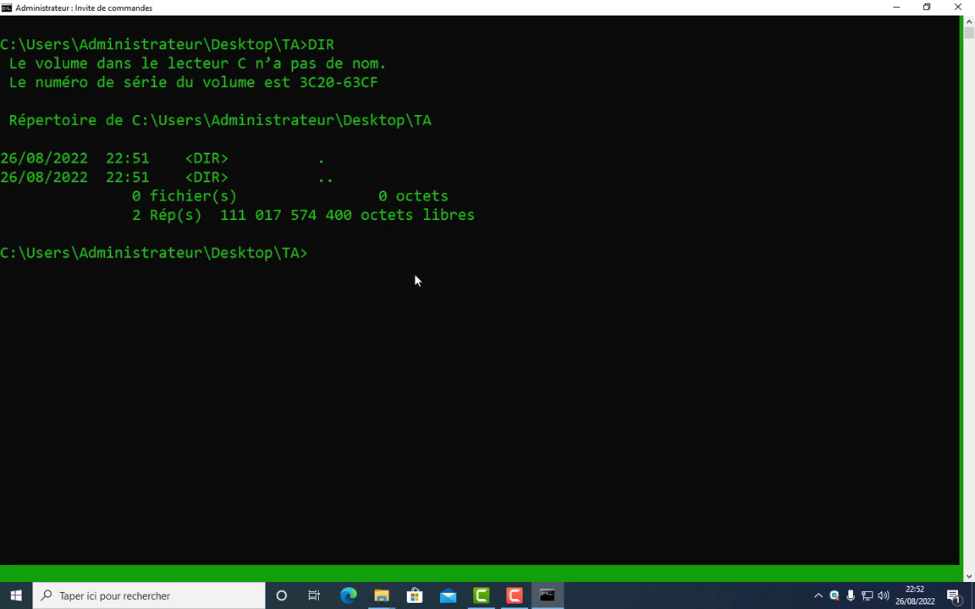
- Clear the directory listing from the screen with CLS
text(CM)
text(LS)
key(Return)
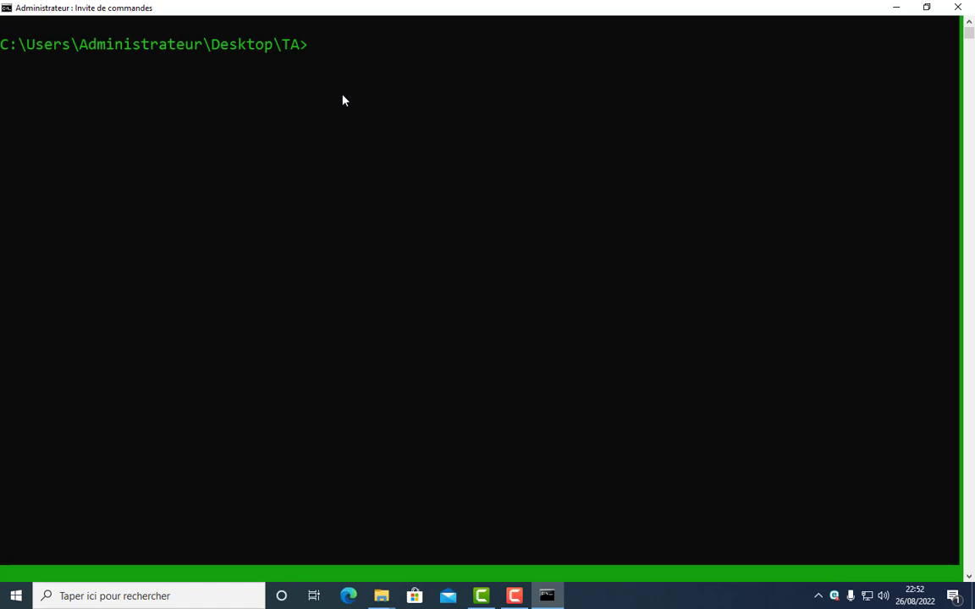
- Begin an XCOPY command with the source path C:\users\administrateur\desktop\ti\teste.txt
text(XCOPY C//)
key(BackSpace)
text(:\use)
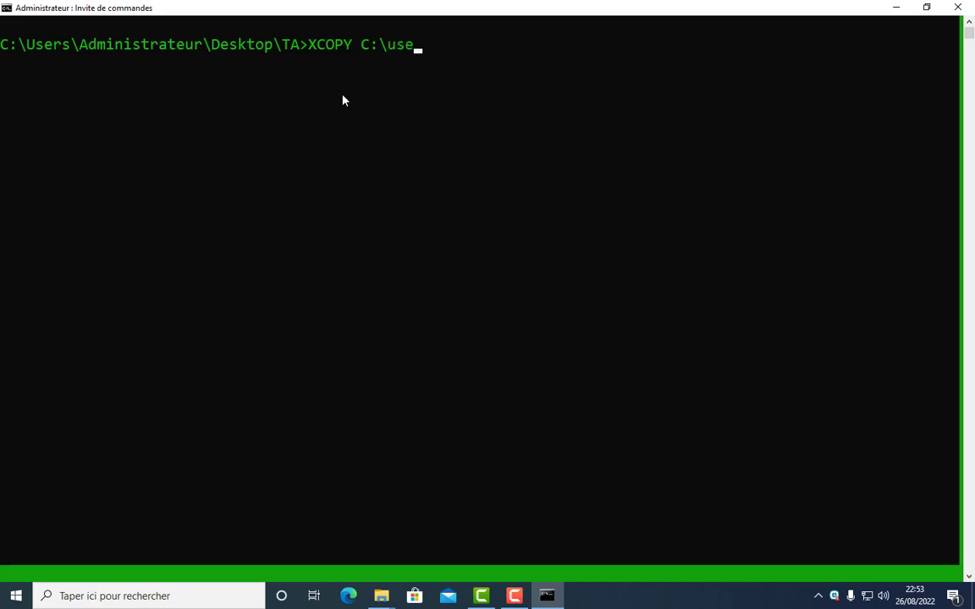
text(rs\adminis)
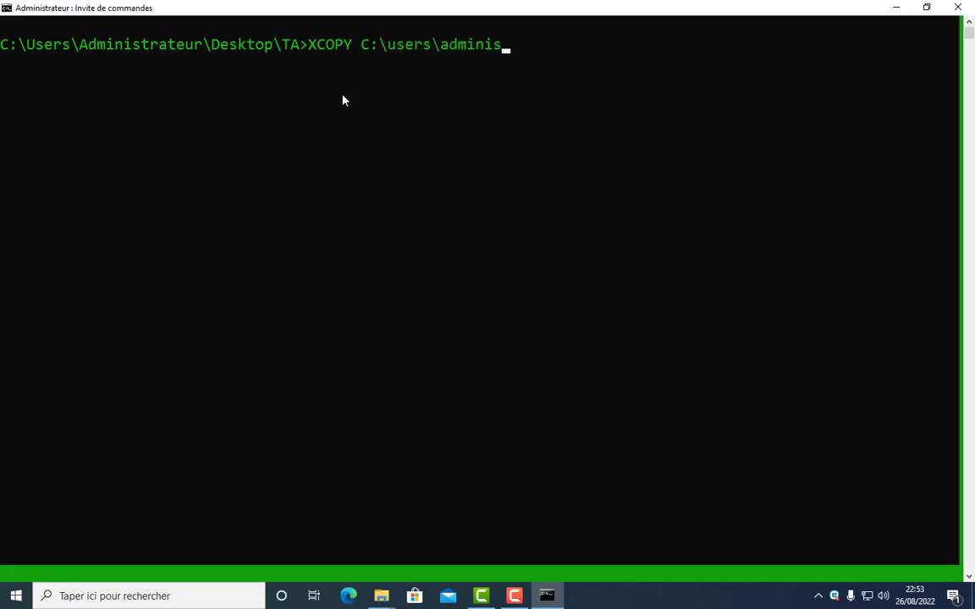
text(trateur\des)
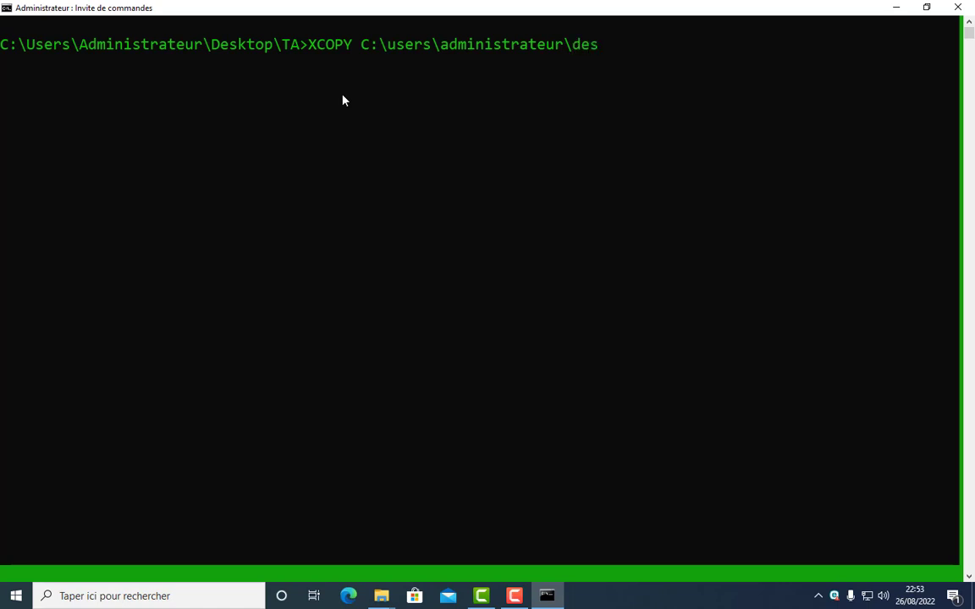
text(ktop\t)
text(i\)
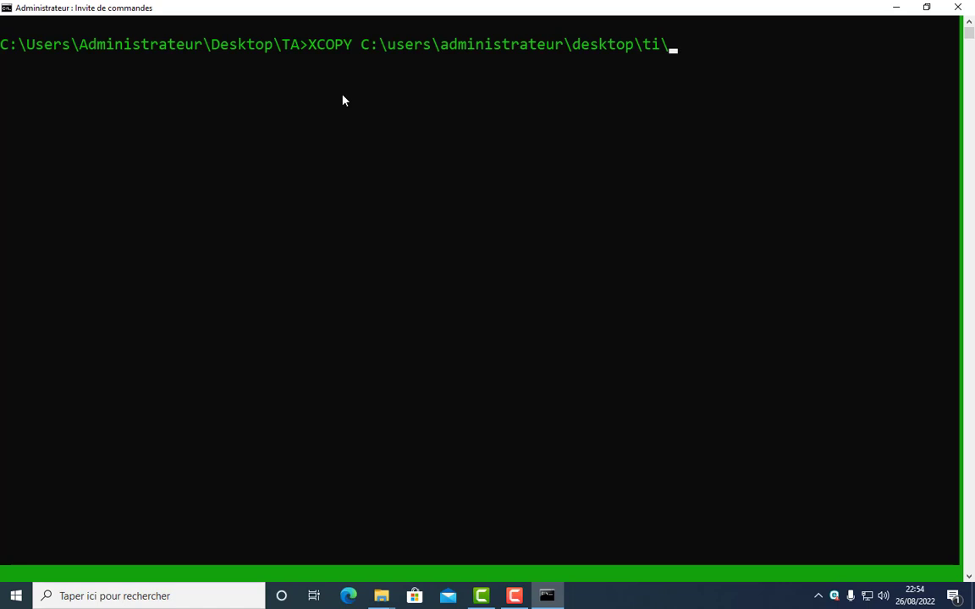
text(teste.txt)
- Add the destination c:\users\administrateur\desktop\ta to the XCOPY command, run it, and highlight its output line
text(c)
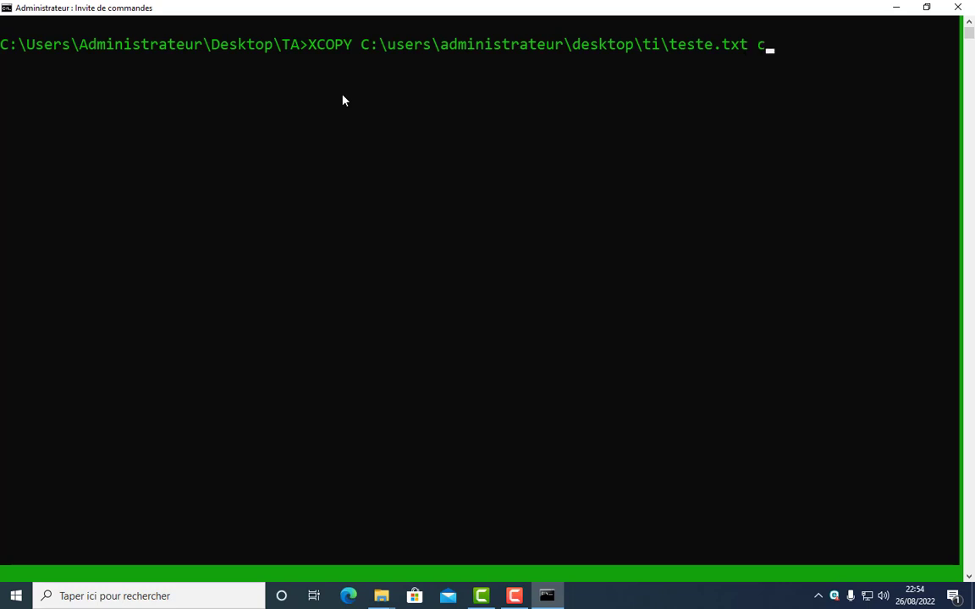
text(:)
text(\users\administrate)
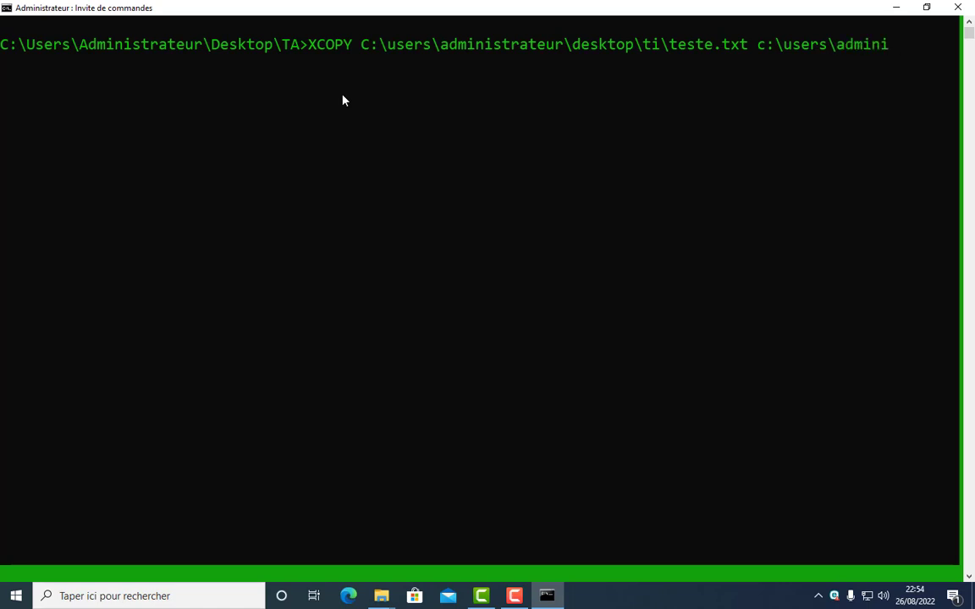
text(ur\desk)
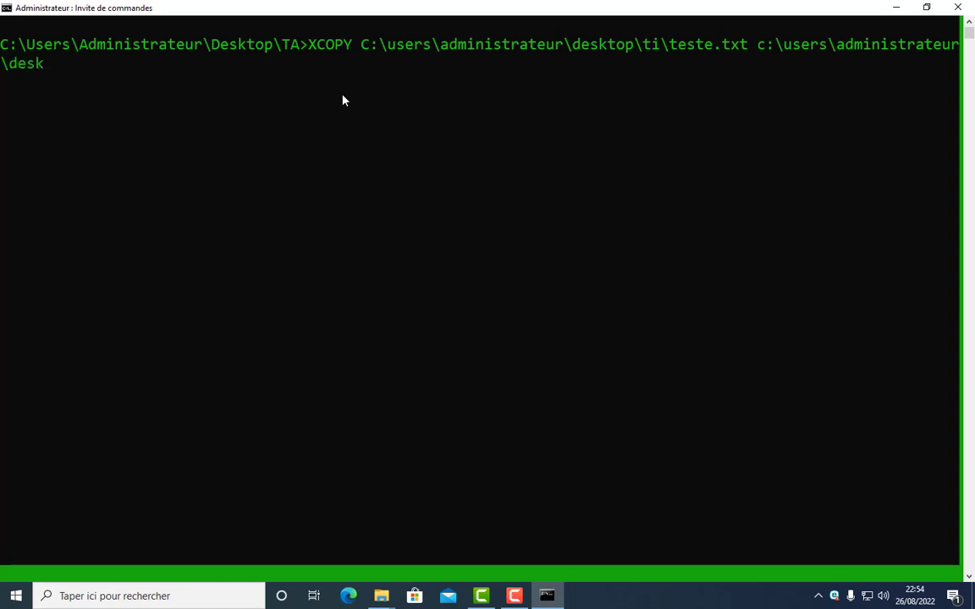
text(top)
text(\ta)
key(Return)
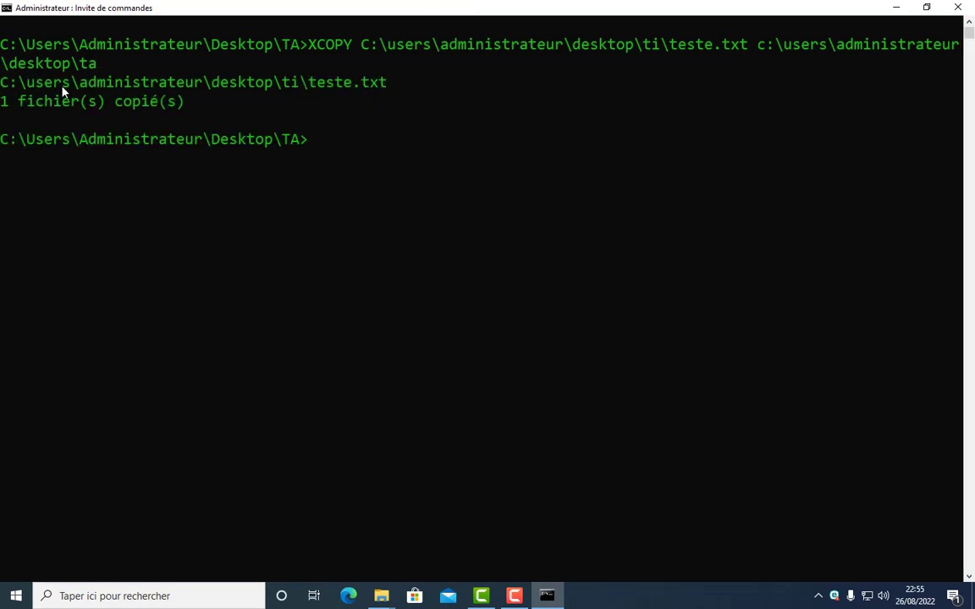
drag(190, 118, 3, 101)
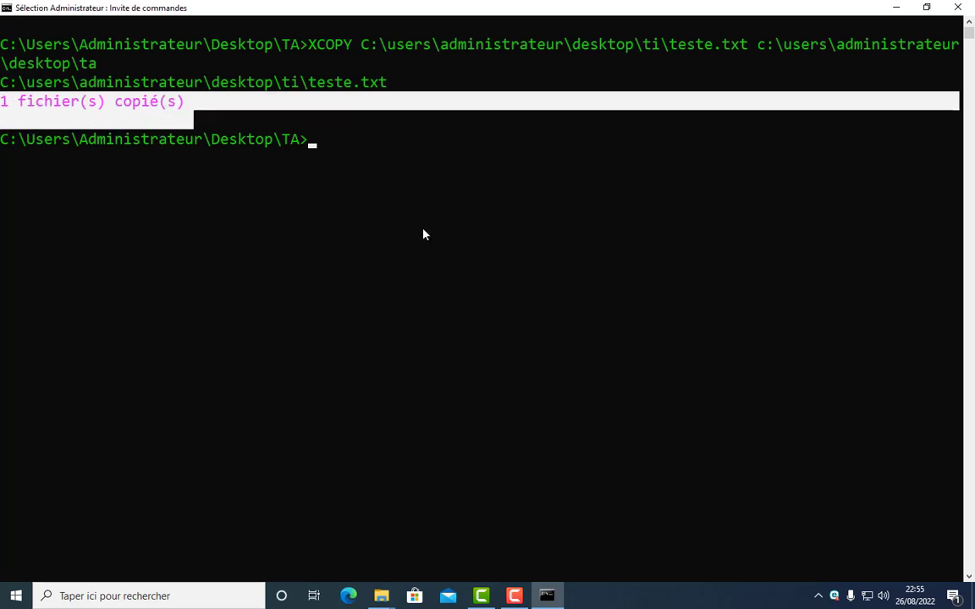
- List the contents of the TA directory with dir and highlight the teste.txt entry
text(dir)
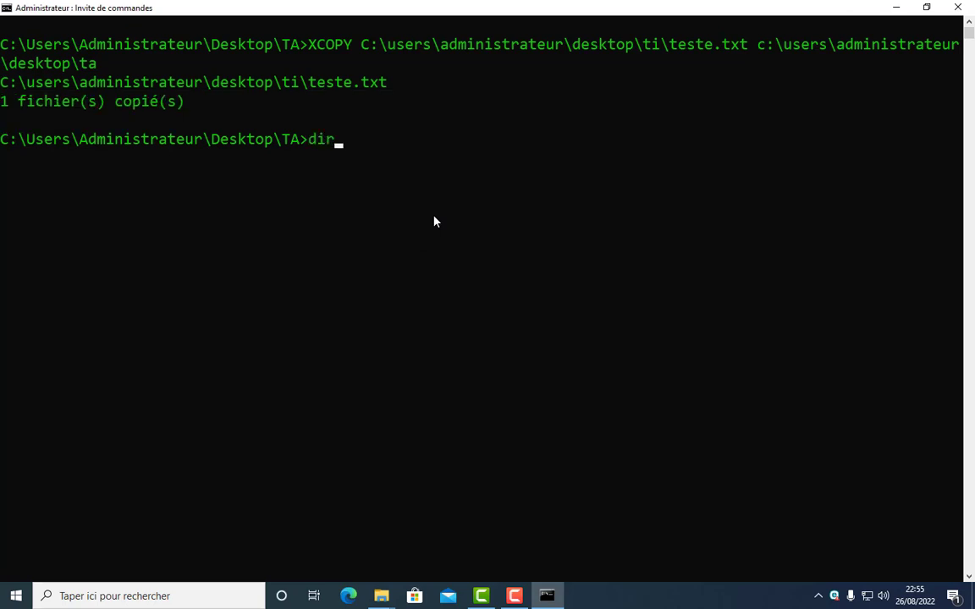
key(Return)
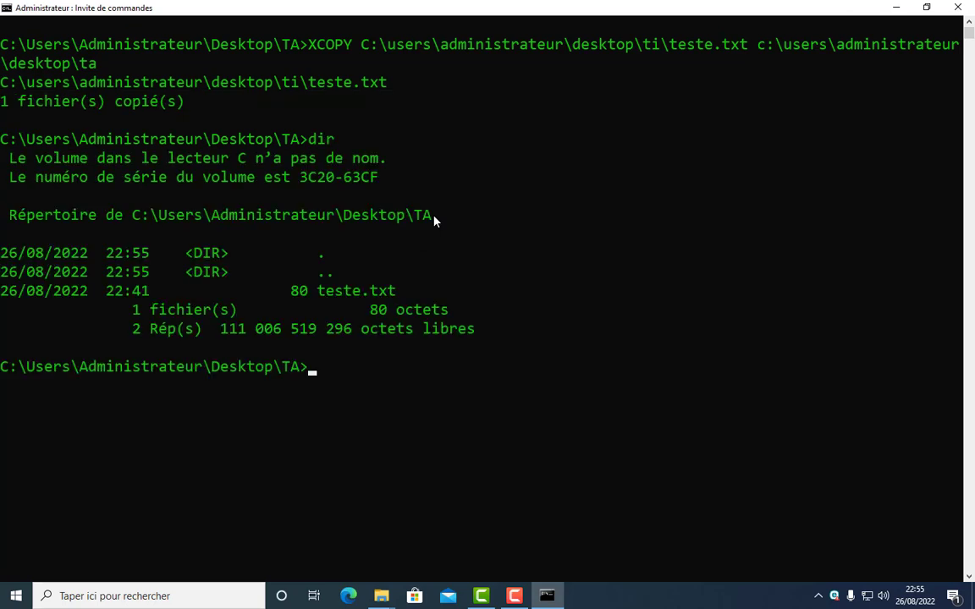
drag(395, 291, 292, 298)
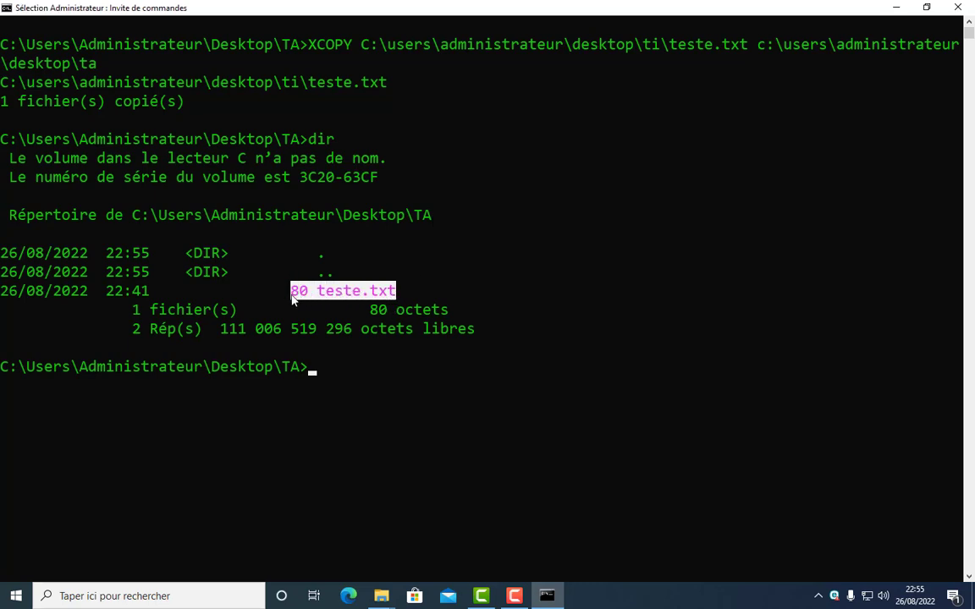
- Switch to the File Explorer window showing TI and open the TA folder on the desktop to check its contents
click(382, 595)
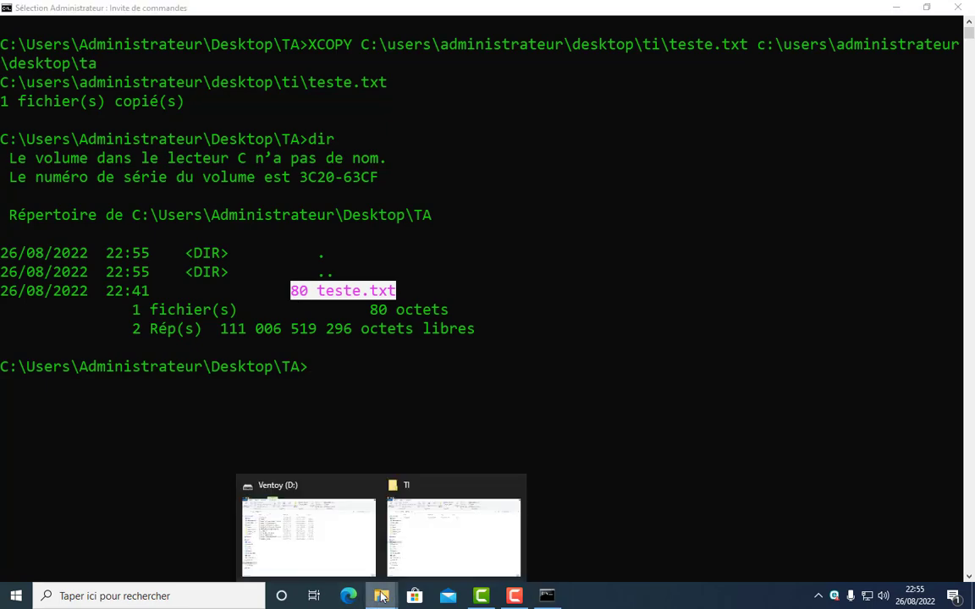
click(403, 544)
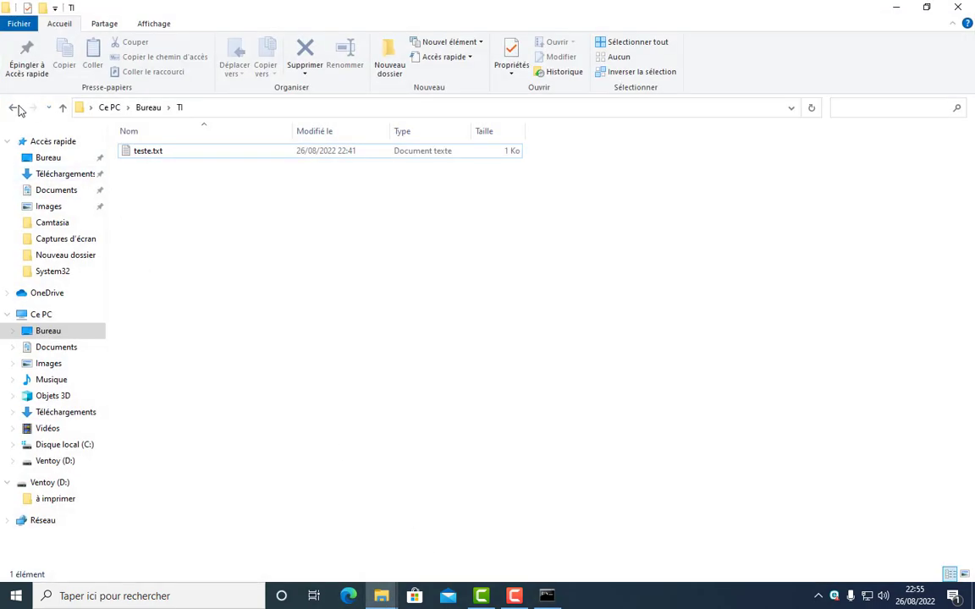
click(16, 109)
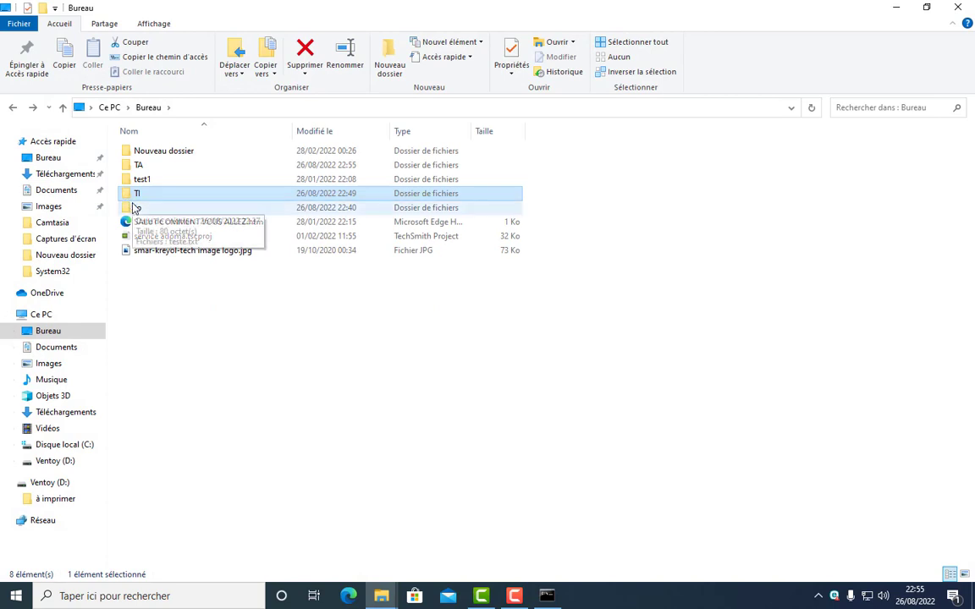
double_click(137, 165)
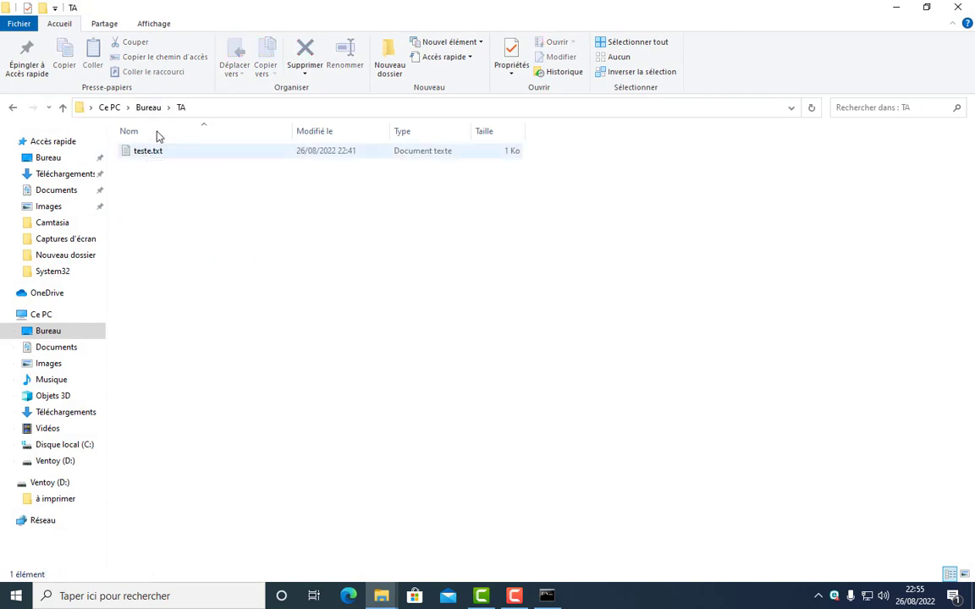
- Return to the Bureau folder and create a new folder named te
click(13, 108)
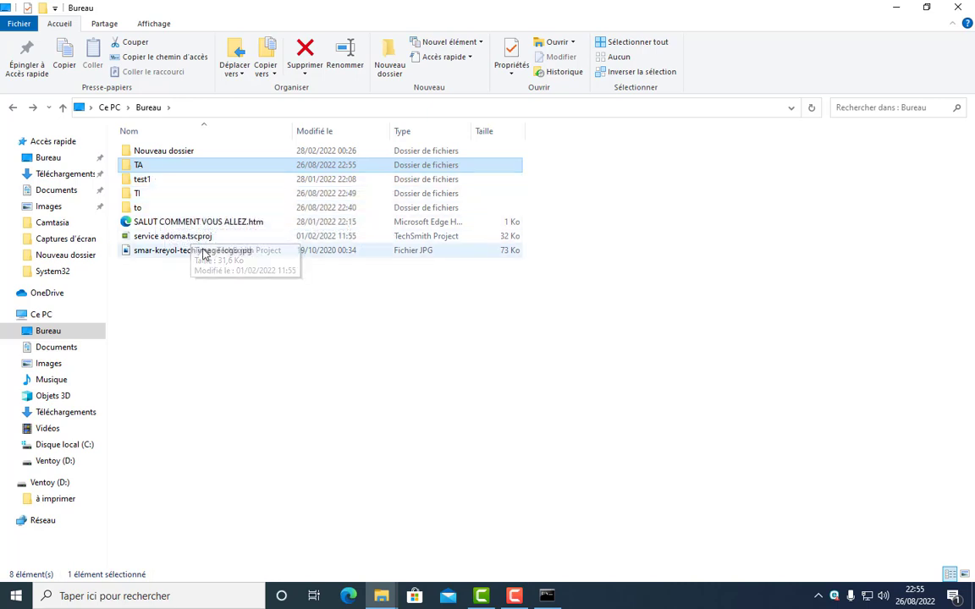
right_click(149, 289)
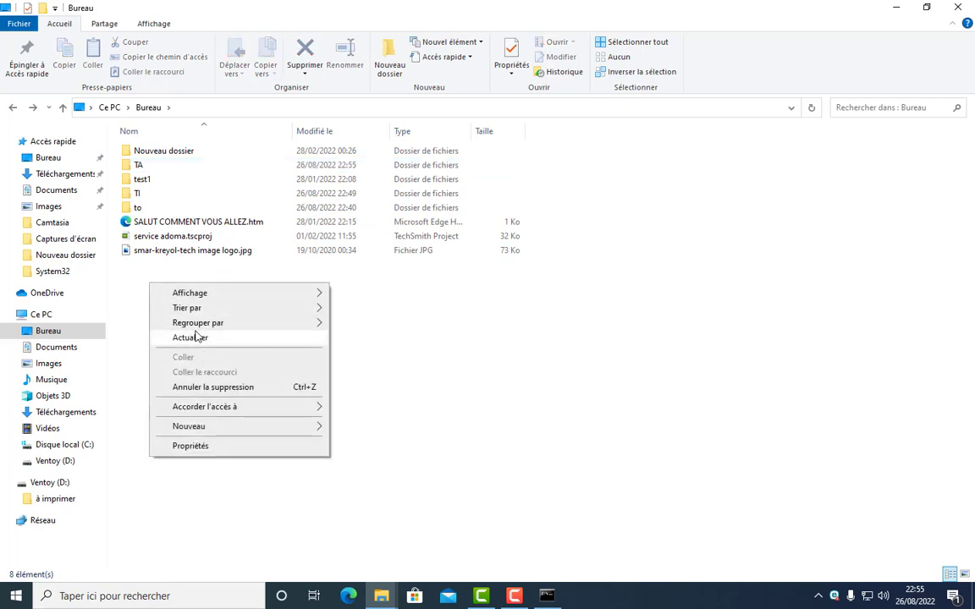
mouse_move(248, 428)
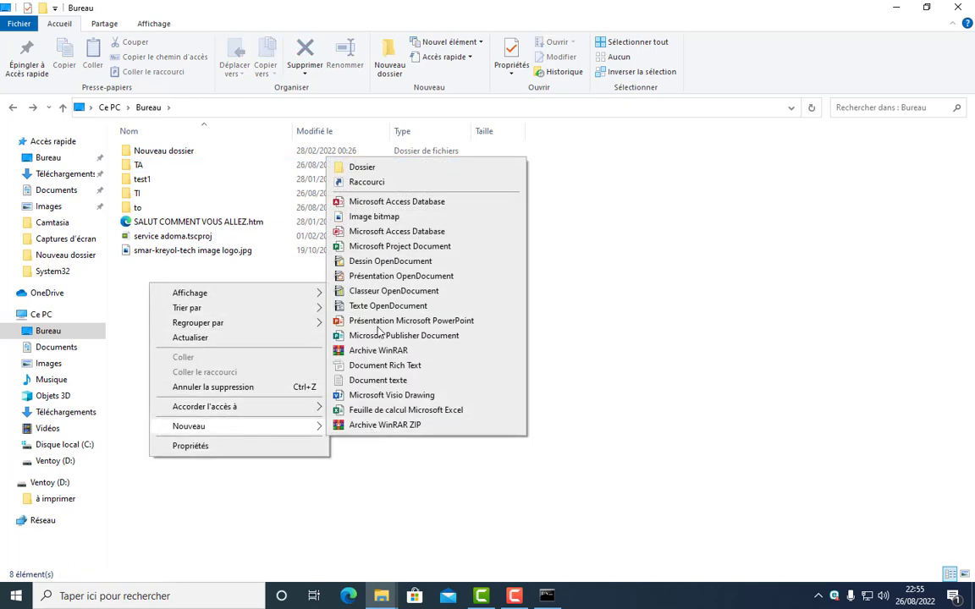
click(347, 171)
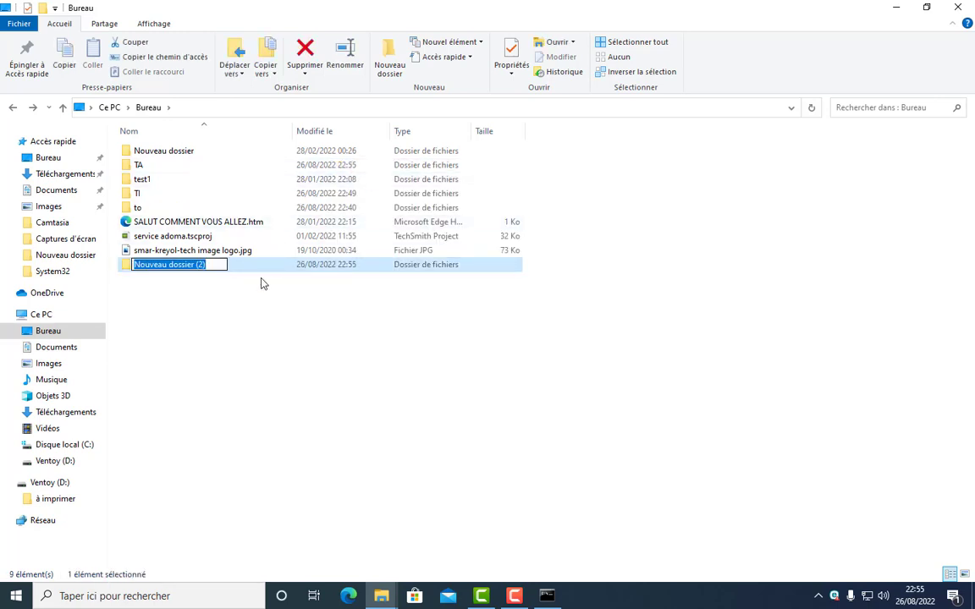
text(te)
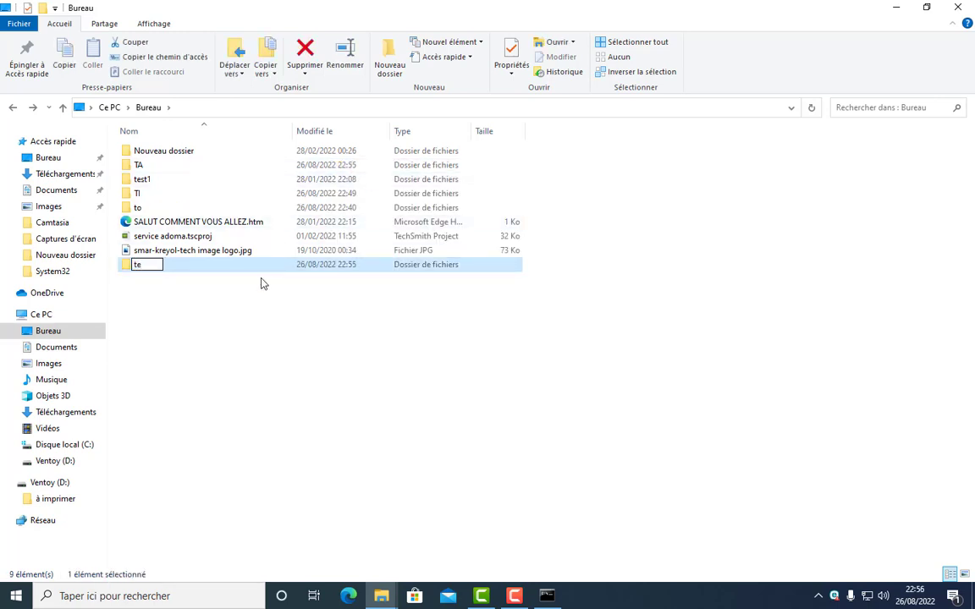
click(166, 359)
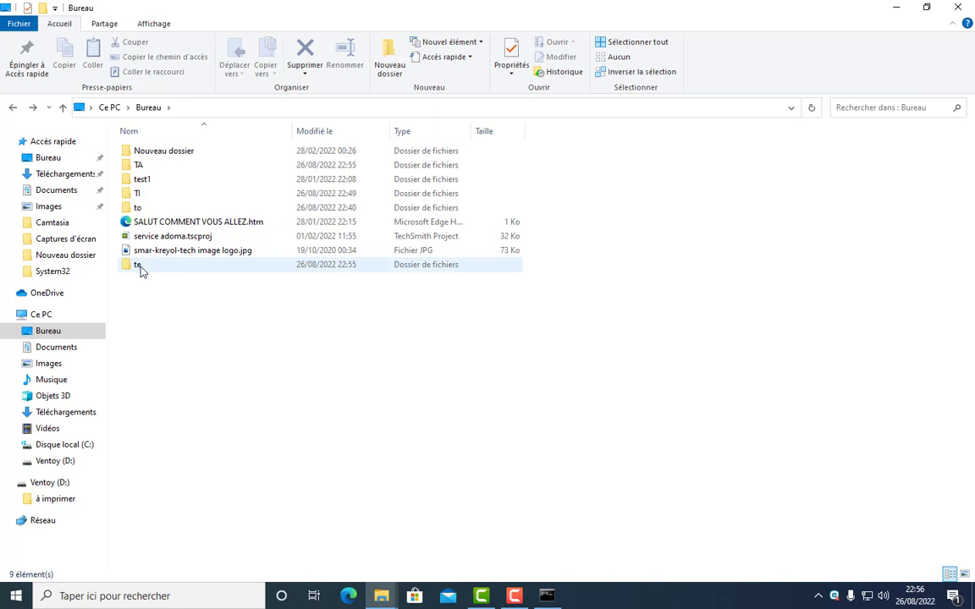
- Look inside the te folder, return to Bureau, and switch back to the Command Prompt
double_click(140, 265)
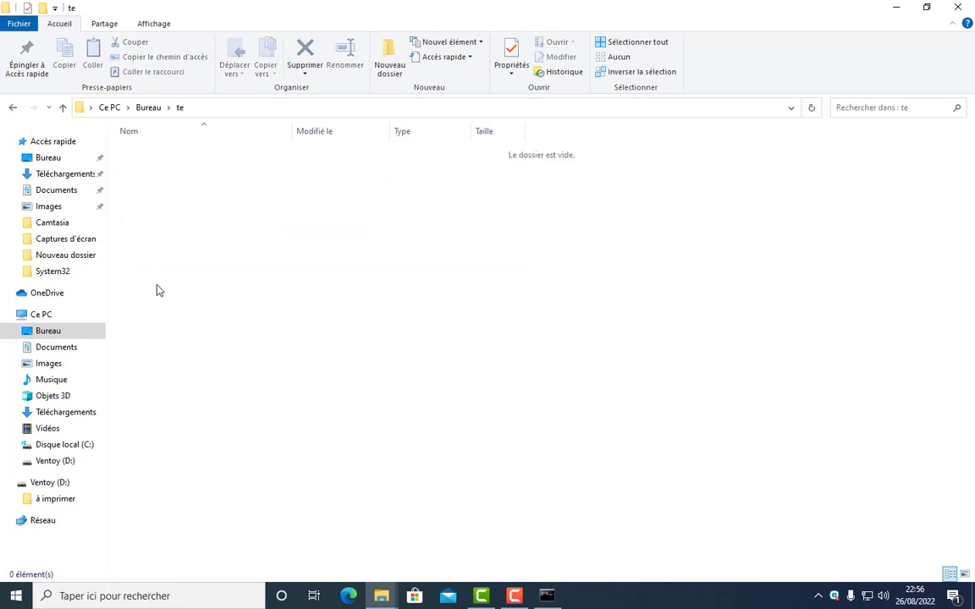
click(13, 109)
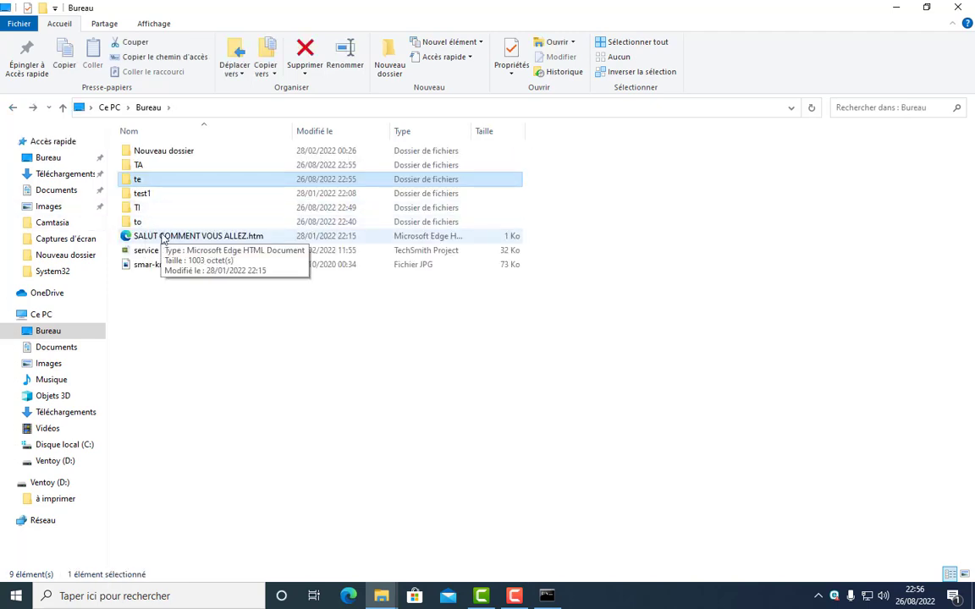
click(381, 596)
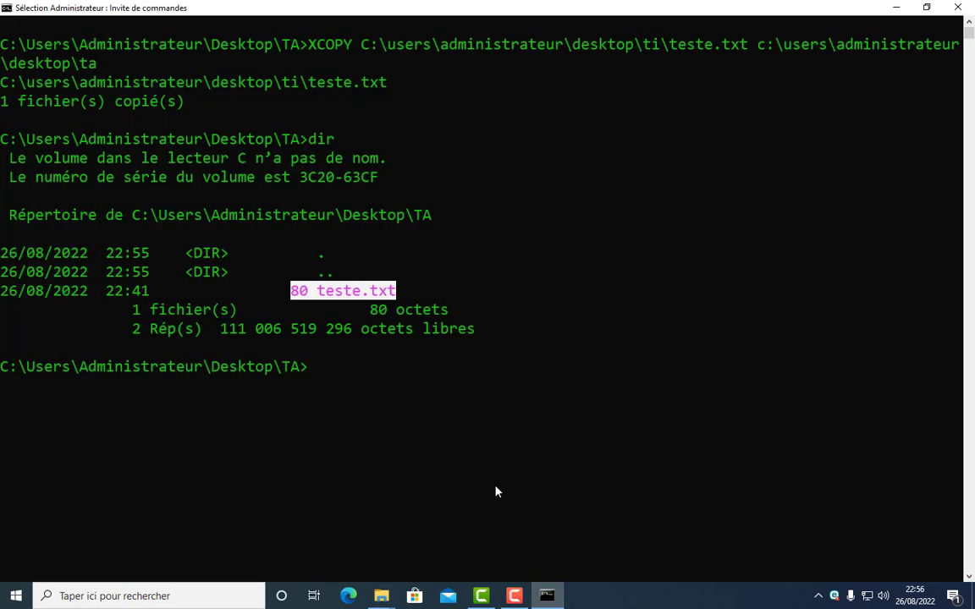
- Go to the root of drive C with cd\ and clear the screen with cls
text(cls)
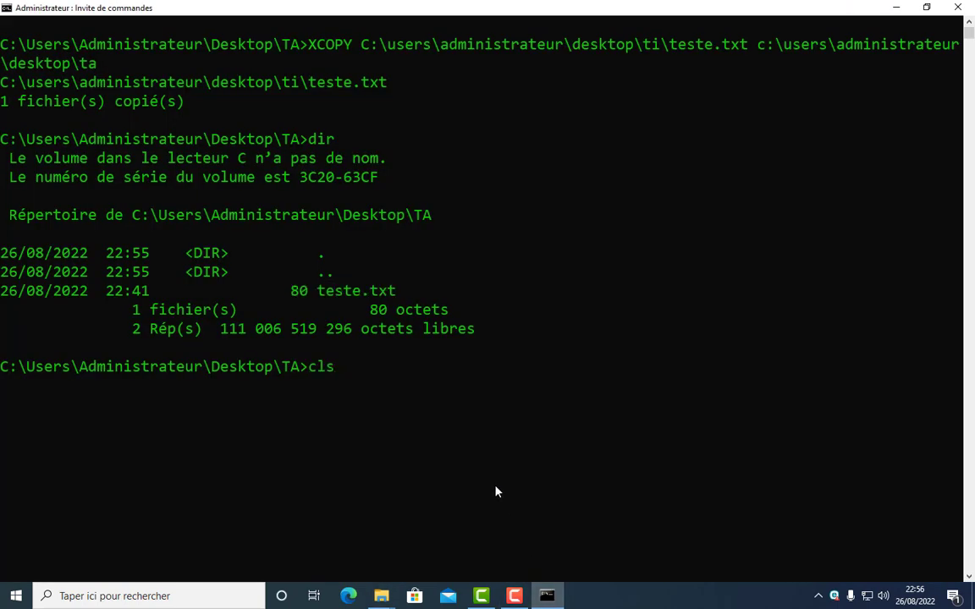
key(Return)
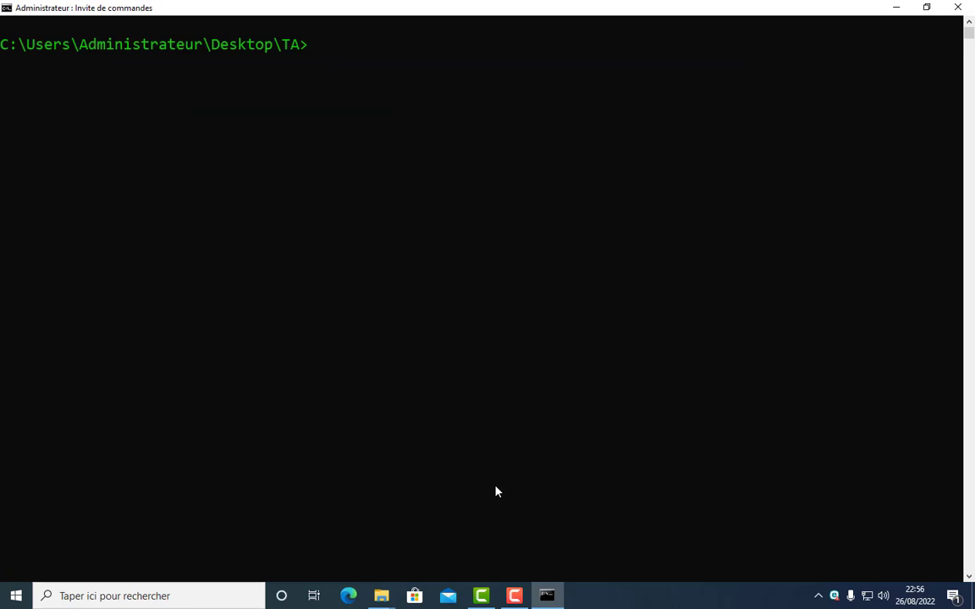
text(cd\)
key(Return)
text(cls)
key(Return)
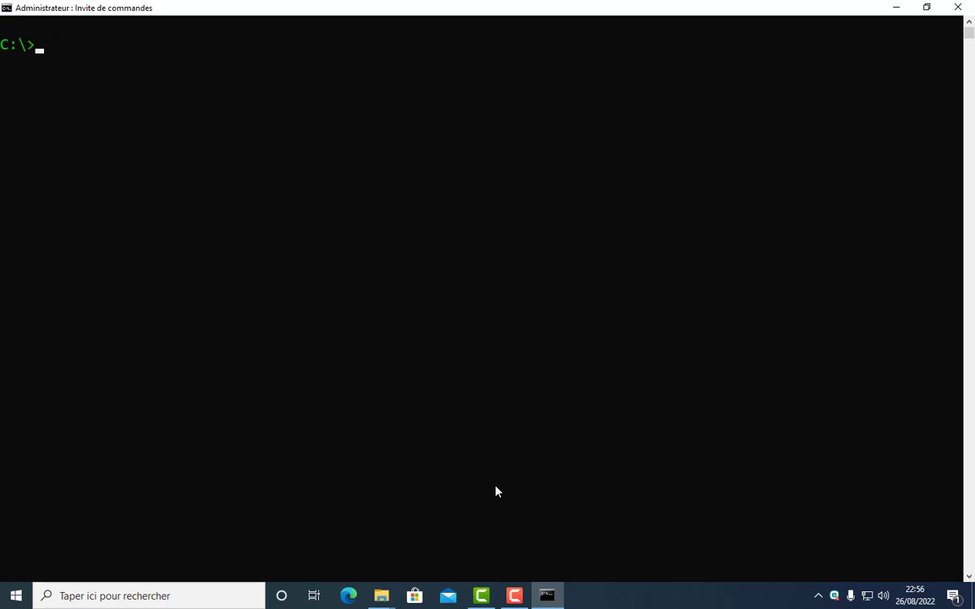
- Begin a robocopy command with the source path c:\users\administrateur\desktop\to\teste.txt
text(robocopy)
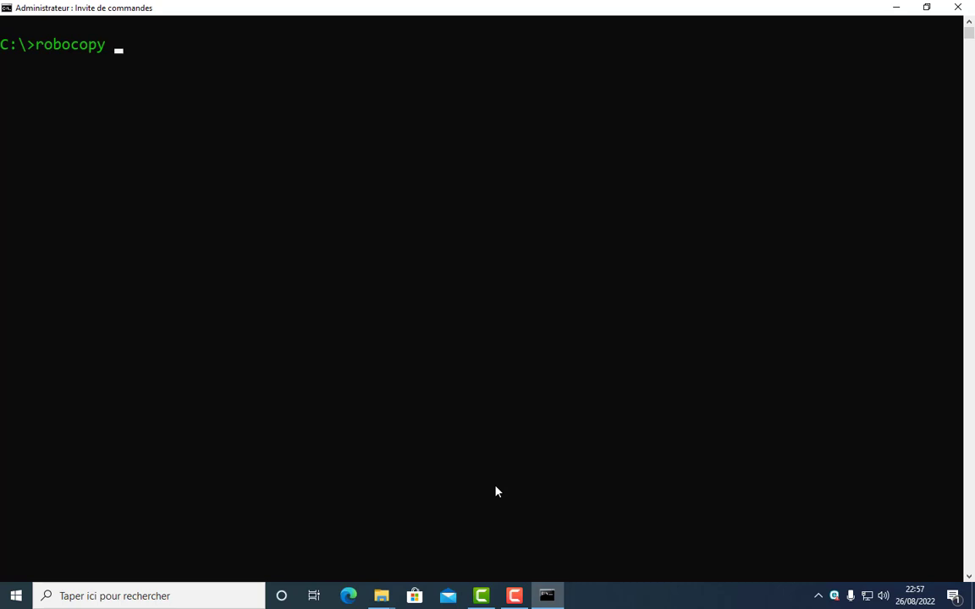
text(c!)
key(BackSpace)
text(:\users\adm)
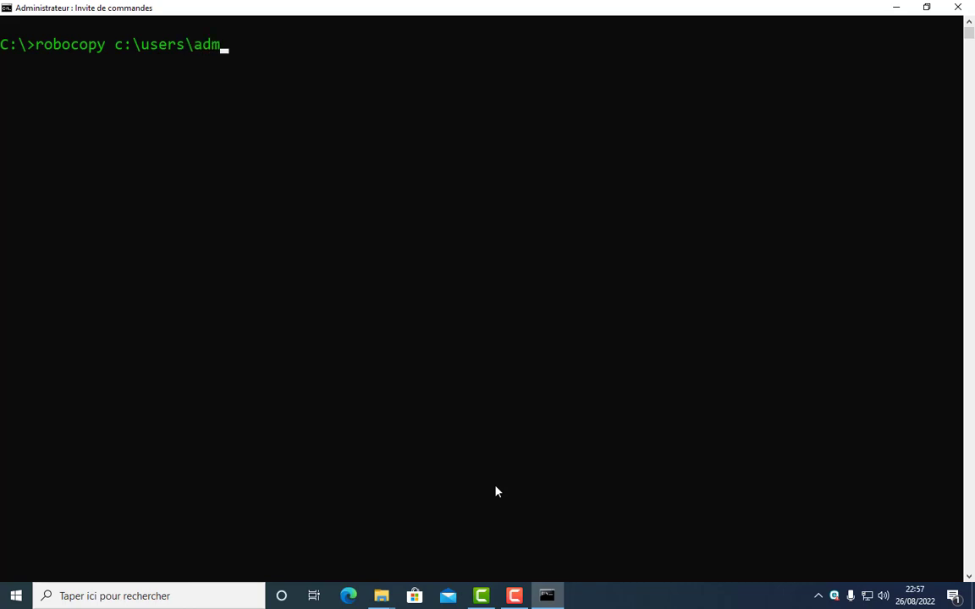
text(inistrateur)
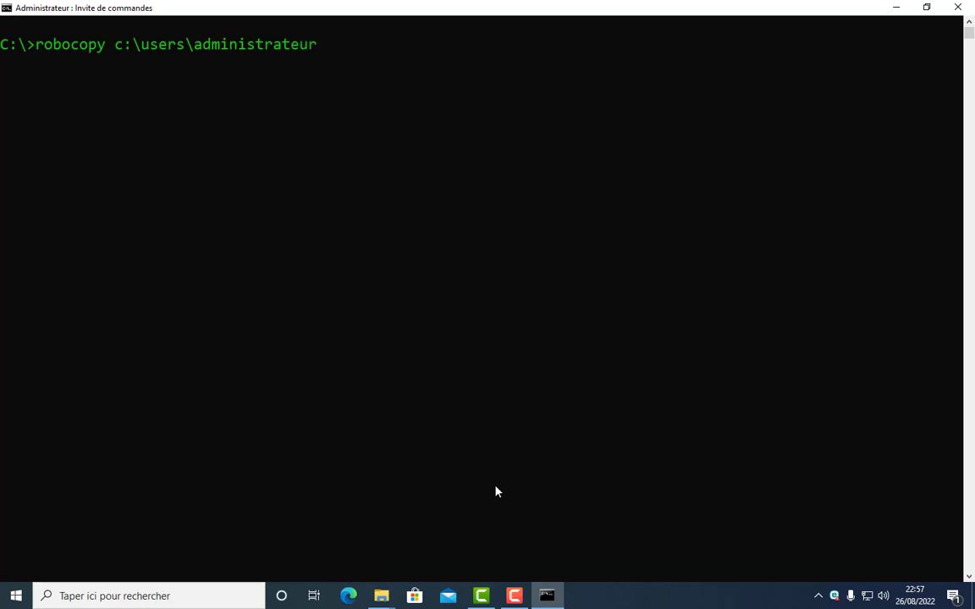
text(\desktop)
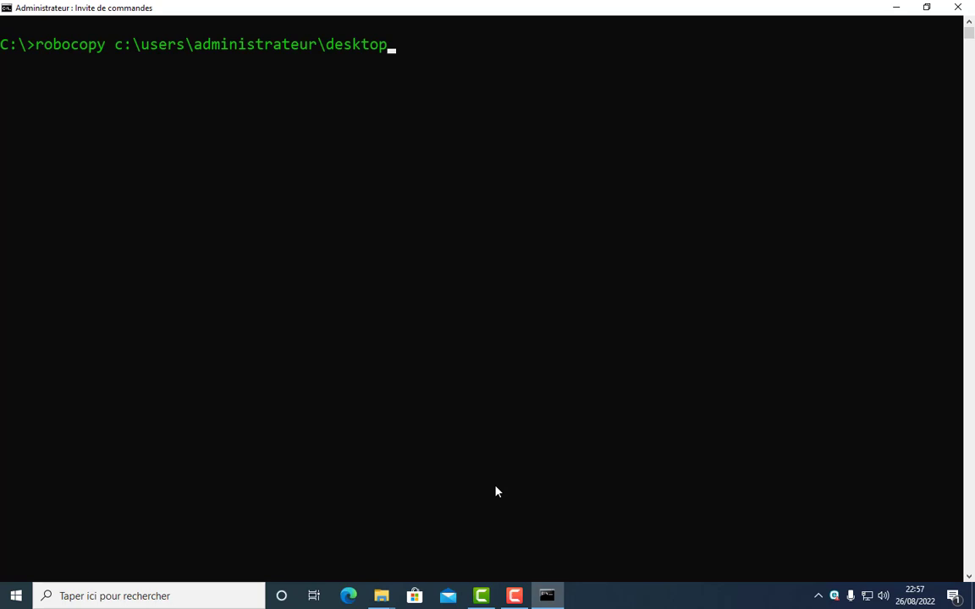
text(\)
text(to\teste.t)
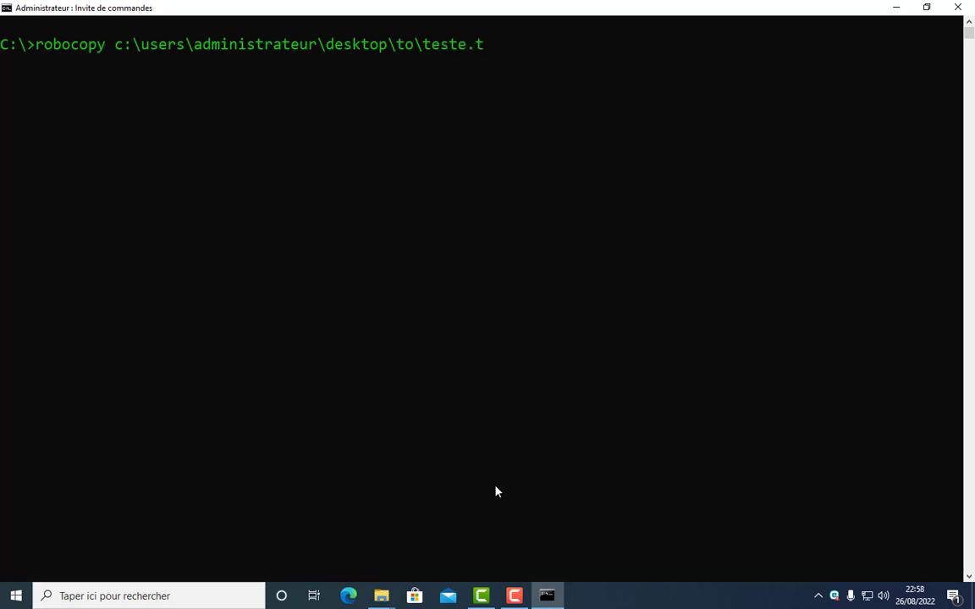
text(xt c)
- Complete the robocopy command with the destination c:\users\administrateur\desktop\te and run it
text(:\users\admin)
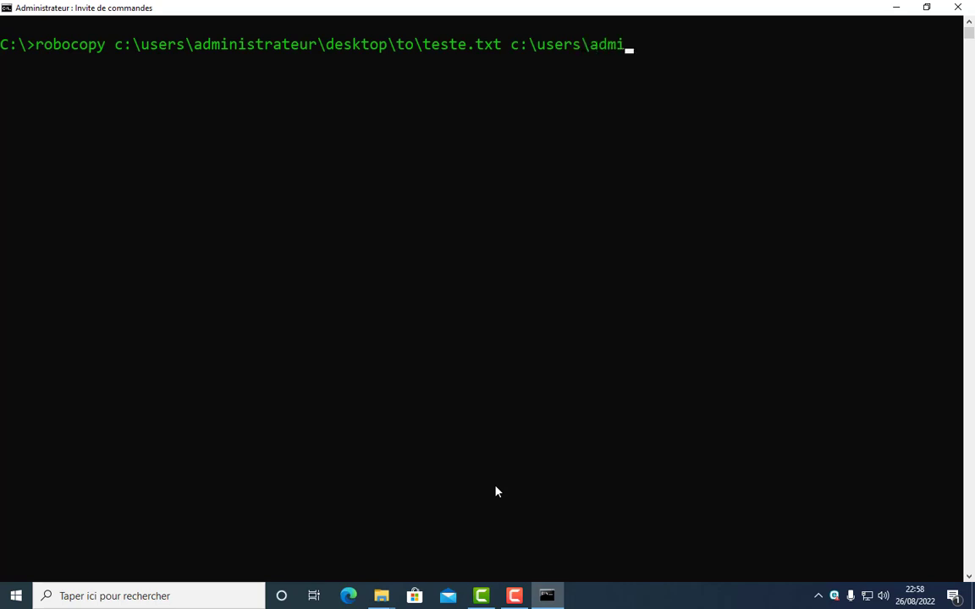
text(istrateur)
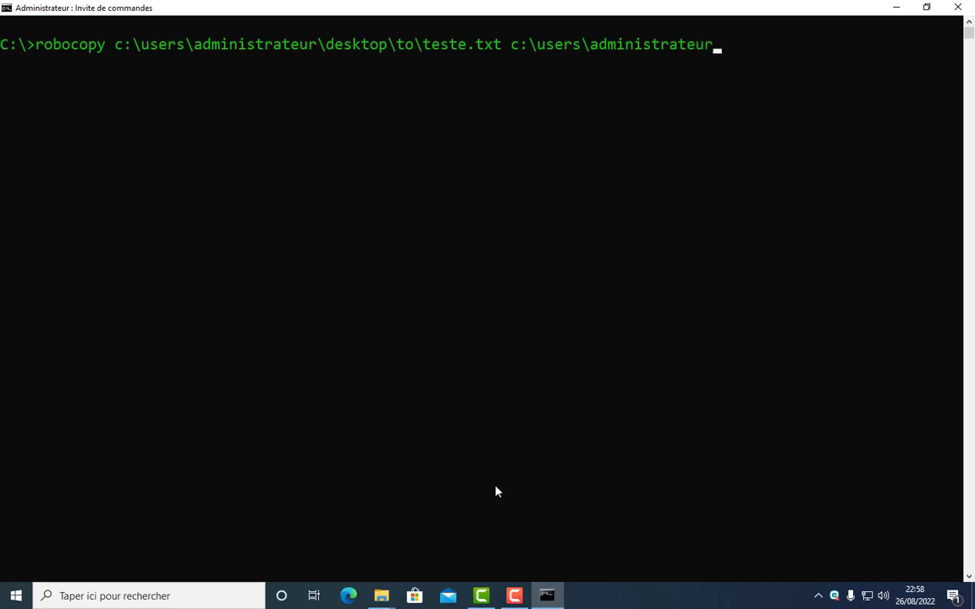
text(\desktop)
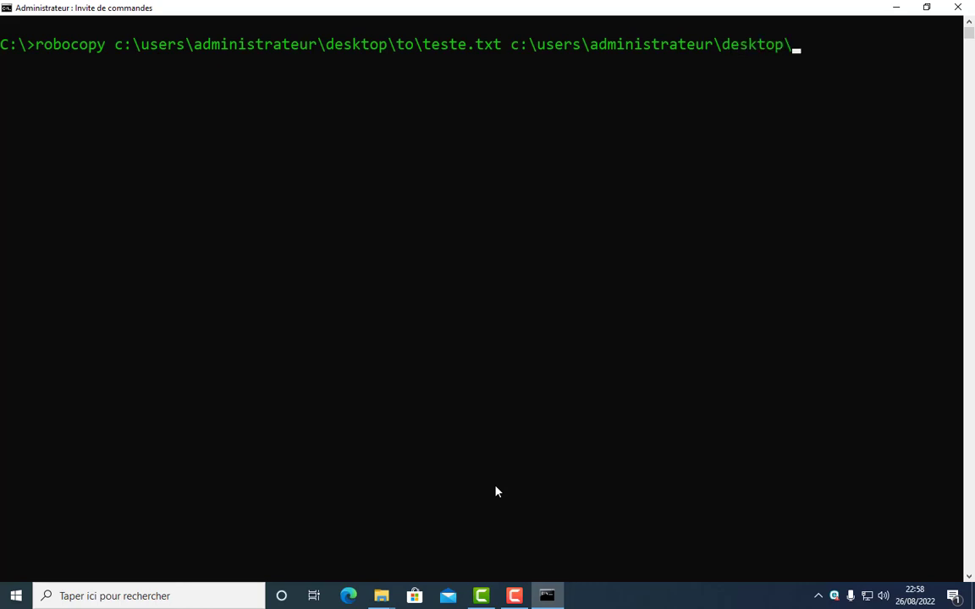
text(\to\te)
key(Return)
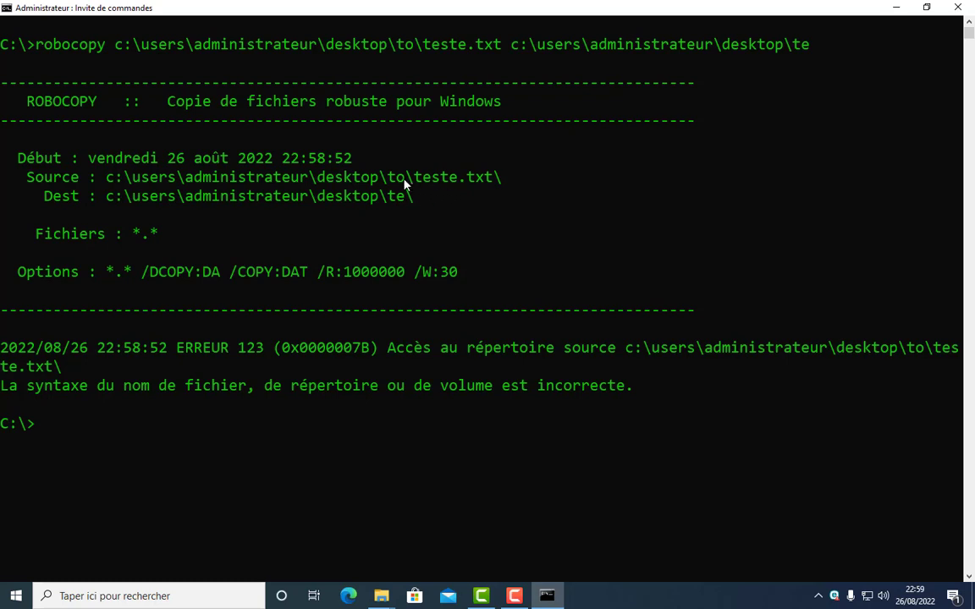
- Examine the source and destination paths in the robocopy output by highlighting them
drag(388, 178, 404, 178)
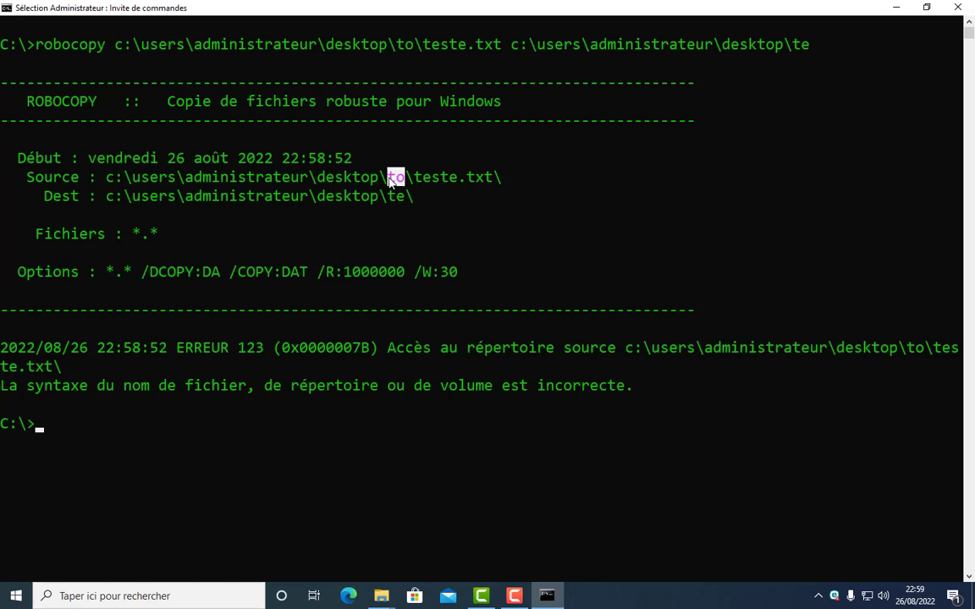
click(109, 178)
drag(110, 180, 413, 178)
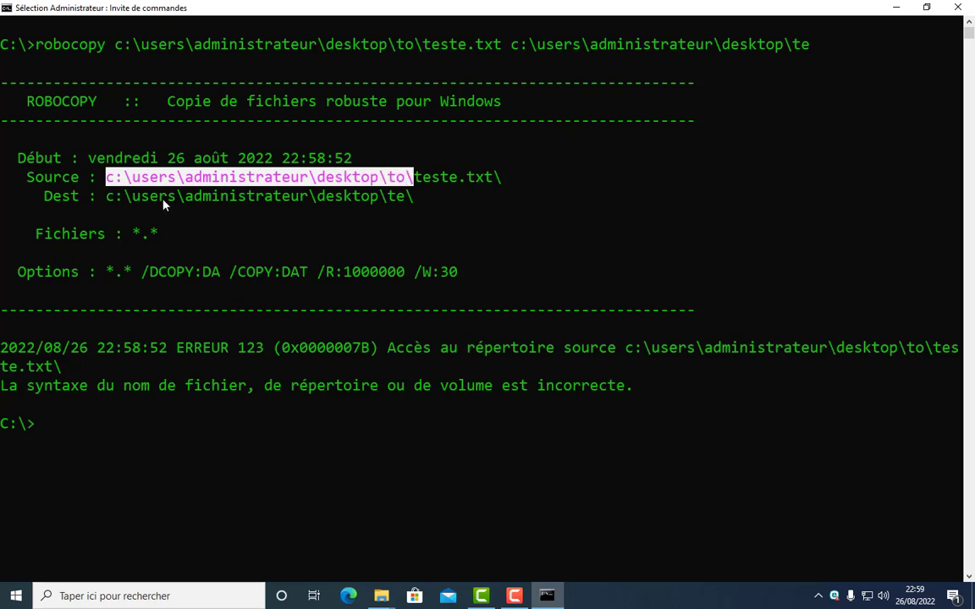
drag(125, 197, 427, 203)
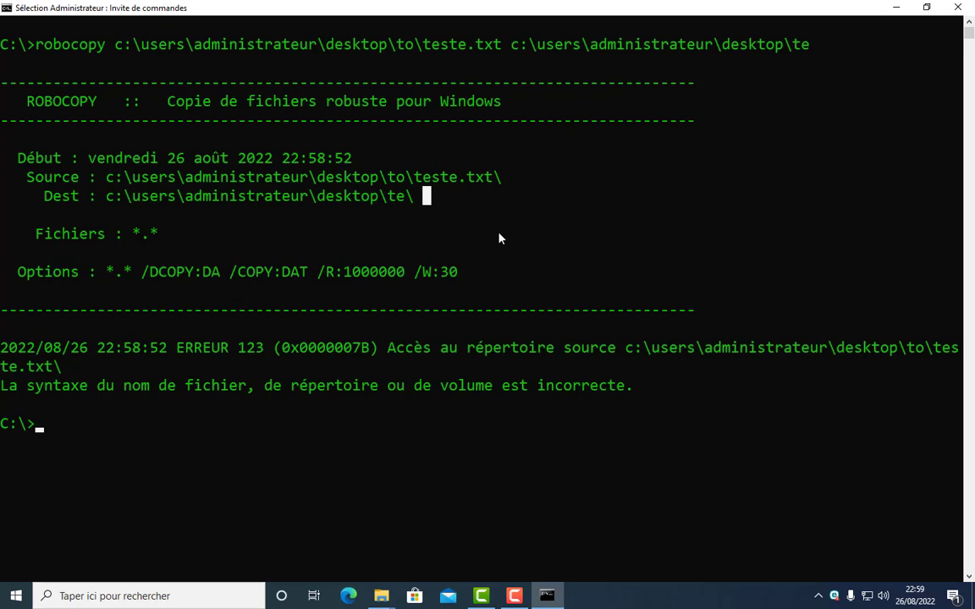
- Clear the screen with cls and try to change into the te directory with cd te
text(cls)
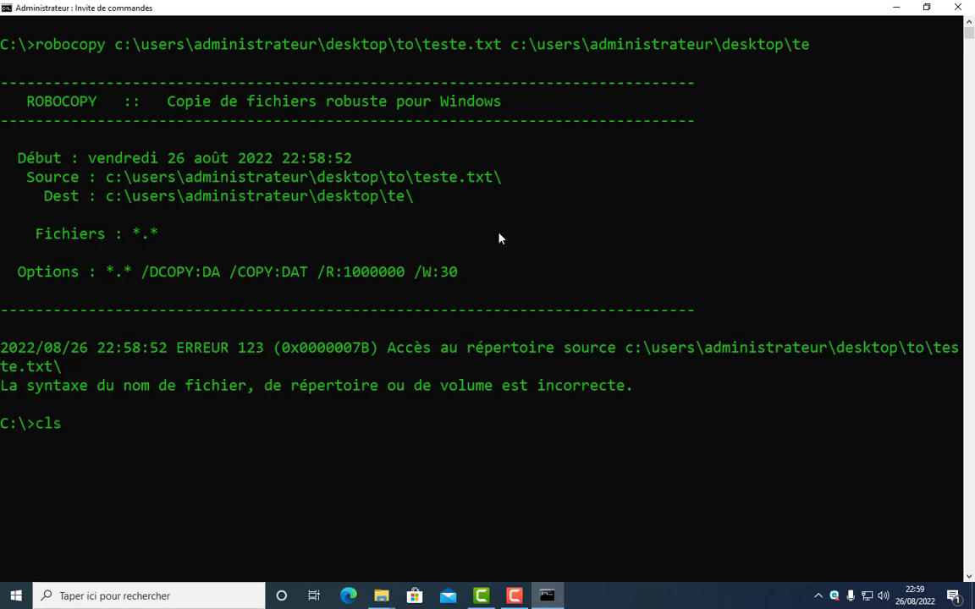
key(Return)
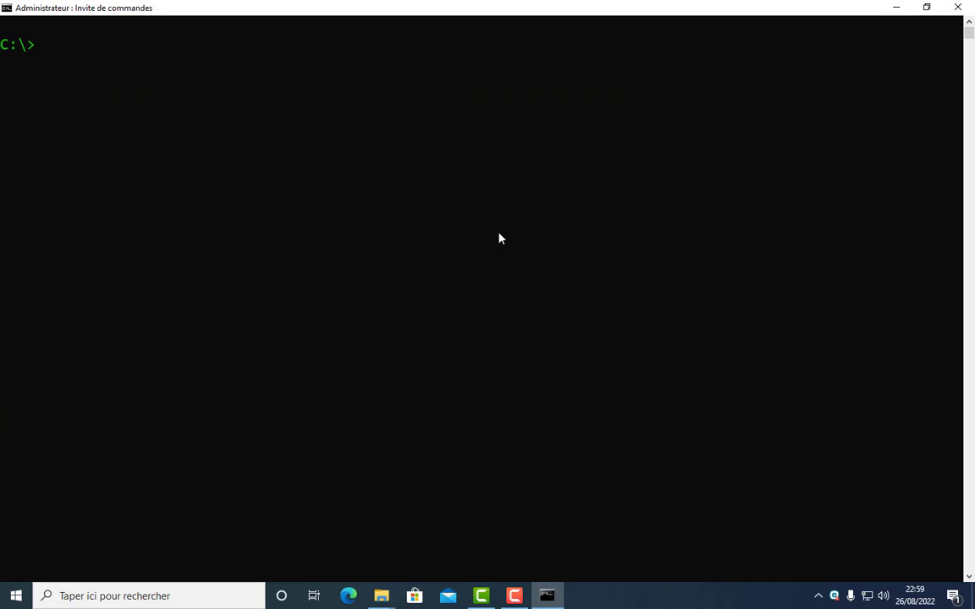
text(cd te)
key(Return)
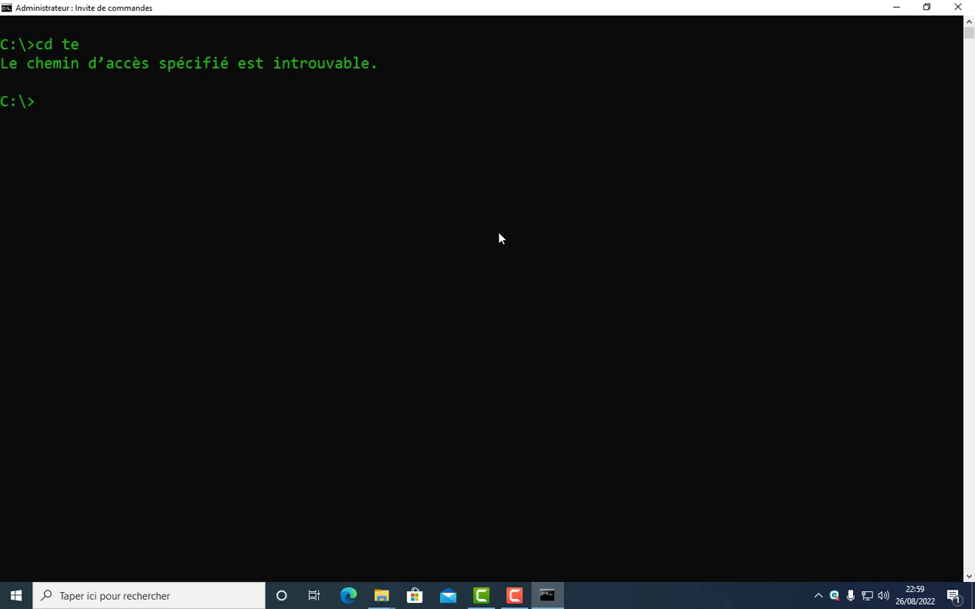
- Recall the earlier robocopy command and replace the word robocopy with cd, keeping its paths
key(Up)
key(Up)
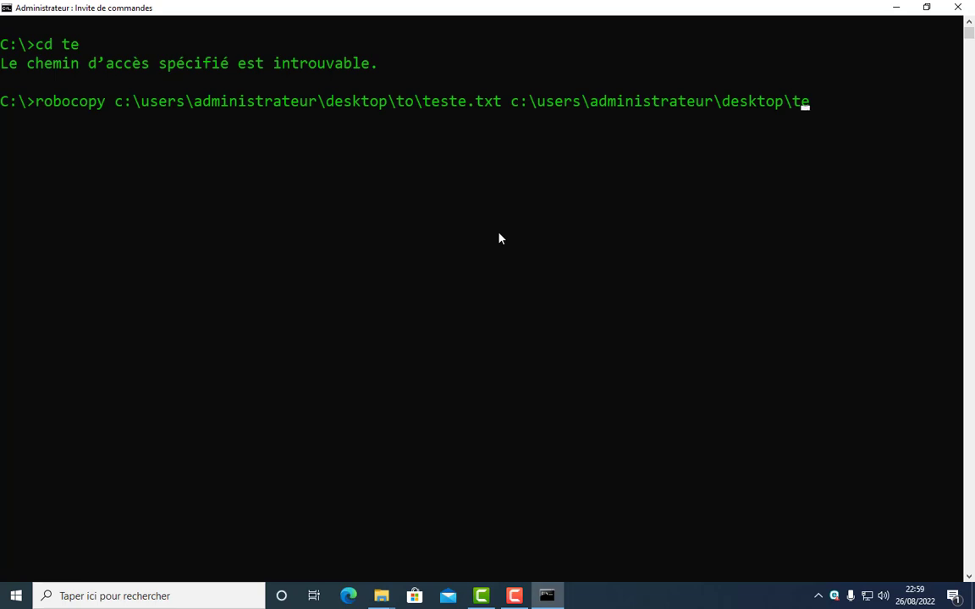
key(ctrl+Left)
key(ctrl+Left)
key(ctrl+Left)
key(ctrl+Left)
key(ctrl+Left)
key(ctrl+Left)
key(ctrl+Left)
key(ctrl+Left)
key(ctrl+Left)
key(ctrl+Left)
key(Left)
key(BackSpace)
key(BackSpace)
key(BackSpace)
key(BackSpace)
key(BackSpace)
key(BackSpace)
key(BackSpace)
key(BackSpace)
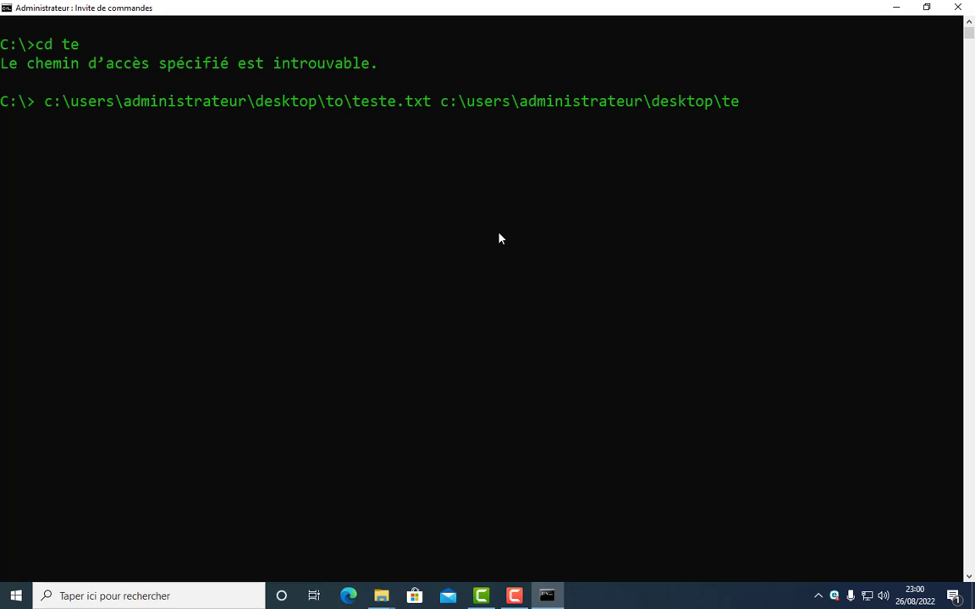
text(cd)
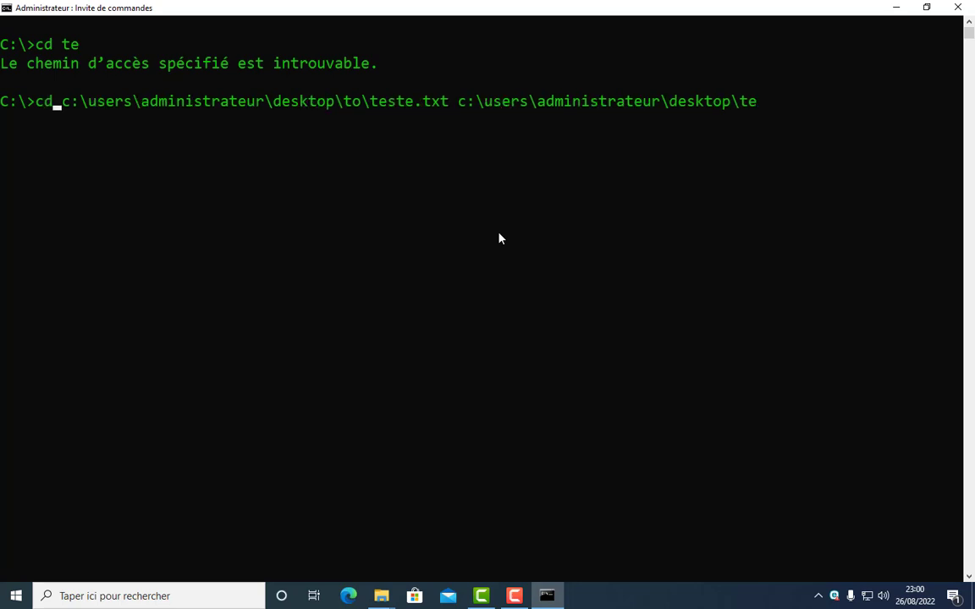
key(BackSpace)
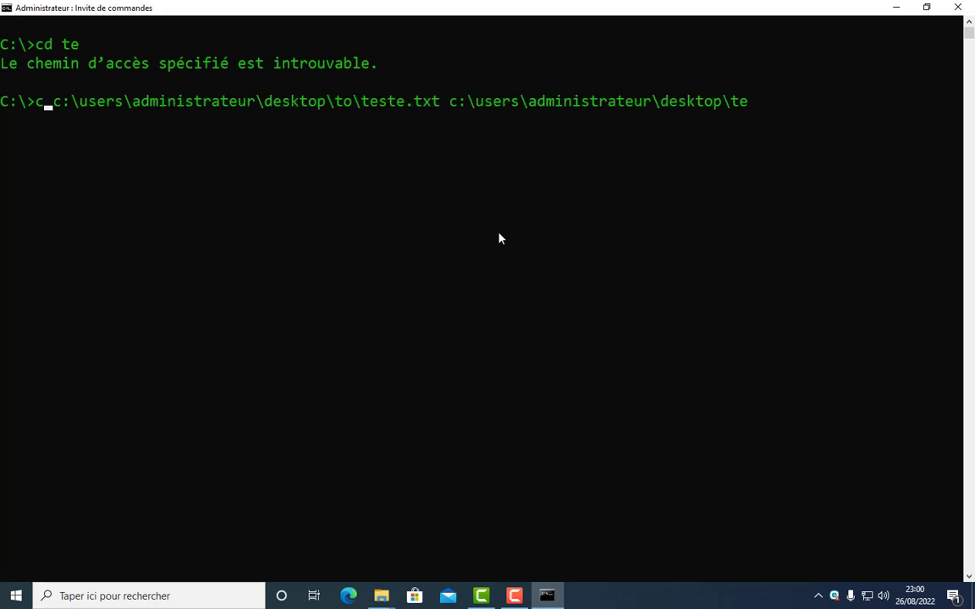
text(d)
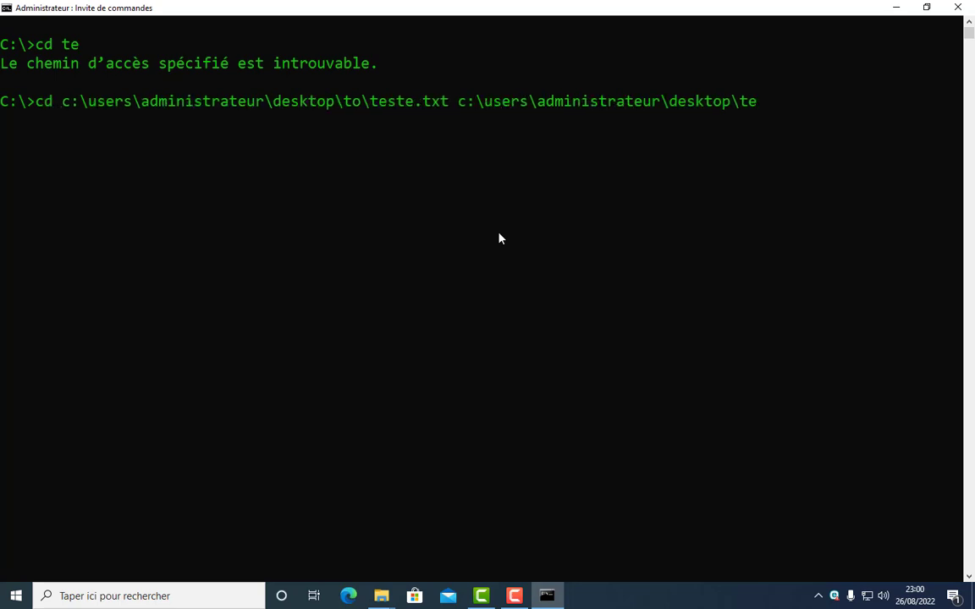
- Shorten the cd command's path to c:\users\administrateur\desktop, run it, and clear the screen with cls
key(Right)
key(Right)
key(Right)
key(Right)
key(Right)
key(Right)
key(Right)
key(Right)
key(Right)
key(Right)
key(Right)
key(Right)
key(Right)
key(Right)
key(Right)
key(Right)
key(Right)
key(Right)
key(Right)
key(Right)
key(Right)
key(Right)
key(Right)
key(Right)
key(Right)
key(Right)
key(Right)
key(Right)
key(Right)
key(Right)
key(Right)
key(Right)
key(Right)
key(Right)
key(Right)
key(Right)
key(Right)
key(Right)
key(Right)
key(Right)
key(BackSpace)
key(BackSpace)
key(BackSpace)
key(BackSpace)
key(BackSpace)
key(BackSpace)
key(BackSpace)
key(BackSpace)
key(BackSpace)
key(BackSpace)
key(BackSpace)
key(BackSpace)
key(BackSpace)
key(BackSpace)
key(BackSpace)
key(BackSpace)
key(BackSpace)
key(BackSpace)
key(BackSpace)
key(BackSpace)
key(BackSpace)
key(BackSpace)
key(BackSpace)
key(BackSpace)
key(BackSpace)
key(BackSpace)
key(BackSpace)
key(BackSpace)
key(BackSpace)
key(BackSpace)
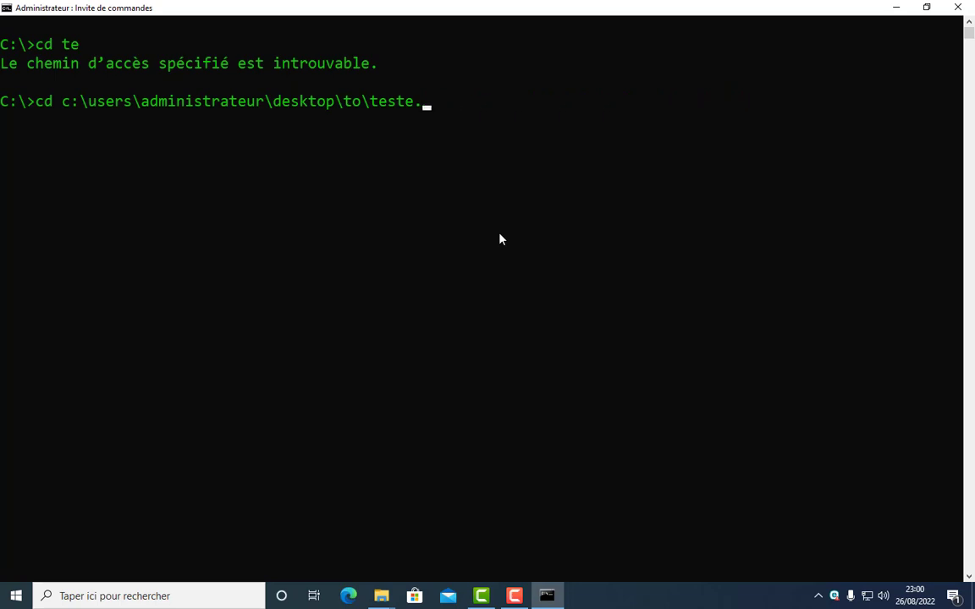
key(BackSpace)
key(BackSpace)
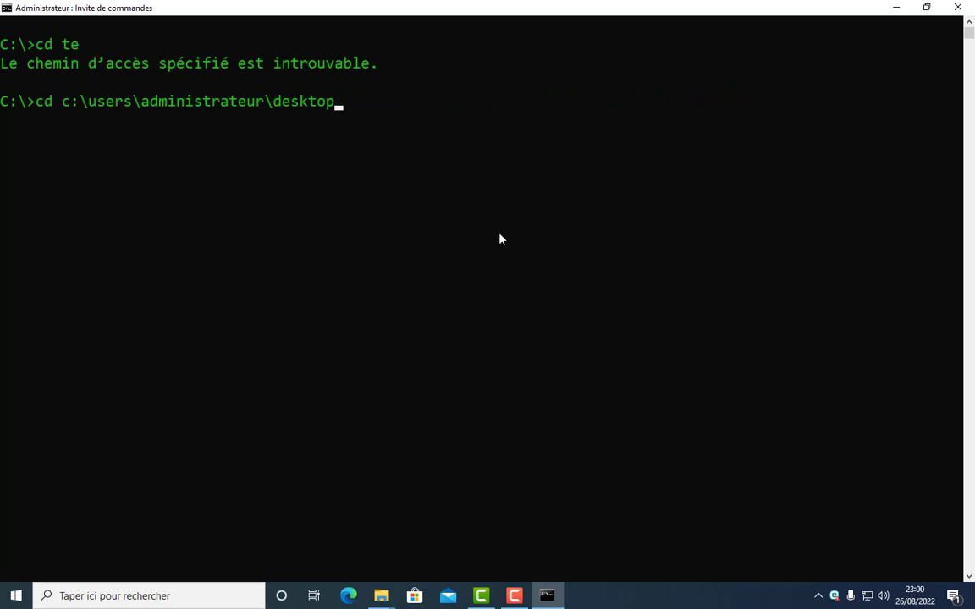
key(Return)
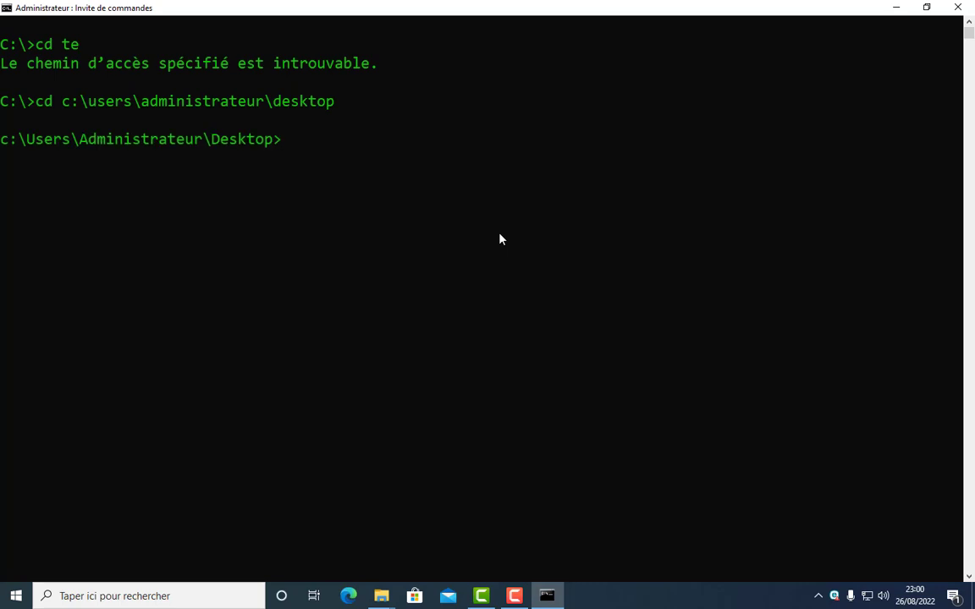
text(cls)
key(Return)
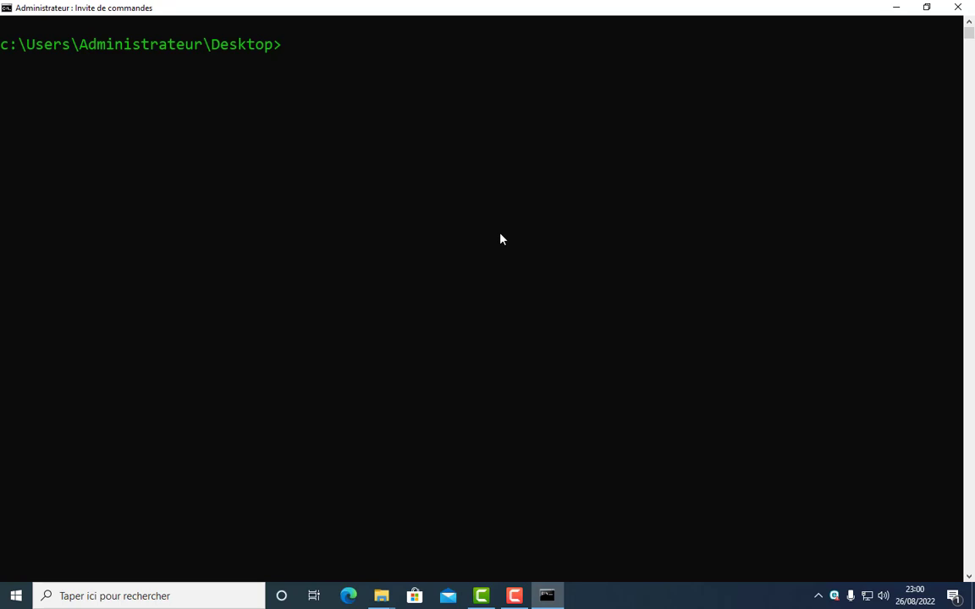
- Switch to the D: drive and list its contents with dir
text(c)
key(BackSpace)
text(d:)
key(Return)
text(dir)
key(Return)
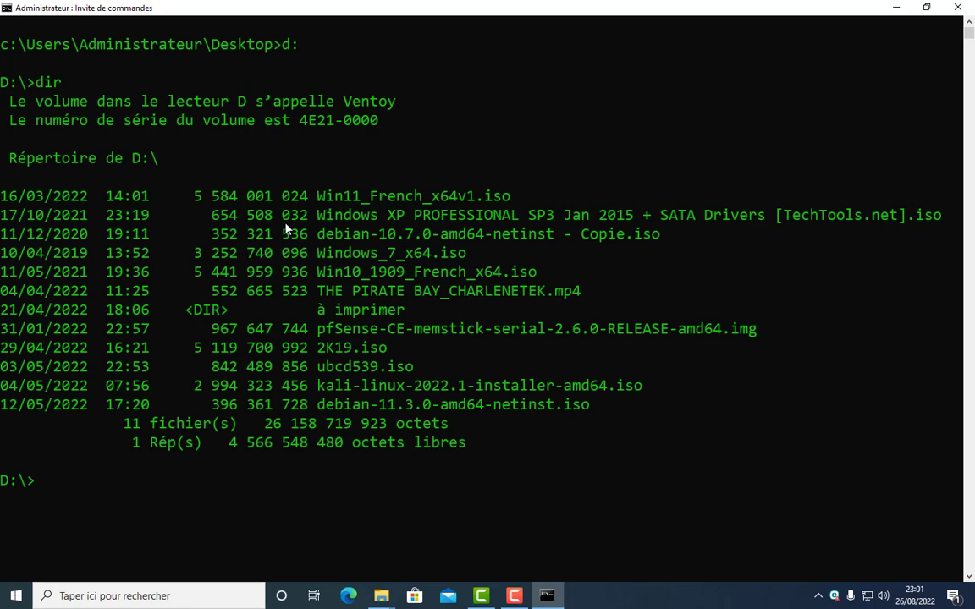
- Compare the highlighted dir listing with the contents of Ventoy (D:) in File Explorer, and return to Command Prompt
drag(195, 193, 452, 464)
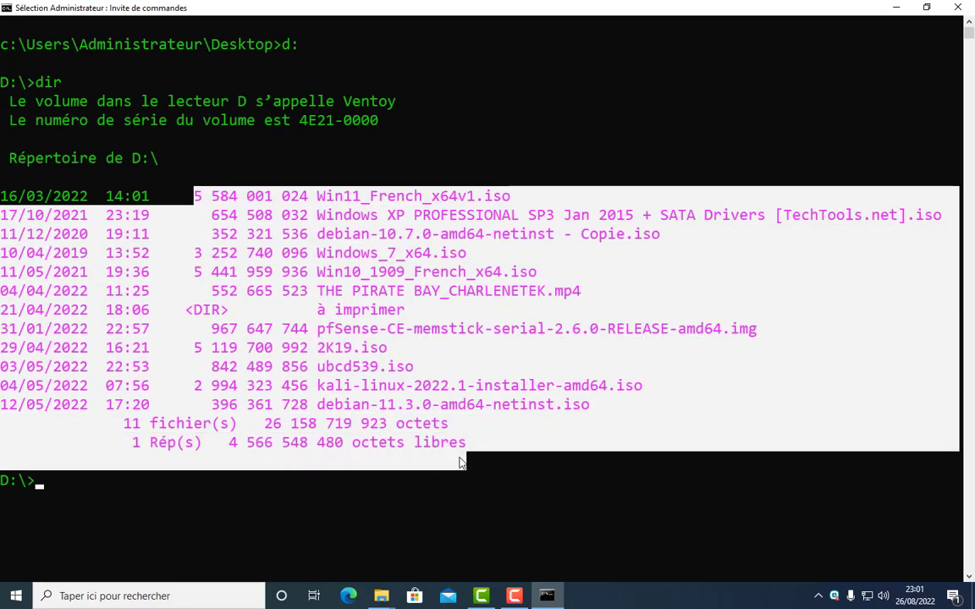
click(381, 596)
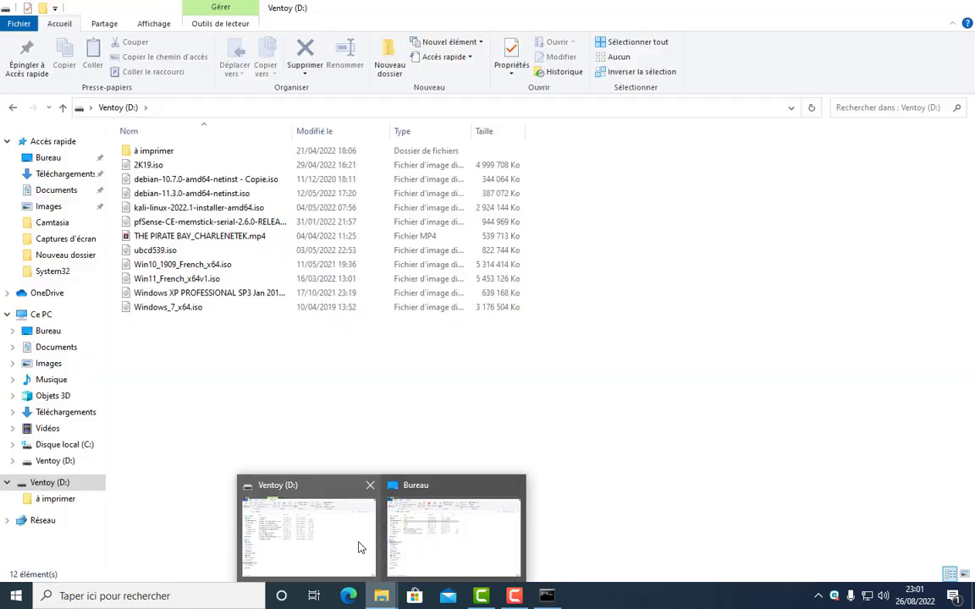
click(355, 544)
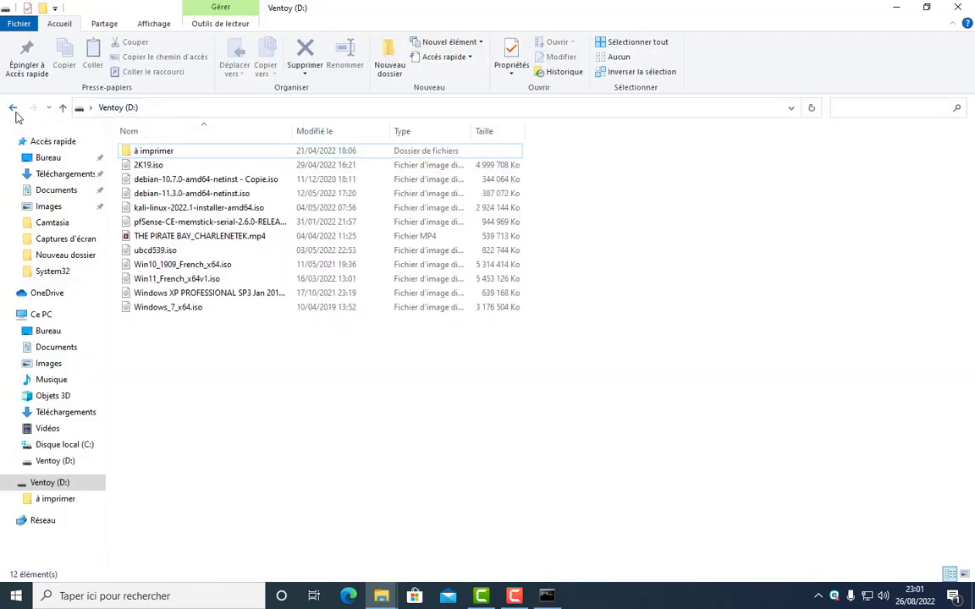
click(13, 110)
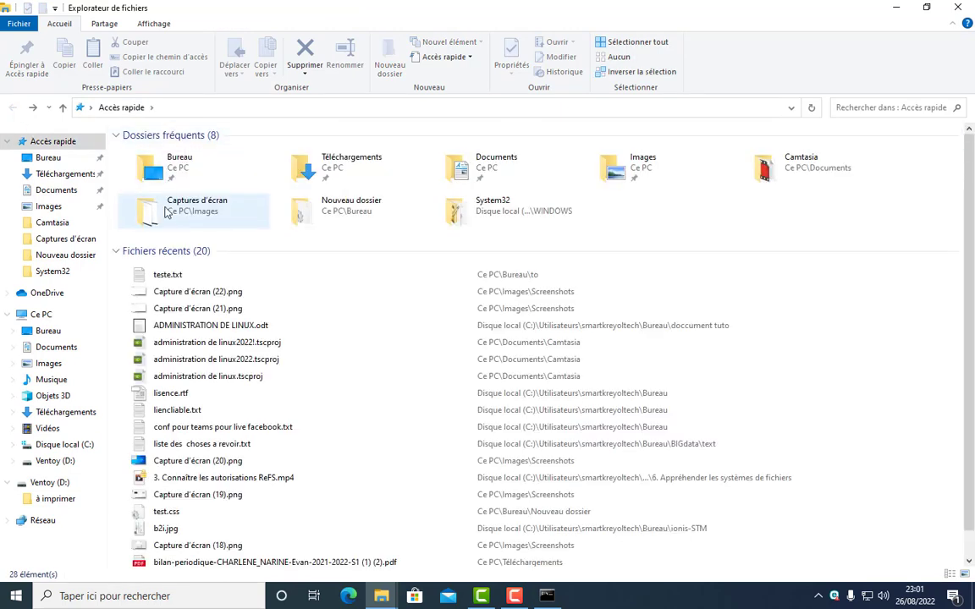
click(44, 314)
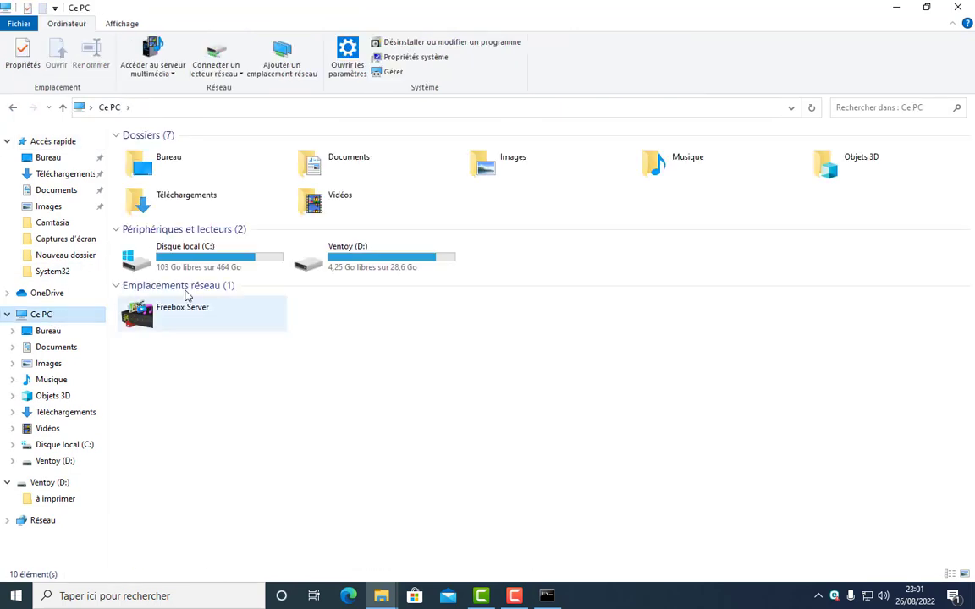
double_click(344, 254)
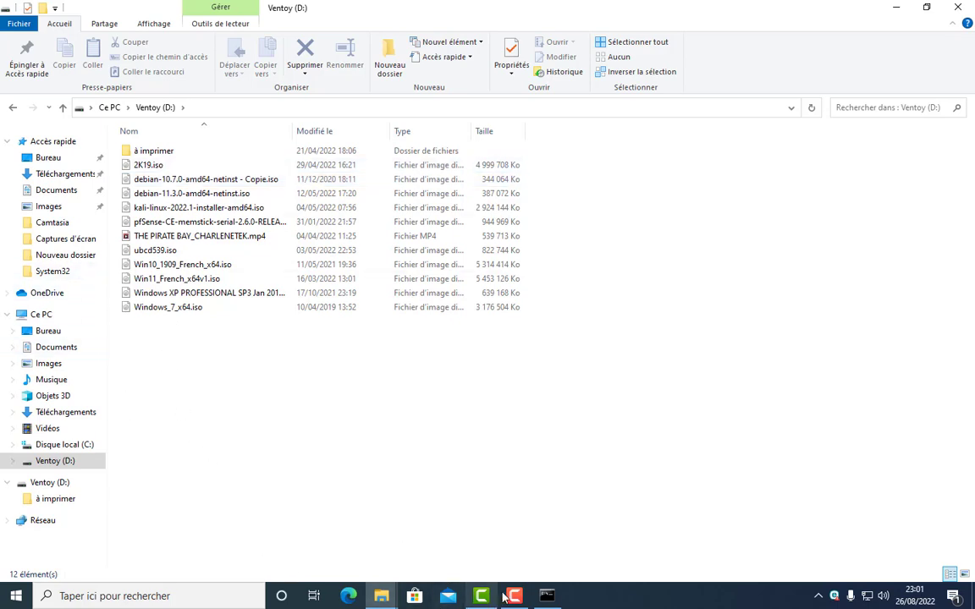
click(547, 596)
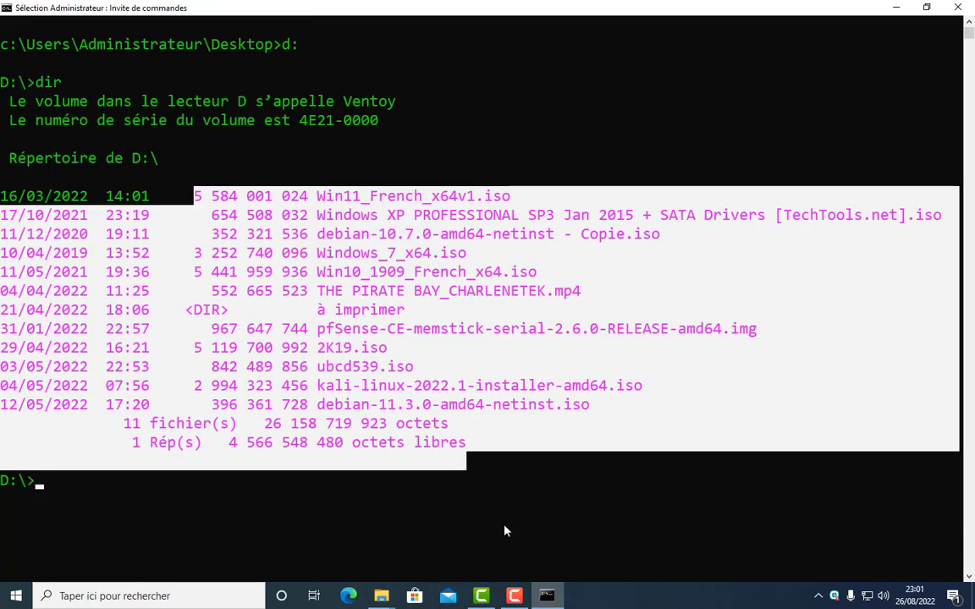
- Highlight the à imprimer folder and ubcd539.iso in the dir listing, and clear the screen with cls
click(504, 531)
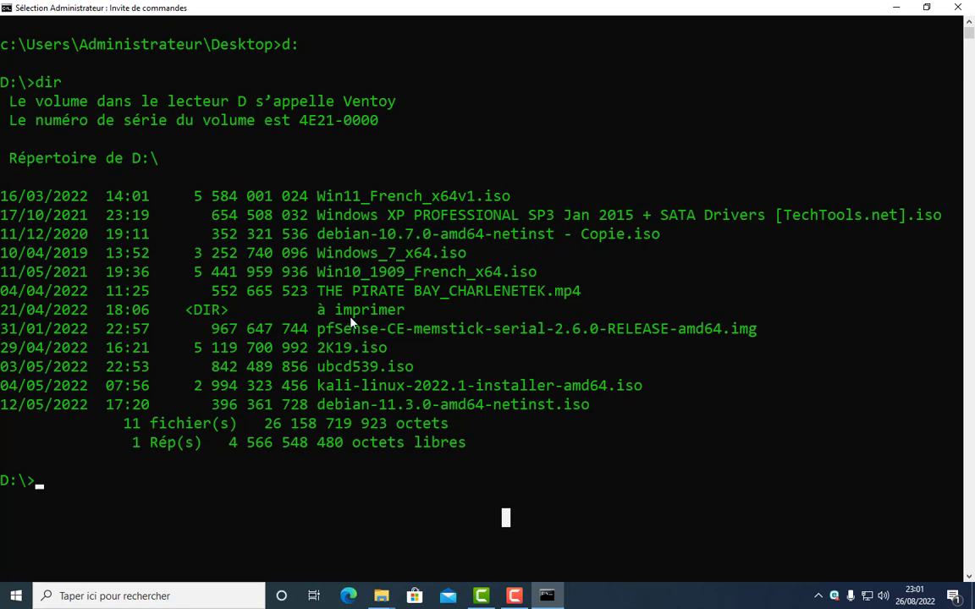
drag(405, 311, 305, 318)
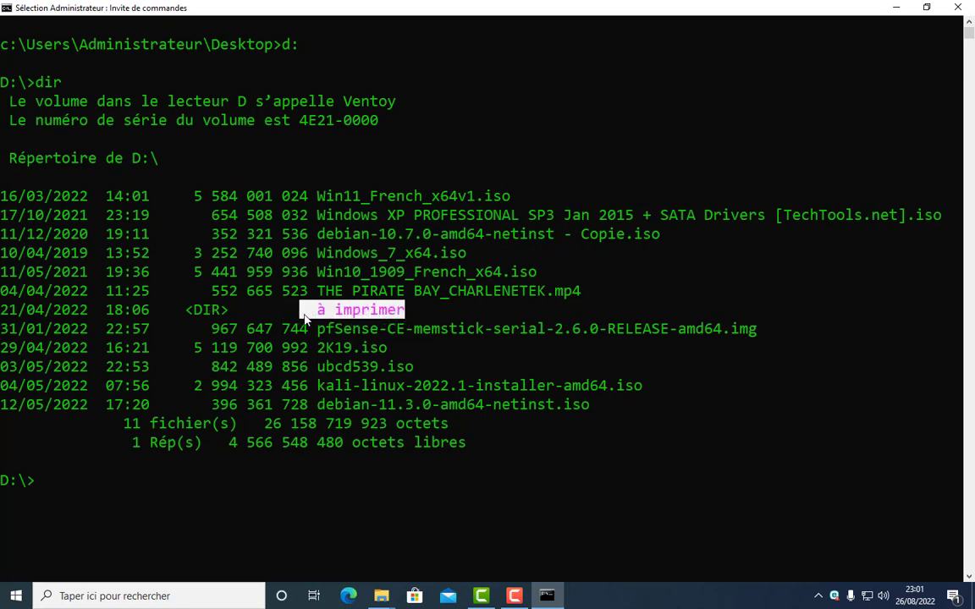
click(419, 370)
drag(420, 370, 293, 370)
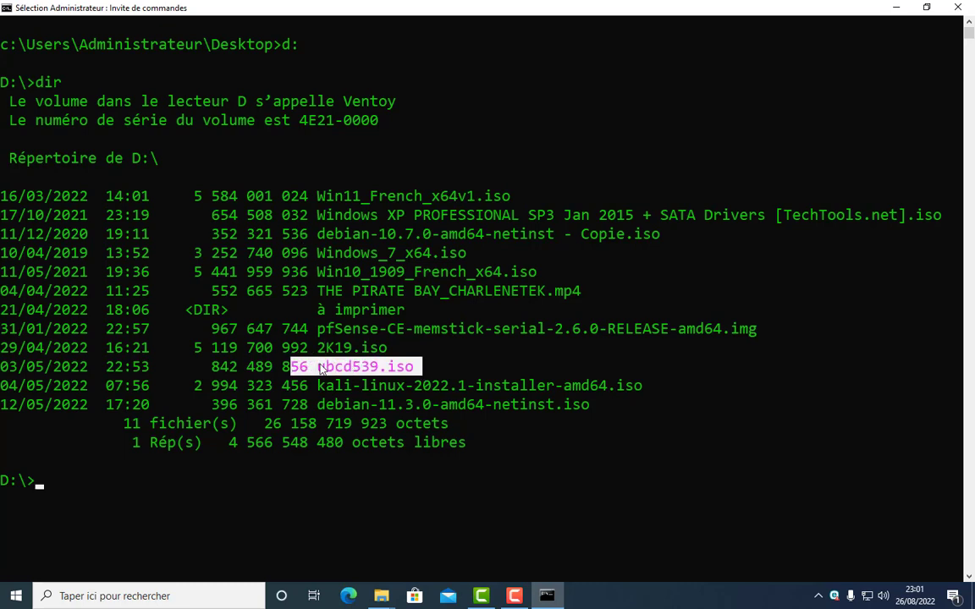
text(cls)
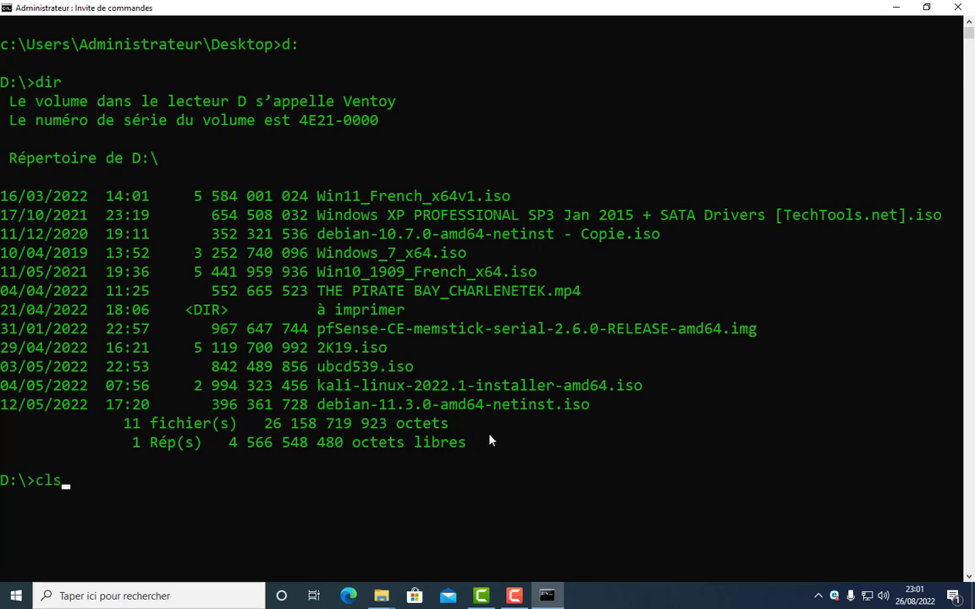
key(Return)
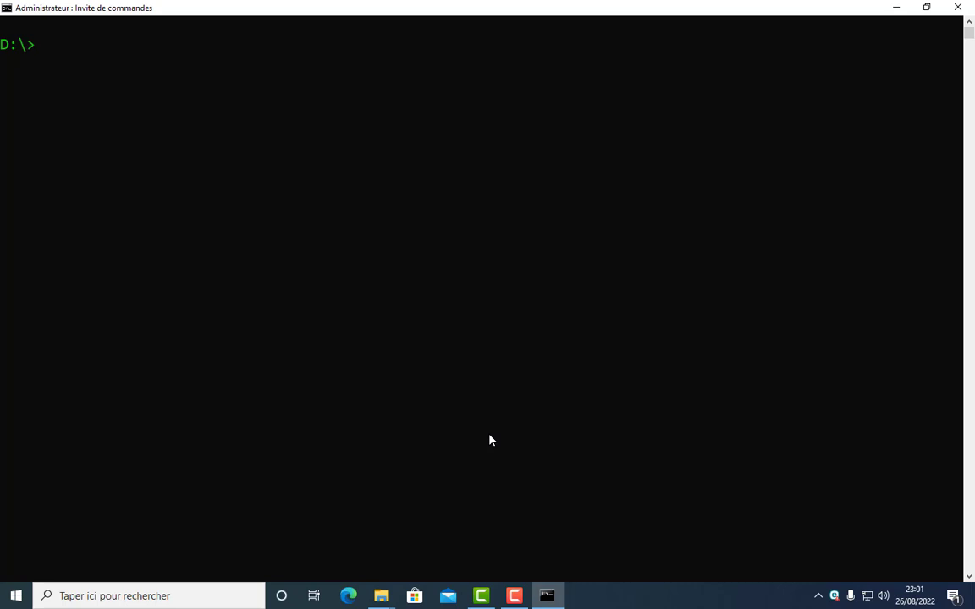
text(mk)
key(BackSpace)
key(BackSpace)
click(489, 440)
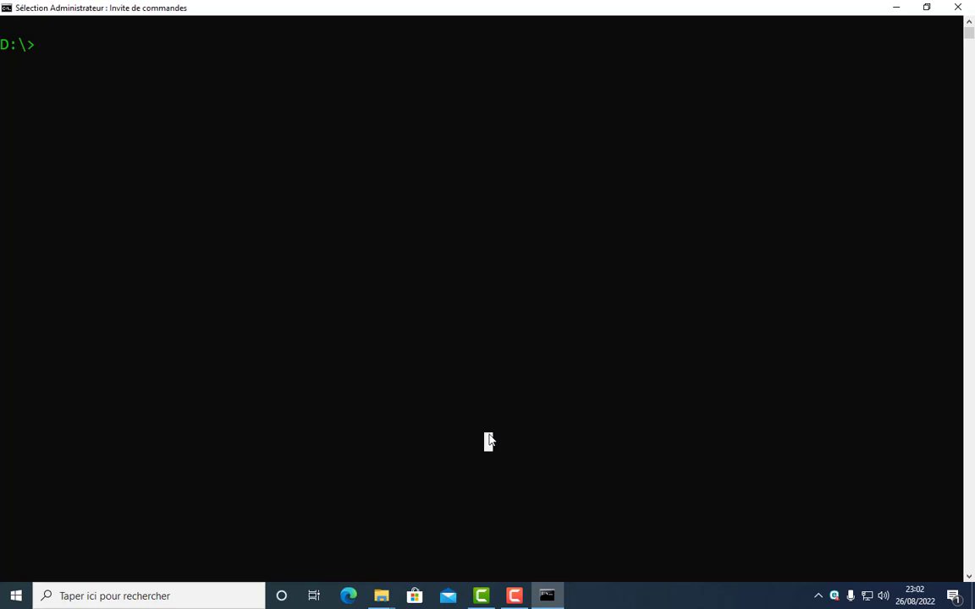
- Select the files on Ventoy (D:) in File Explorer to view them, and return to Command Prompt
key(alt+Tab)
drag(176, 350, 173, 175)
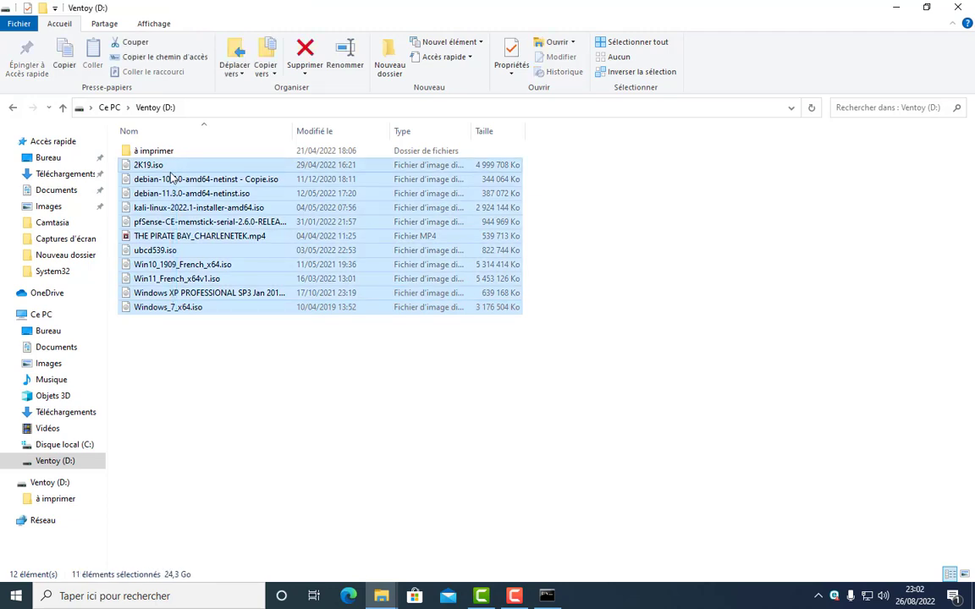
click(546, 596)
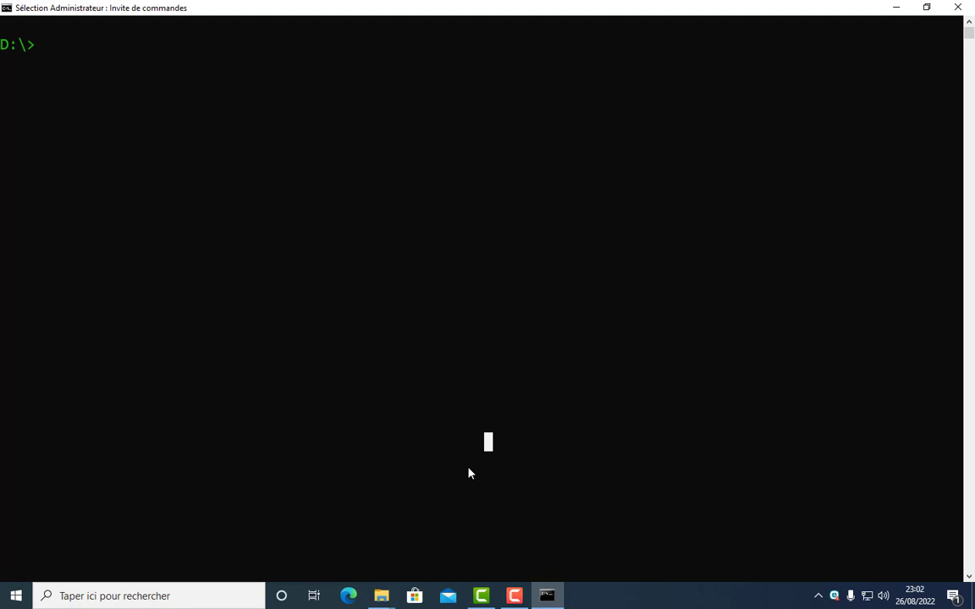
- Switch back to the C: drive and clear the screen with cls
key(Return)
key(Return)
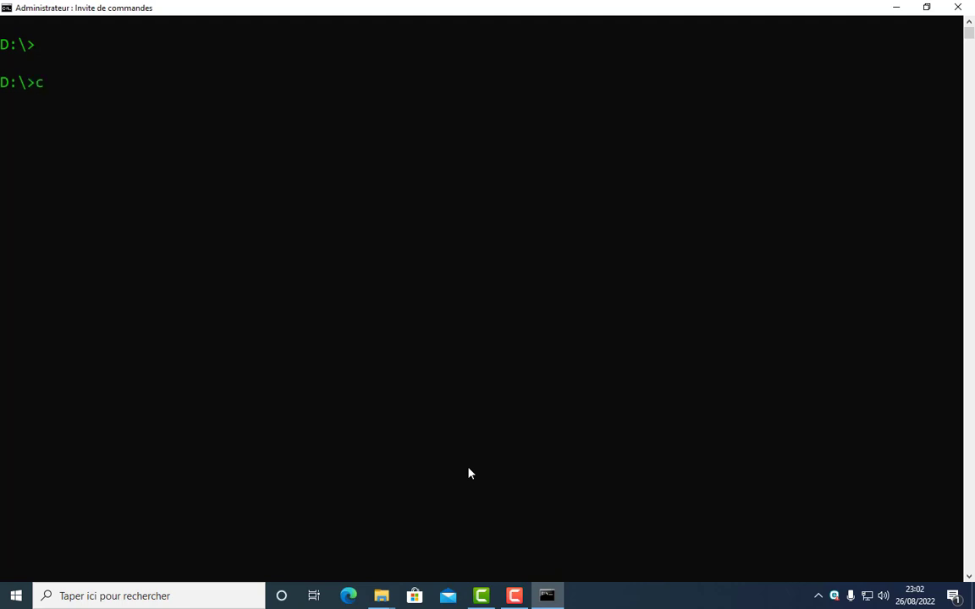
text(c:)
key(Return)
text(cls)
key(Return)
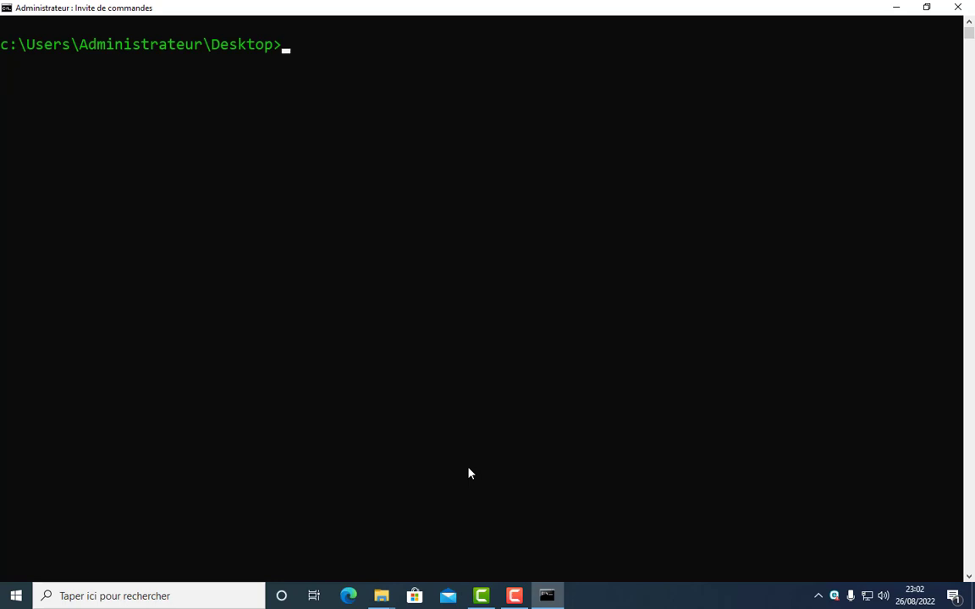
- Move to the root of the C: drive with cd\ and clear the screen
text(cd\)
key(Return)
text(cls)
key(Return)
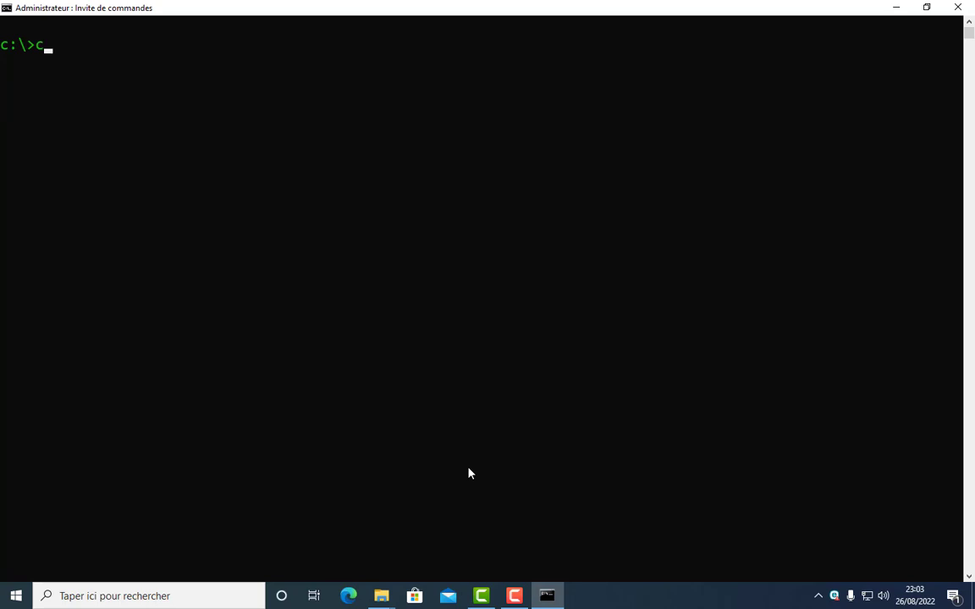
- Copy c:\users\administrateur\desktop\ti\teste.txt to the d: drive with the copy command
text(copy c:\users)
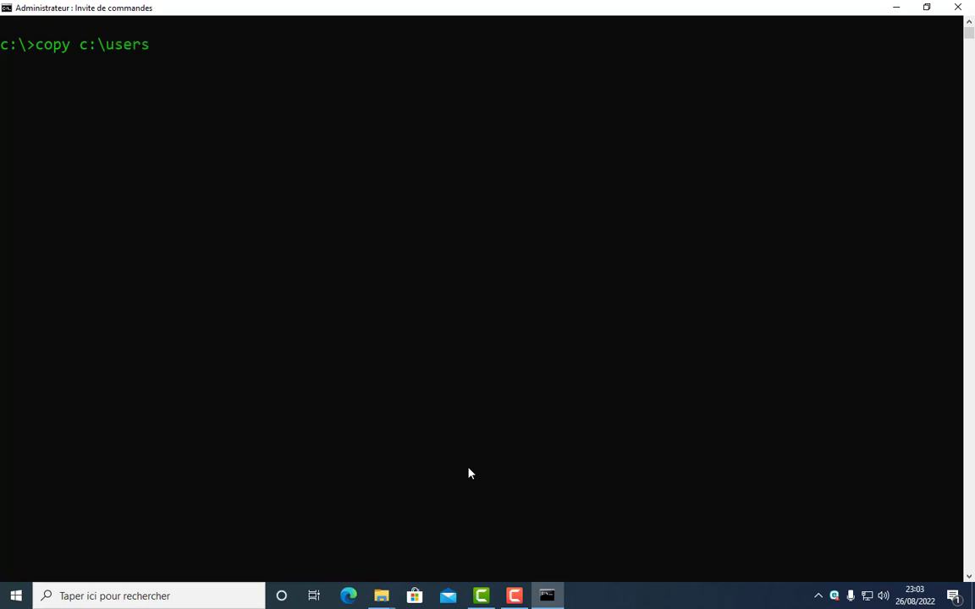
text(\ad)
text(ministrateur)
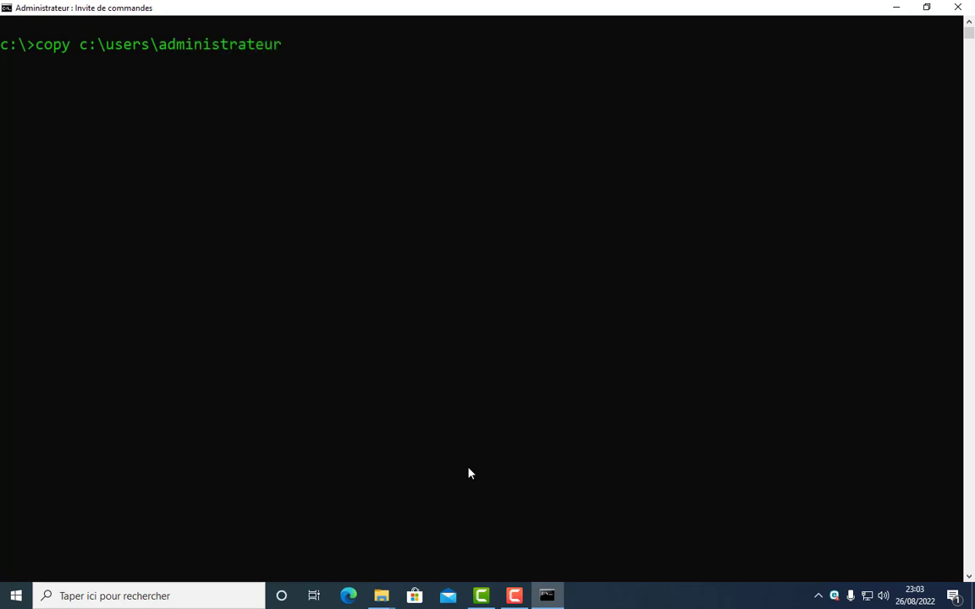
text(\desktop)
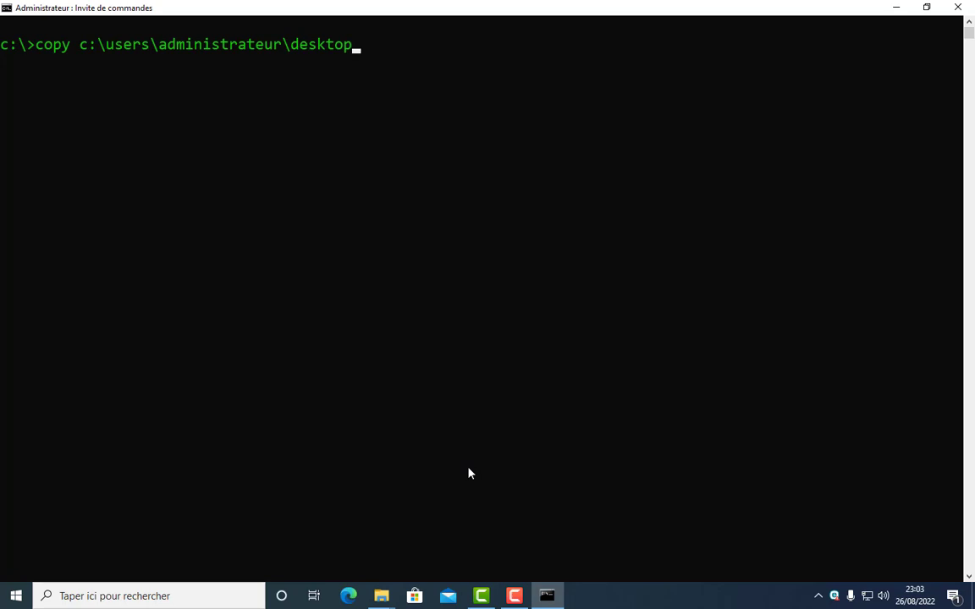
text(\ti)
text(\teste.t)
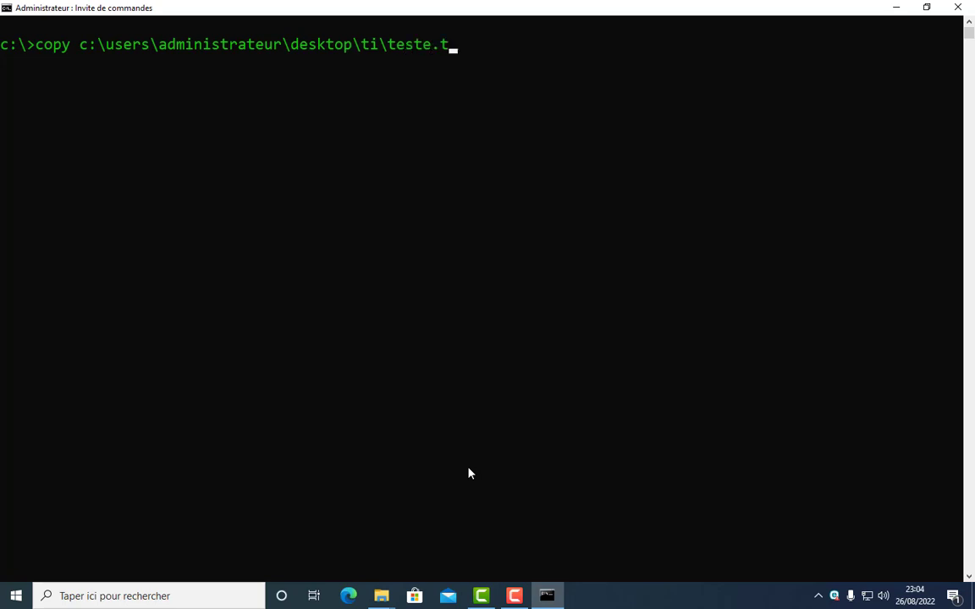
text(xt d:)
key(Return)
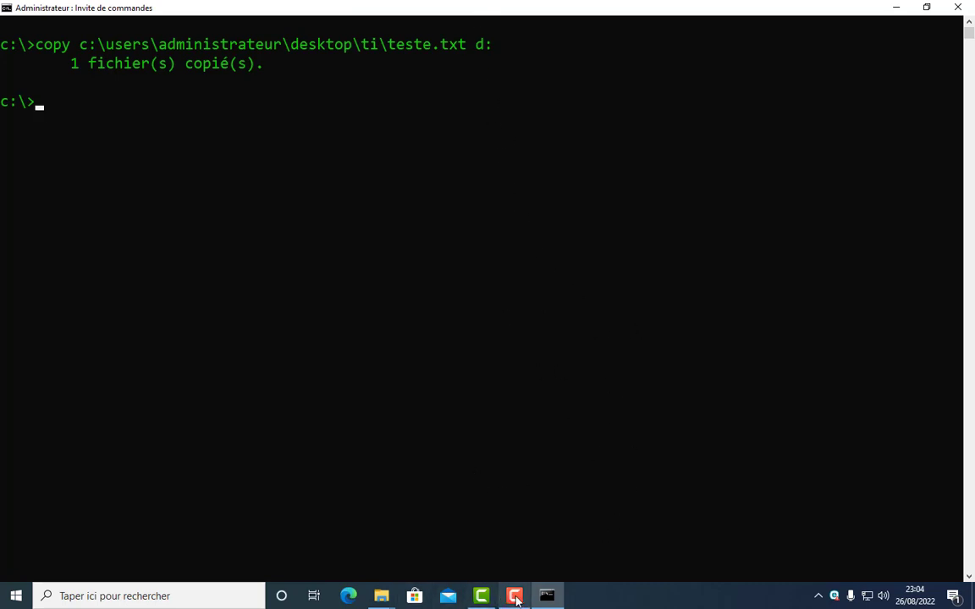
- Switch to the D: drive and clear the screen with cls
mouse_move(381, 598)
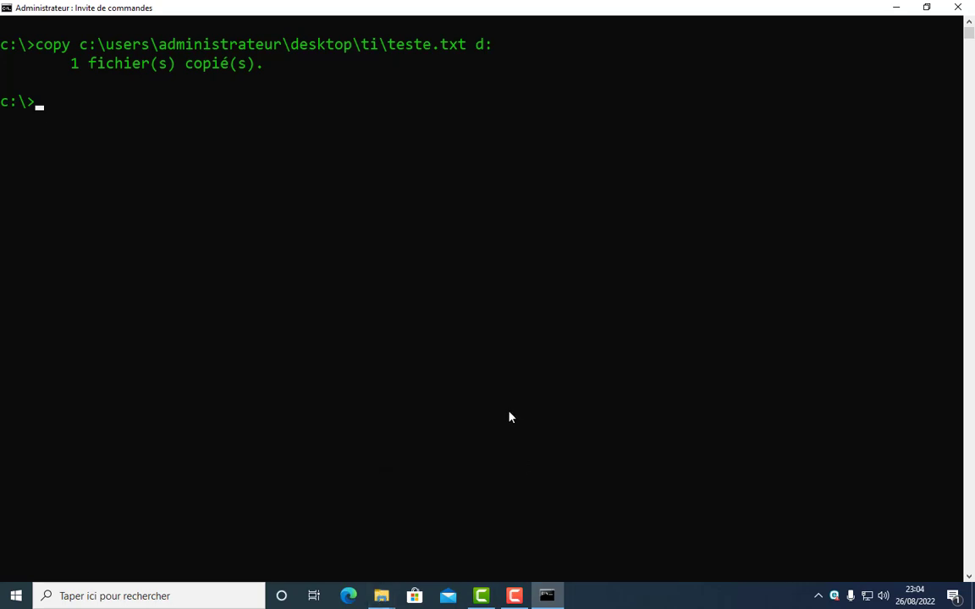
text(d:)
key(Return)
text(cls)
key(Return)
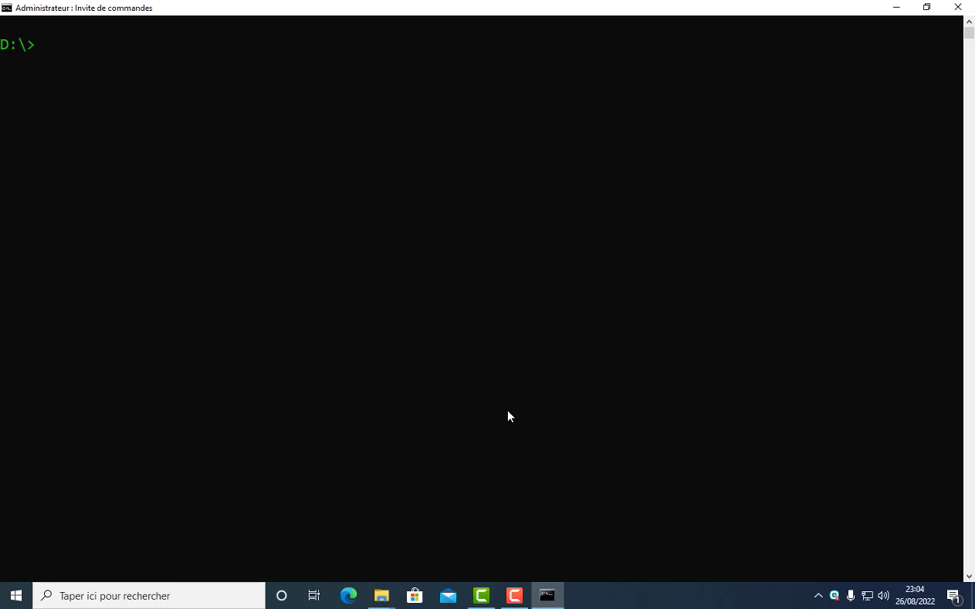
- List the D: drive's contents with dir, highlight teste.txt, and check the file in the Ventoy (D:) File Explorer window
text(dir)
key(Return)
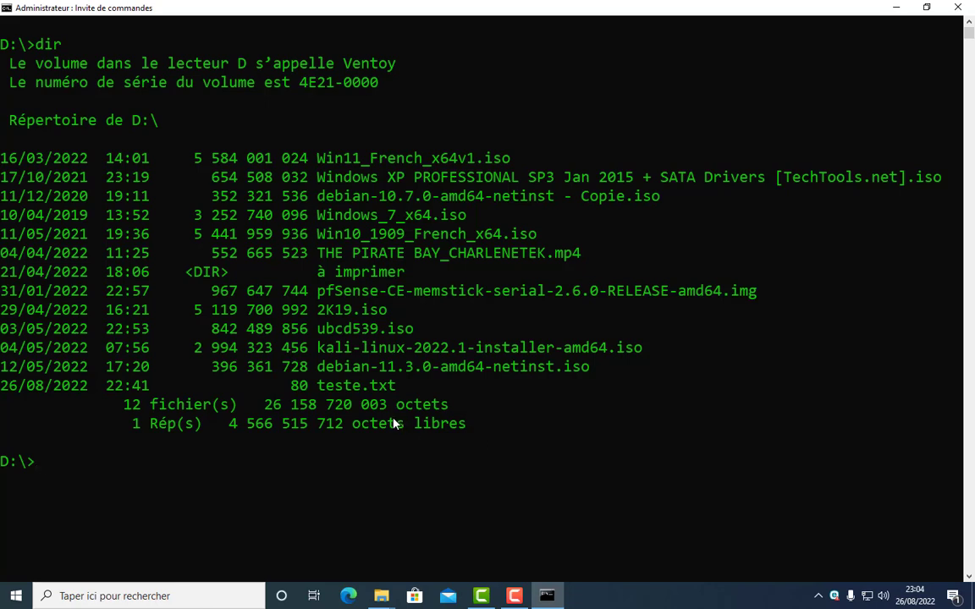
drag(393, 393, 289, 398)
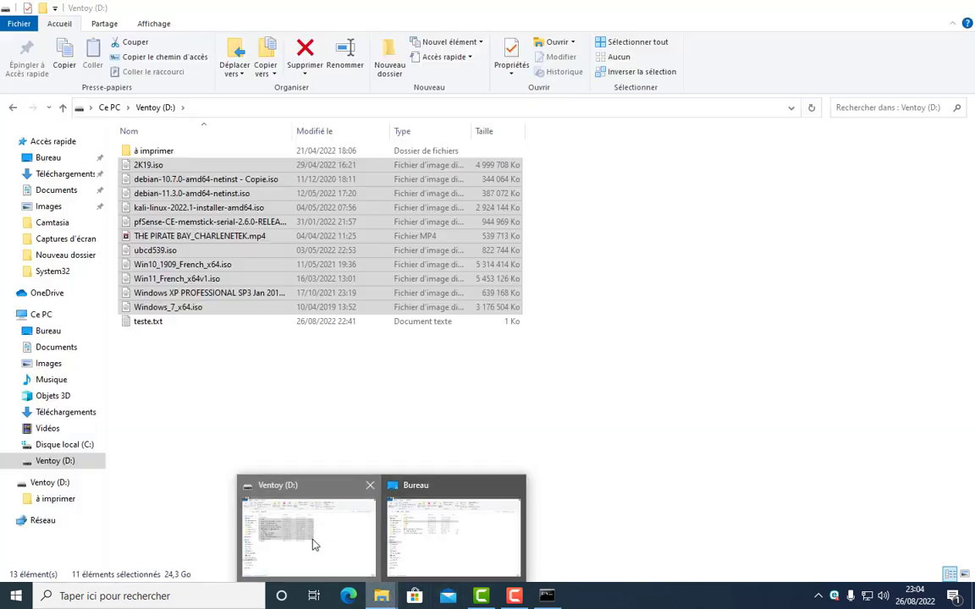
click(315, 539)
click(330, 498)
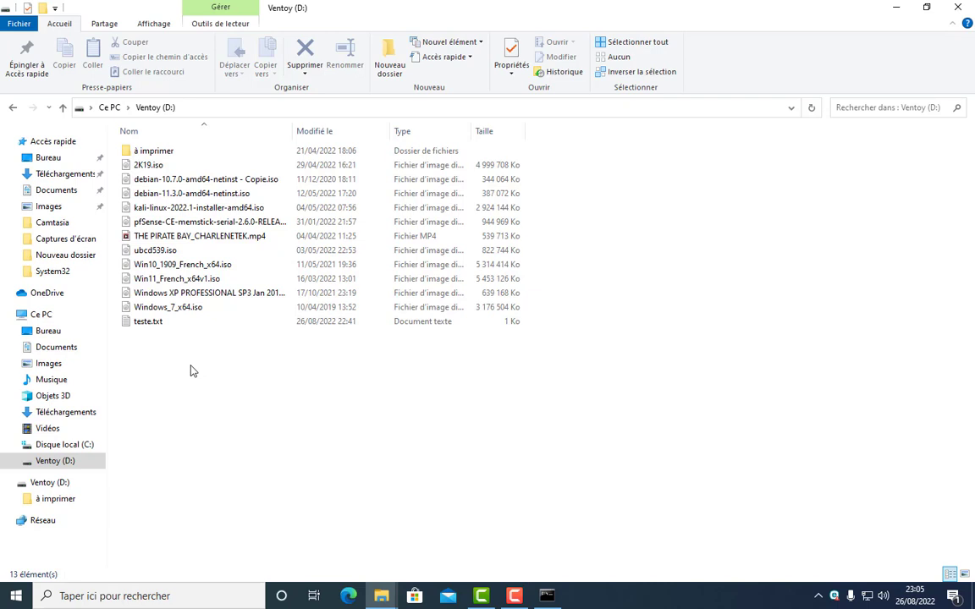
- Return to the Command Prompt, switch to the C: drive with c: and clear the screen with cls
click(536, 601)
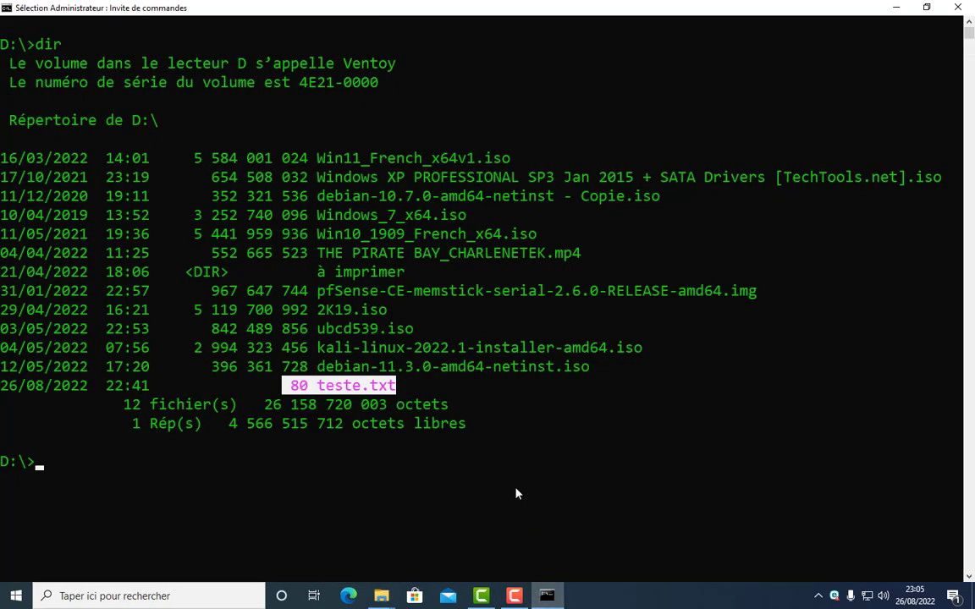
text(cls)
key(Return)
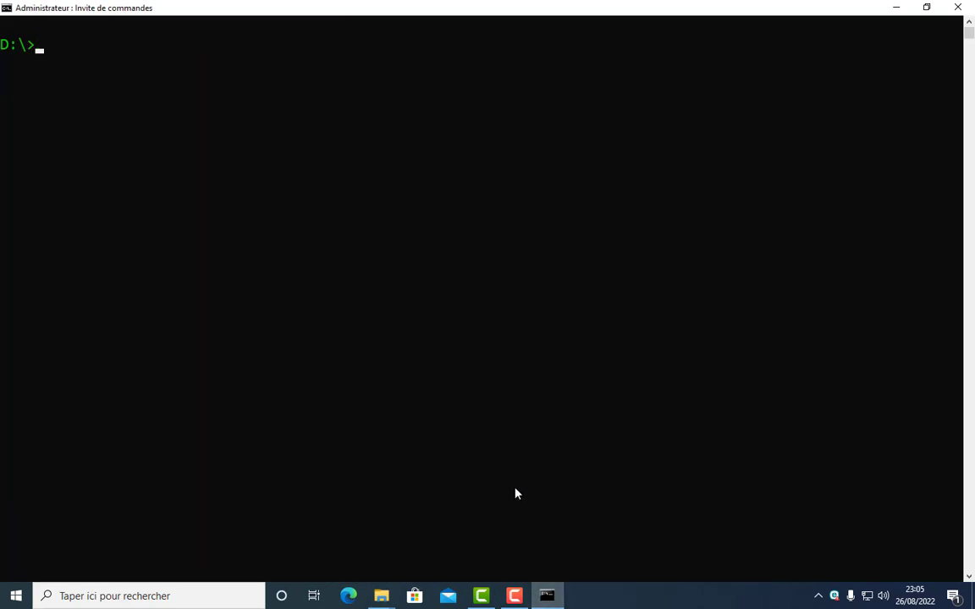
text(c:)
key(Return)
text(cls)
key(Return)
- Display the copy command's help with copy /? and examine the /A option's description, paging through to the end
text(copy)
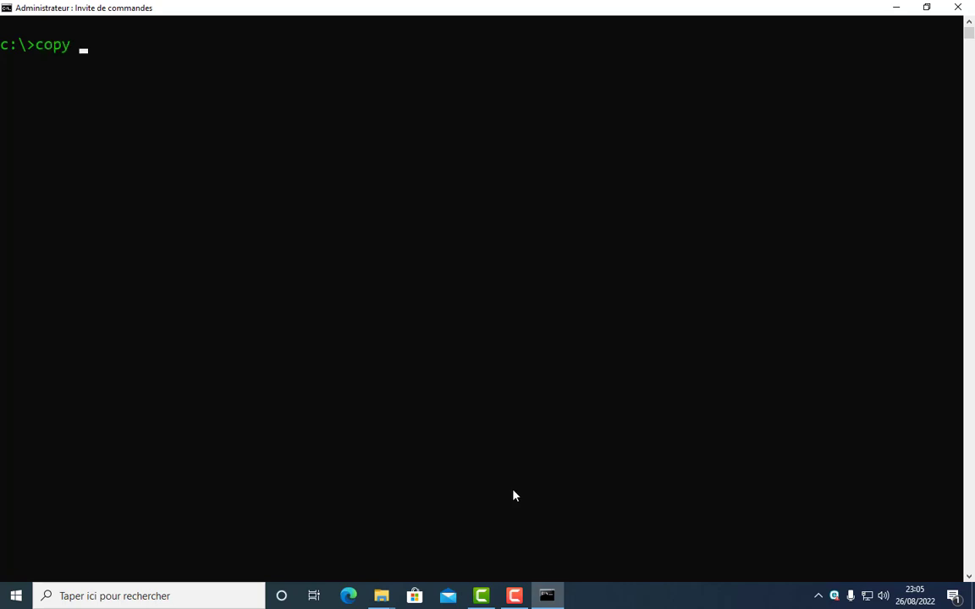
text( /?)
key(Return)
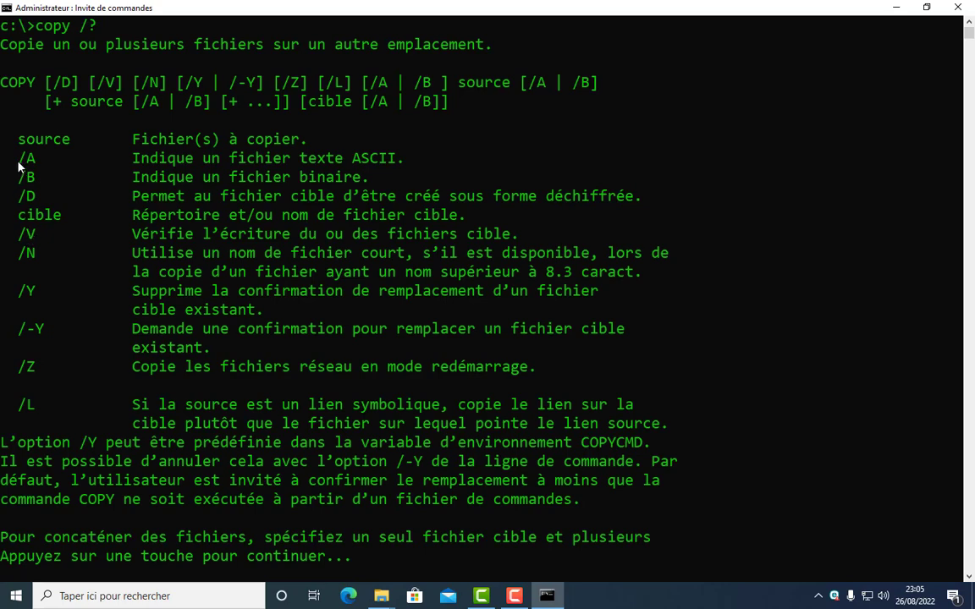
drag(19, 154, 34, 169)
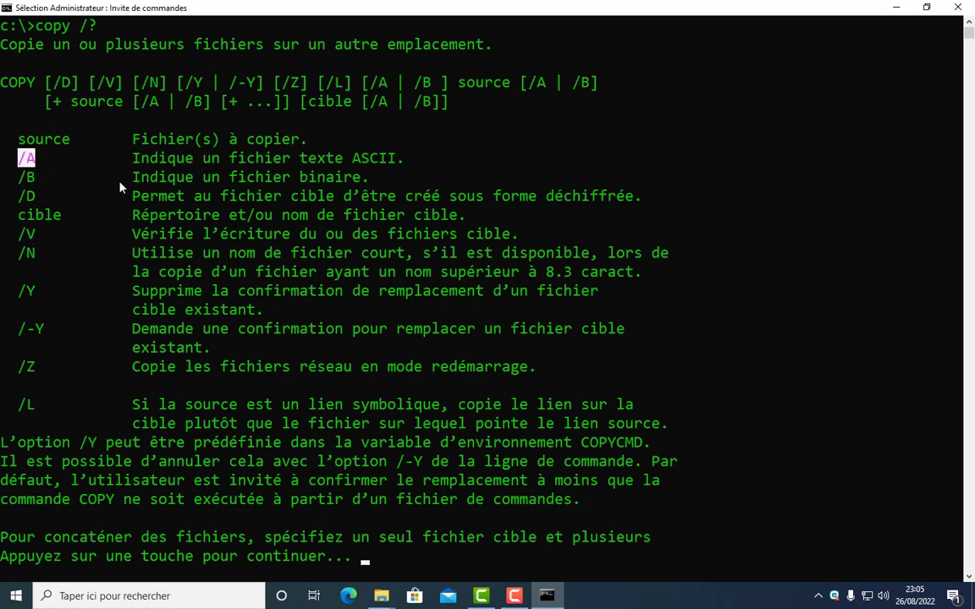
drag(141, 156, 378, 161)
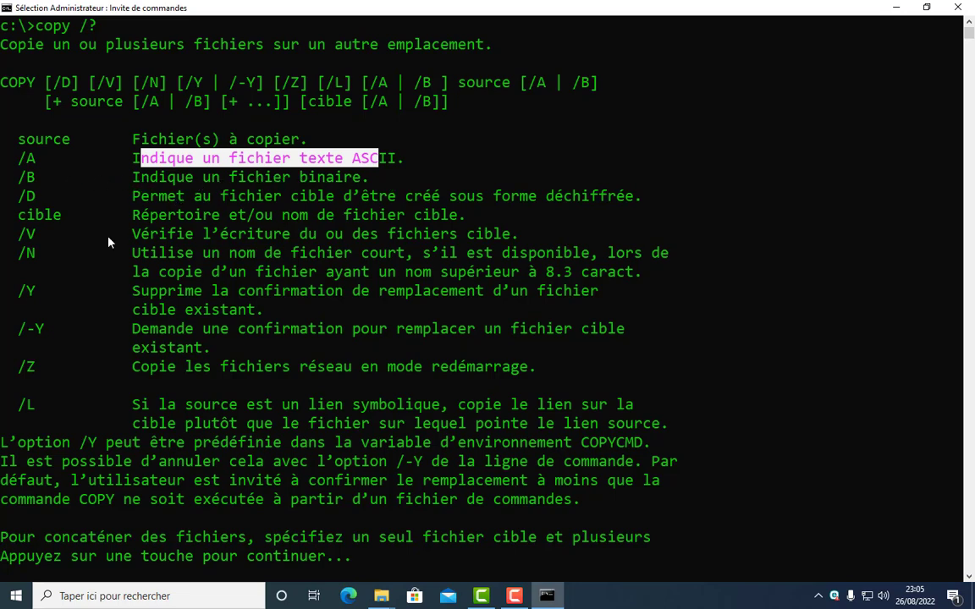
scroll(196, 293, down, 3)
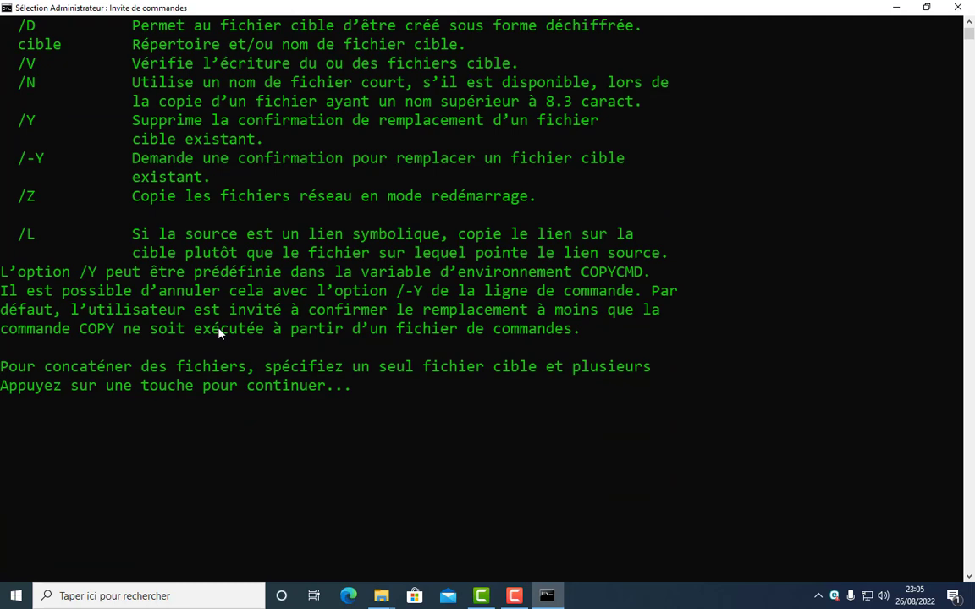
key(Escape)
key(Return)
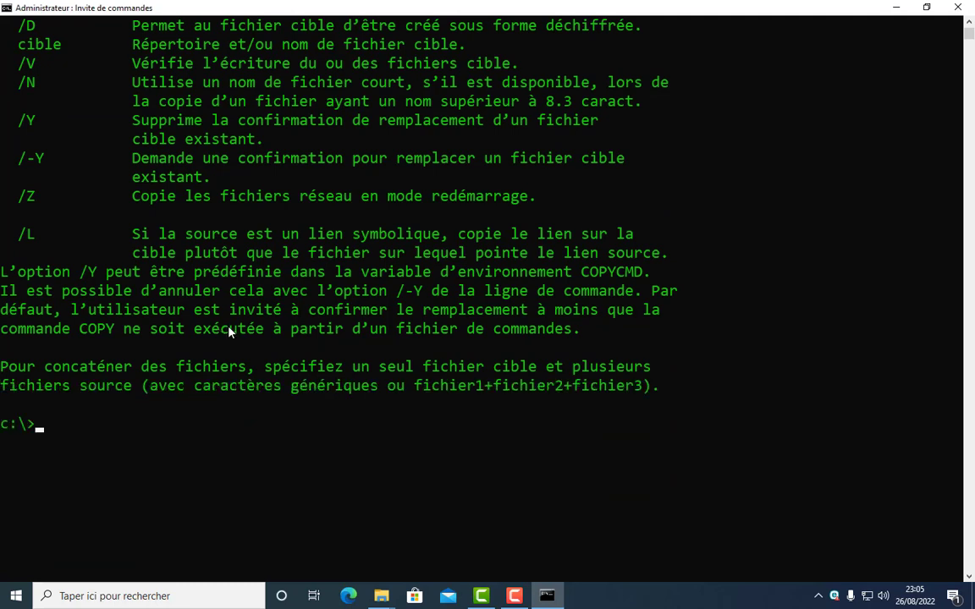
- Clear the copy help text from the screen with CLS
key(Return)
text(CLS)
key(Return)
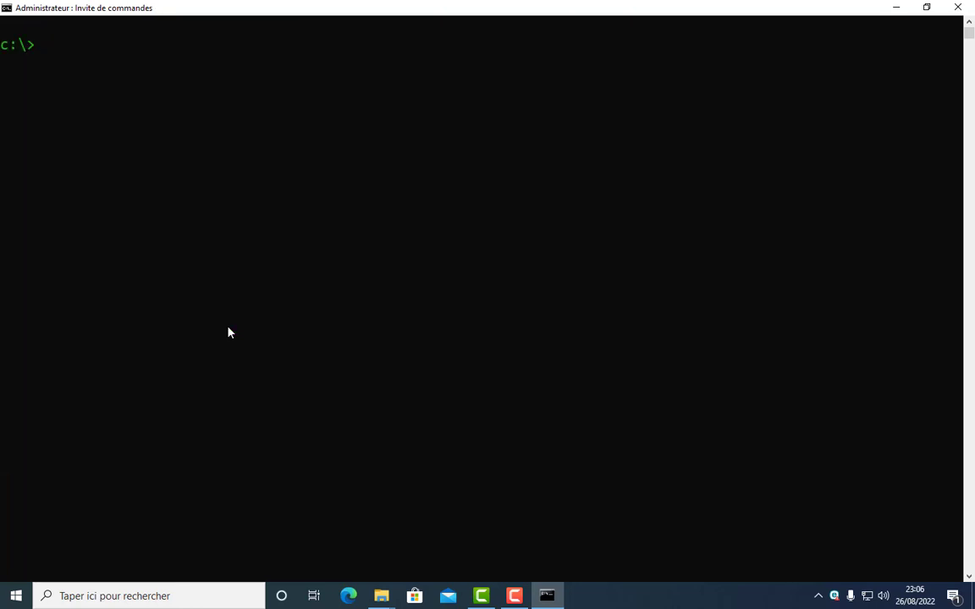
- Display the XCOPY help with XCOPY /?, review its options, and clear the screen with CLS
text(XCOPY /?)
key(Return)
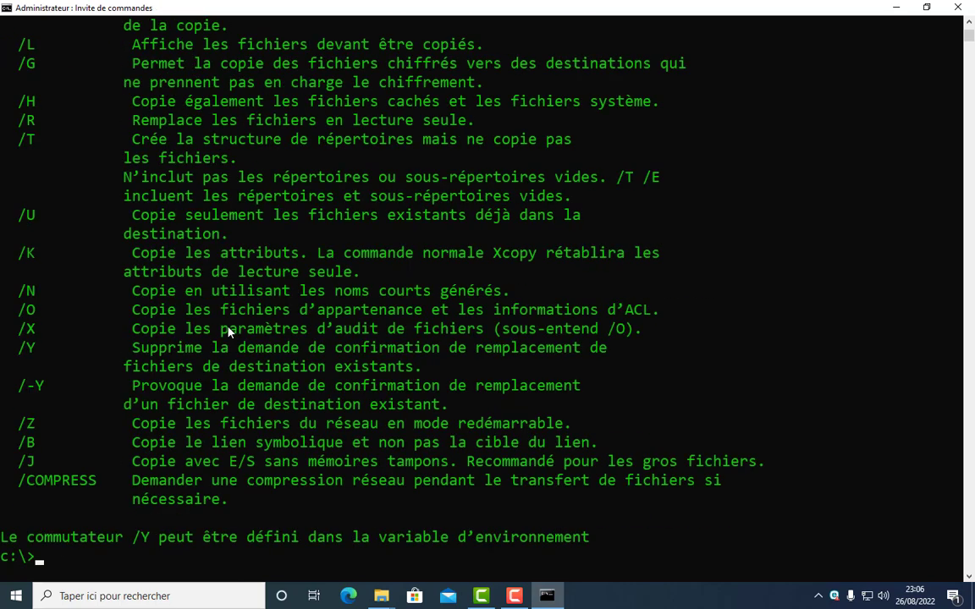
scroll(228, 331, up, 7)
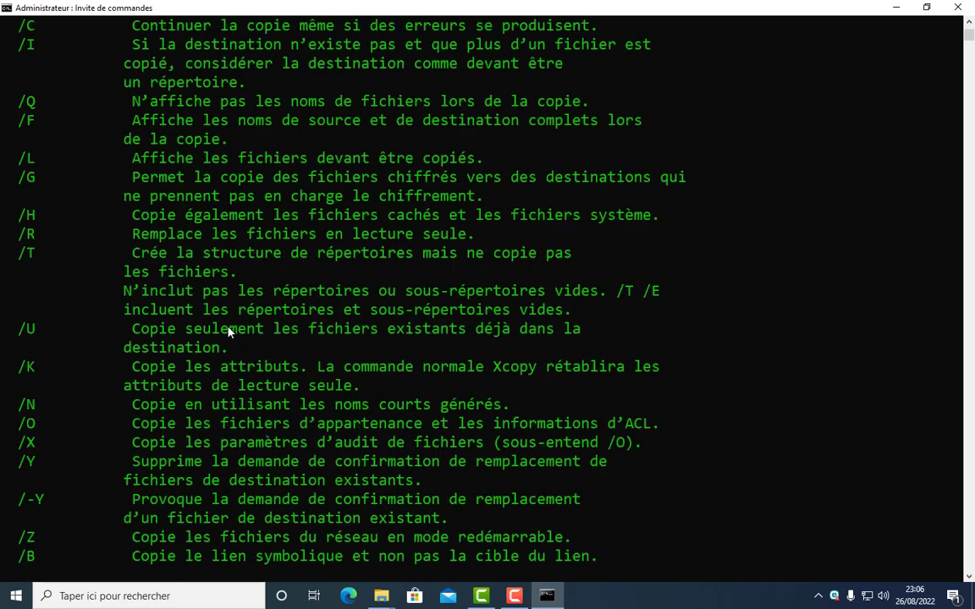
scroll(229, 331, down, 1)
scroll(225, 337, down, 1)
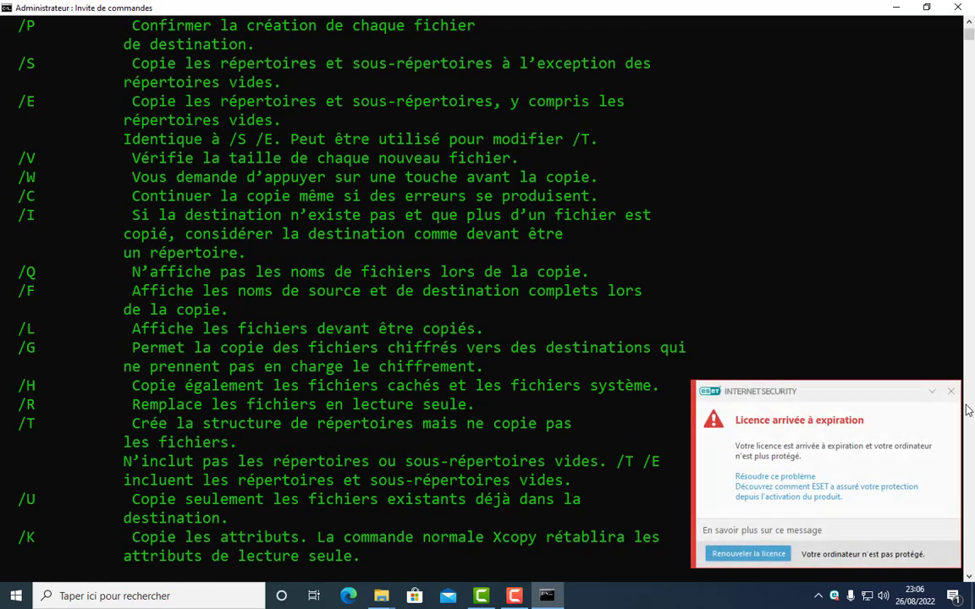
click(951, 391)
scroll(387, 427, down, 10)
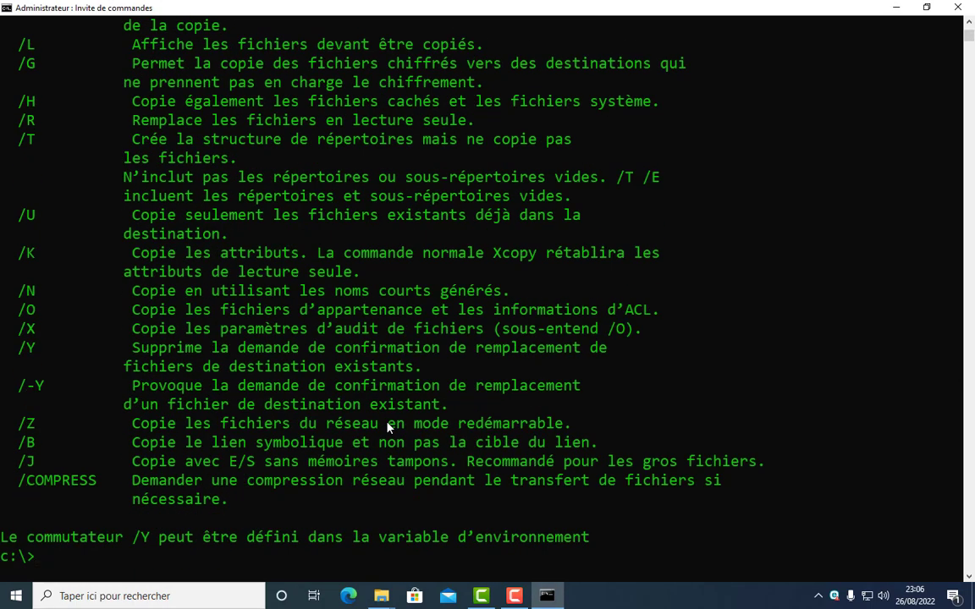
text(CLS)
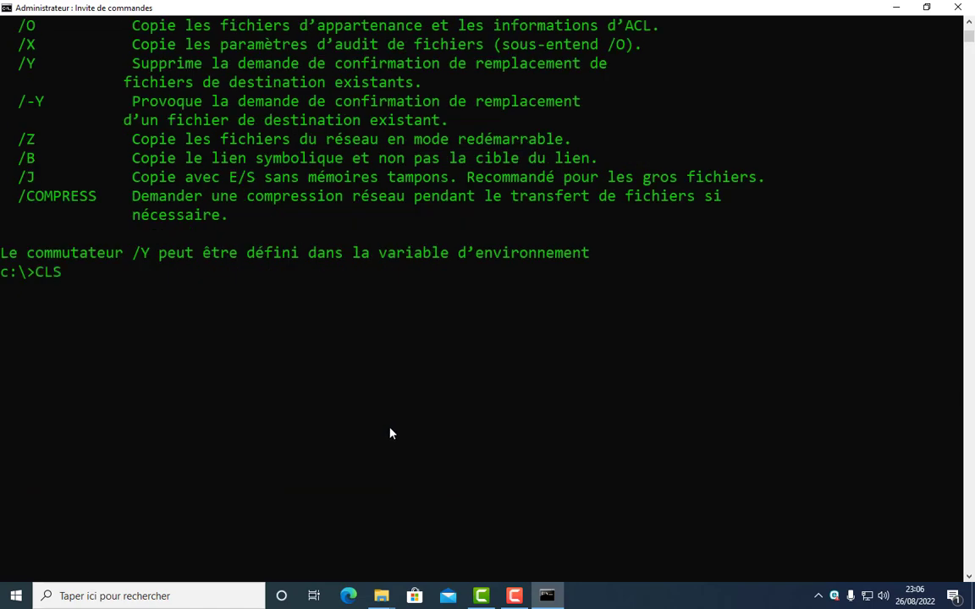
key(Return)
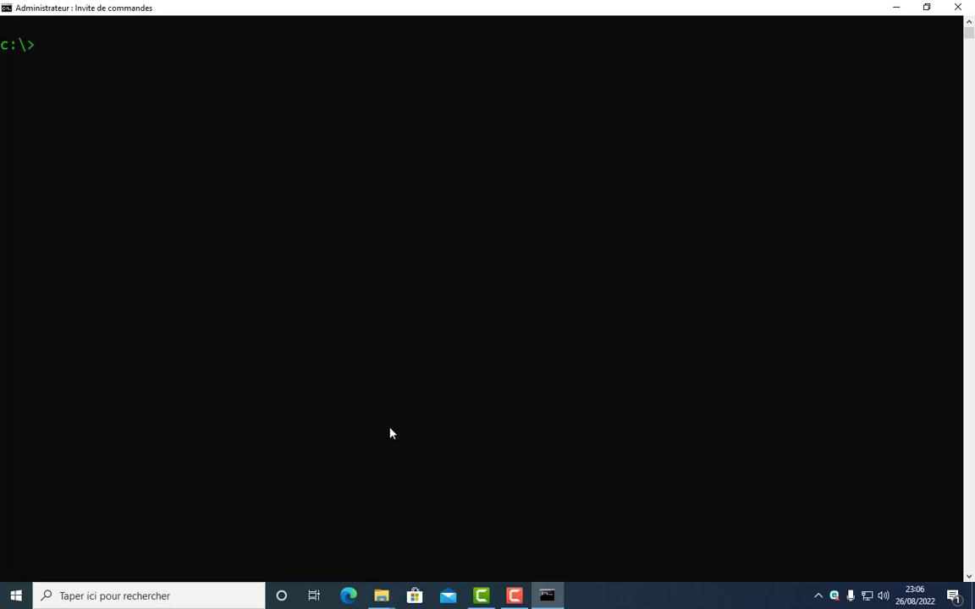
- Display the ROBOCOPY help with ROBOCOPY /? and examine its options, highlighting the logging switches from /L to /FP
text(ROBOCOPY)
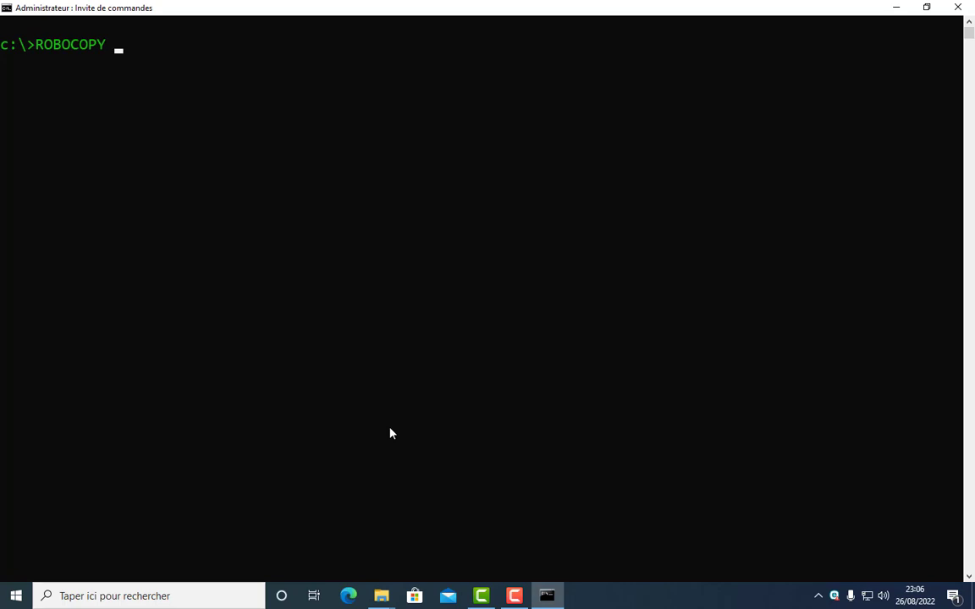
text( /?)
key(Return)
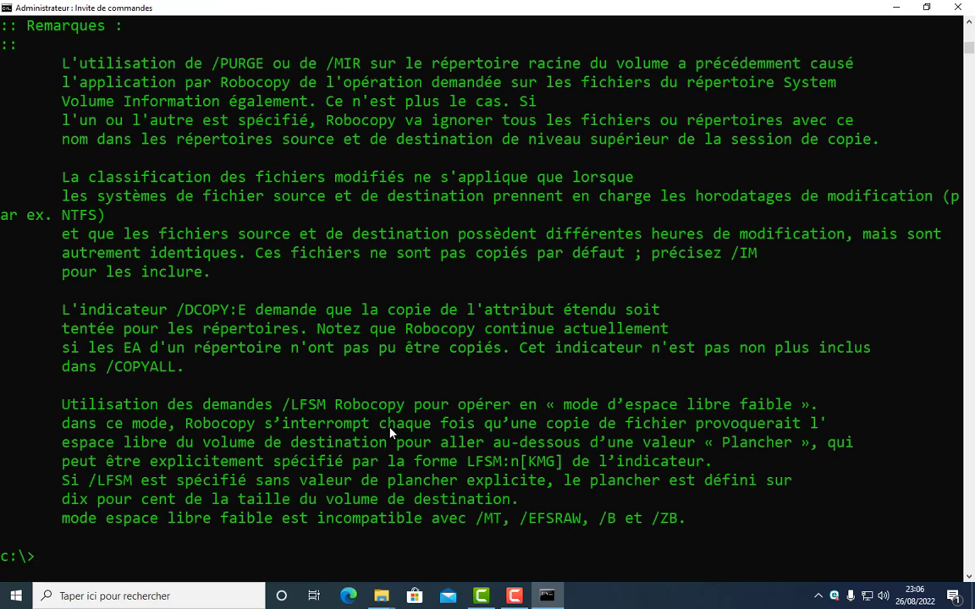
scroll(407, 397, up, 3)
scroll(425, 370, up, 7)
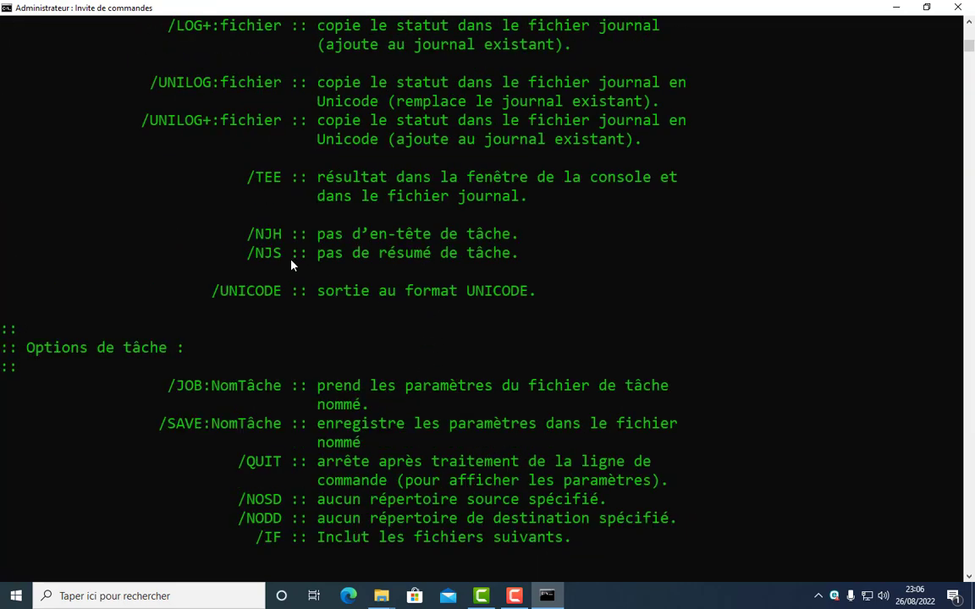
scroll(290, 265, up, 3)
scroll(311, 266, up, 4)
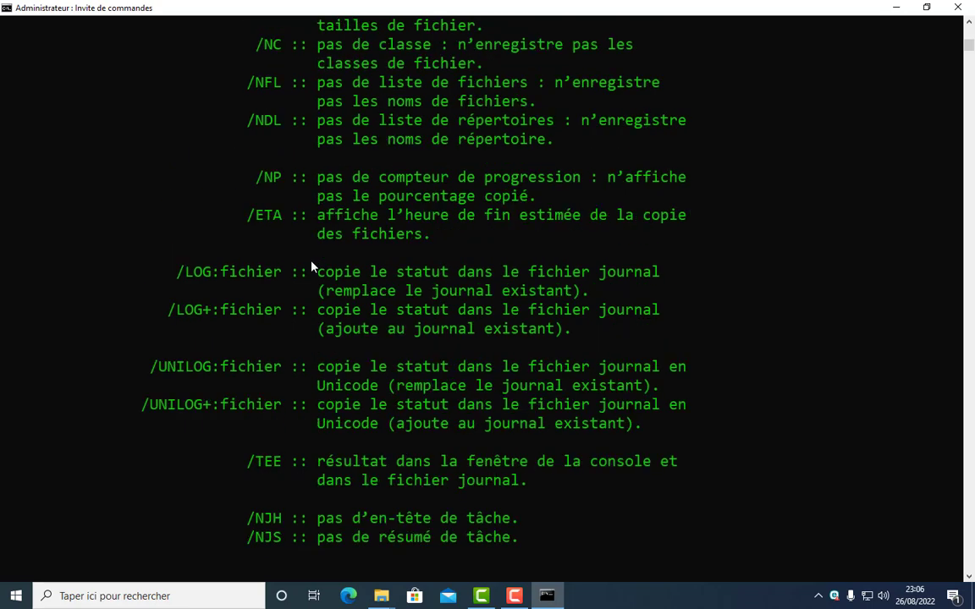
scroll(308, 261, up, 5)
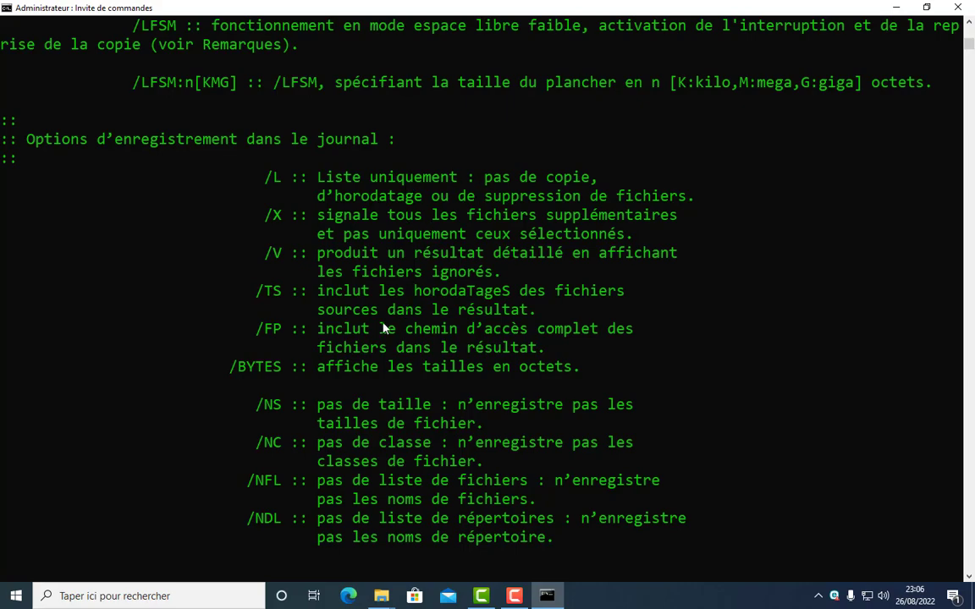
drag(255, 158, 271, 216)
drag(283, 306, 290, 327)
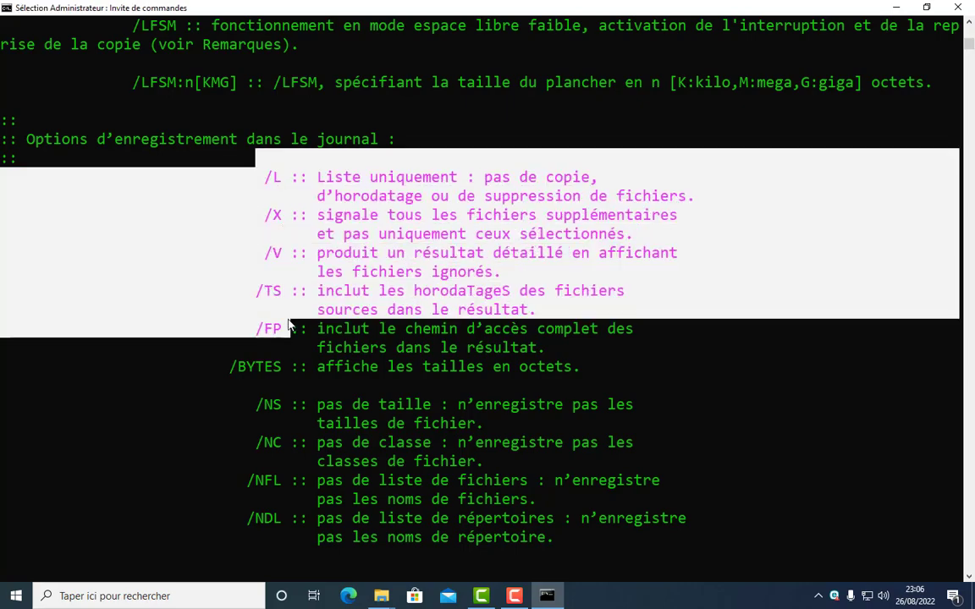
scroll(457, 423, down, 12)
scroll(457, 425, down, 18)
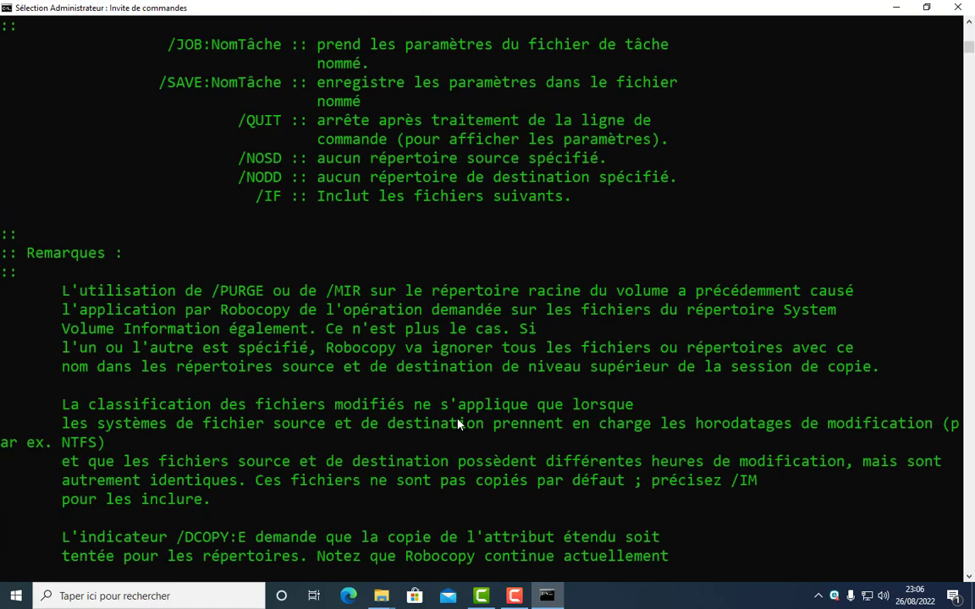
scroll(457, 424, up, 1)
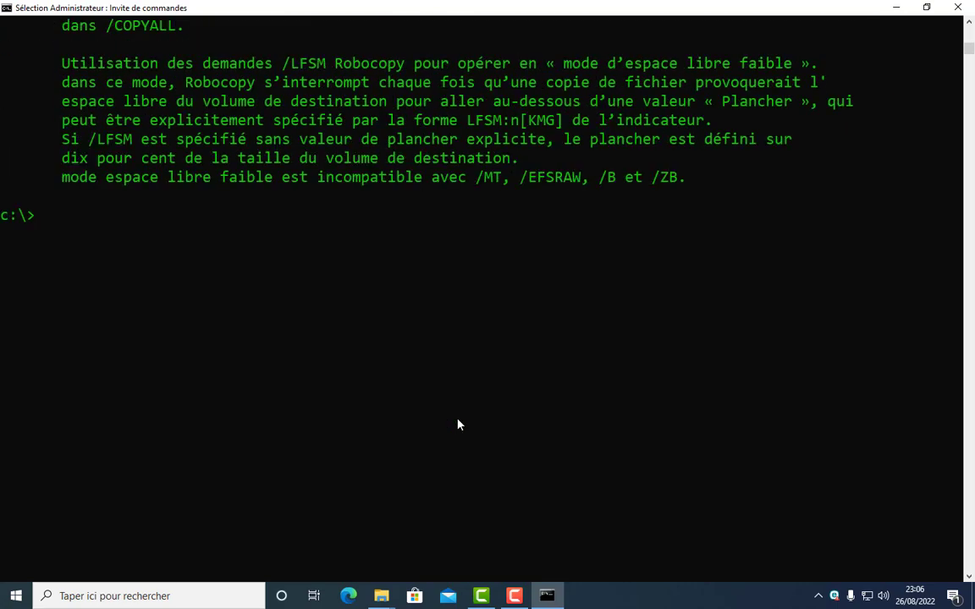
- Clear the ROBOCOPY help text from the screen with CLS
text(CLMS)
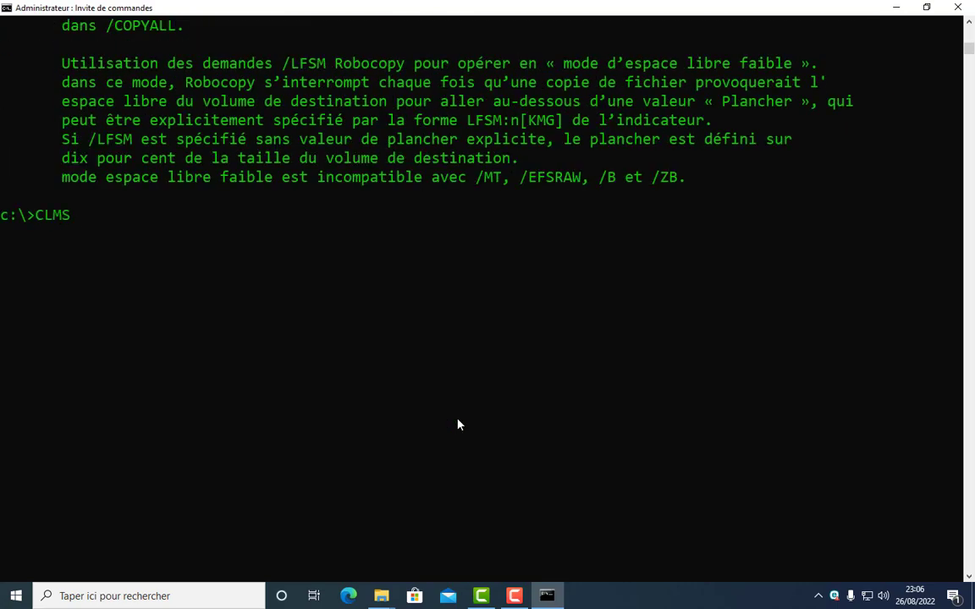
key(Return)
text(CLS)
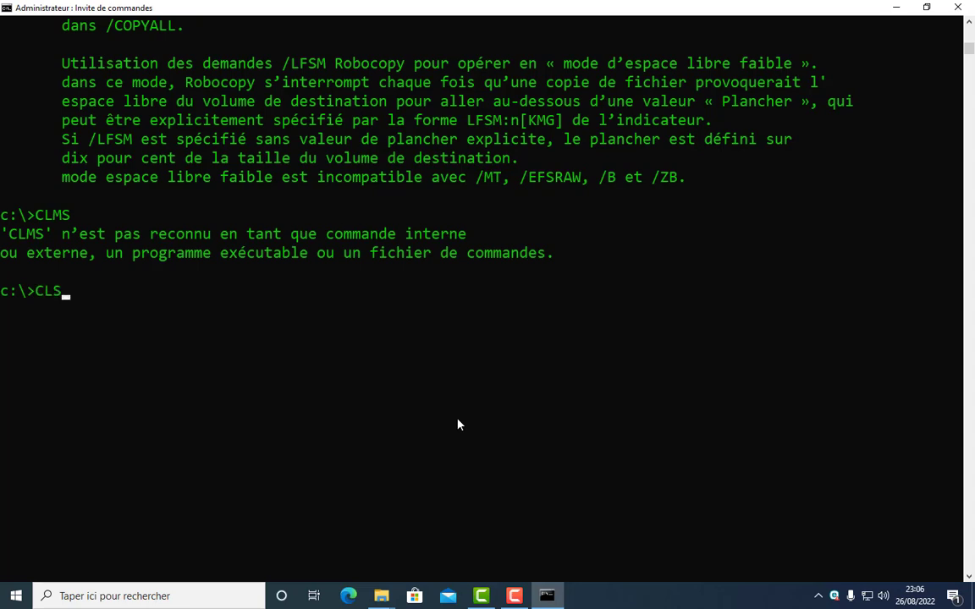
key(Return)
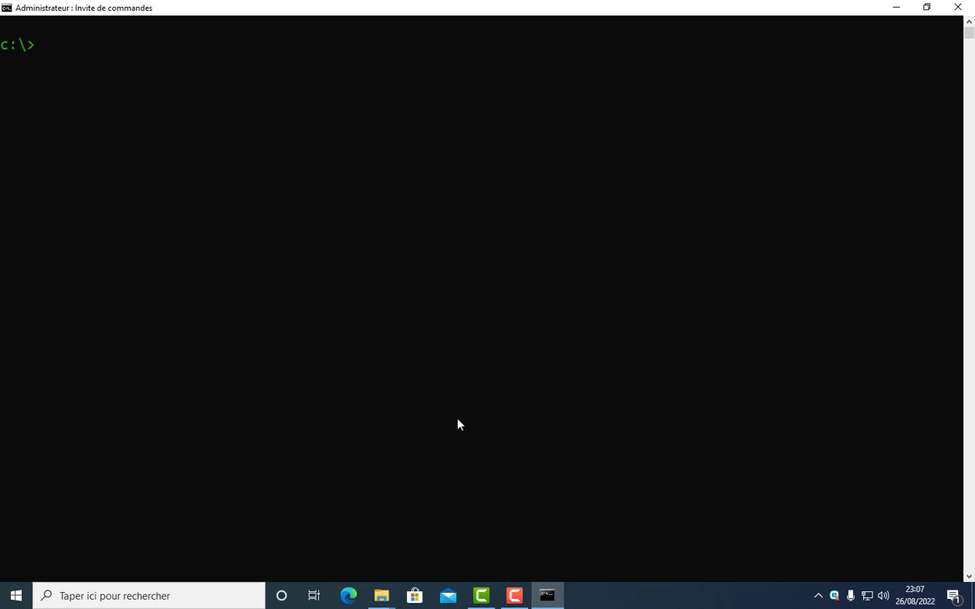
- Review the font settings in the console window's properties, set its opacity to 86 %, and apply the change
right_click(166, 10)
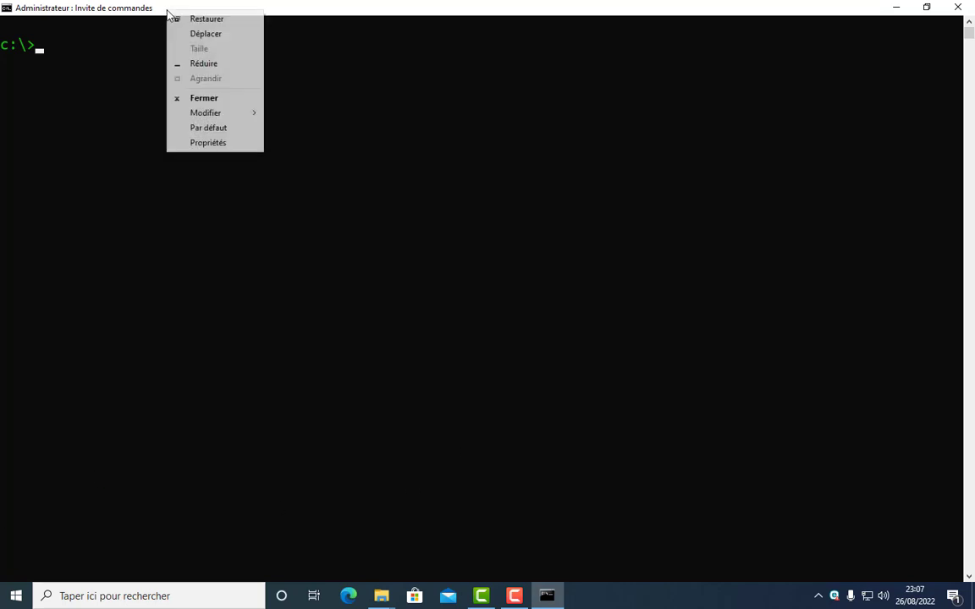
click(225, 144)
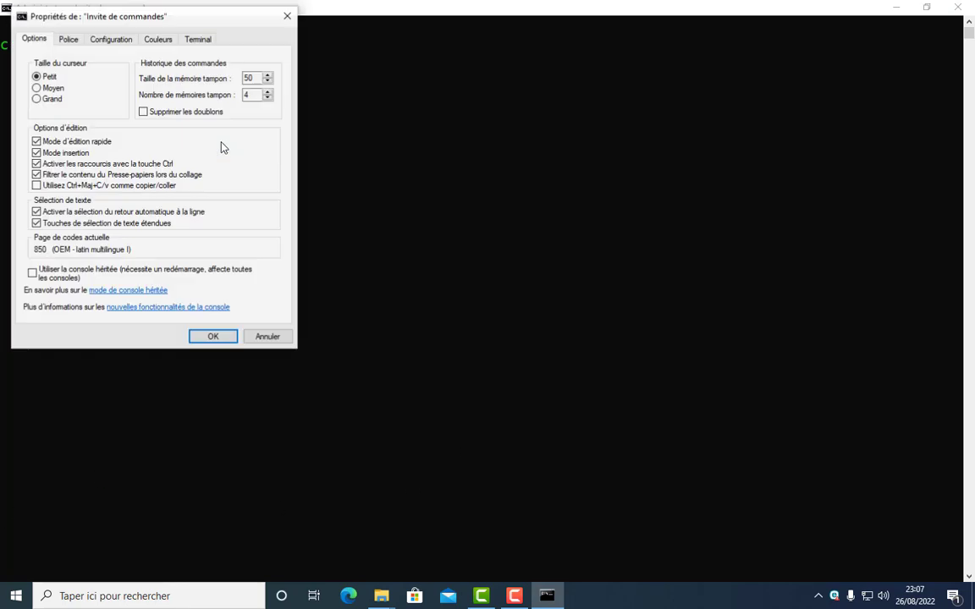
click(68, 40)
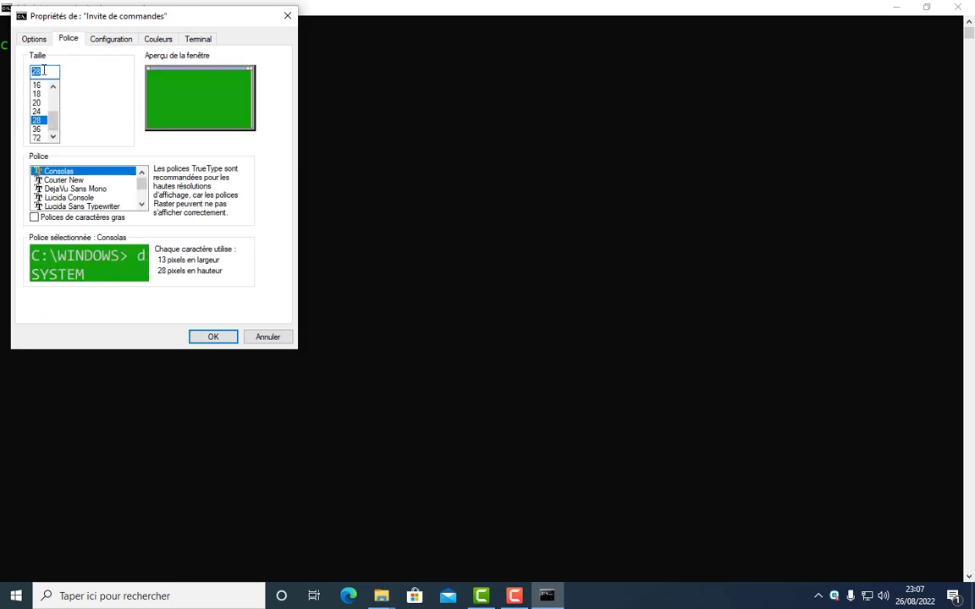
click(155, 43)
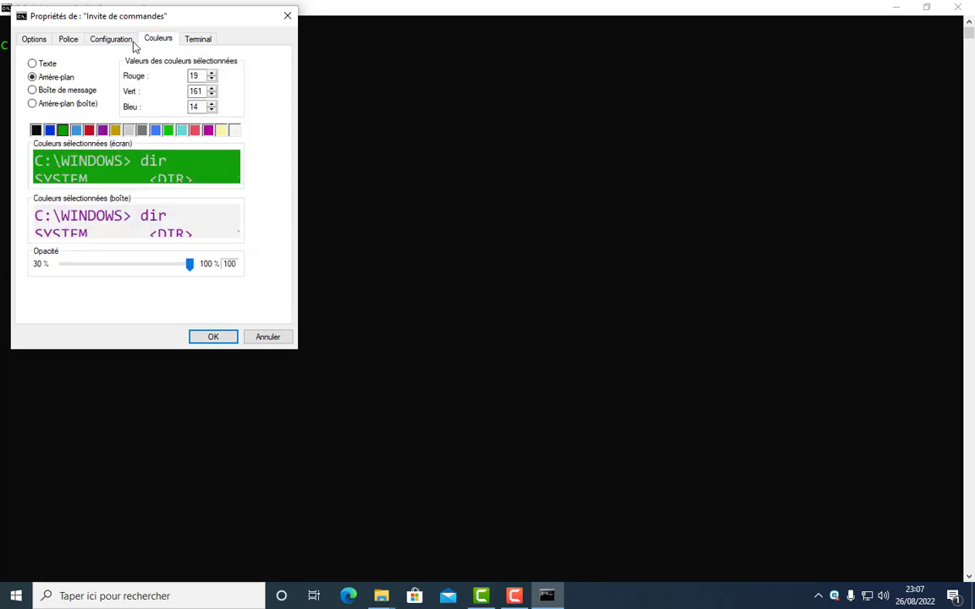
click(176, 271)
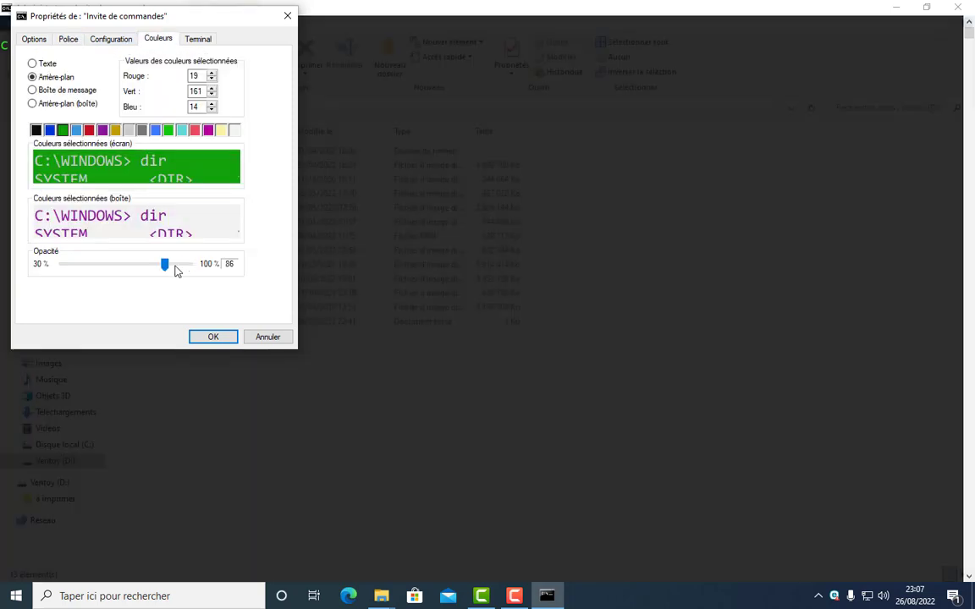
click(203, 339)
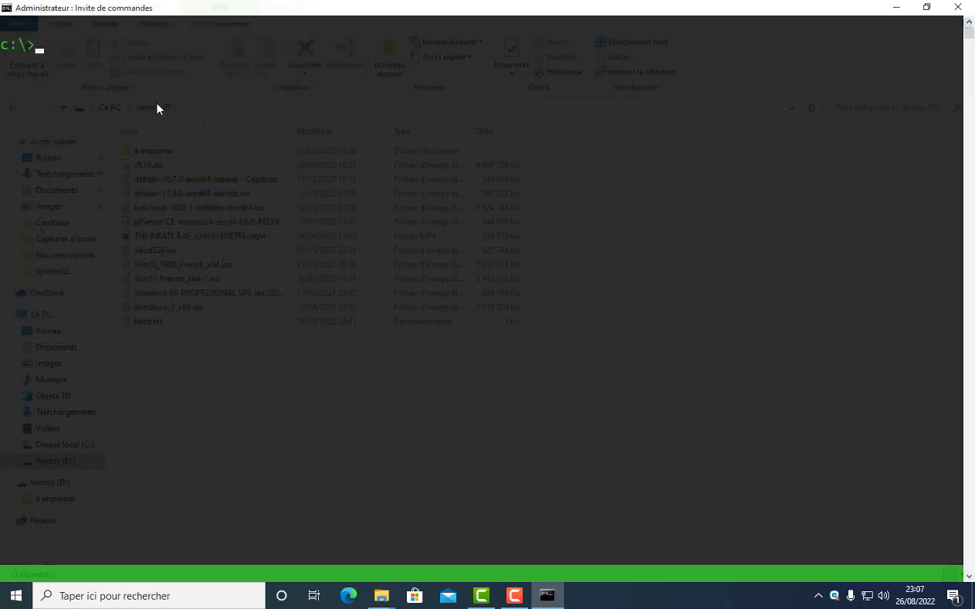
- Review the font settings in the console window's properties, set its opacity to 72 %, and apply the change
right_click(202, 11)
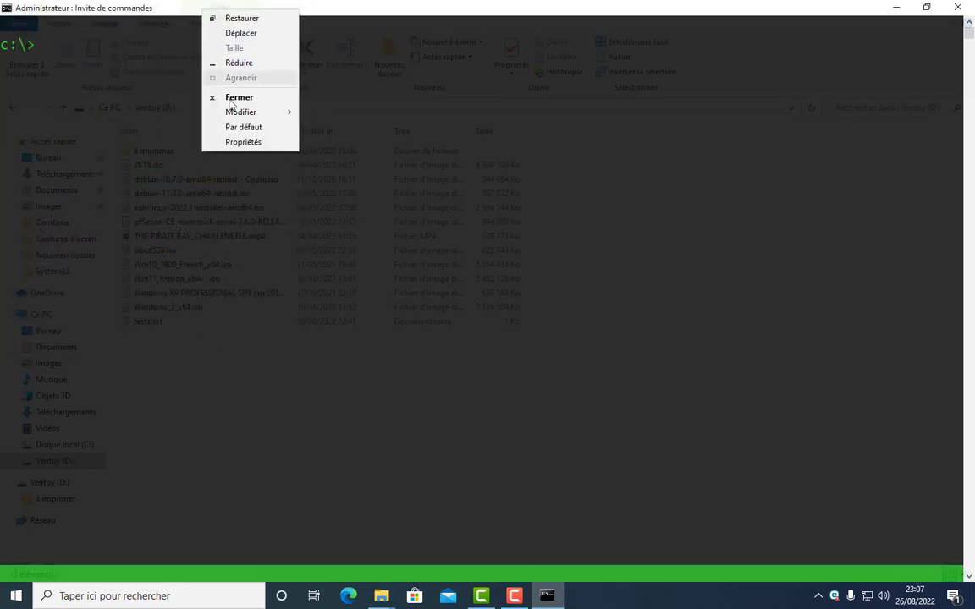
click(242, 144)
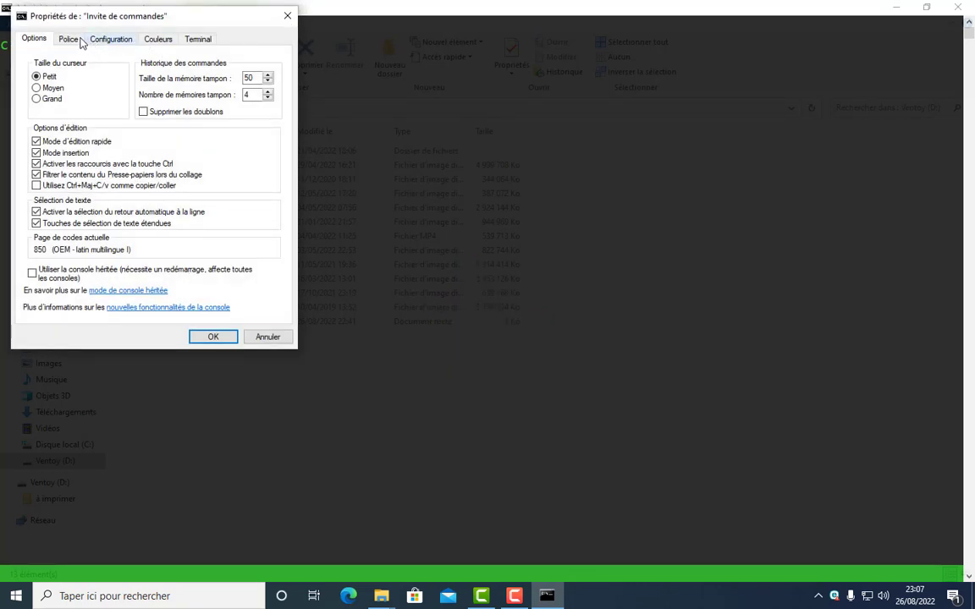
click(78, 41)
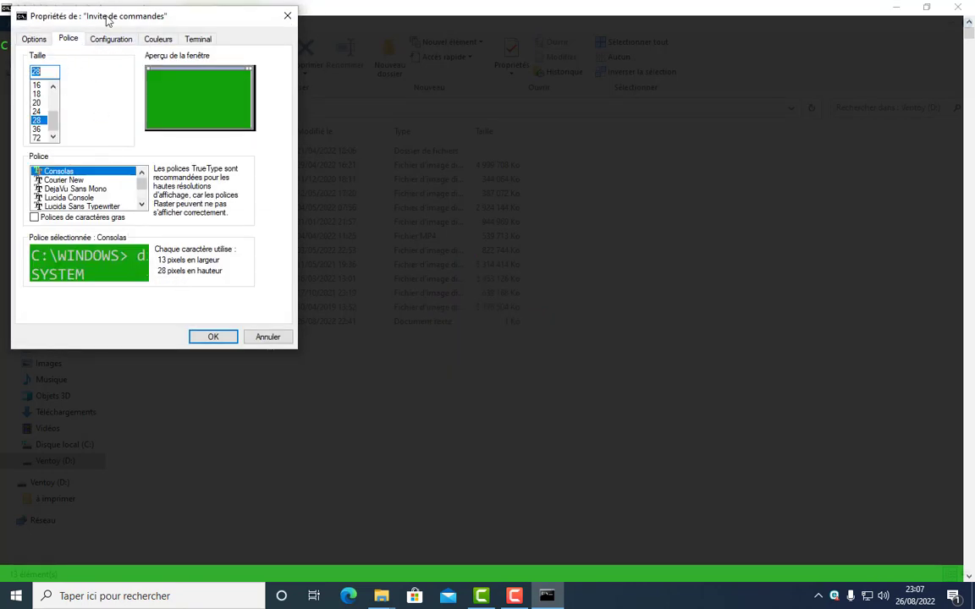
click(156, 39)
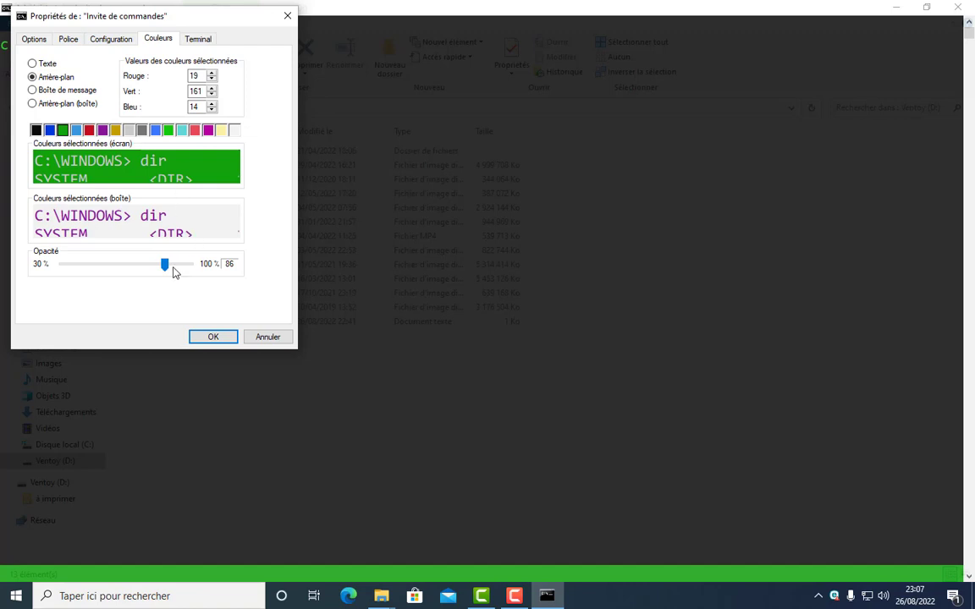
click(160, 267)
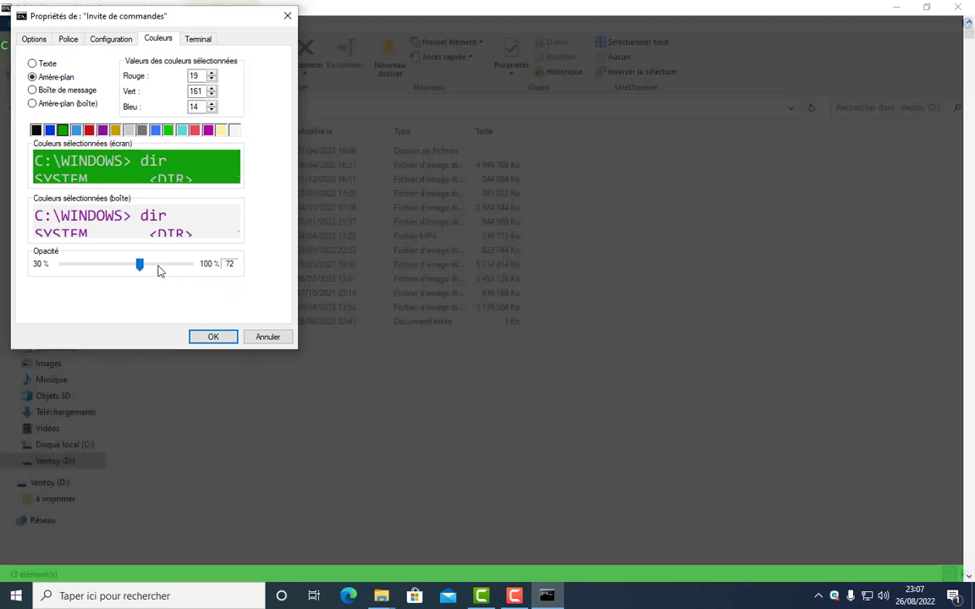
click(213, 337)
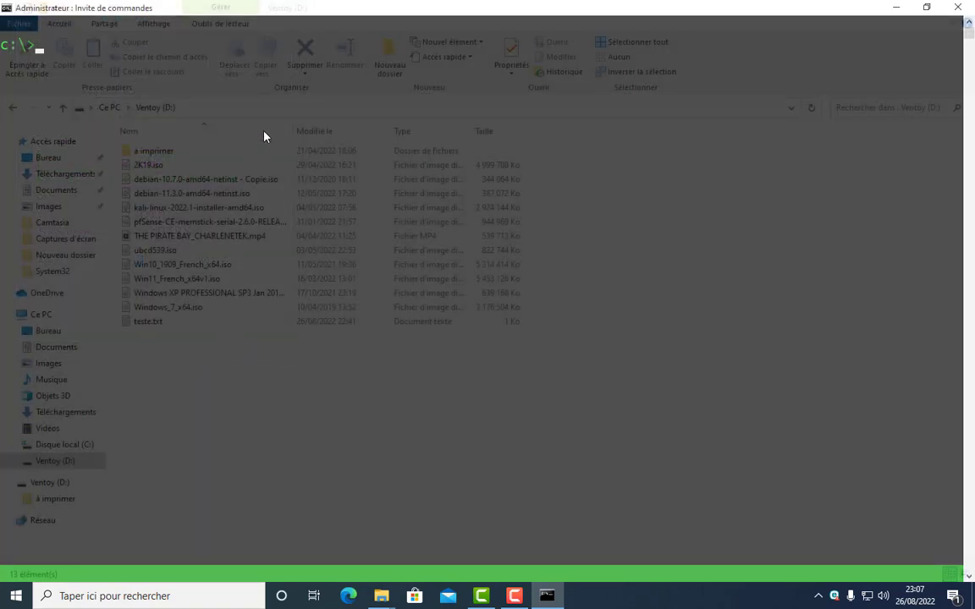
- Clear the console screen with CLS after the opacity change
text(c)
key(BackSpace)
text(cls)
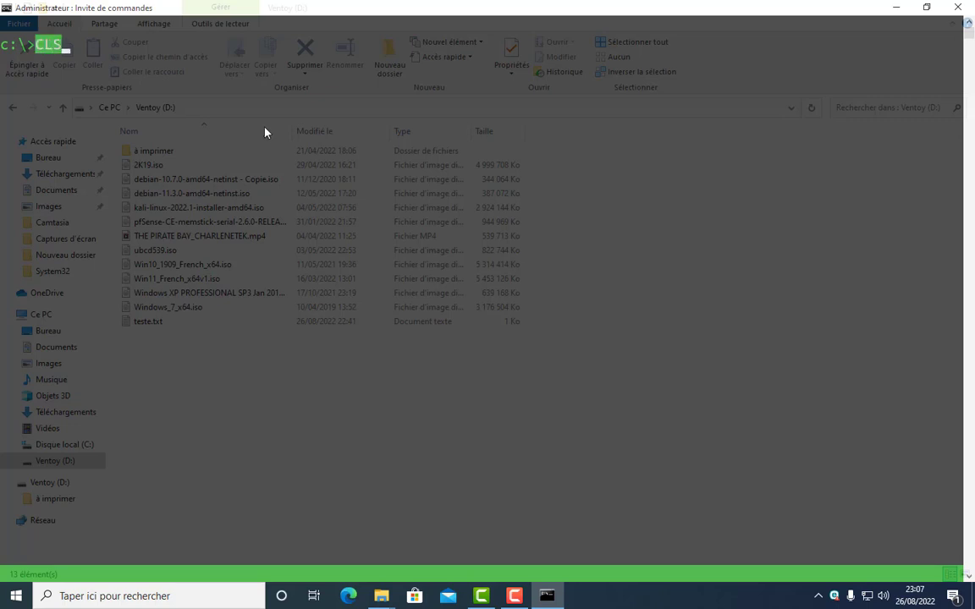
key(Return)
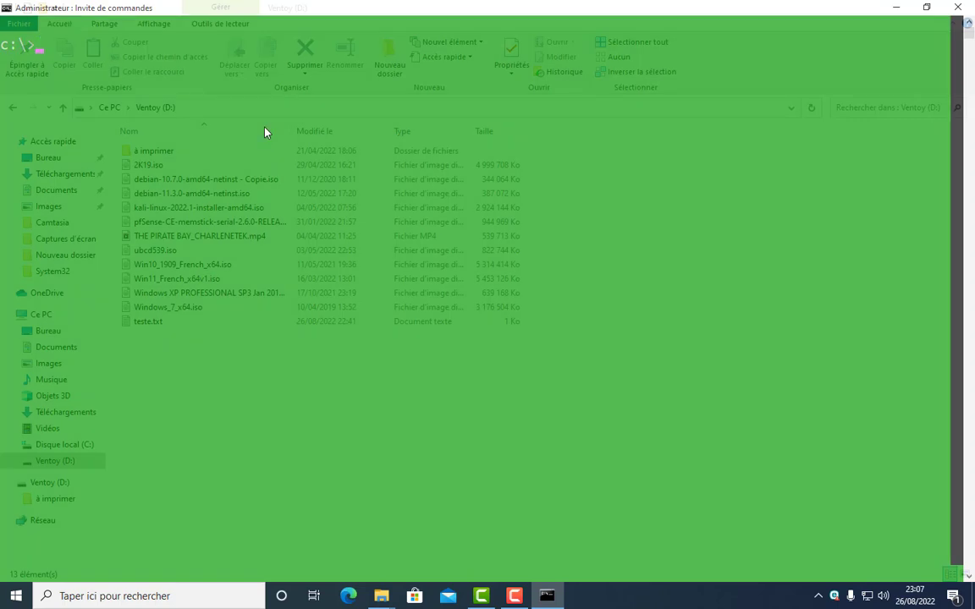
text(EFEF)
key(BackSpace)
key(BackSpace)
key(BackSpace)
key(BackSpace)
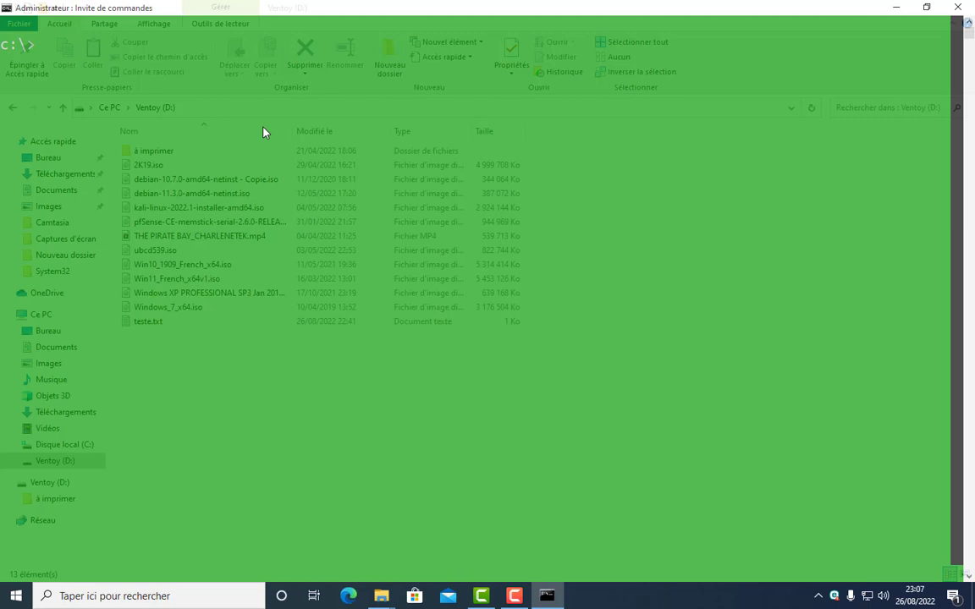
- Try different console text colours by running COLOR 5 and COLOR 6
text(CLOR 5)
key(Return)
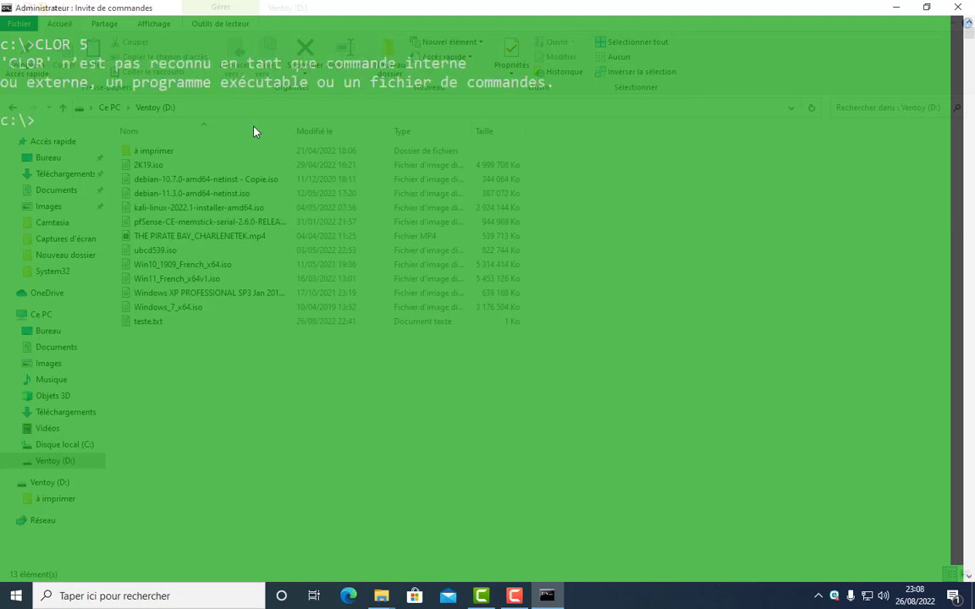
text(COLOR 5)
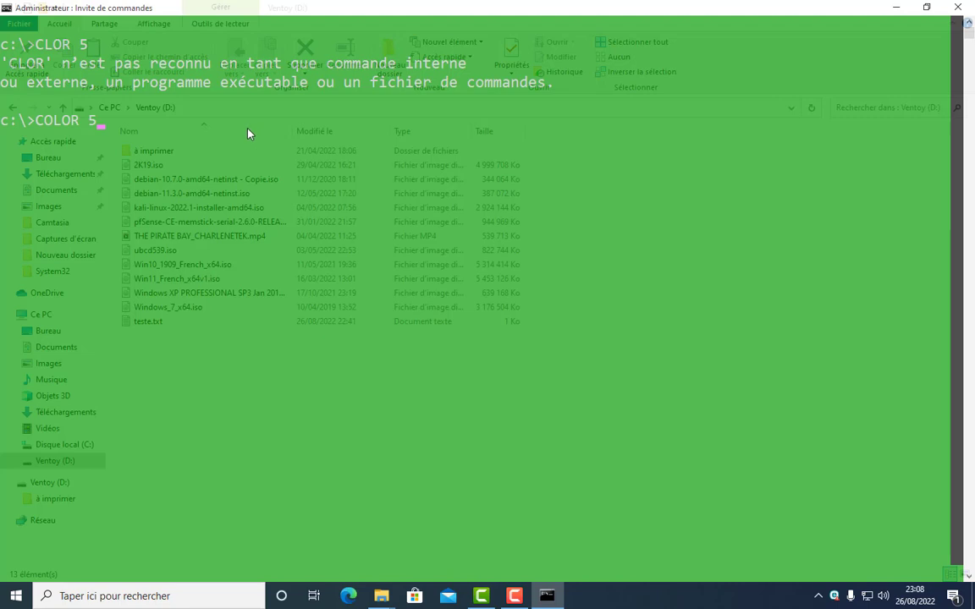
key(Return)
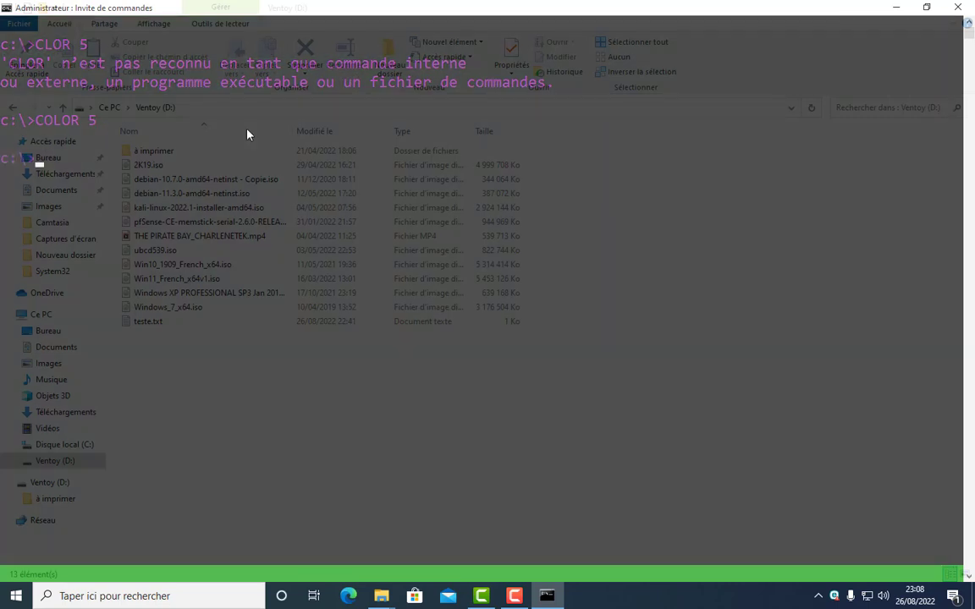
text(COLOR 6)
key(Return)
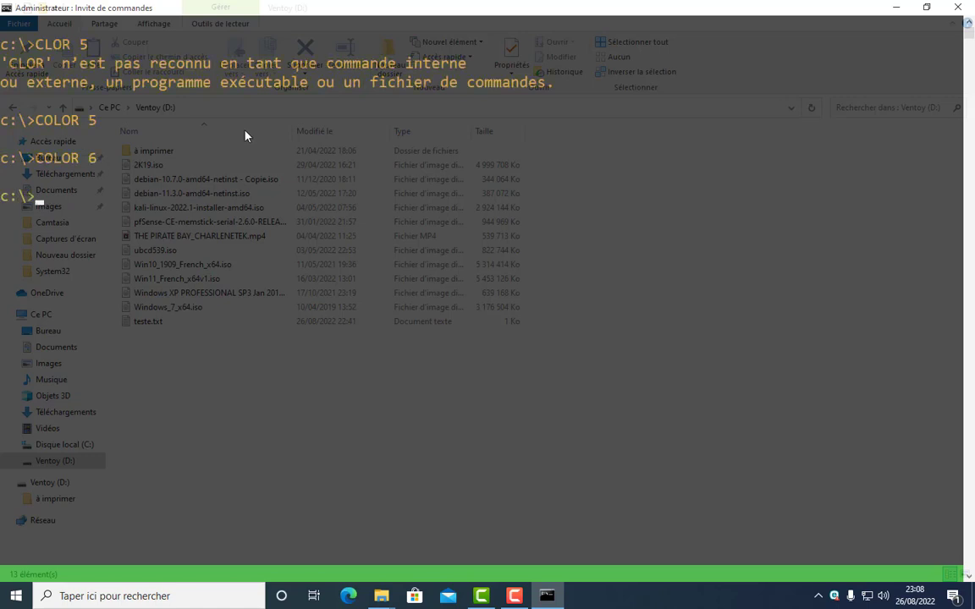
- Try two more console text colours by running COLOR 4 and COLOR 3
key(Up)
key(BackSpace)
key(BackSpace)
text(4)
key(Return)
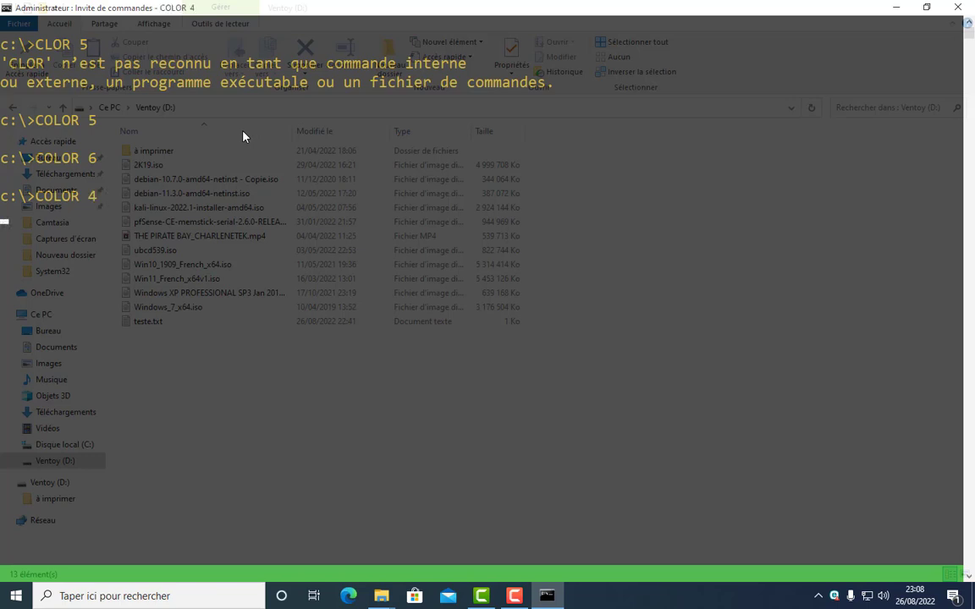
key(Up)
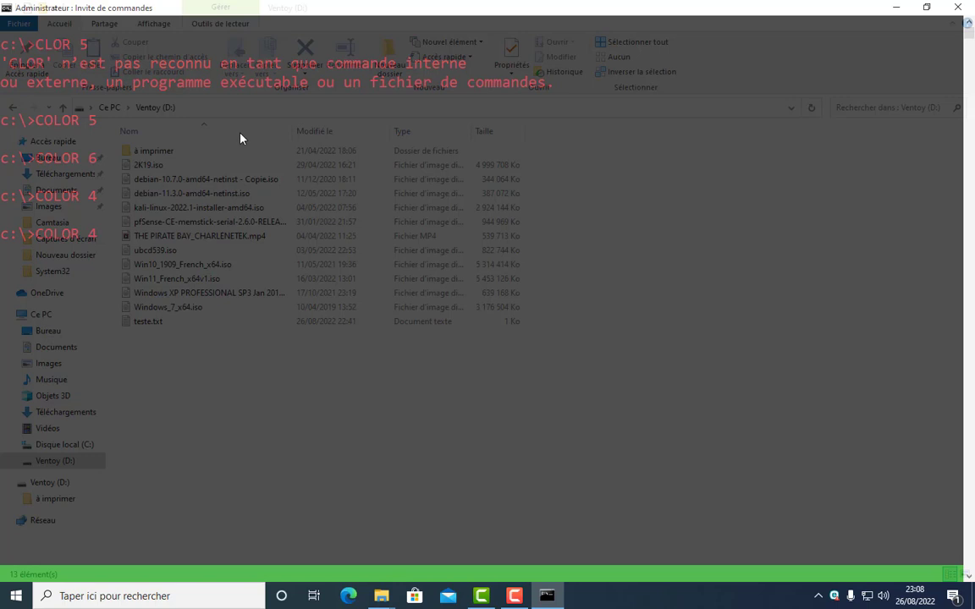
key(BackSpace)
key(BackSpace)
text(3)
key(Return)
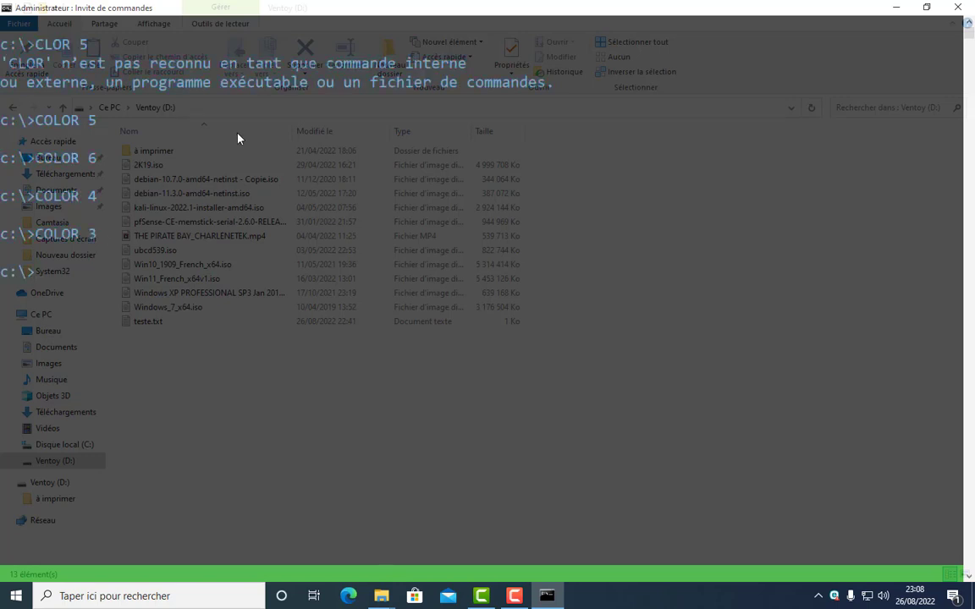
- Set the console text to green with COLOR 2 and clear the screen with CLS
key(Up)
key(BackSpace)
text(2)
key(Return)
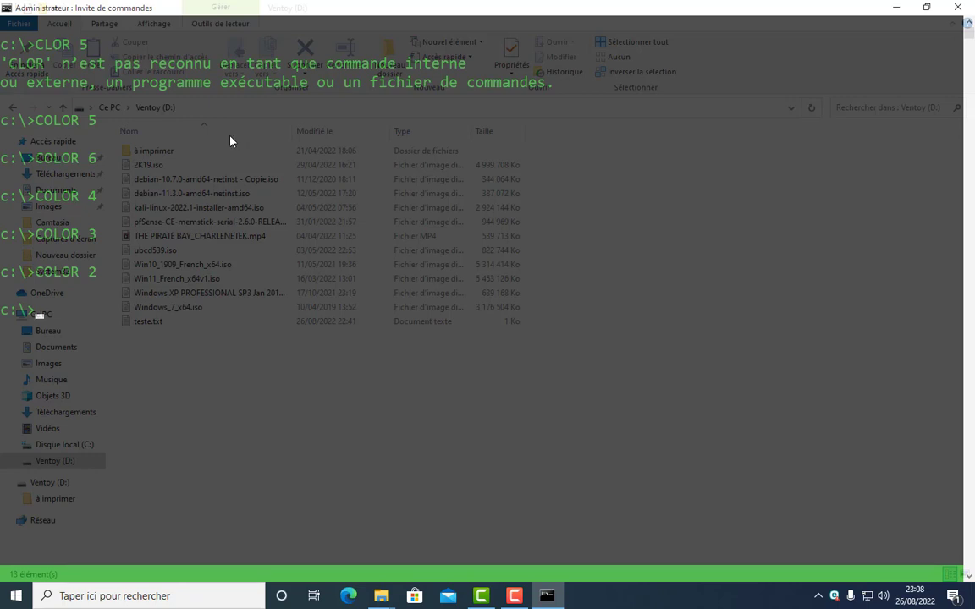
text(CLS)
key(Return)
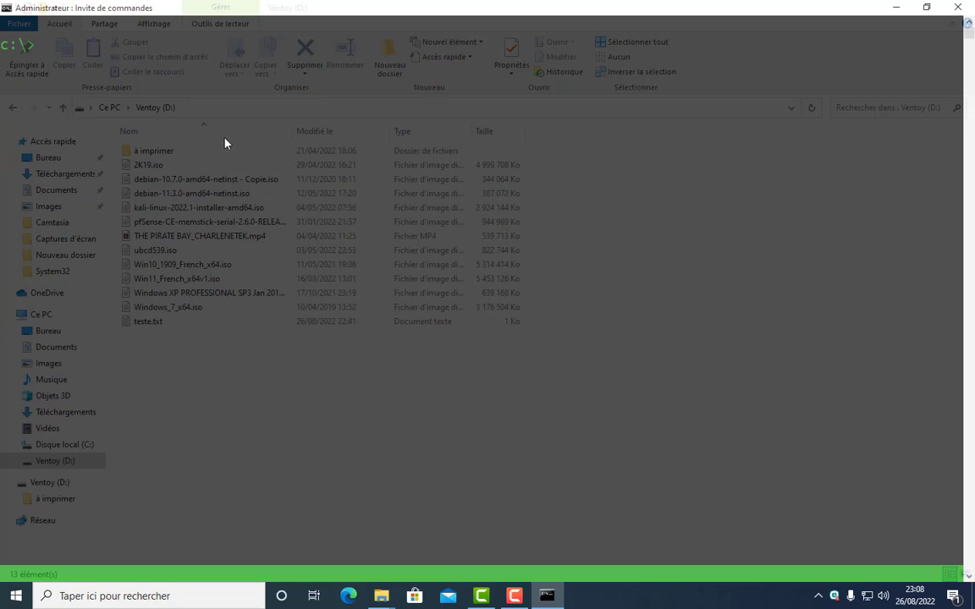
- Switch the prompt to the D: drive and clear the screen
text(D/)
key(Return)
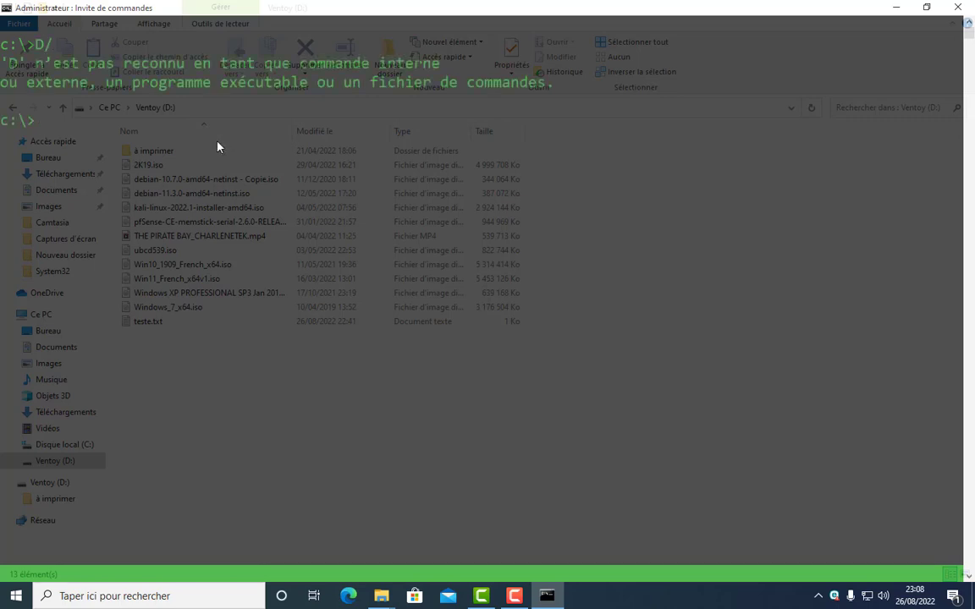
text(D:)
key(Return)
text(cls)
key(Return)
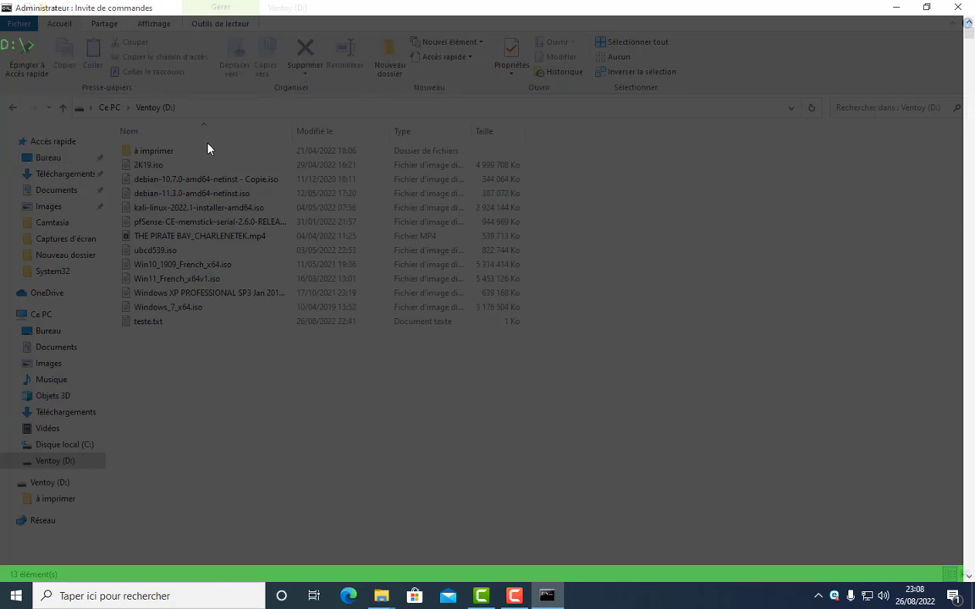
- Create a folder named charlenetek on the D: drive with mkdir and change into it with cd
text(mkdir charl)
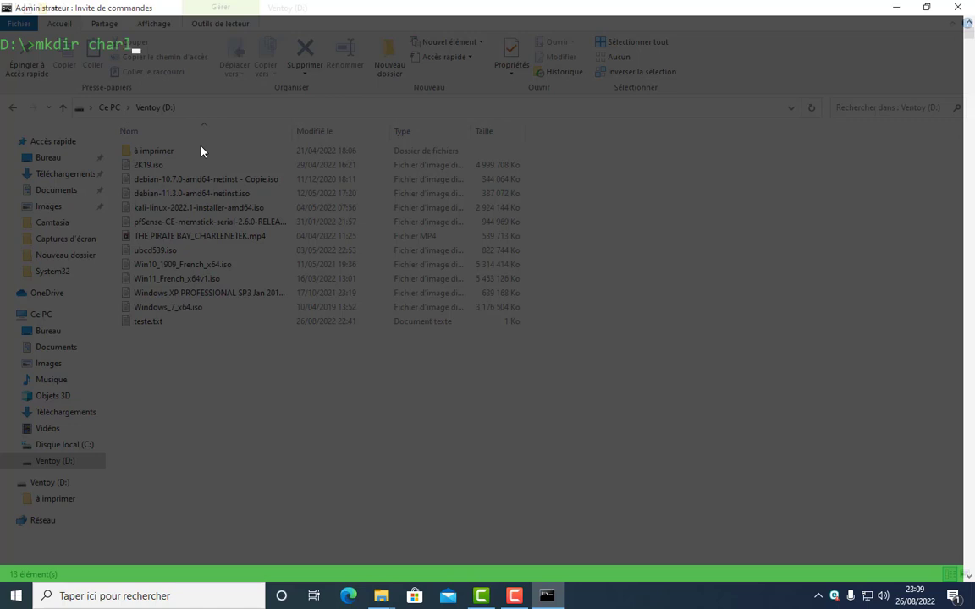
text(enetek)
key(Return)
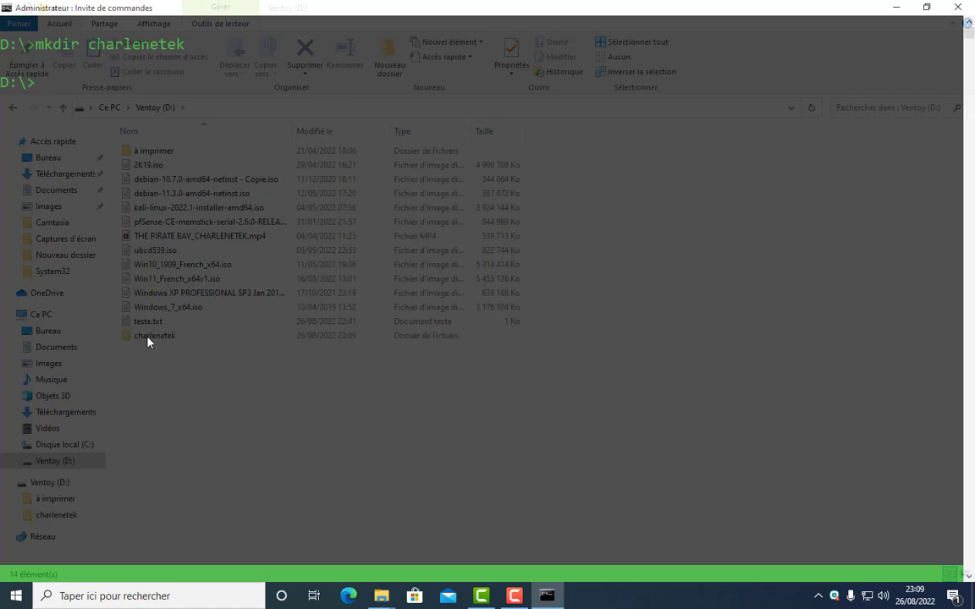
text(cd charlenete)
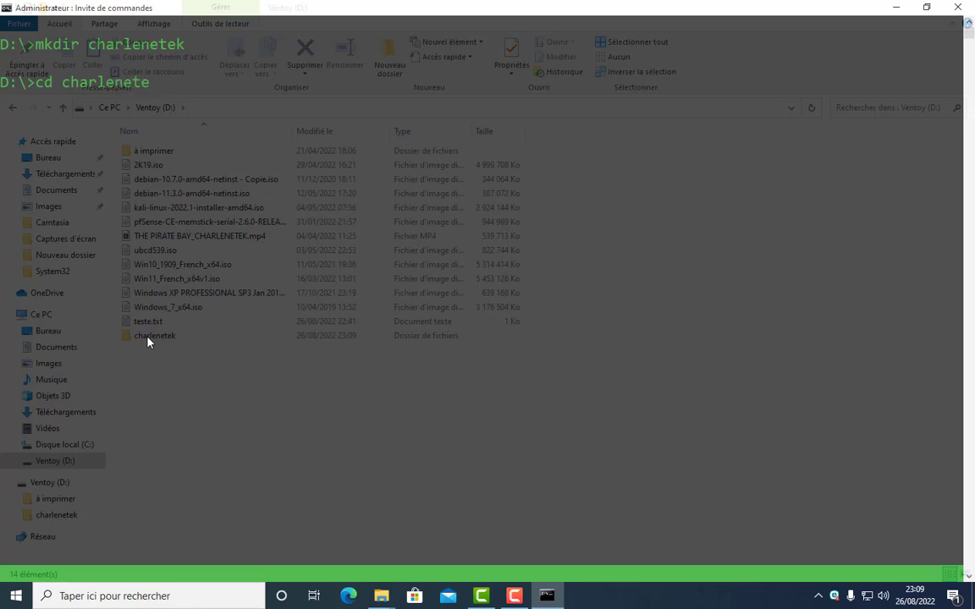
text(k)
key(Return)
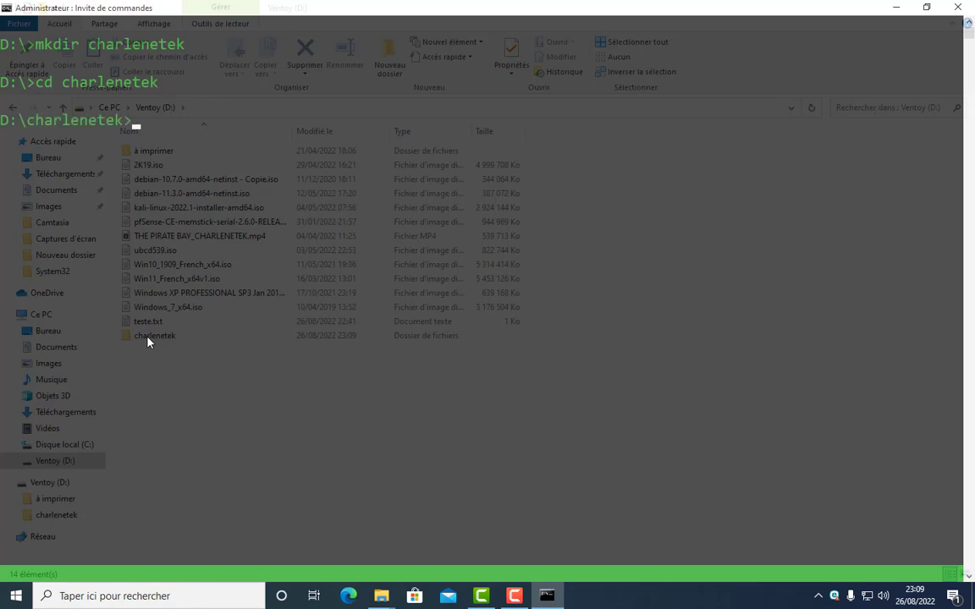
- List the contents of the new charlenetek folder with dir and clear the screen
text(dir)
key(Return)
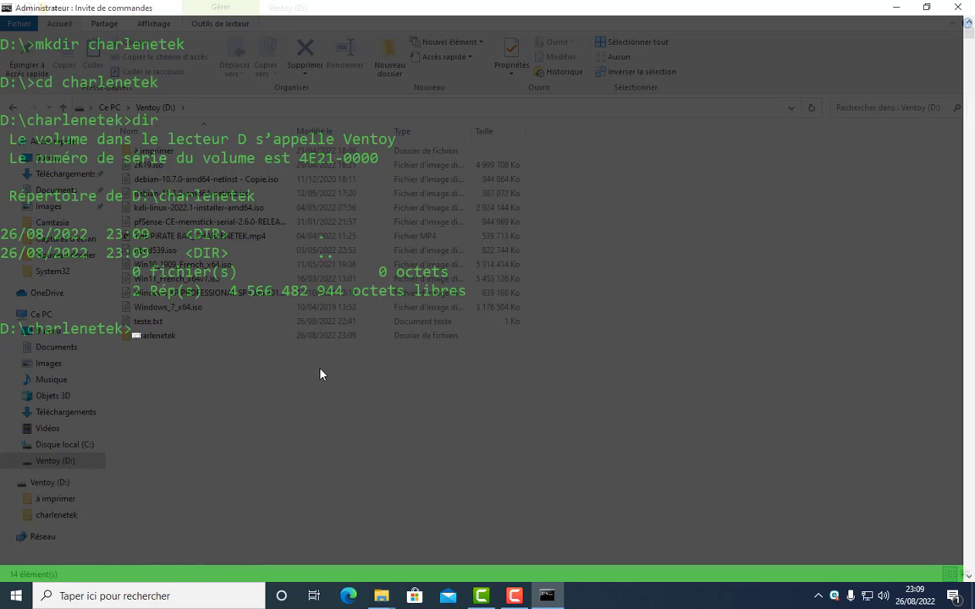
text(cls)
key(Return)
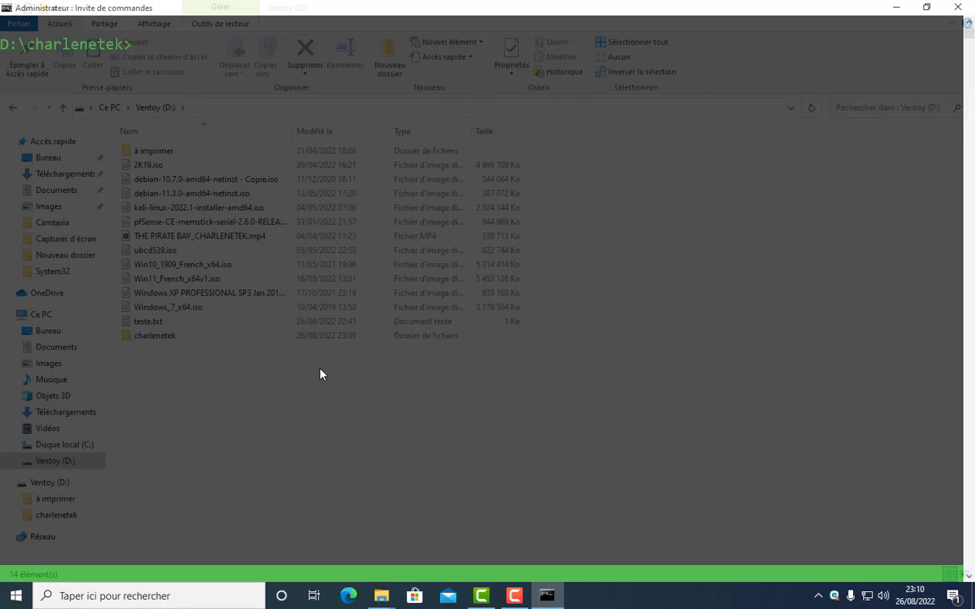
- Create skt.txt in the charlenetek folder with copy con, containing the line "SALUT POUVEZ VOUS PARTAGER S.V.P", and save it
text(copy con skt.t)
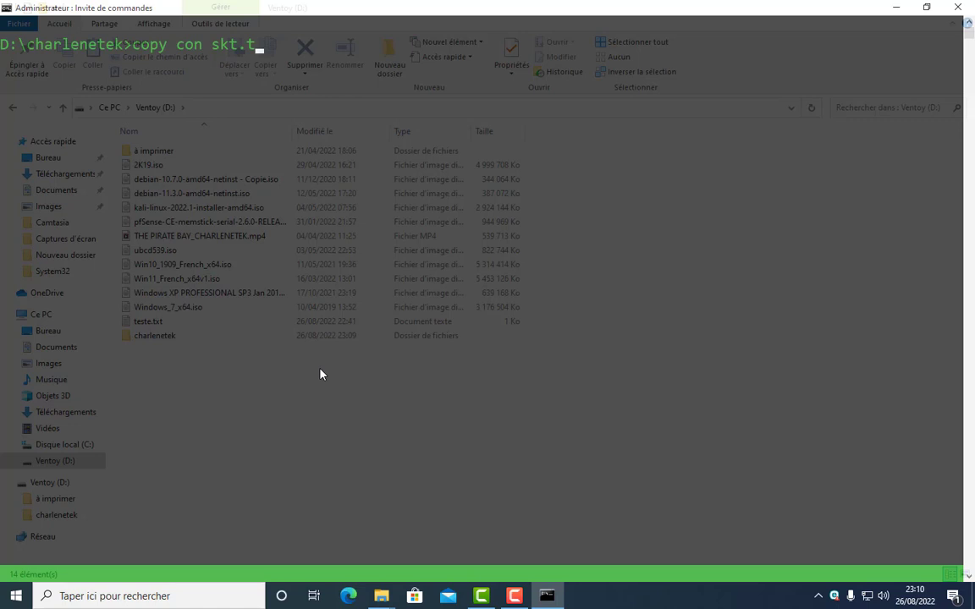
text(xt)
key(Return)
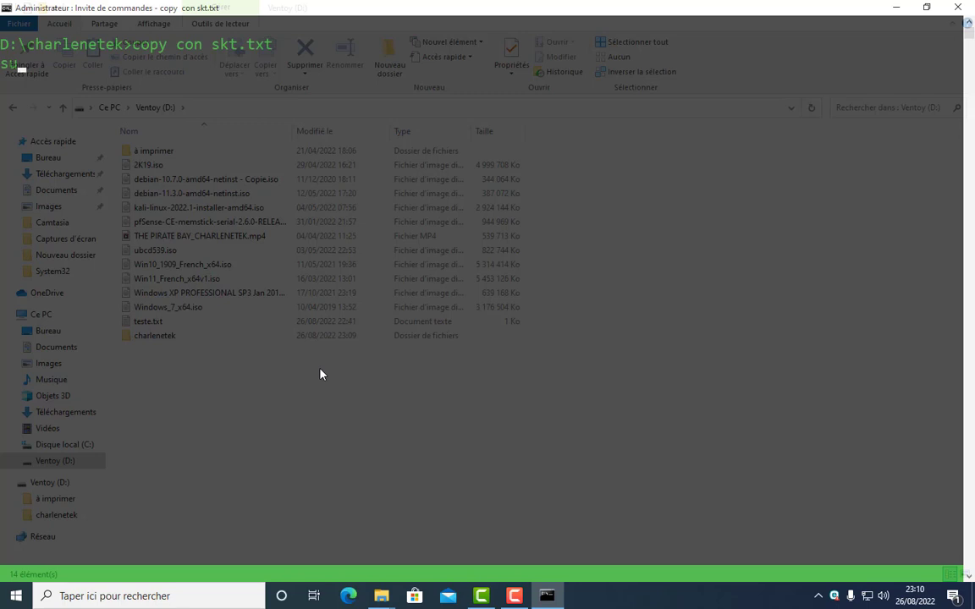
text(salut)
key(BackSpace)
key(BackSpace)
key(BackSpace)
key(BackSpace)
key(BackSpace)
key(BackSpace)
text(SALUT POUVEZ )
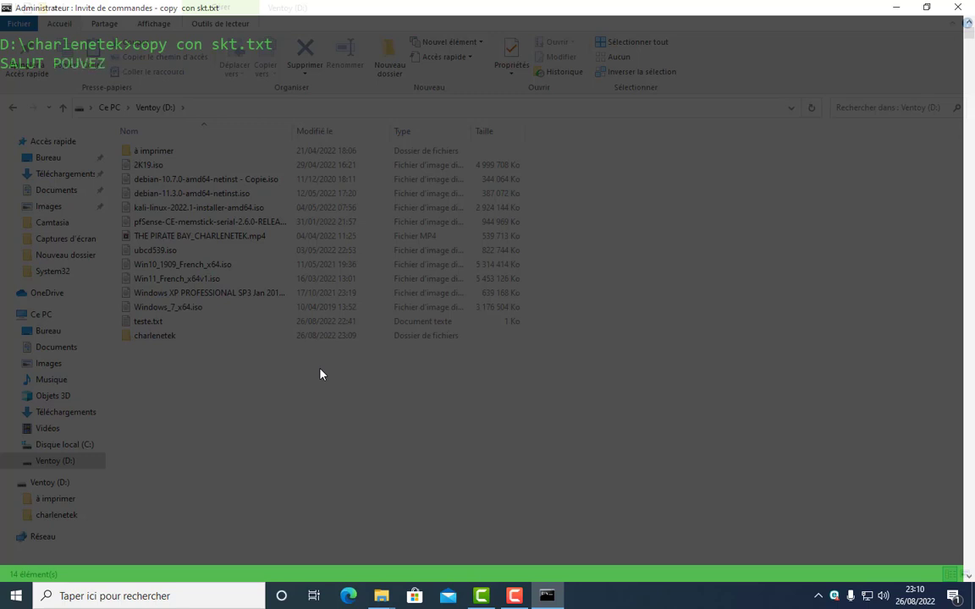
text(VOUS PARTAGER)
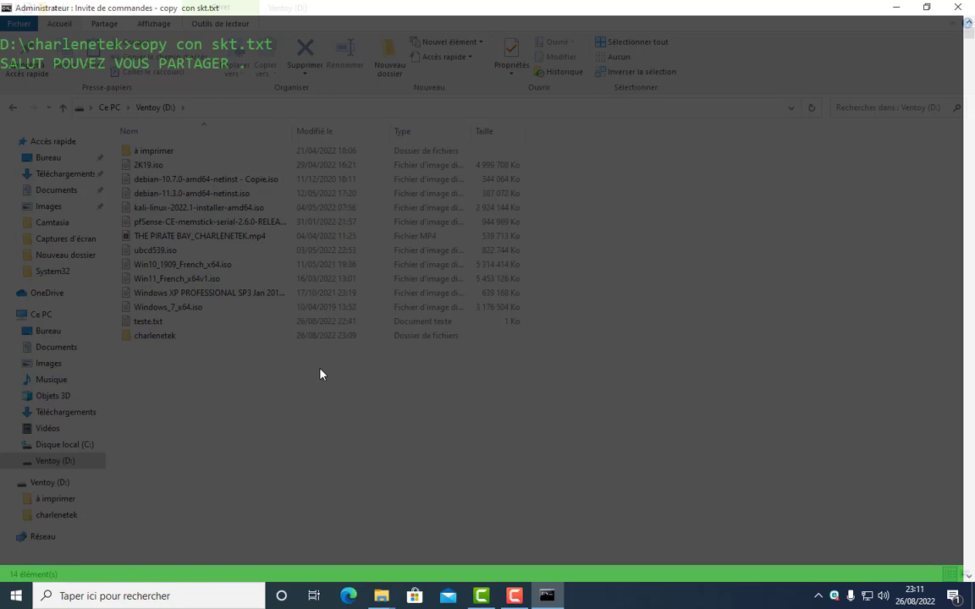
text(S.V.P)
key(Return)
key(ctrl+z)
key(Return)
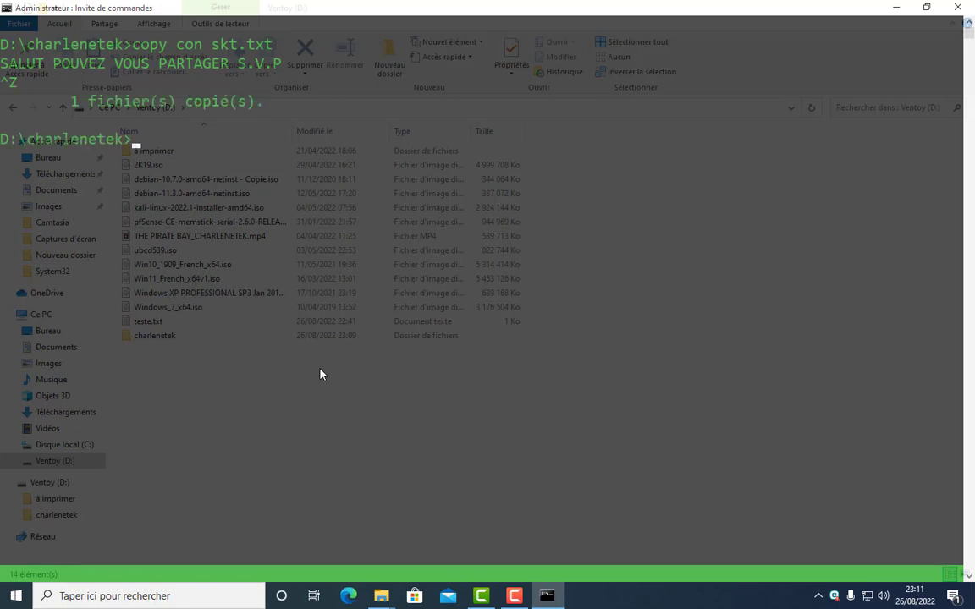
- Clear the screen and check the charlenetek folder for skt.txt with DIR
text(CLS)
key(Return)
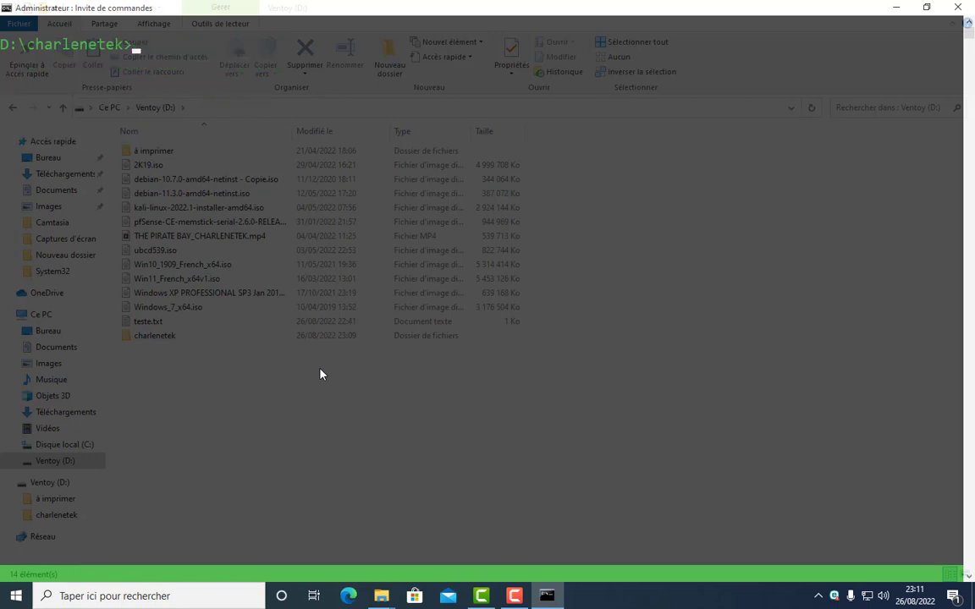
text(DIR)
key(Return)
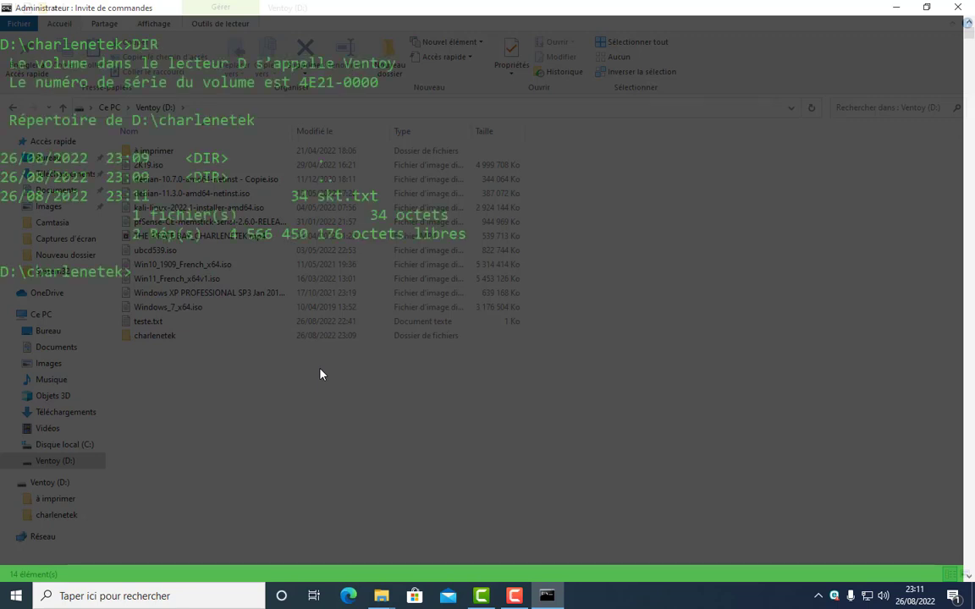
- Start a new text file skt1.txt in the charlenetek folder with copy con
text(CLS)
key(Up)
key(Up)
key(Up)
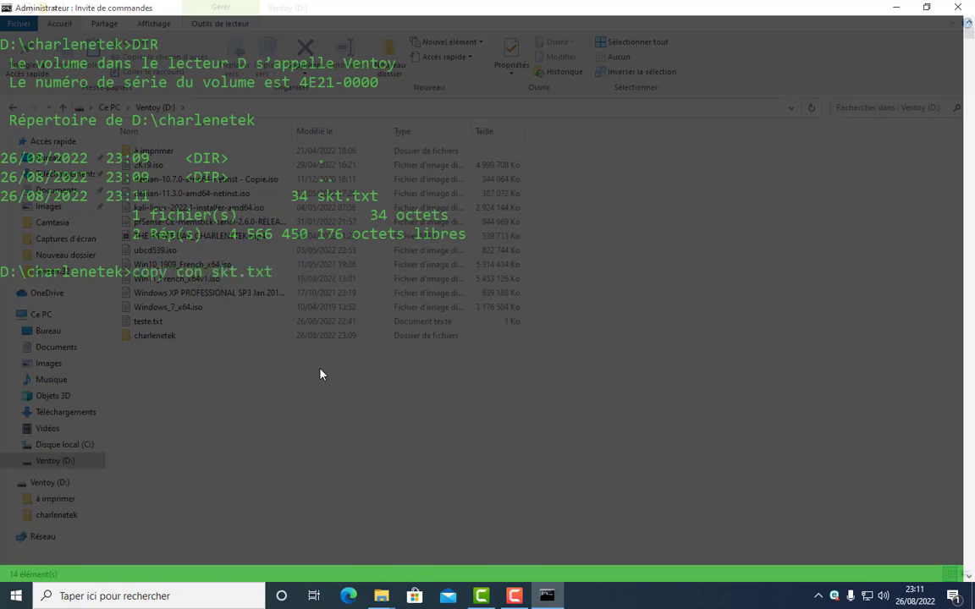
key(Left)
key(Left)
key(Left)
key(Left)
text(1)
key(Return)
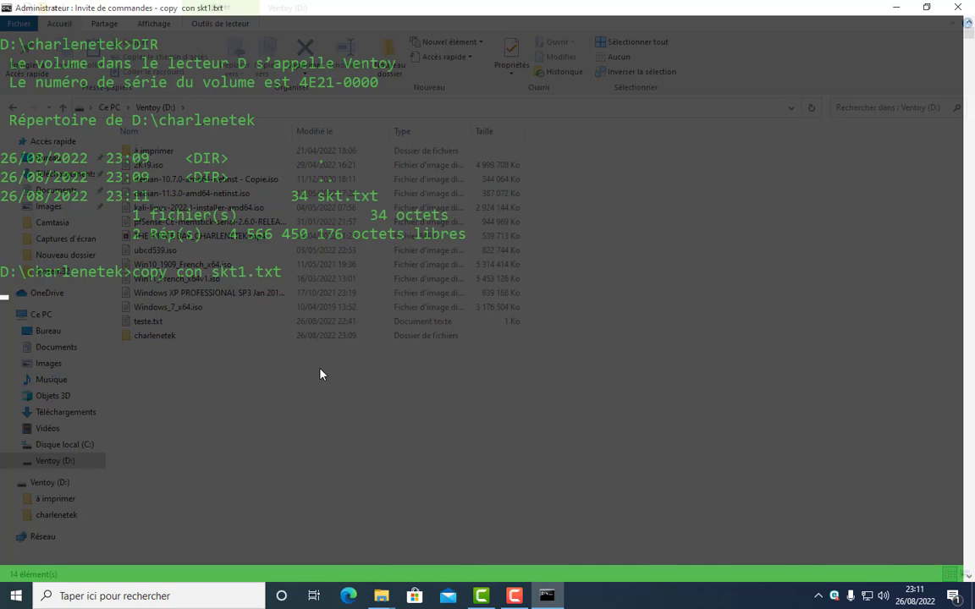
- Write the line "SALUT POUVEZ VOUS LACHER UN LIKE" into skt1.txt and save the file
text(SALUT POU)
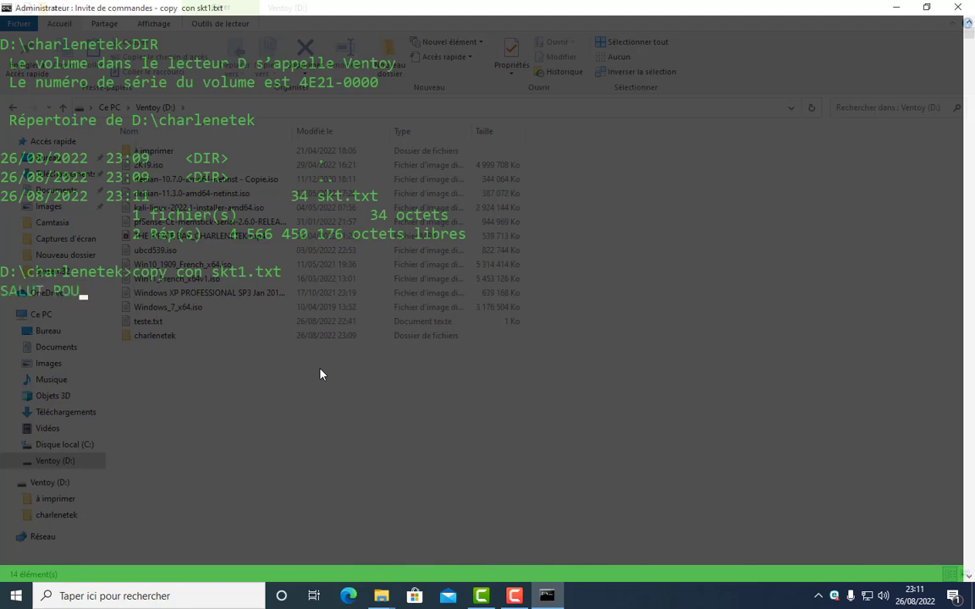
text(VEZ VOUS LIR)
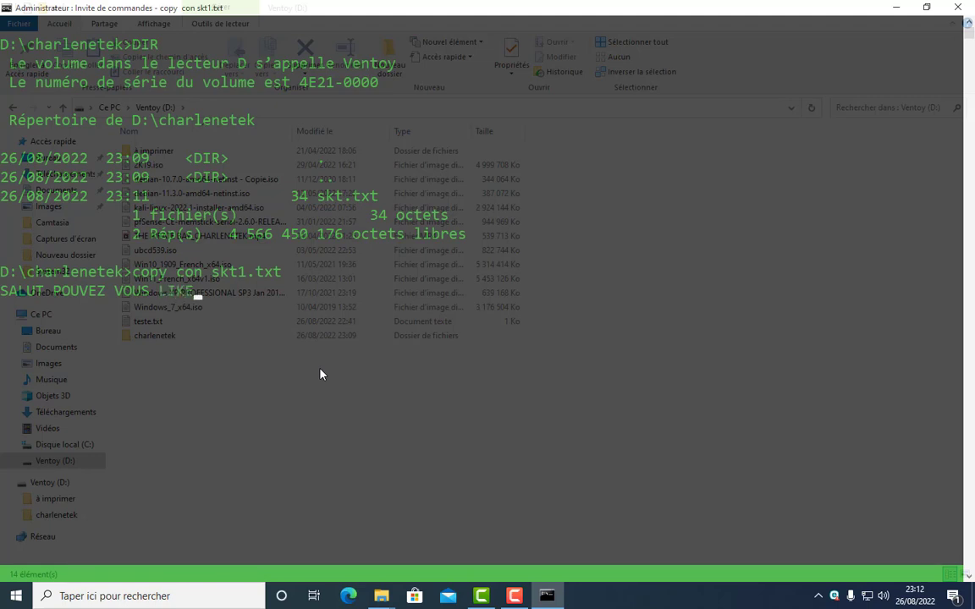
text(E)
key(BackSpace)
key(BackSpace)
key(BackSpace)
key(BackSpace)
key(BackSpace)
text(LACHER UN LI)
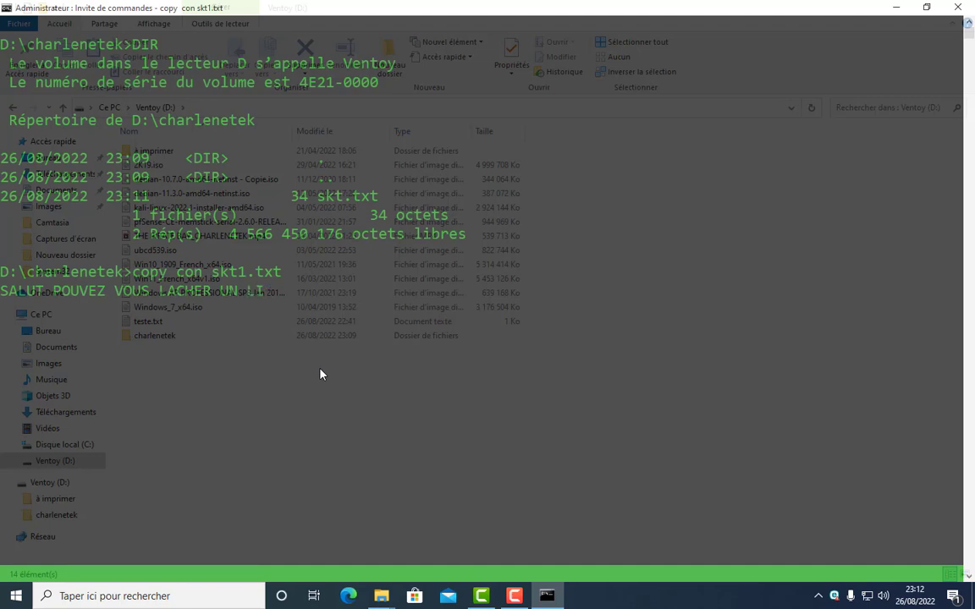
text(KE)
key(ctrl+z)
key(Return)
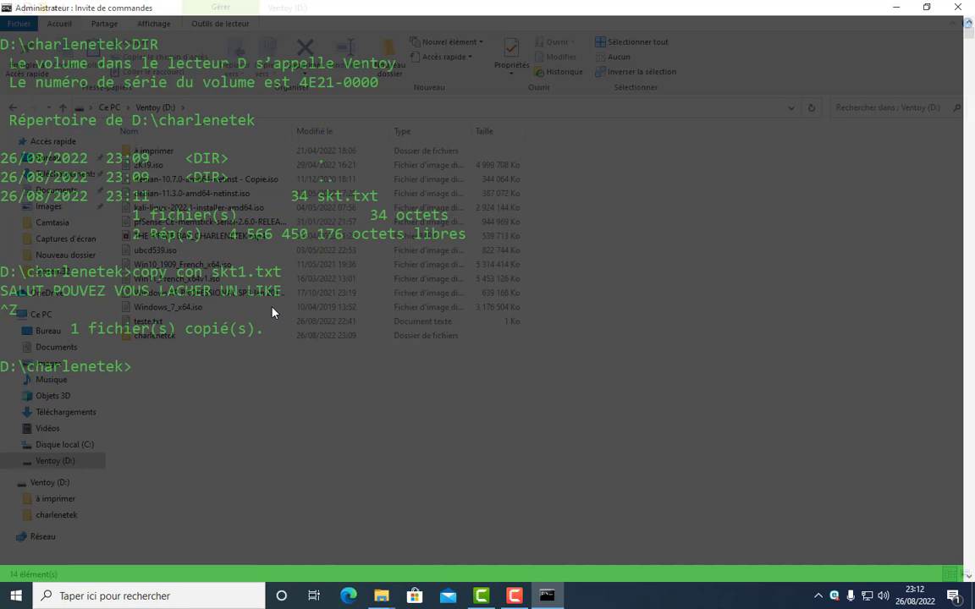
- Clear the screen and list the charlenetek folder with DIR to check for skt1.txt
text(CLS)
key(Return)
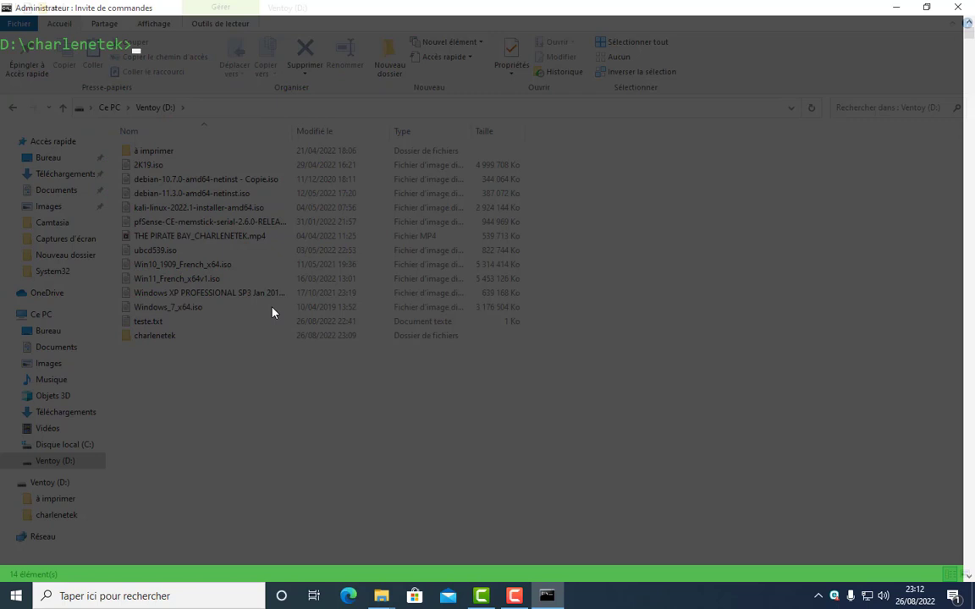
text(DIR)
key(Return)
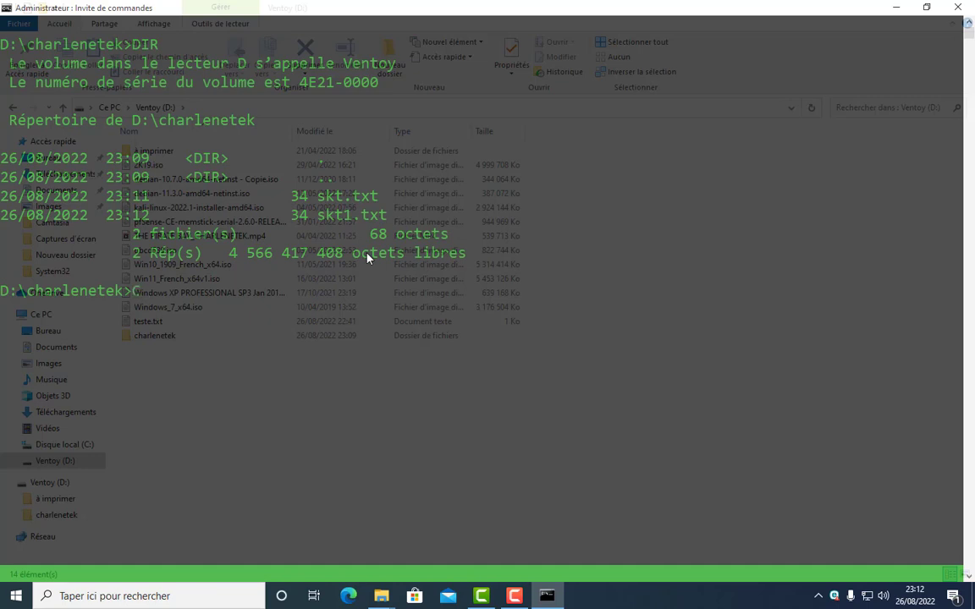
- Return to the root of the D: drive and create a folder named CHARLENETEK1 with MKDIR
text(D..)
key(Return)
text(CLS)
key(Return)
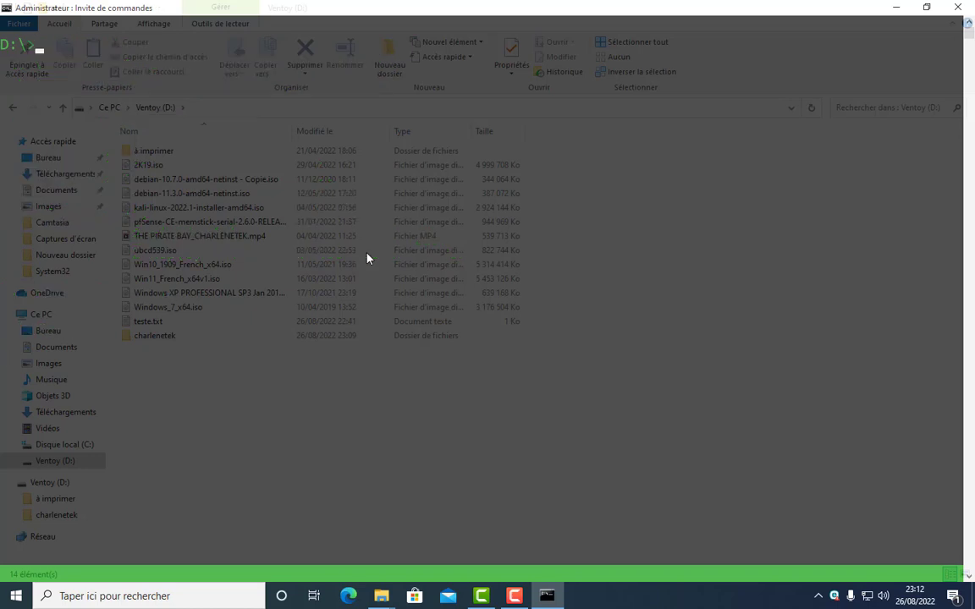
text(MKDIR)
text(CHAR)
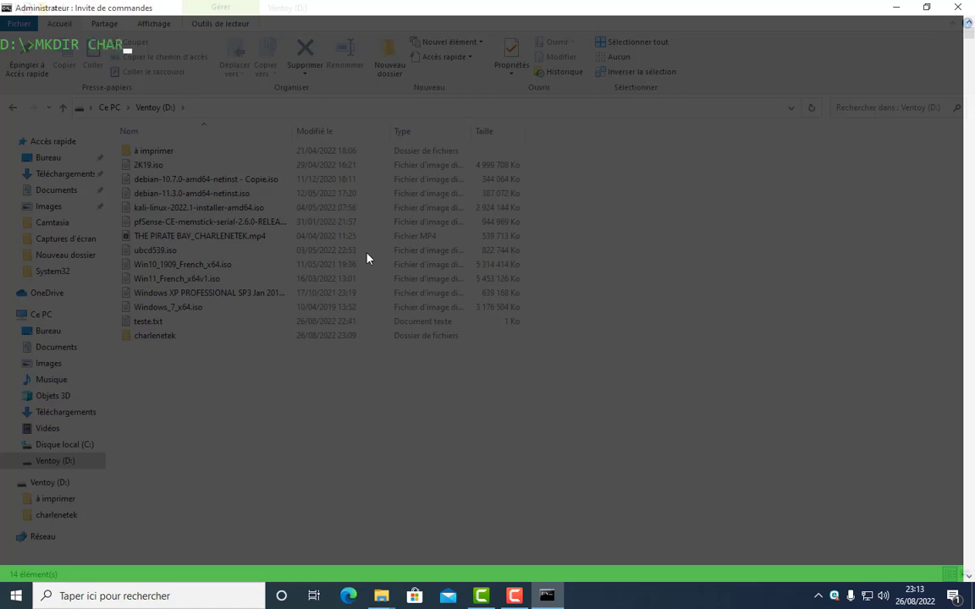
text(LENETEK1)
key(Return)
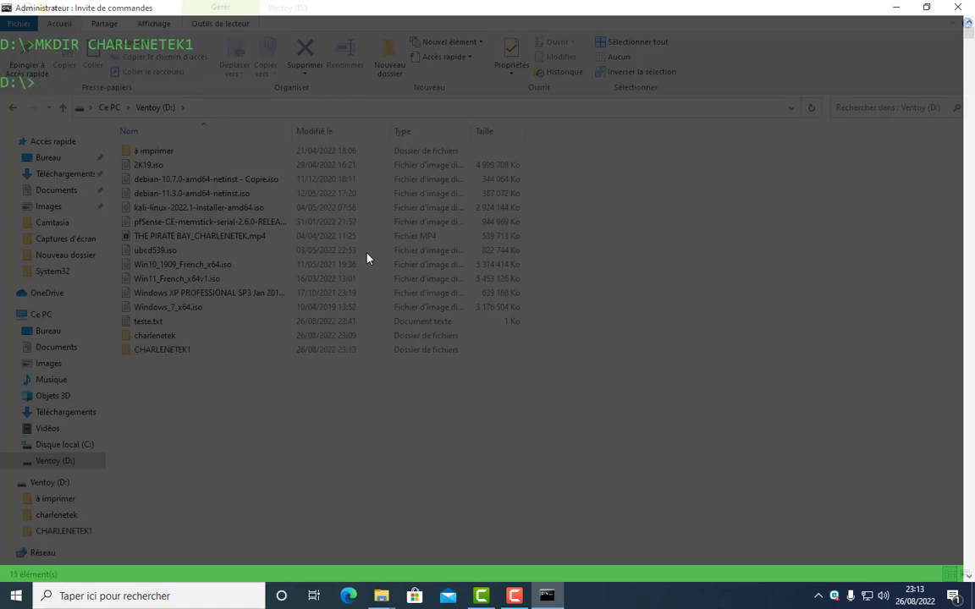
- List the D: drive root with DIR on a cleared screen and highlight the CHARLENETEK1 entry
text(CLS)
key(Return)
text(D)
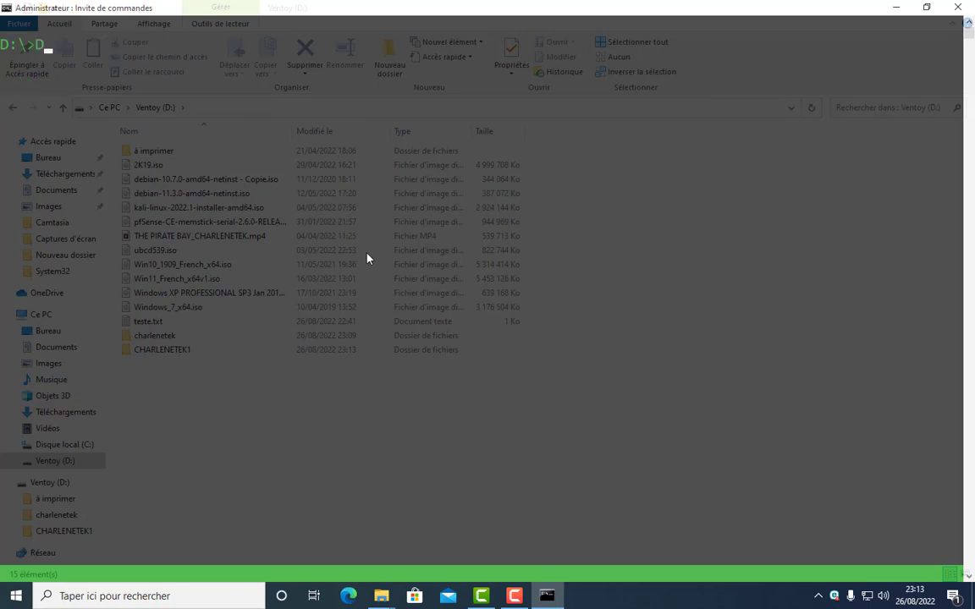
text(IR)
key(Return)
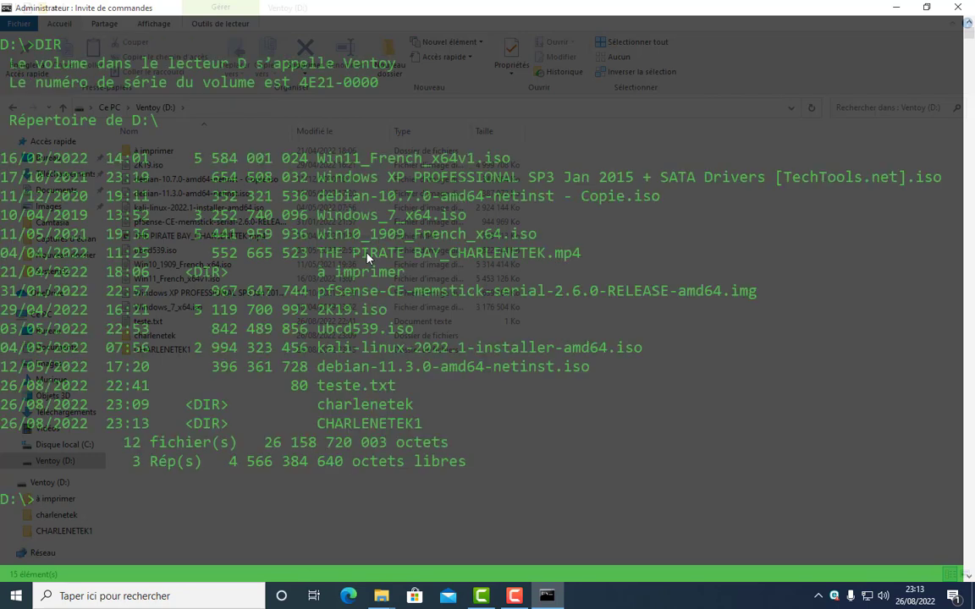
click(367, 258)
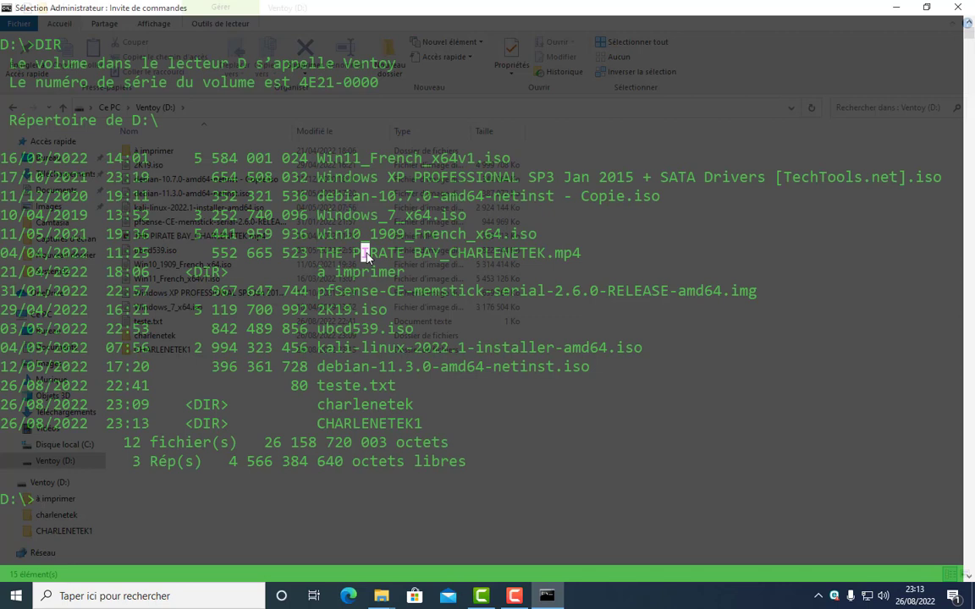
drag(439, 423, 319, 423)
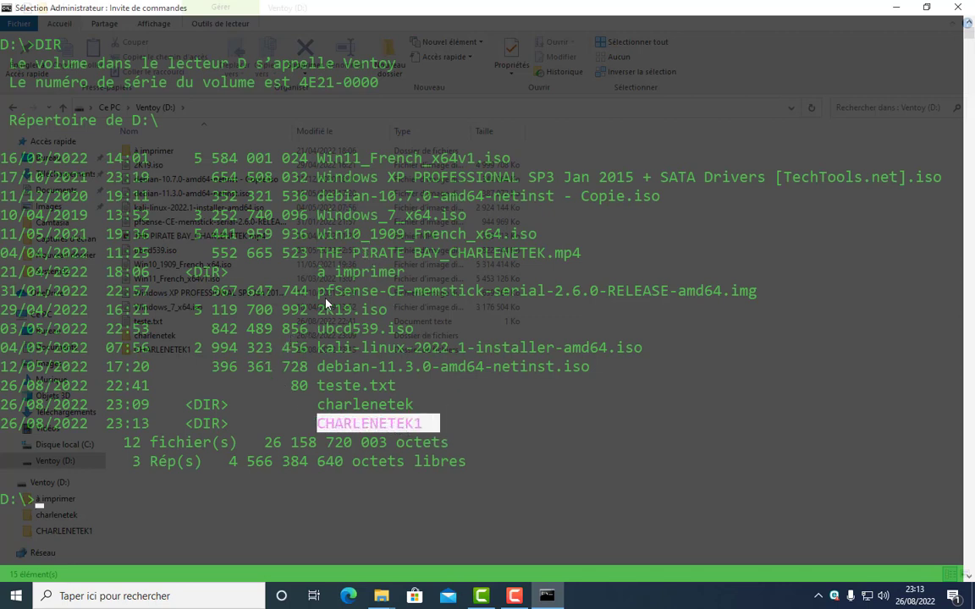
- Change into the CHARLENETEK1 folder with CD and list its contents with DIR
text(CD CHAR)
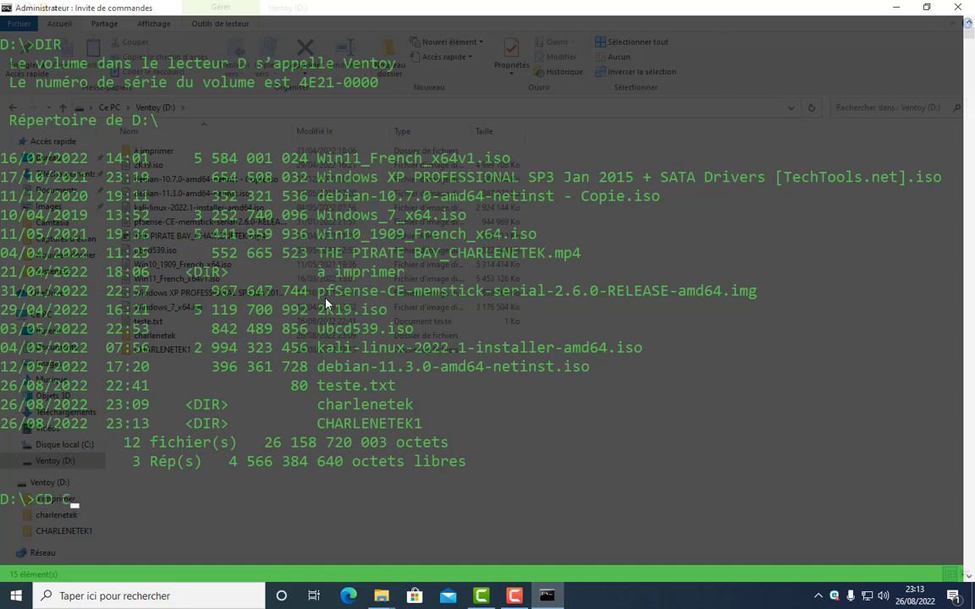
text(LENETEK1)
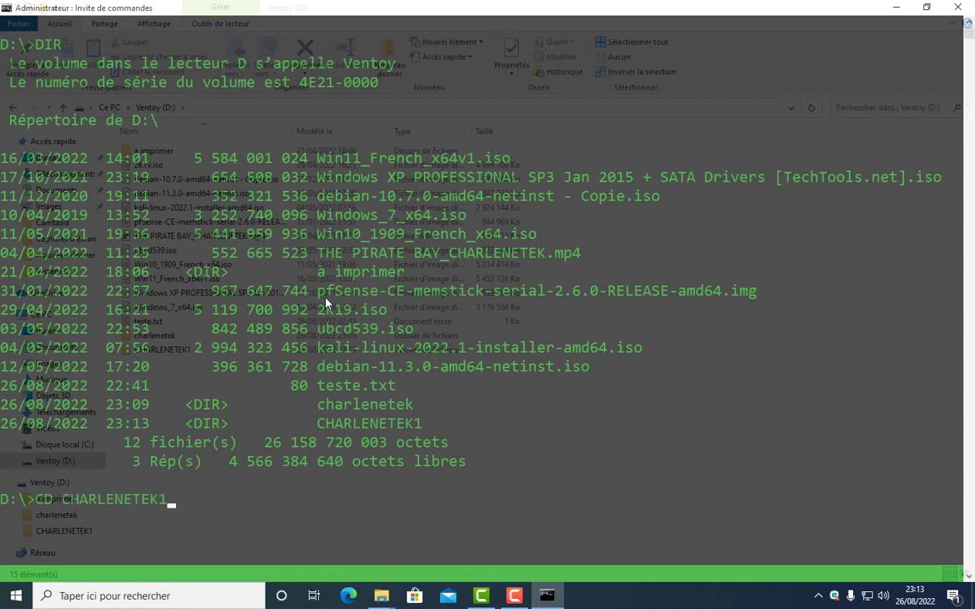
key(Return)
text(DIR)
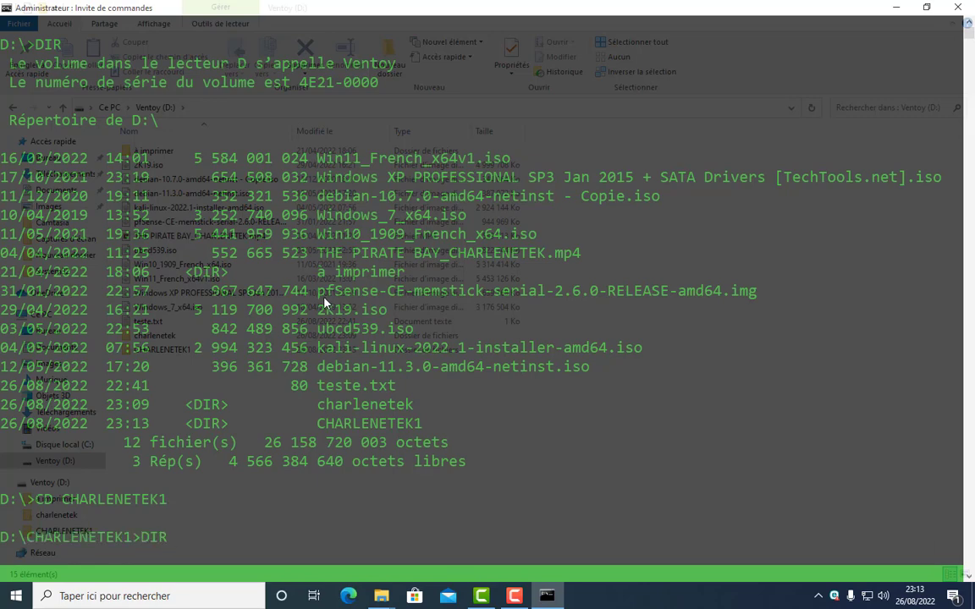
key(Return)
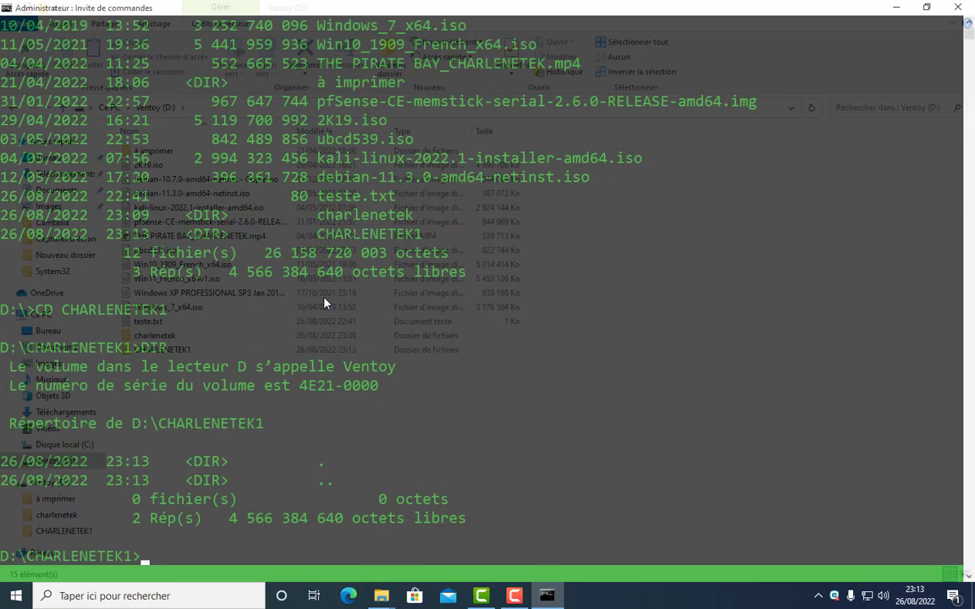
- List CHARLENETEK1 again on a cleared screen, highlight its file count line, and clear the screen
text(CLS)
key(Return)
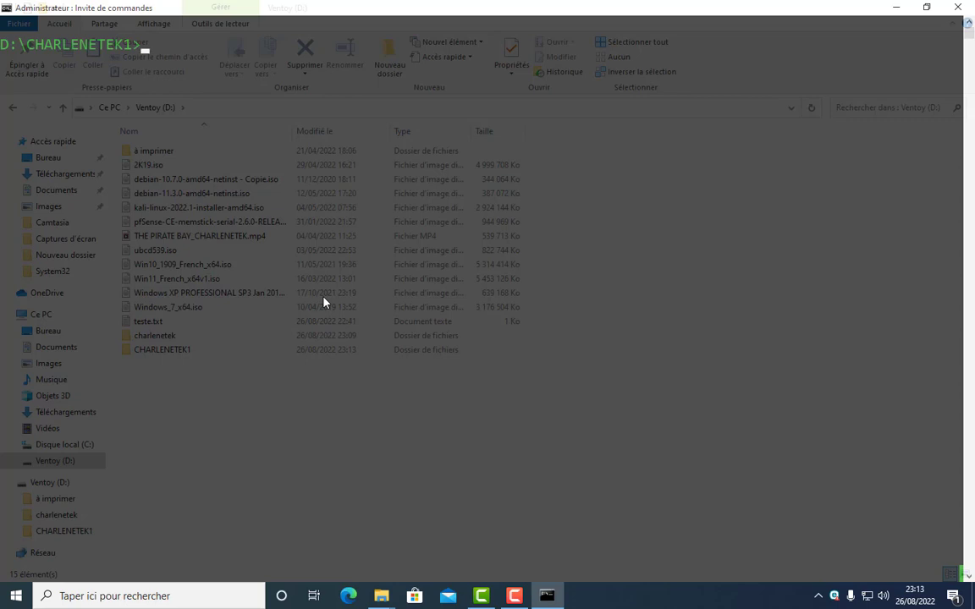
text(DIR)
key(Return)
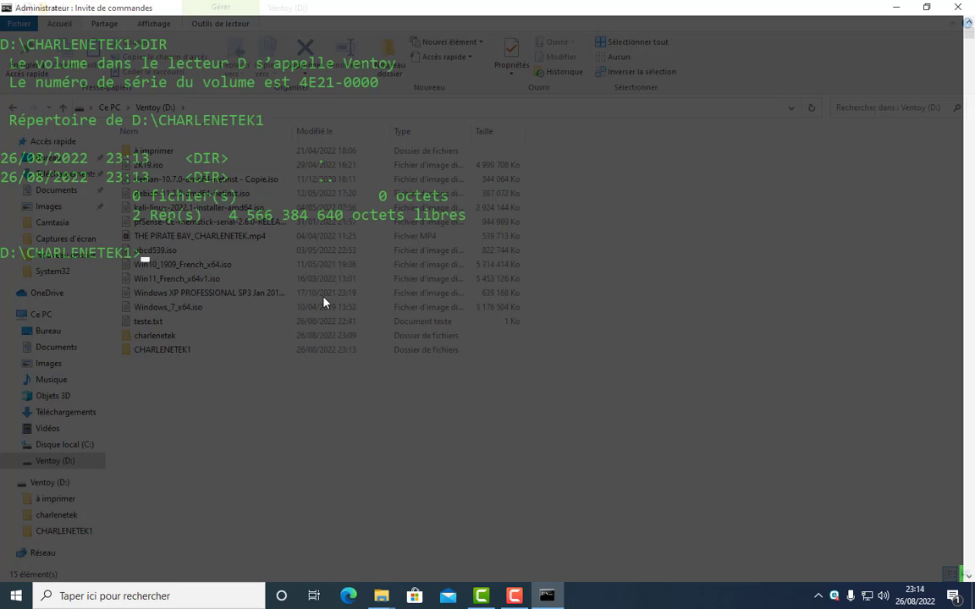
drag(241, 196, 124, 196)
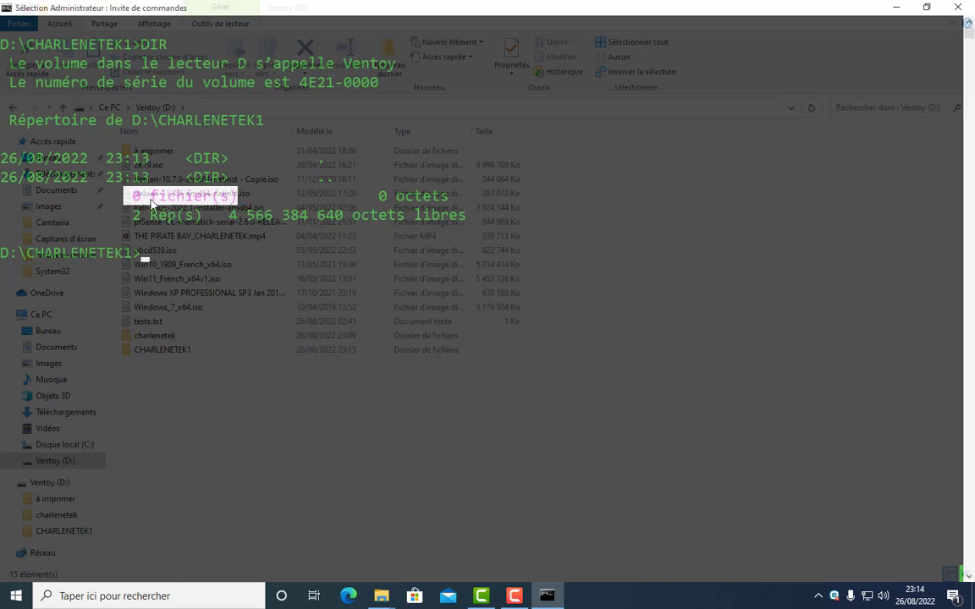
key(ctrl+c)
text(cls)
key(Return)
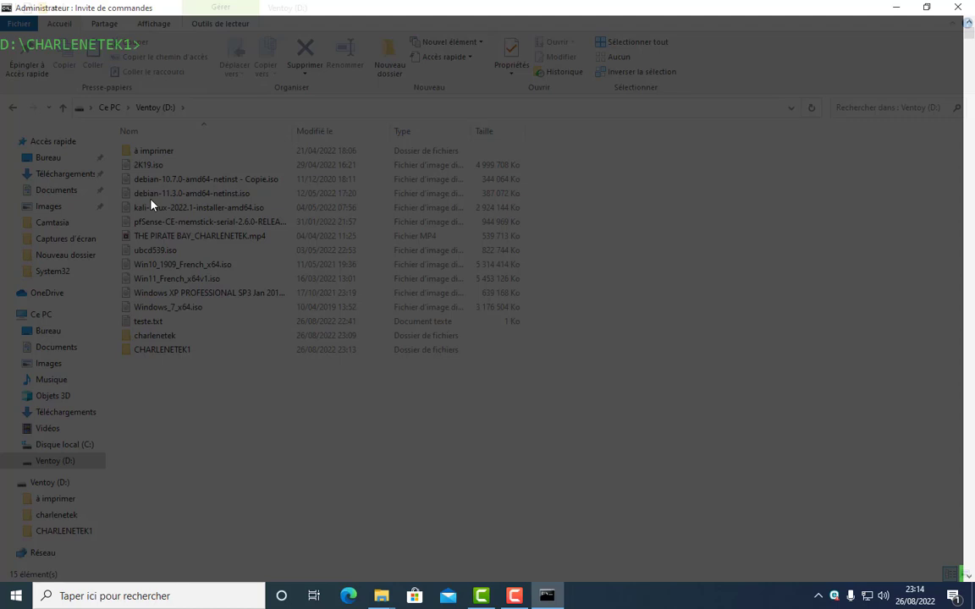
- Try to change into CHARLENETEK with CD directly from inside the CHARLENETEK1 folder
text(CD CHARLENETE)
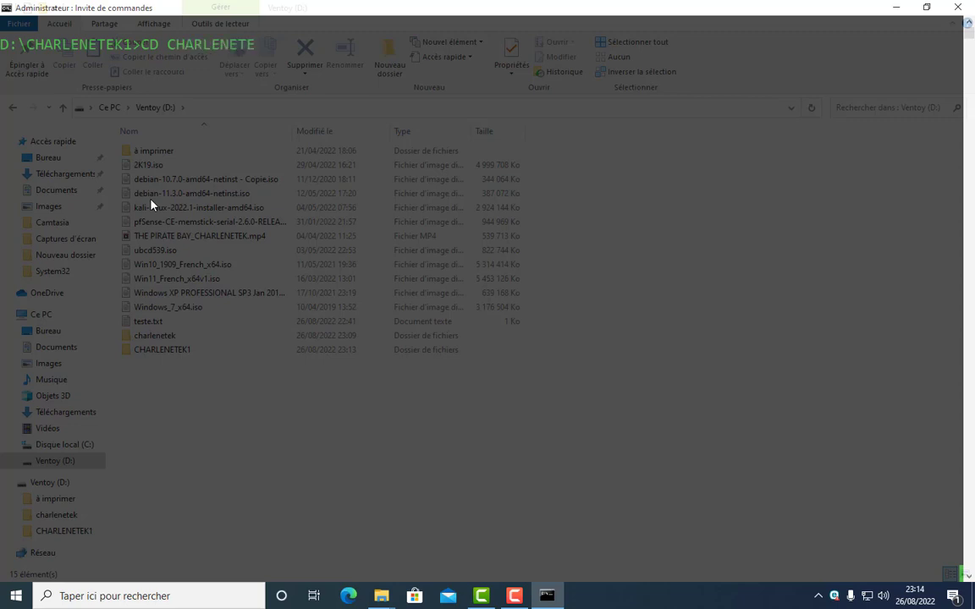
text(K)
key(Return)
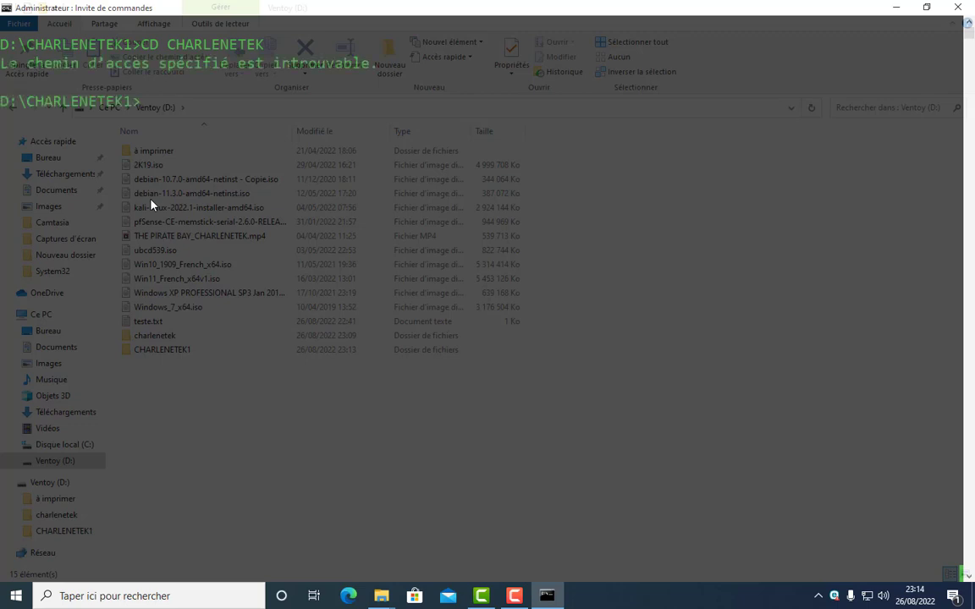
- Go up from CHARLENETEK1 to the D: root with CD .. and clear the screen
text(CD ..)
key(Return)
text(cls)
key(Return)
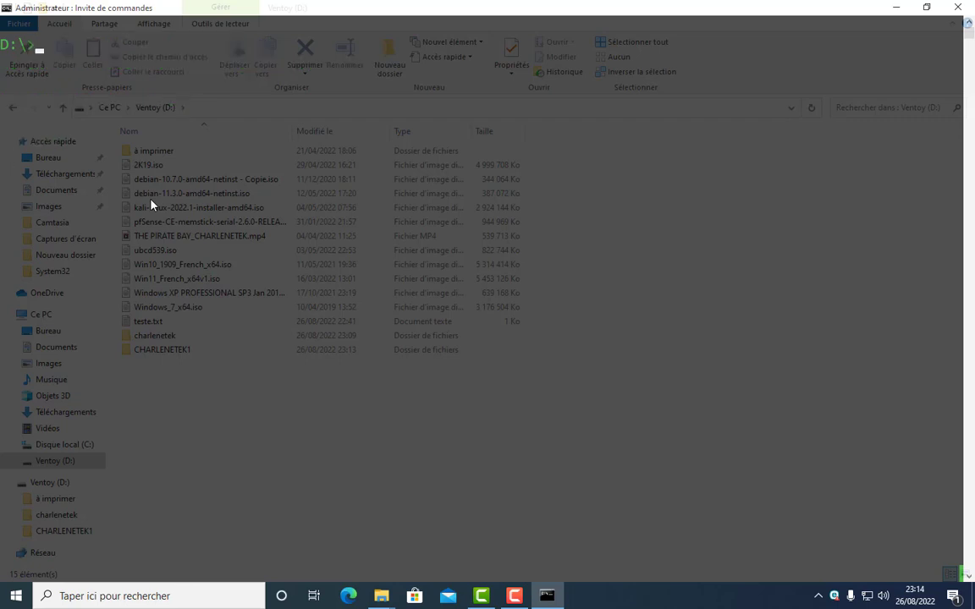
- Change into the charlenetek folder with CD and list its text files with DIR
text(CD CHARLE)
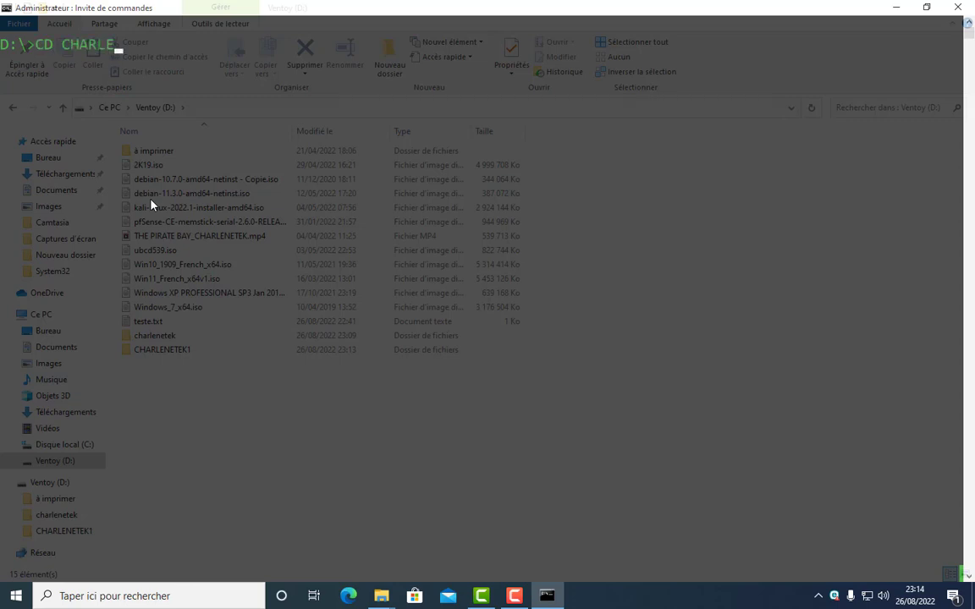
text(NETEK)
key(Return)
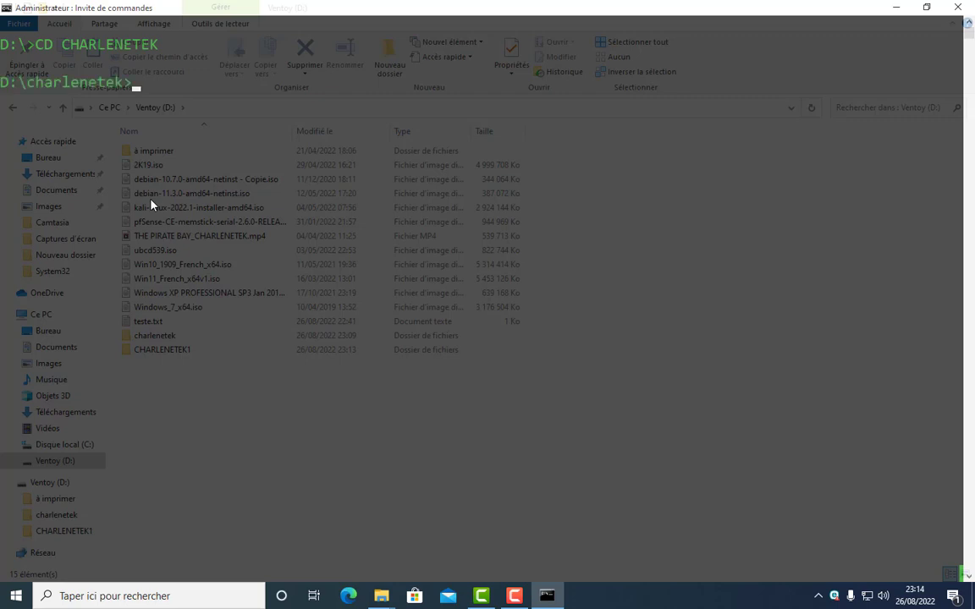
text(DIR)
key(Return)
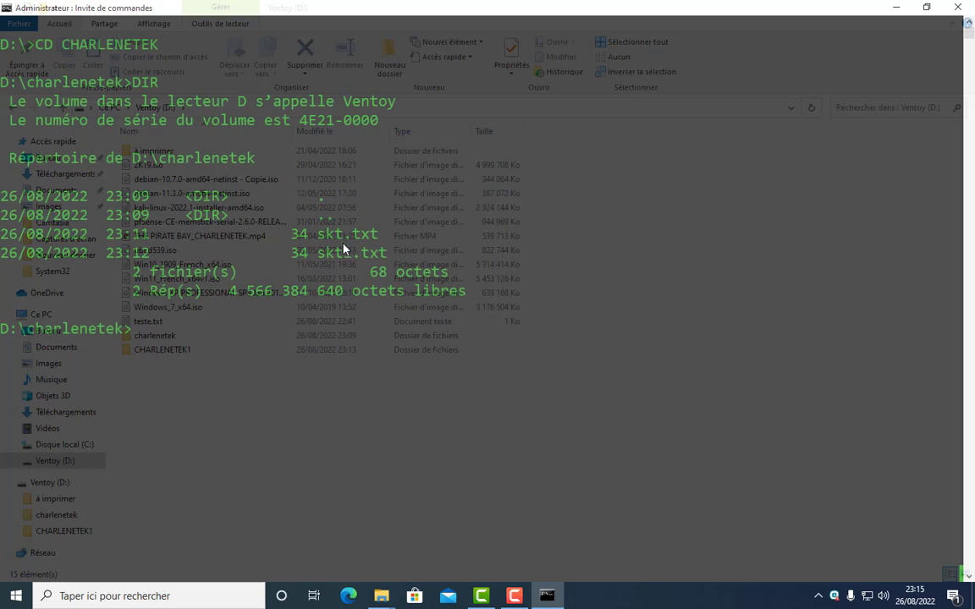
- Leave the charlenetek folder for the D: root with CD .. and clear the screen
text(CD ..)
key(Return)
text(cls)
key(Return)
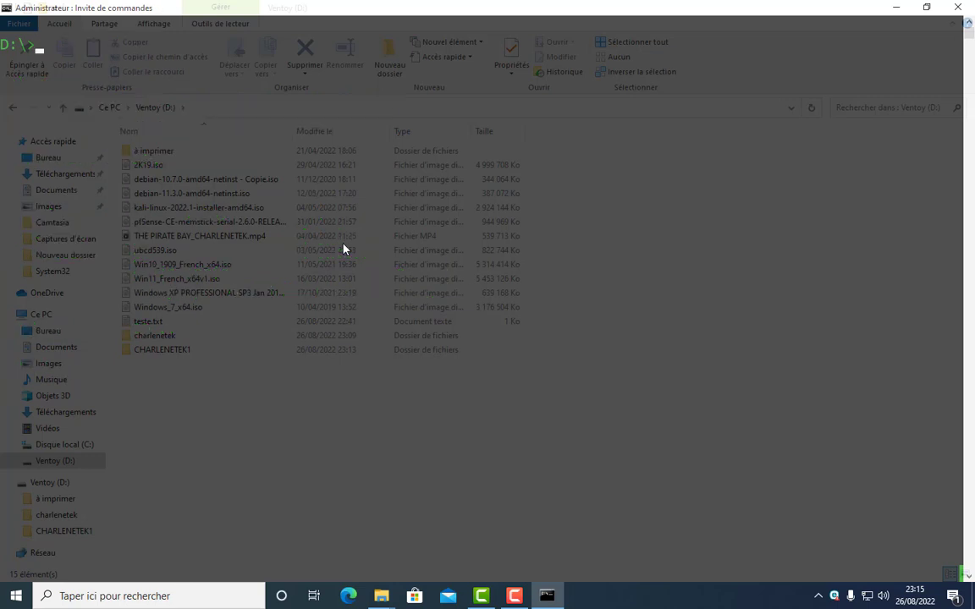
- Copy all files from D:\charlenetek to d:\charlenetek1 with the COPY command
text(COPY)
text(D:\)
text(charlen)
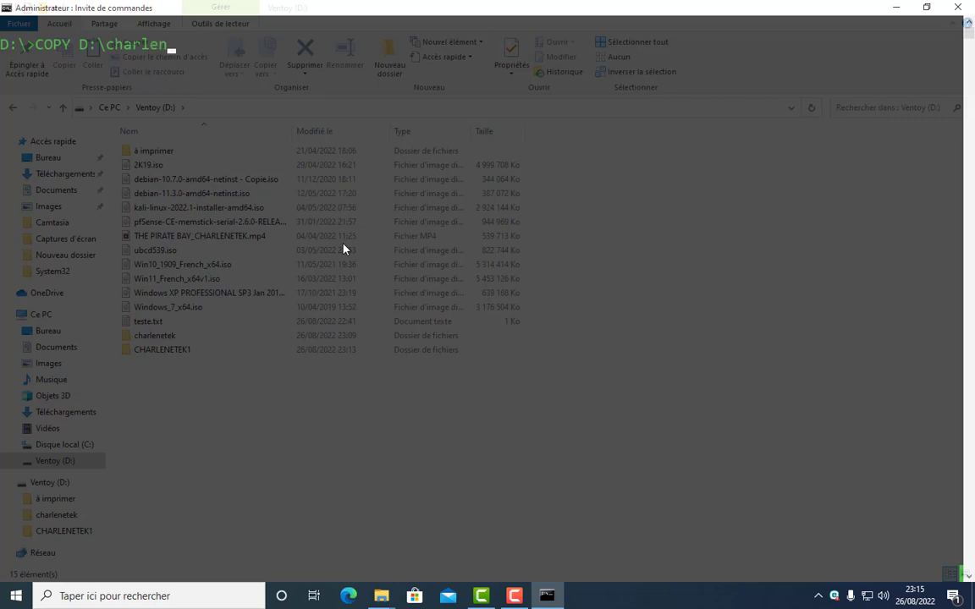
text(etek d)
text(:)
text(\)
text(charlenet)
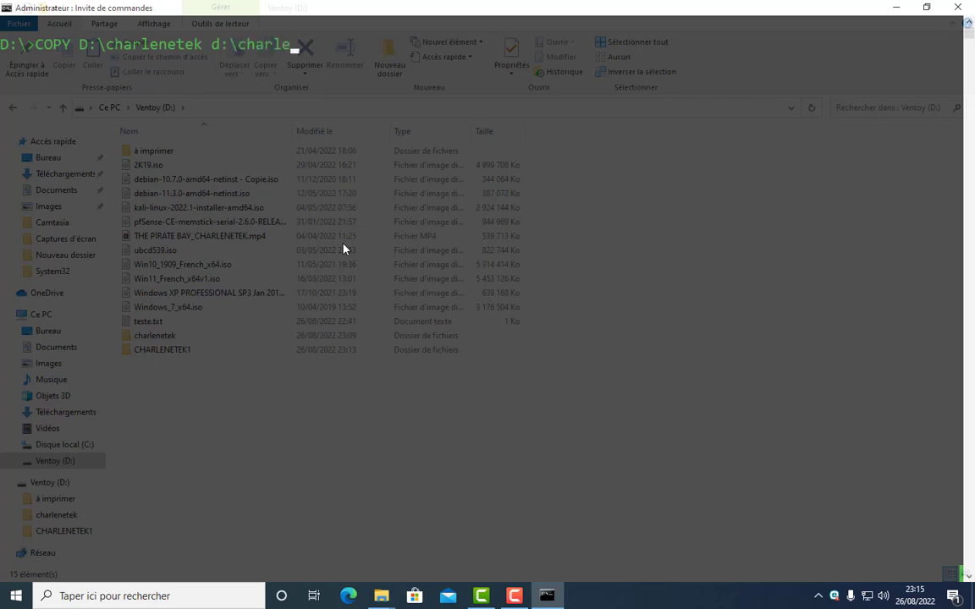
text(ek1)
key(Return)
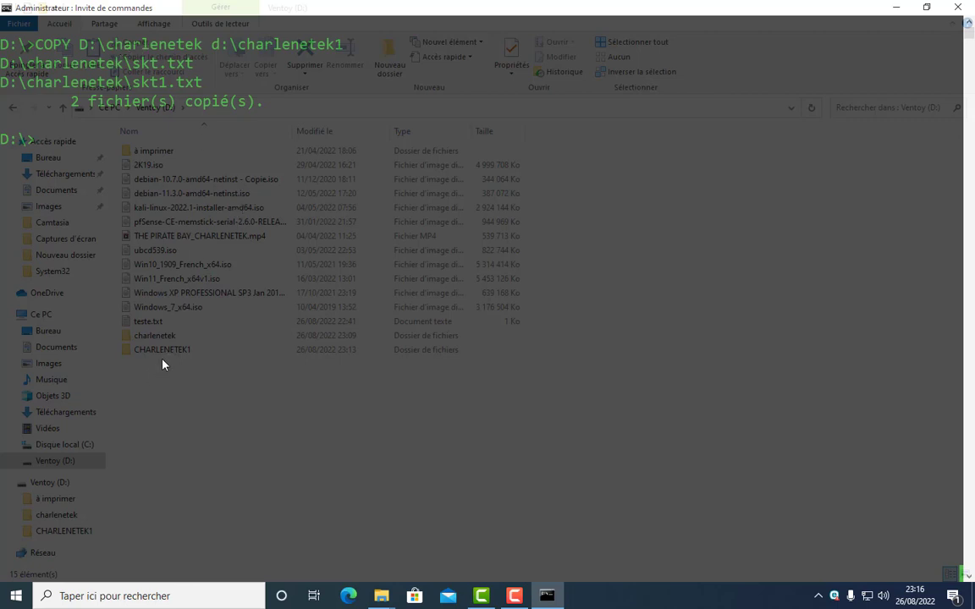
- Change into the charlenetek1 folder to list its files with DIR, and return to the D: root with CD ..
text(cd charlenetek1)
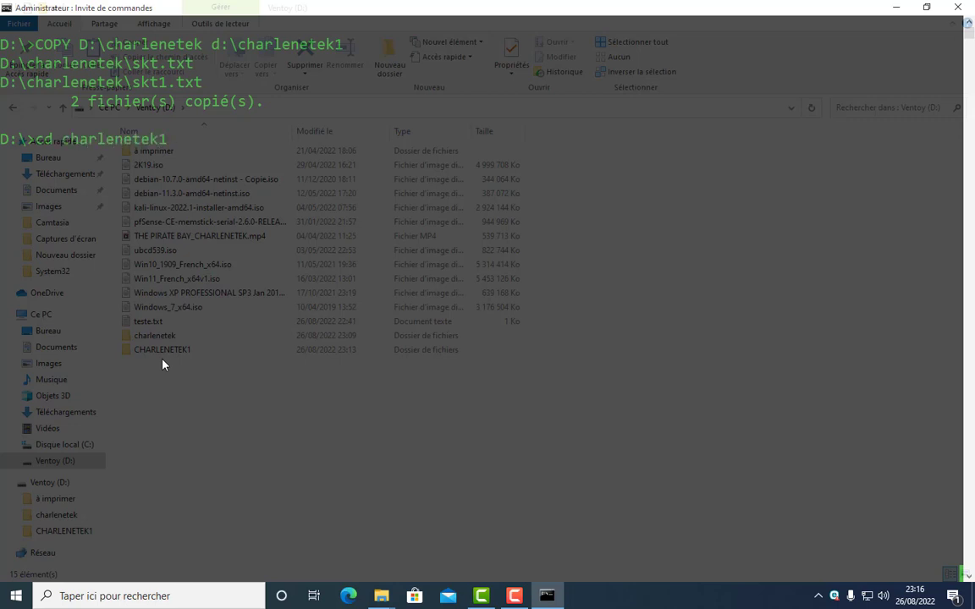
key(Return)
text(dir)
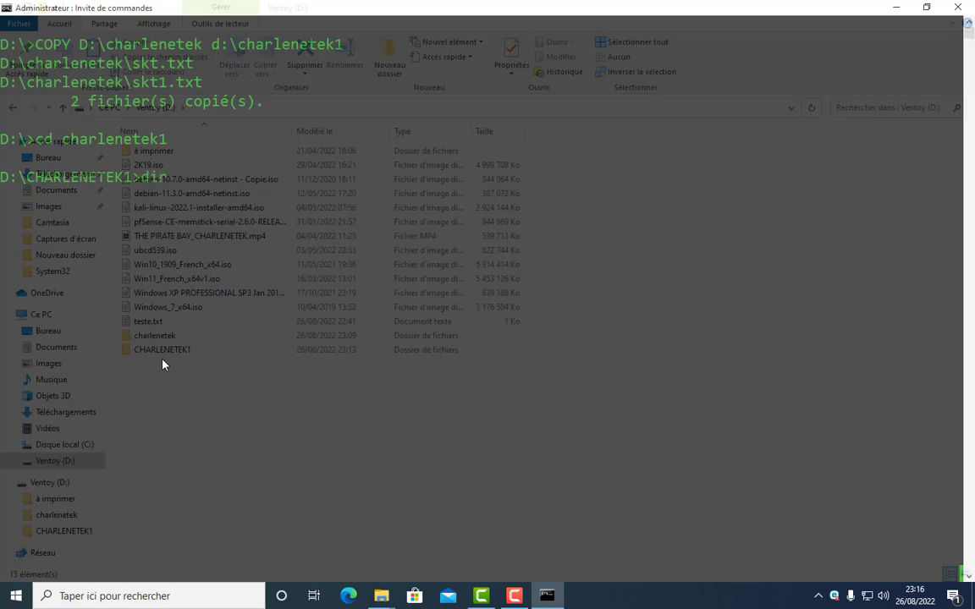
key(Return)
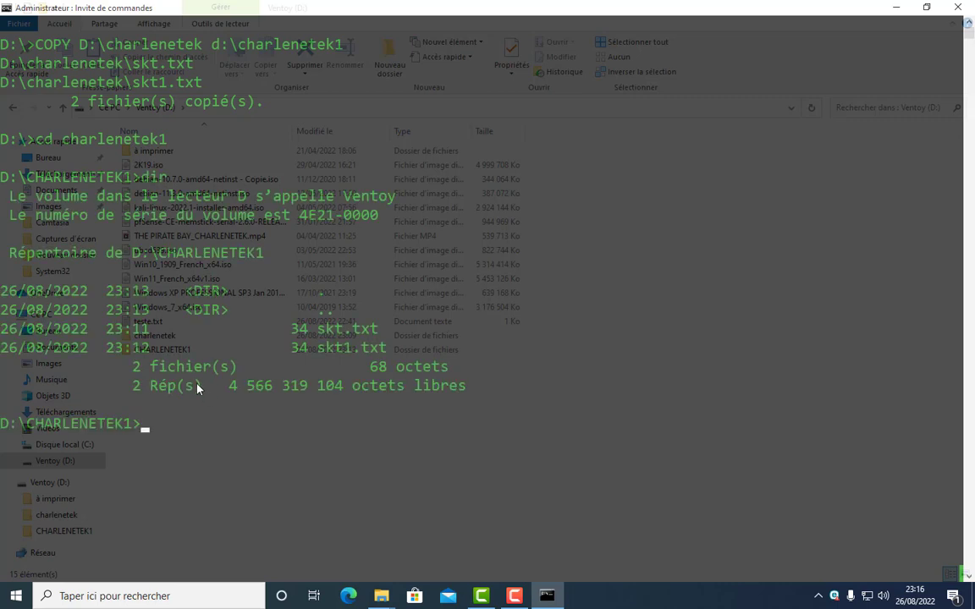
drag(124, 366, 220, 370)
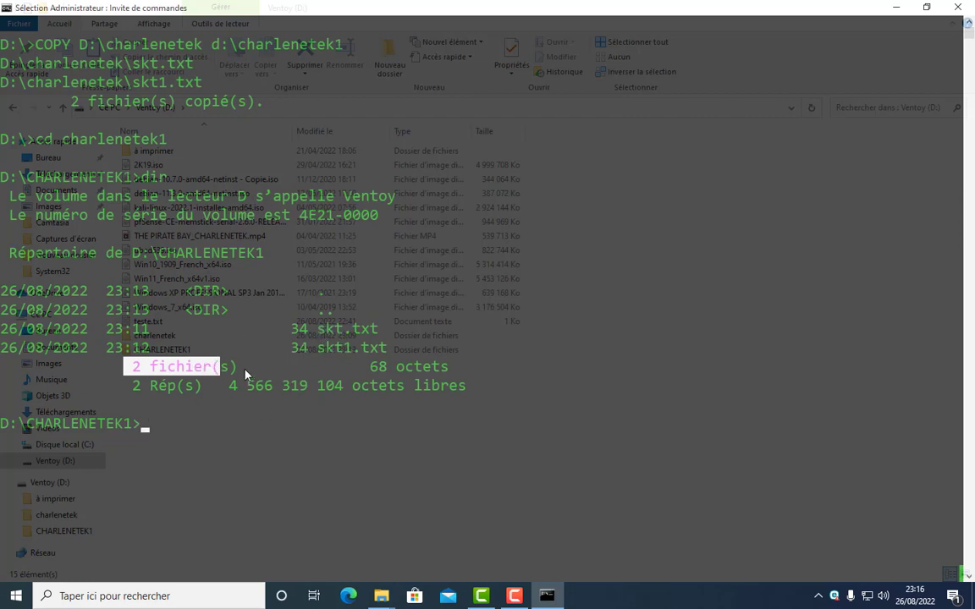
text(cd ..)
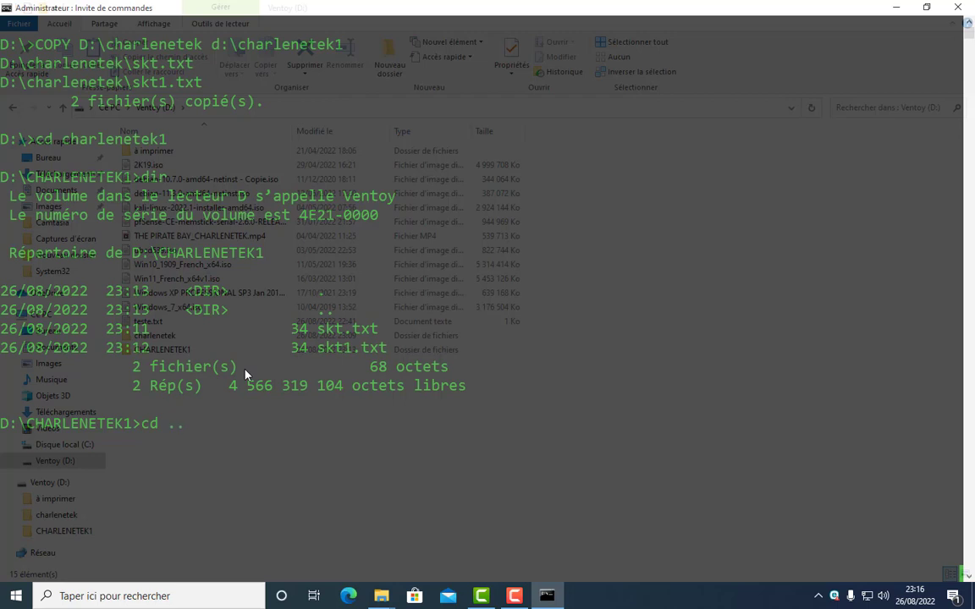
key(Return)
- Try to enter the charlenetek folder from the D: root with the commands charlenetek and cdcharlenetek
text(charlenet)
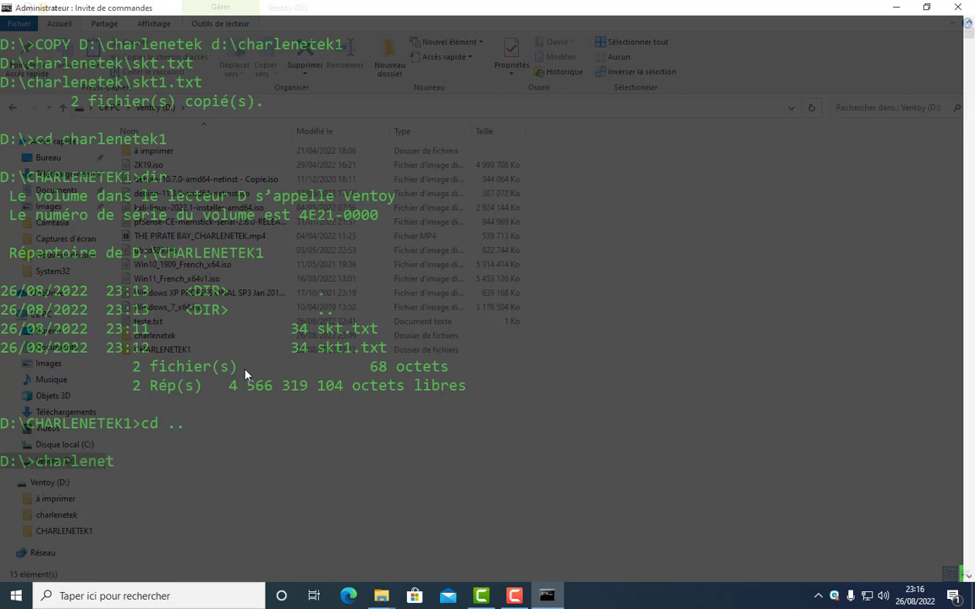
text(ek)
key(Return)
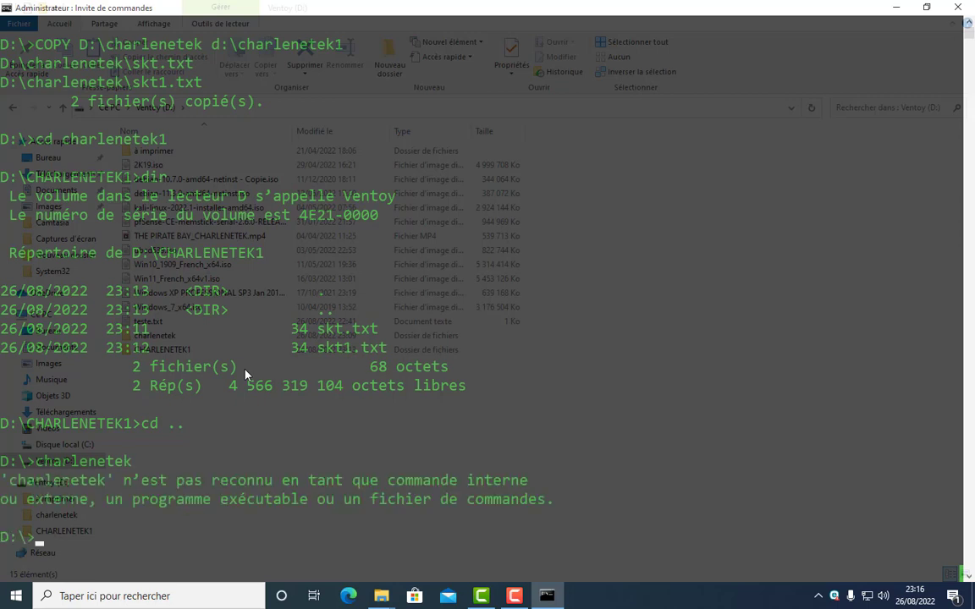
key(Up)
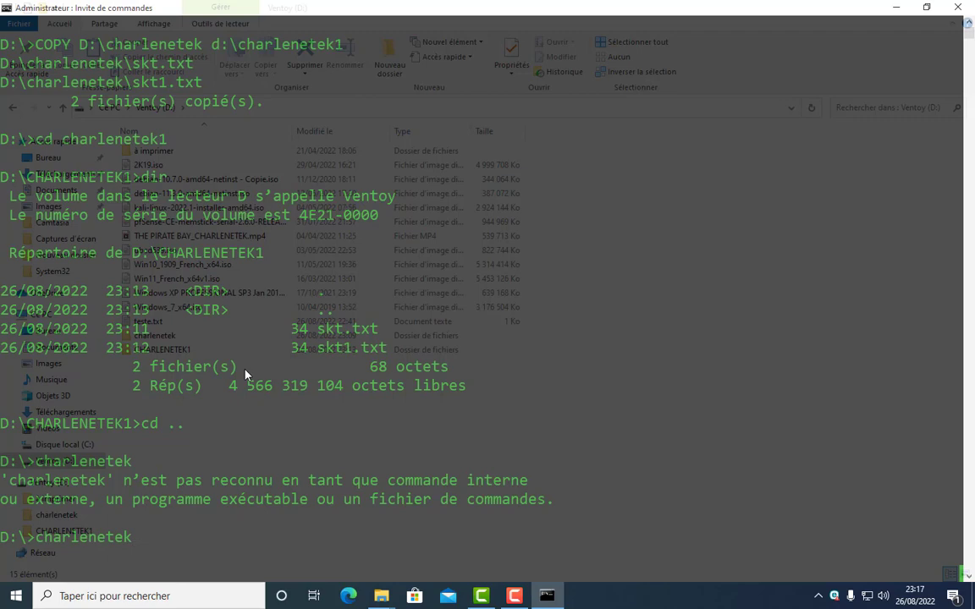
key(Left)
key(Home)
text(cd)
key(Return)
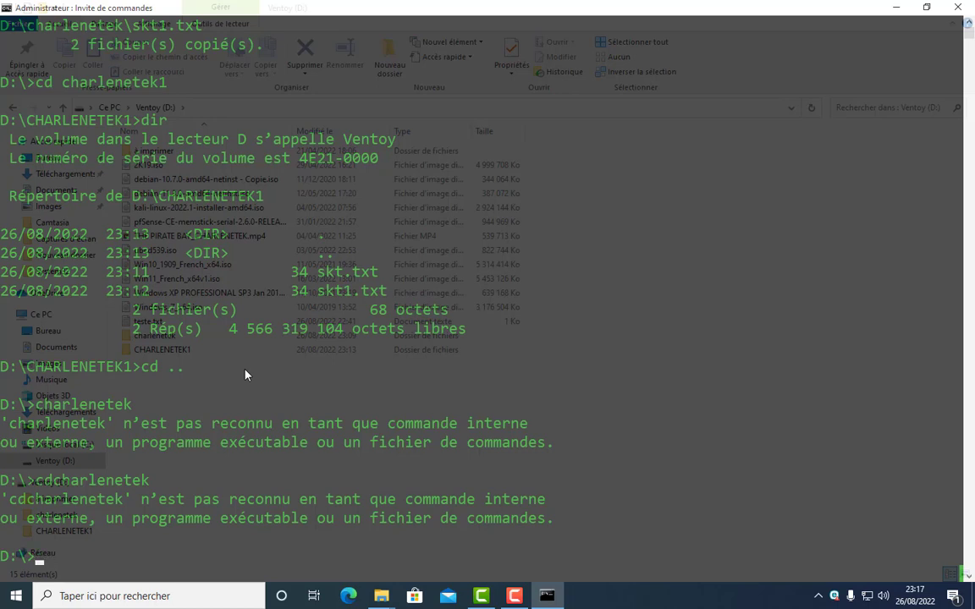
- Correct the recalled command to cd charlenetek and run it to enter the charlenetek folder
key(Up)
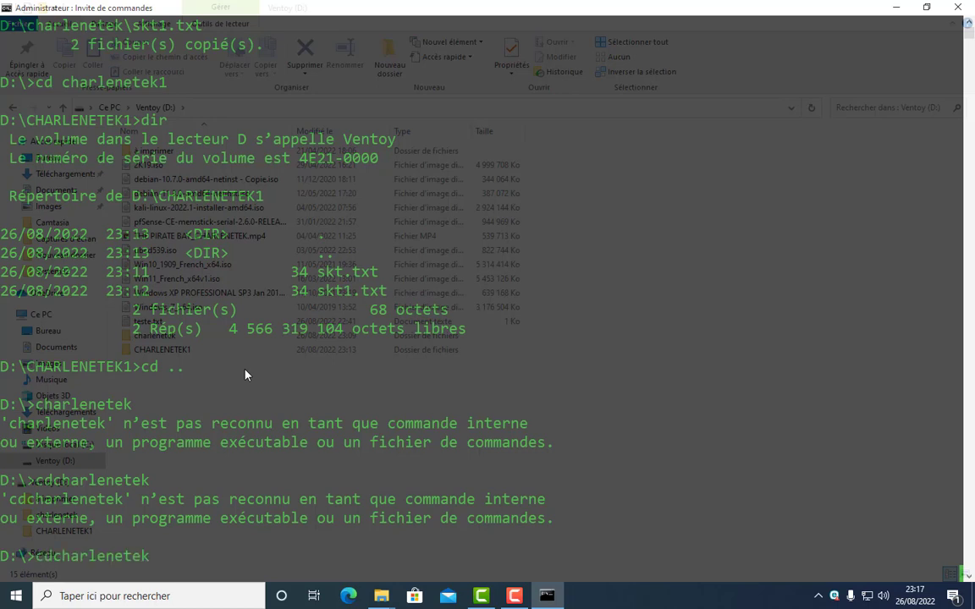
key(Left)
key(Left)
key(Left)
key(Left)
key(Left)
key(Left)
key(Left)
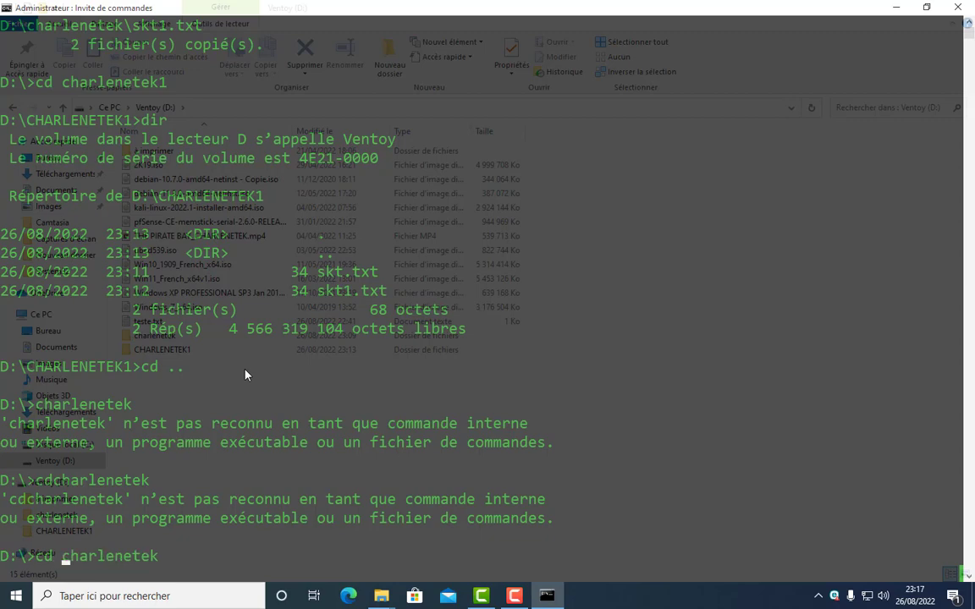
key(Return)
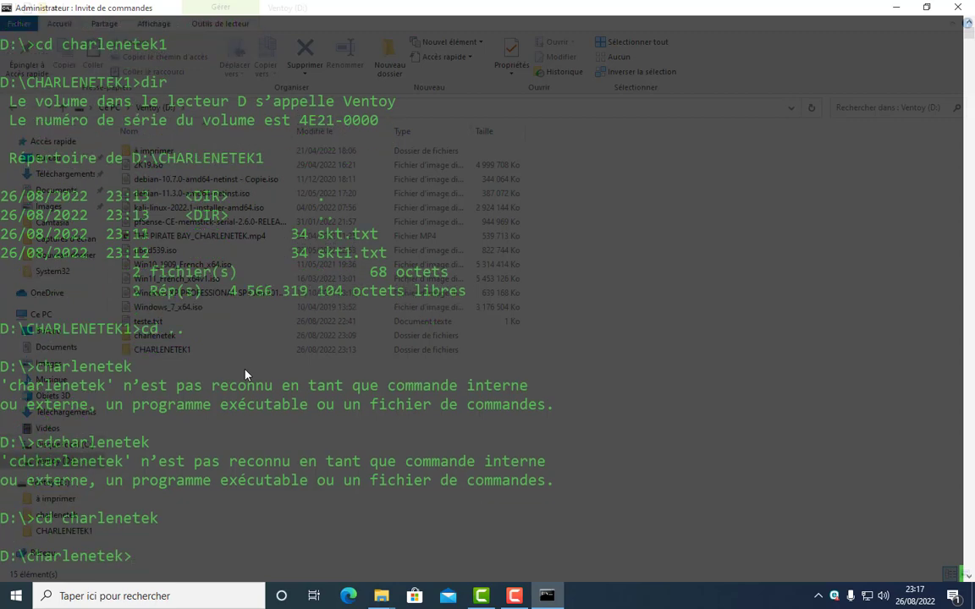
- Clear the screen with CLS and list the charlenetek folder's files with DIR
text(cls)
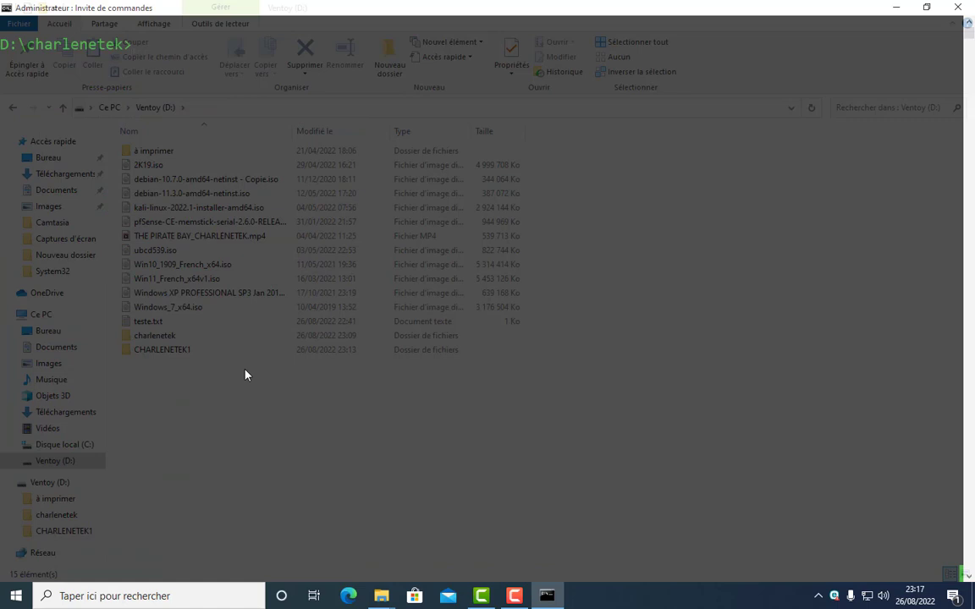
text(dir)
key(Return)
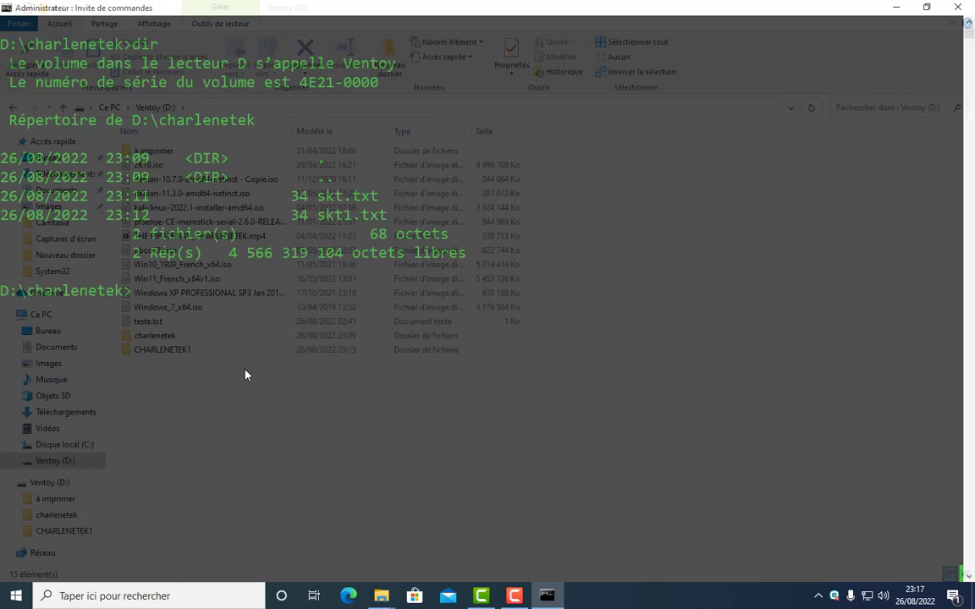
- Go up from charlenetek to the D: root with CD .. and enter mk at the prompt
text(cd ..)
key(Return)
text(mkt)
key(BackSpace)
- Set the console window's opacity to about 91% in its colour properties and apply the change
right_click(301, 8)
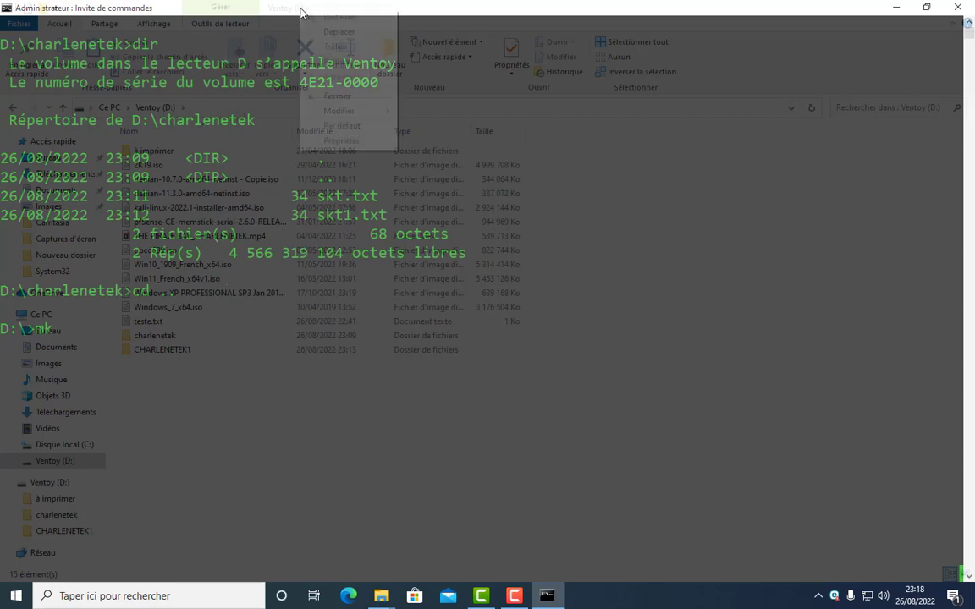
click(342, 140)
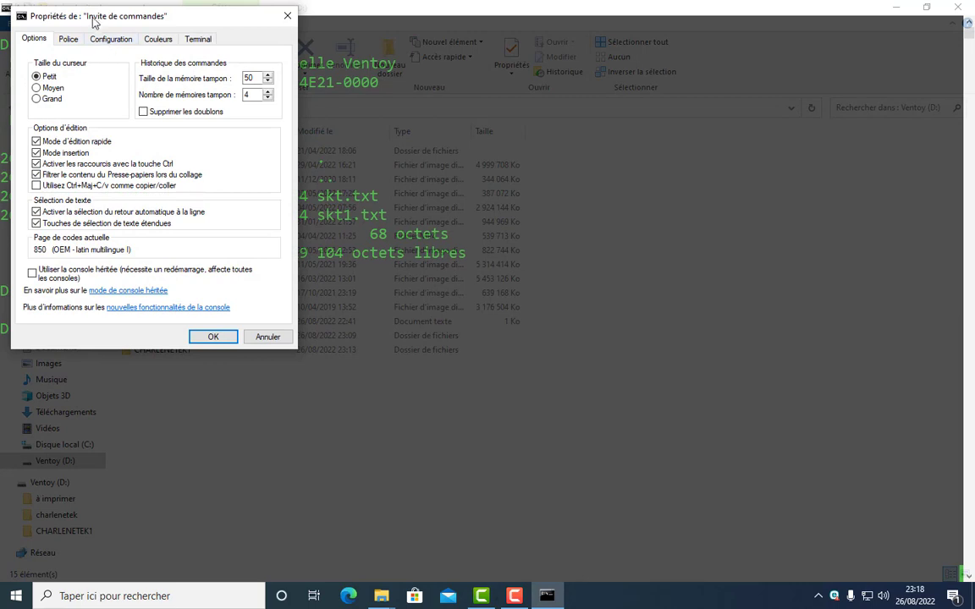
click(155, 40)
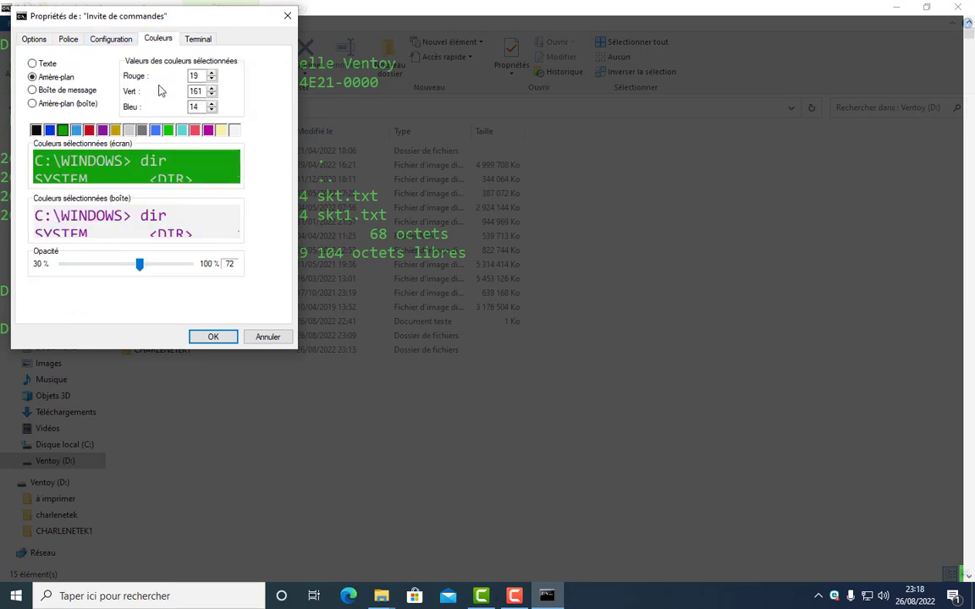
click(134, 265)
click(134, 265)
click(148, 266)
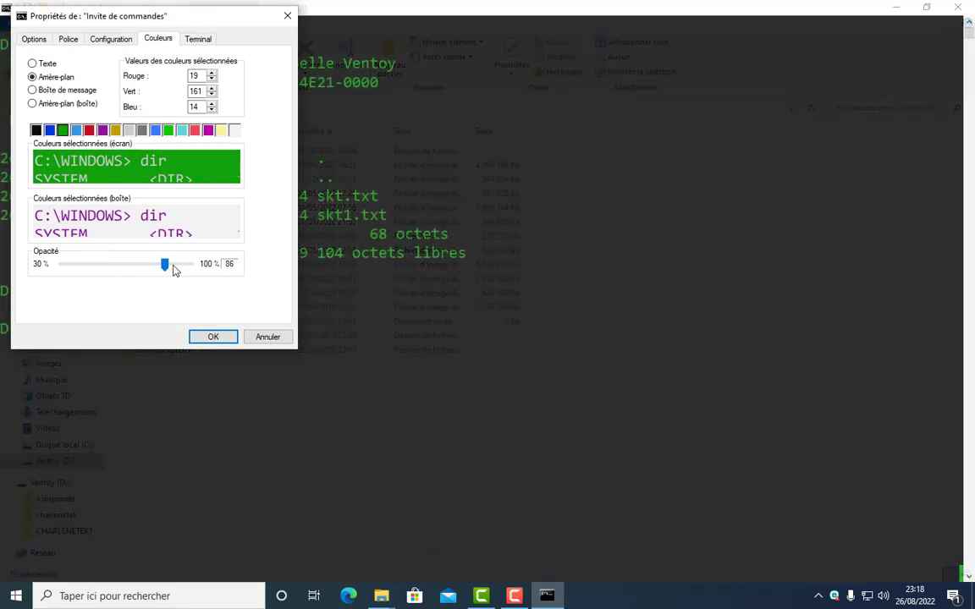
click(176, 267)
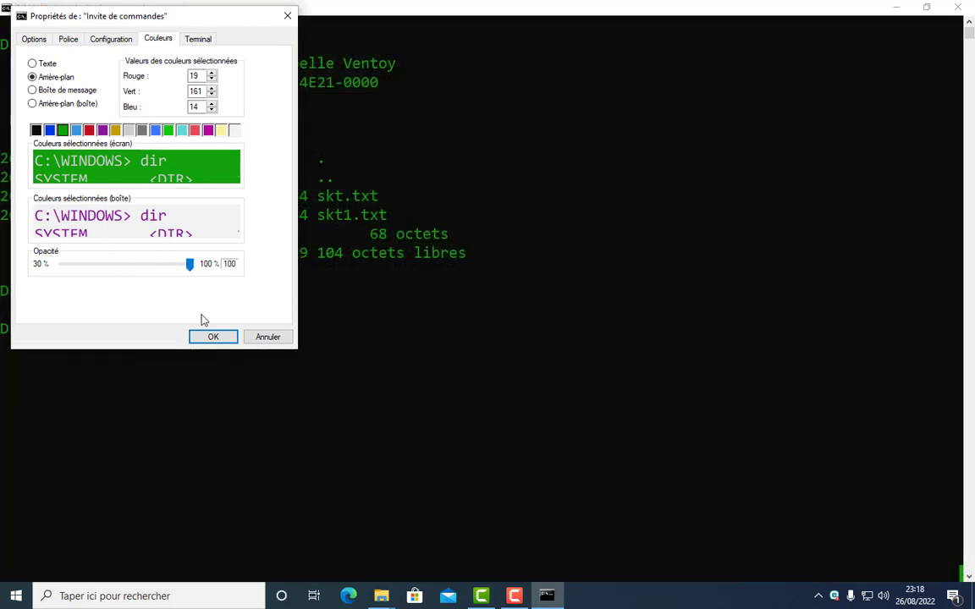
click(185, 268)
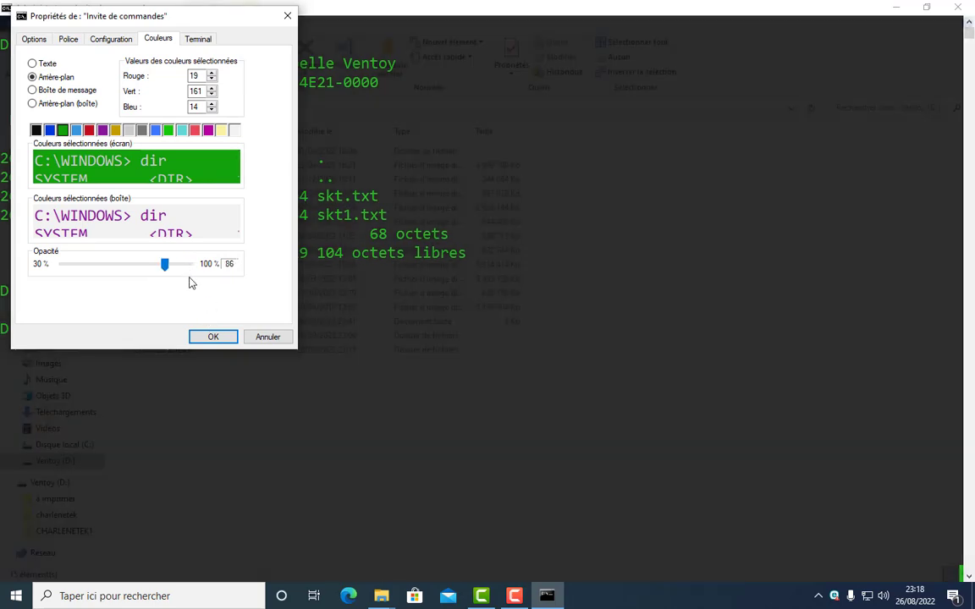
drag(166, 267, 177, 265)
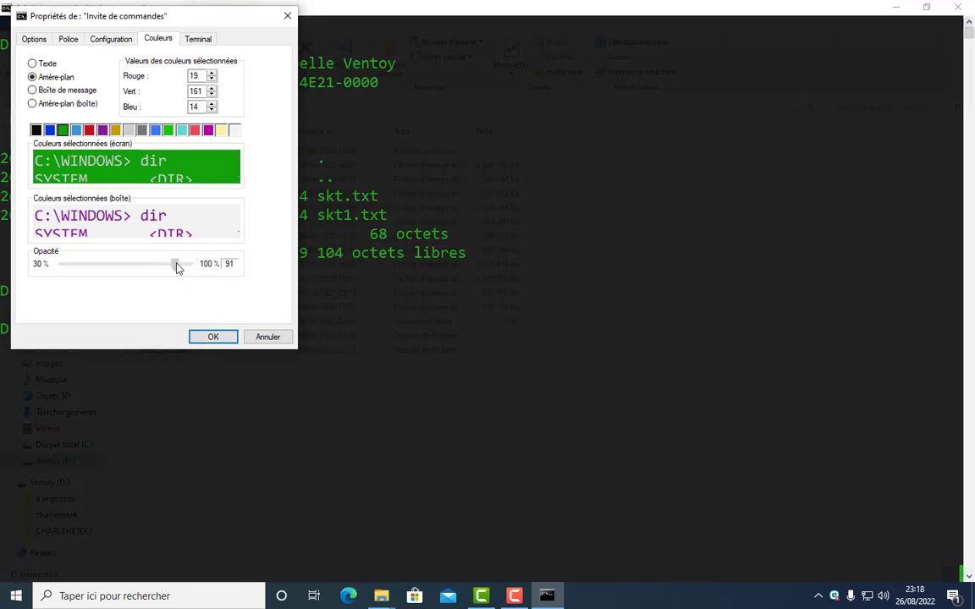
click(212, 337)
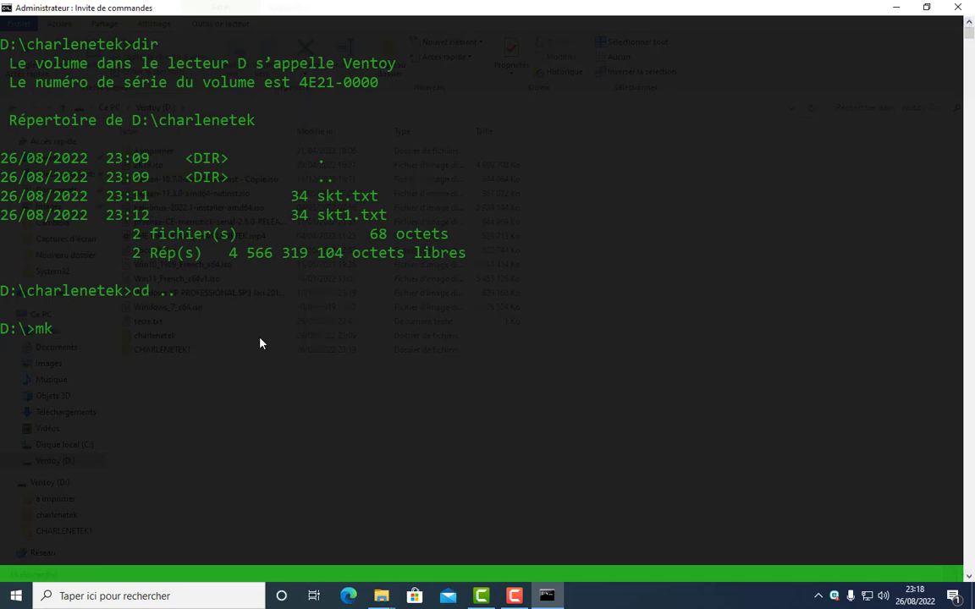
- Complete the MKDIR command to create a folder named charlenetek2 in the D: root
text(mkdir)
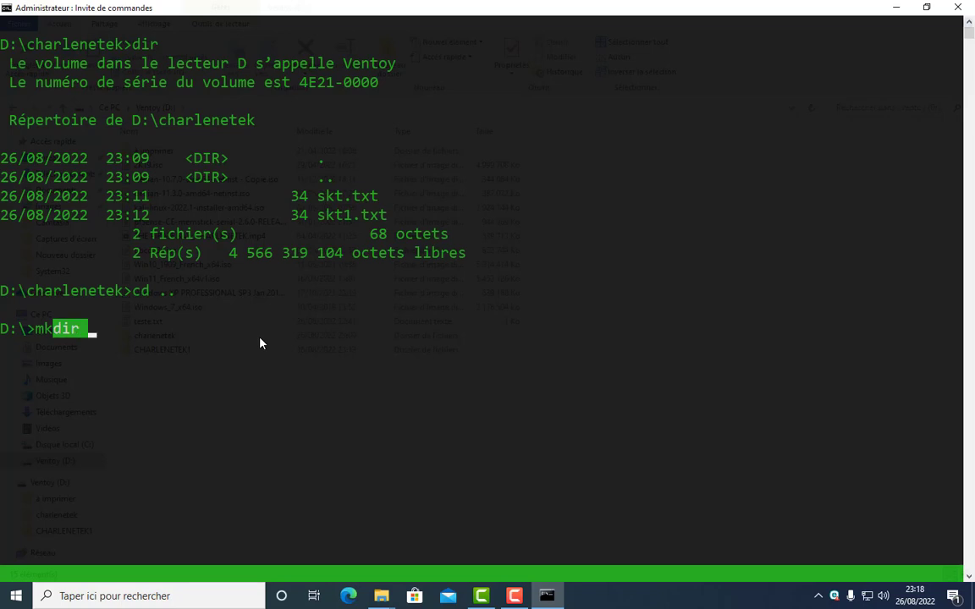
text( charlenetek)
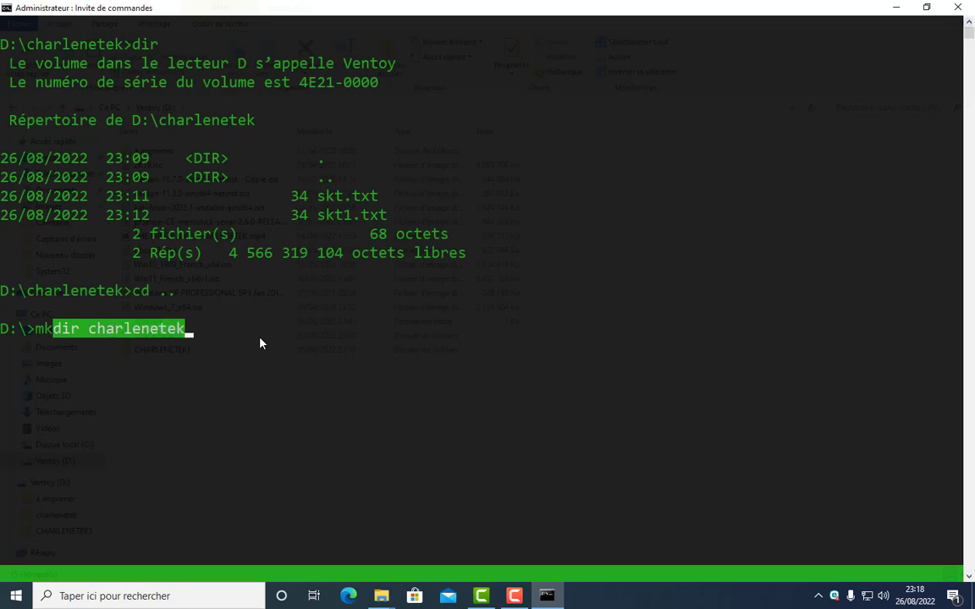
text(2)
key(Return)
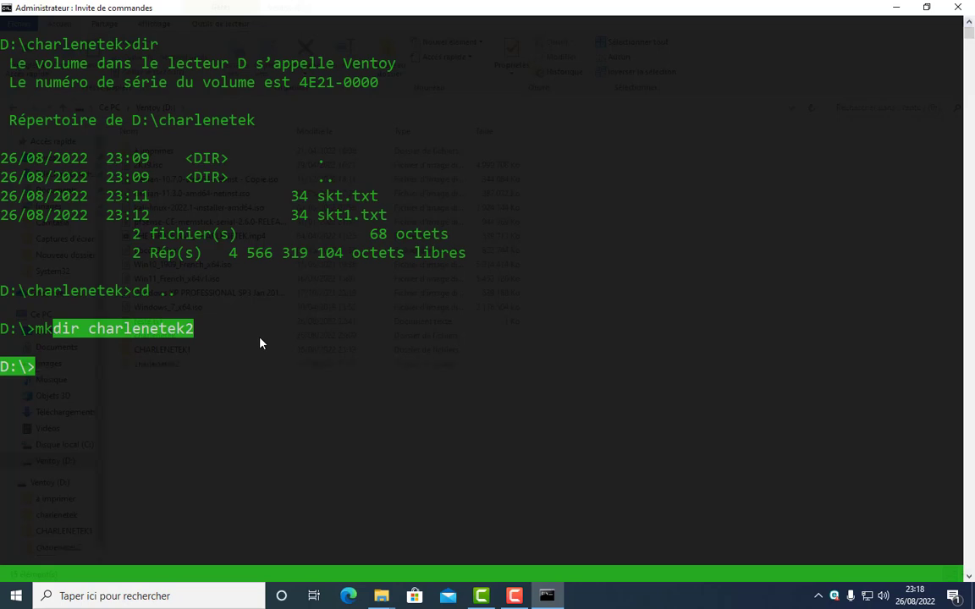
- Change into the charlenetek2 folder with CD and list its contents with DIR
text(cd char)
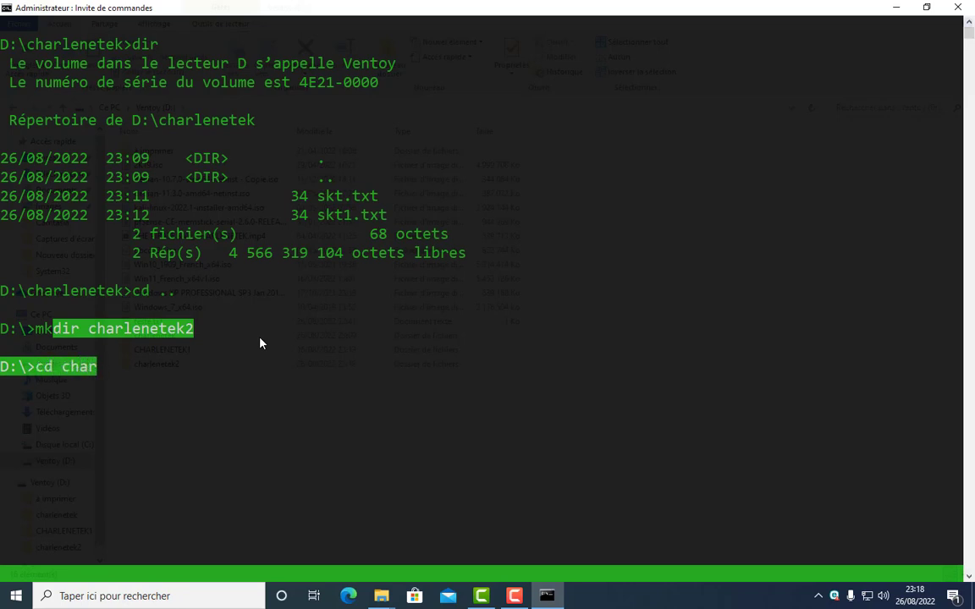
text(lenetek)
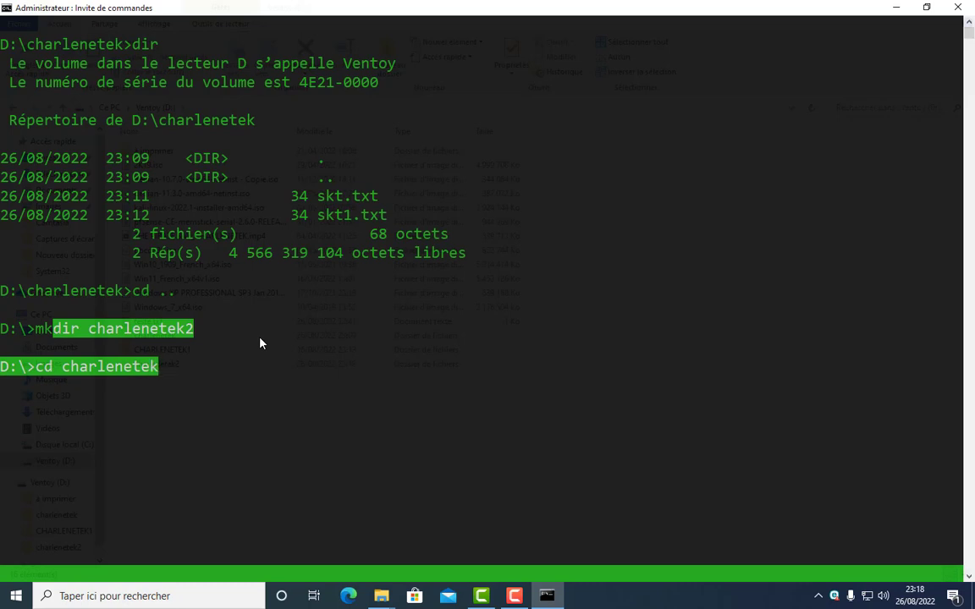
text(2)
key(Return)
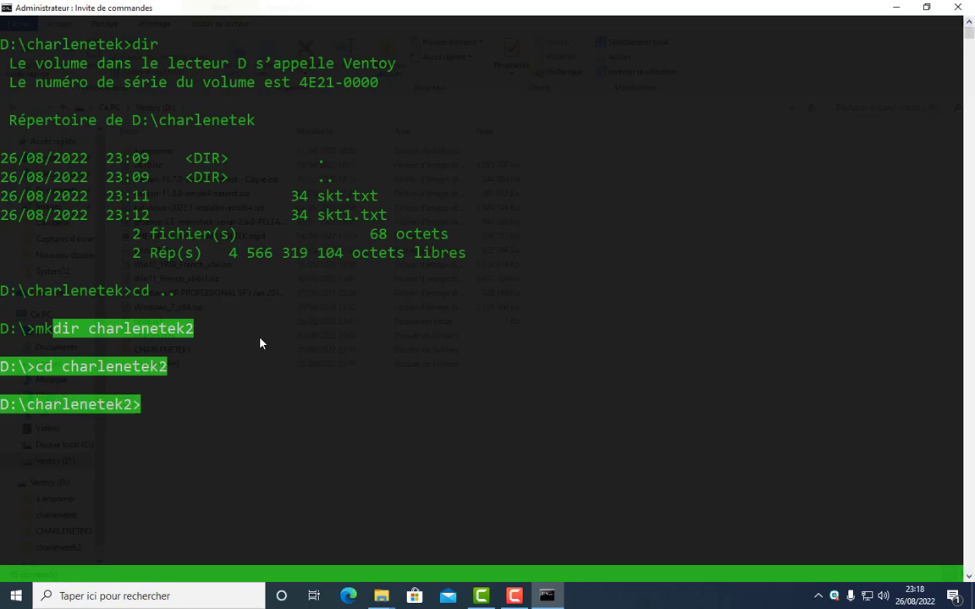
text(die)
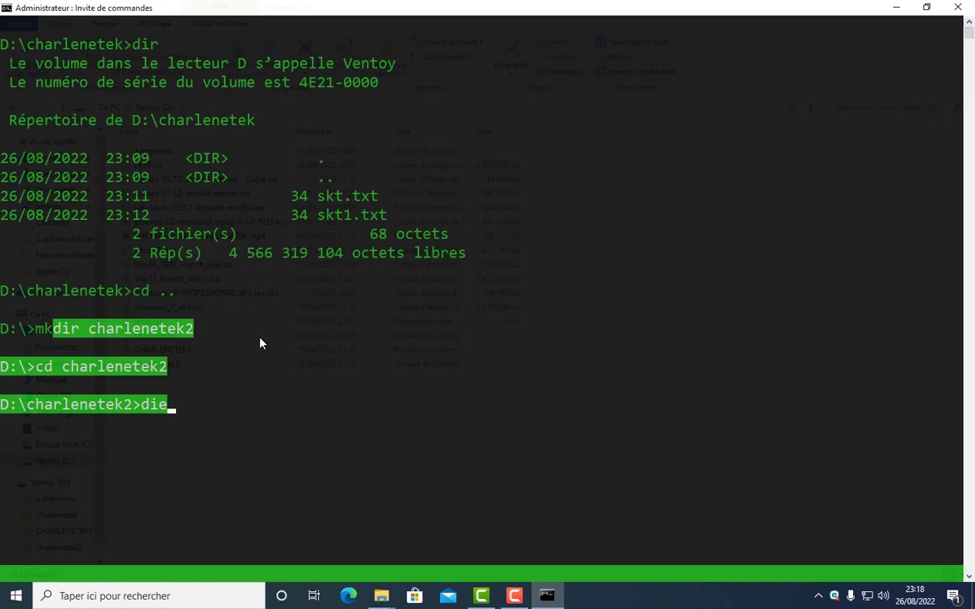
key(BackSpace)
text(r)
key(Return)
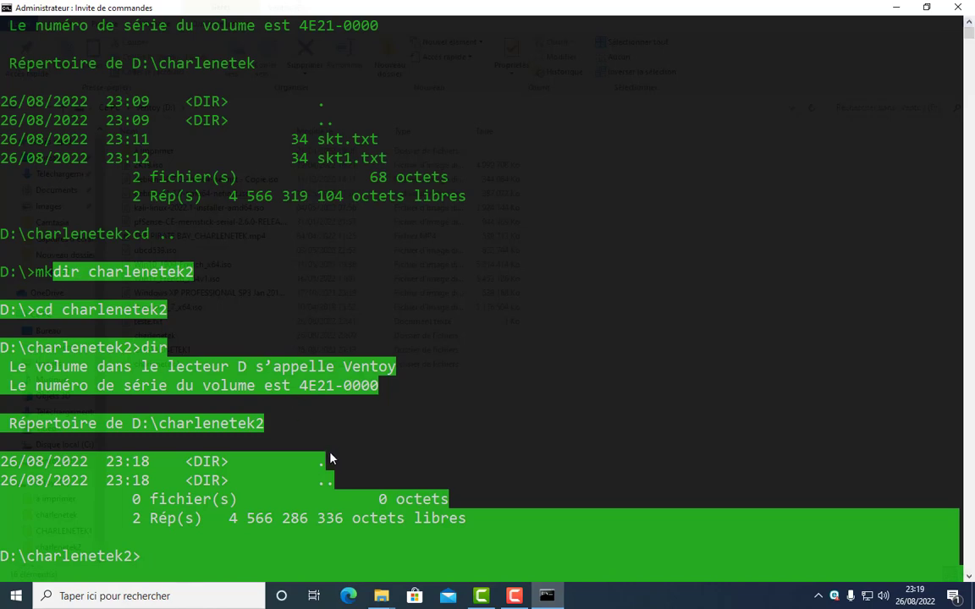
- Clear the screen in the charlenetek2 folder with CLS
scroll(330, 459, down, 3)
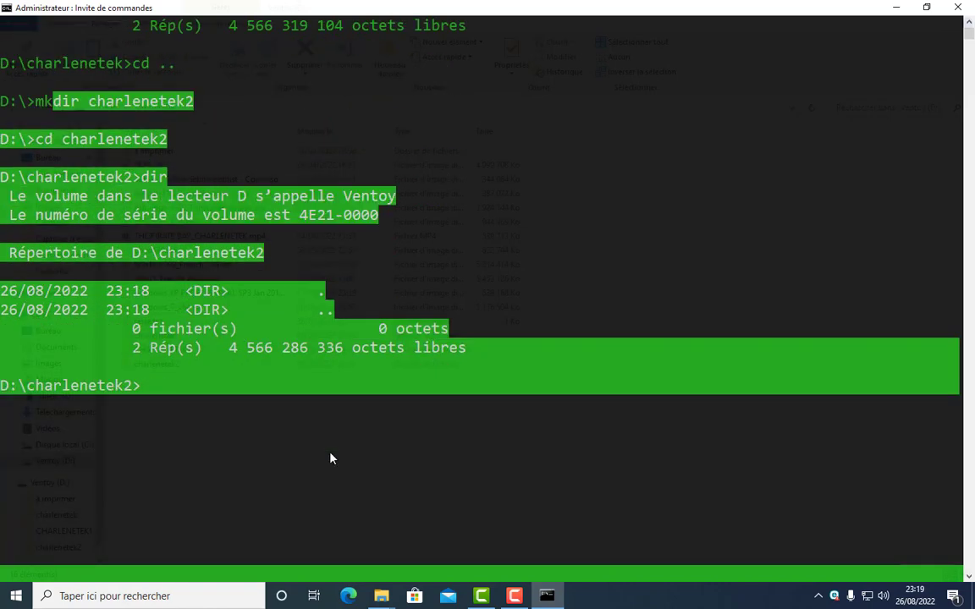
text(ls)
key(Return)
- Try to set the console text colour with the command clor a
text(clo)
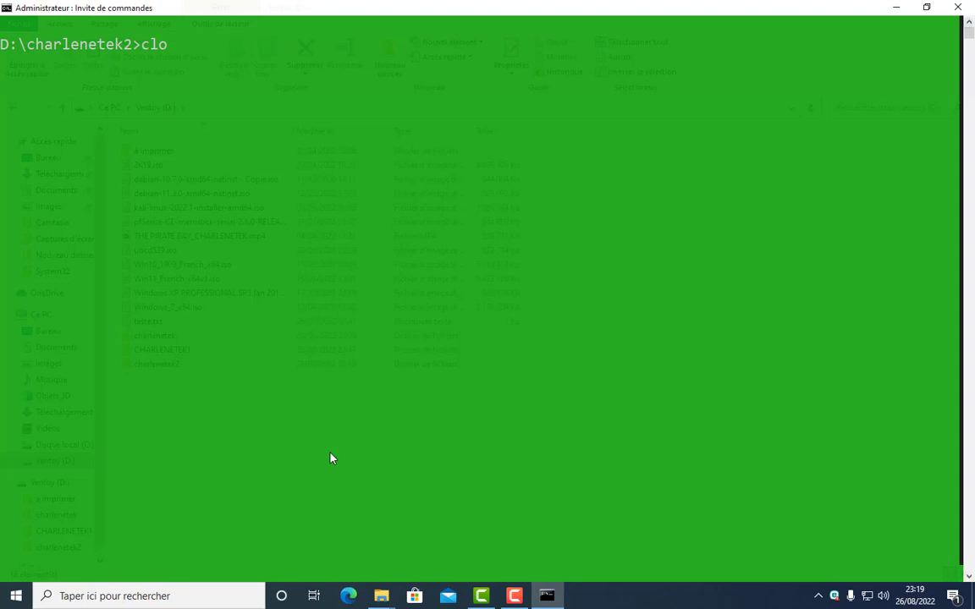
text(r a)
key(Return)
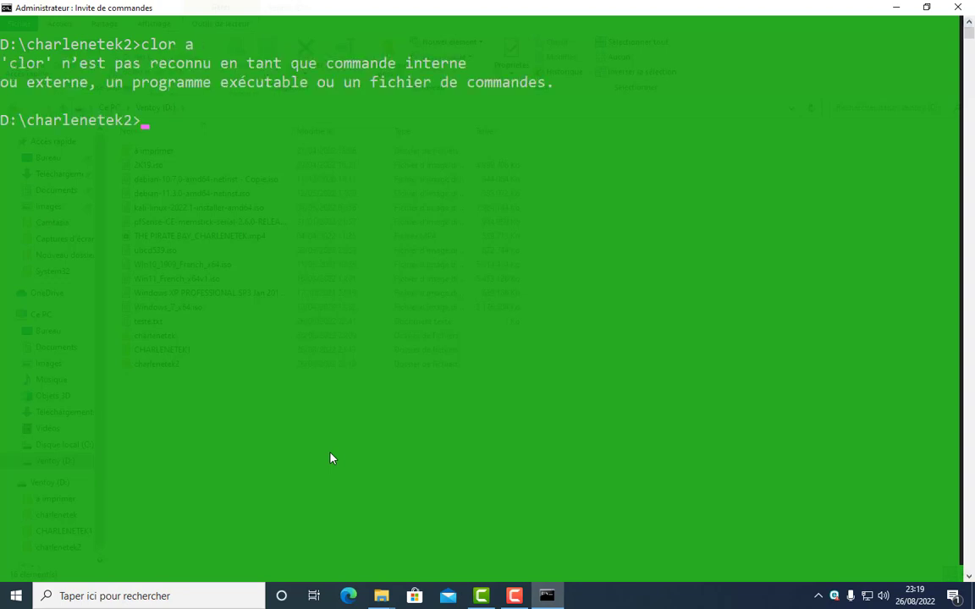
- Set the console text to green on black with color a and clear the screen with CLS
text(color a)
key(Return)
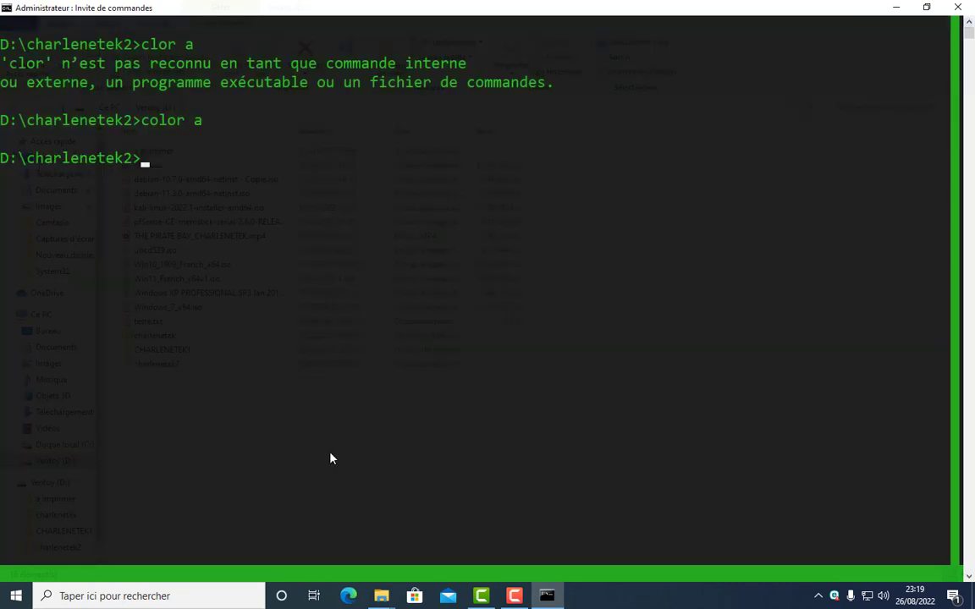
text(cls)
key(Return)
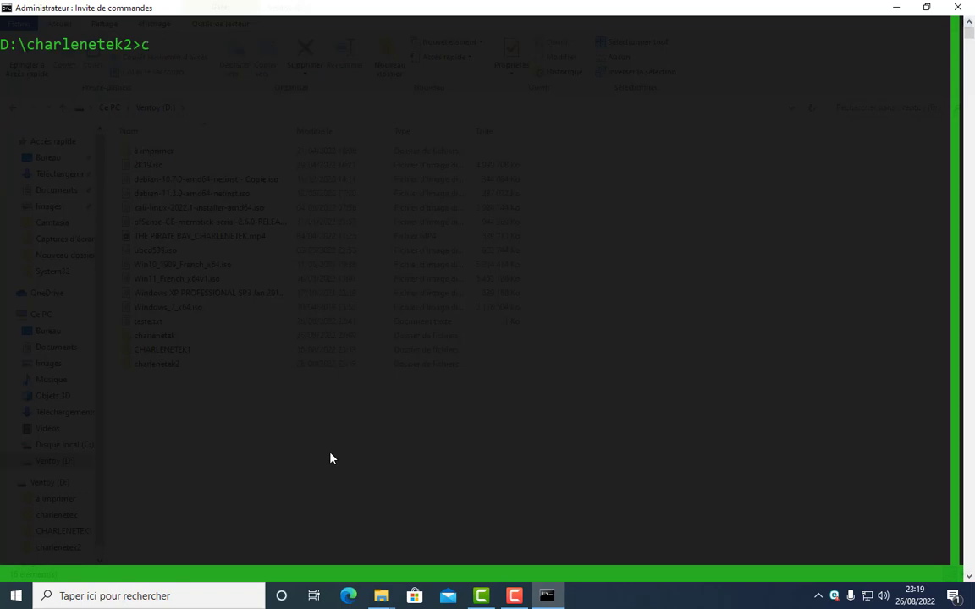
- Go up to the root of drive D: with cd .. and clear the screen with CLS
text(d ..)
key(Return)
text(cls)
key(Return)
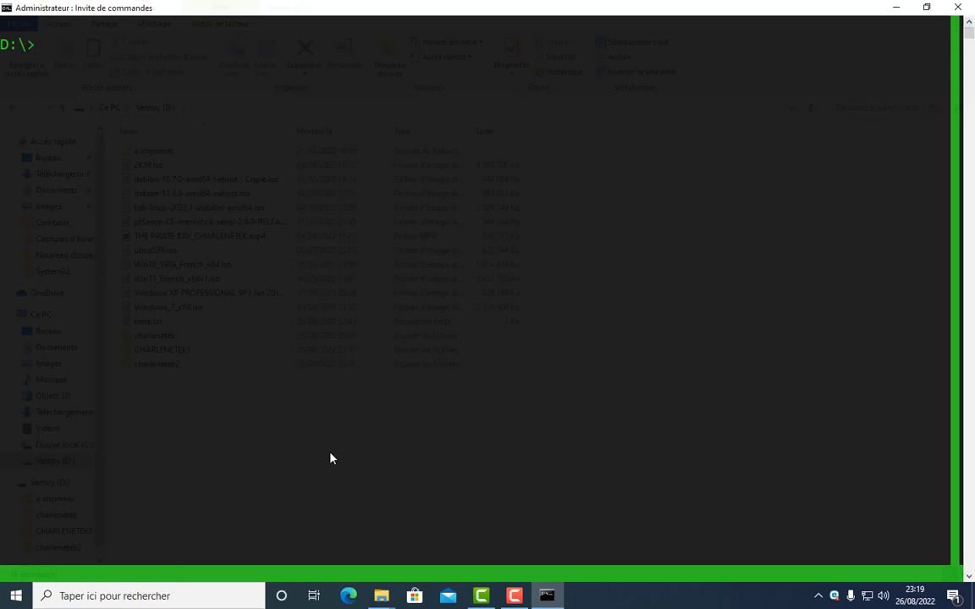
- Copy the files from the charlenetek folder into charlenetek2 with copy d:charlenetek charlenetek2
text(copy d:charlenete)
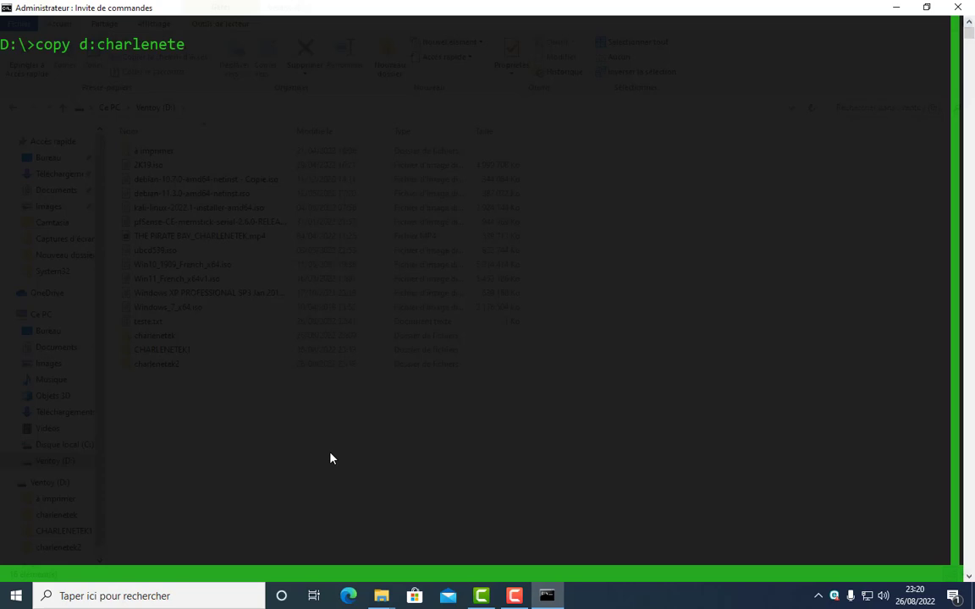
text(k charlenete)
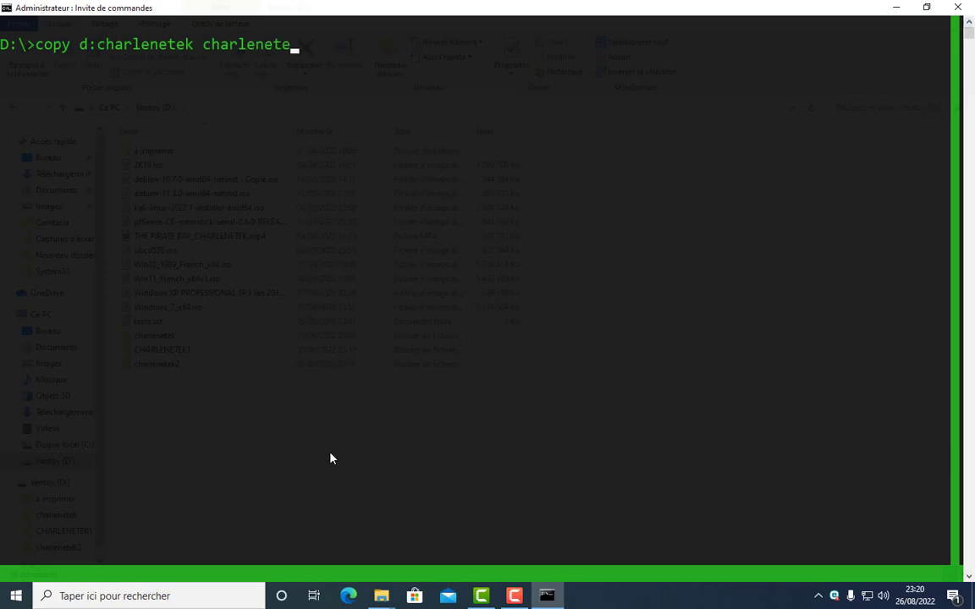
text(k2)
key(Return)
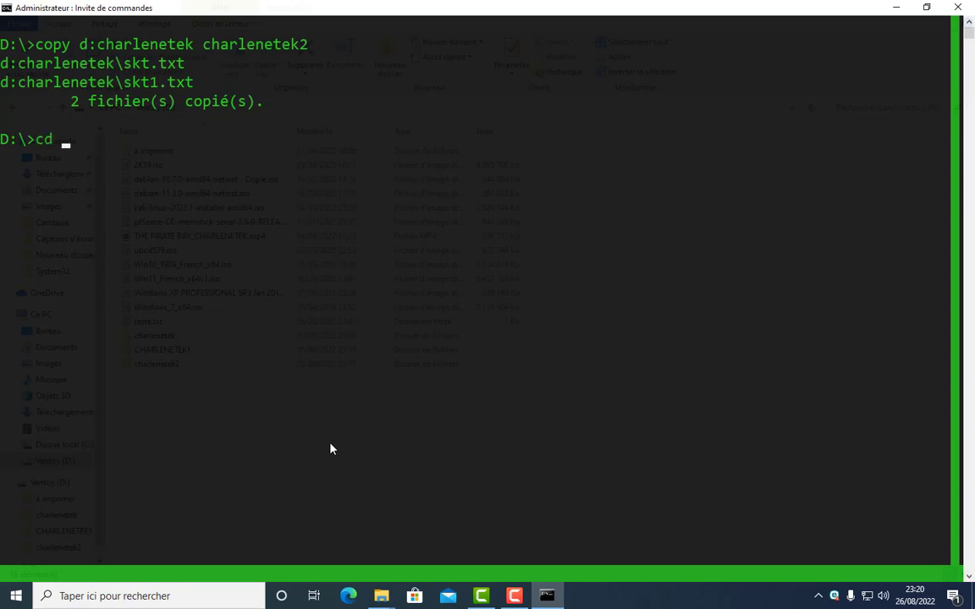
- Change into the charlenetek2 folder, clear the screen and list the folder's contents with DIR
text(charlenetek)
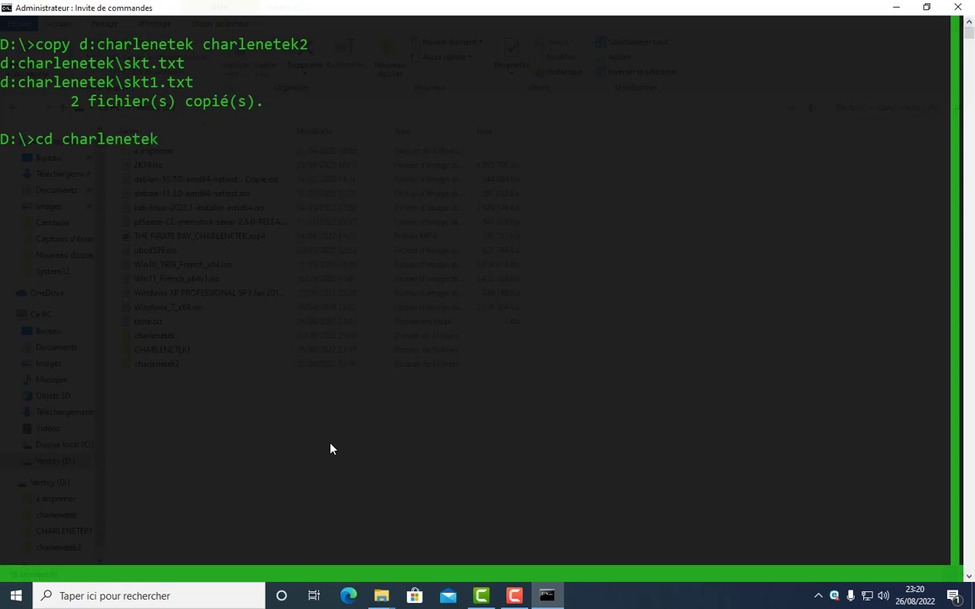
text(2)
key(Return)
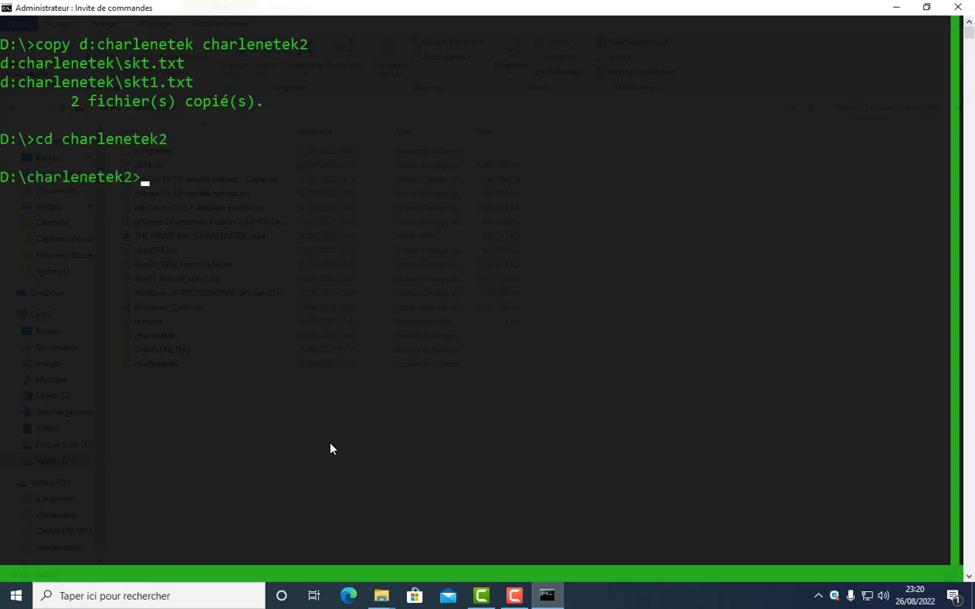
text(cls)
key(Return)
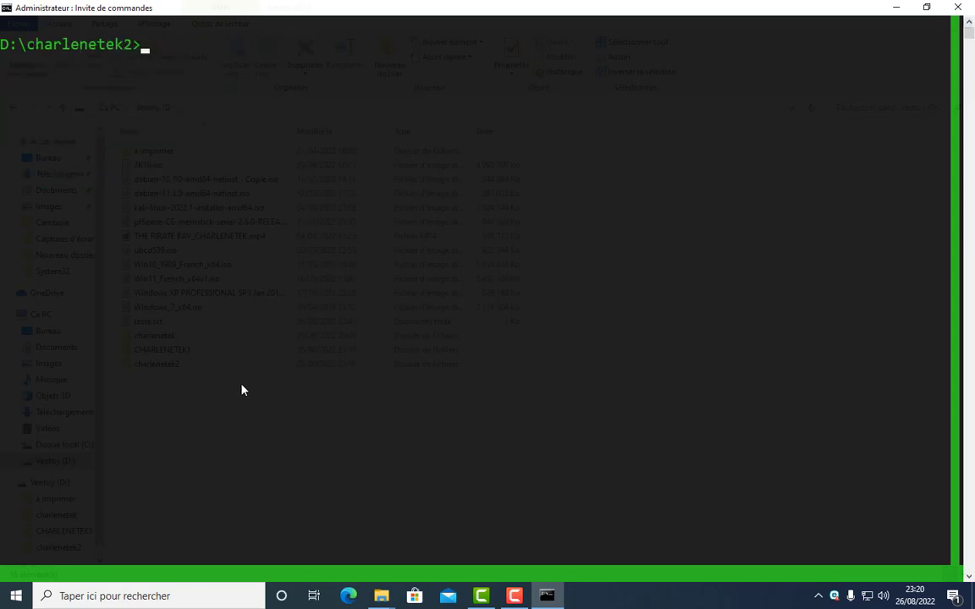
text(dir)
key(Return)
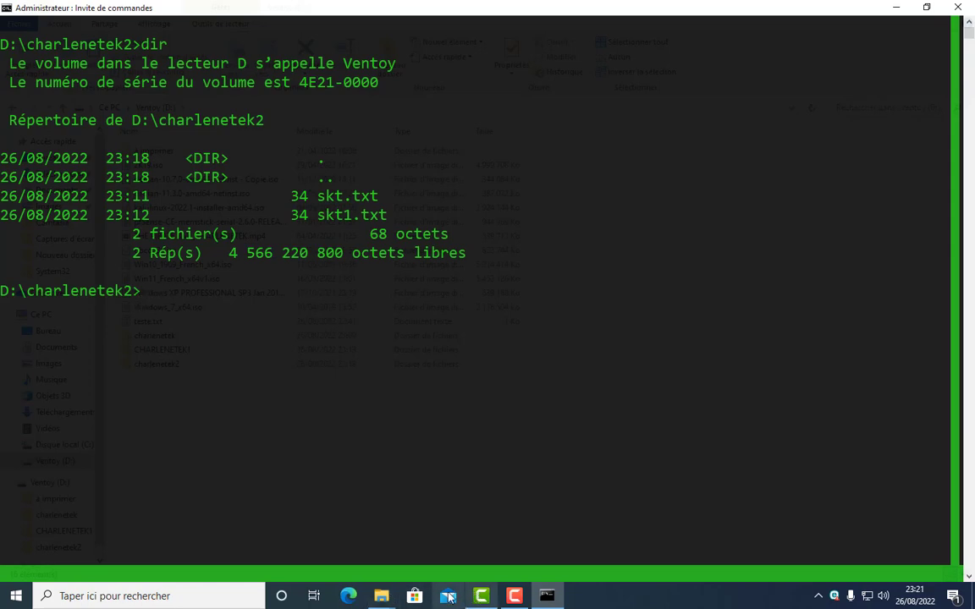
- Switch to File Explorer, look inside the charlenetek folder on Ventoy (D:), and return to Command Prompt
mouse_move(381, 595)
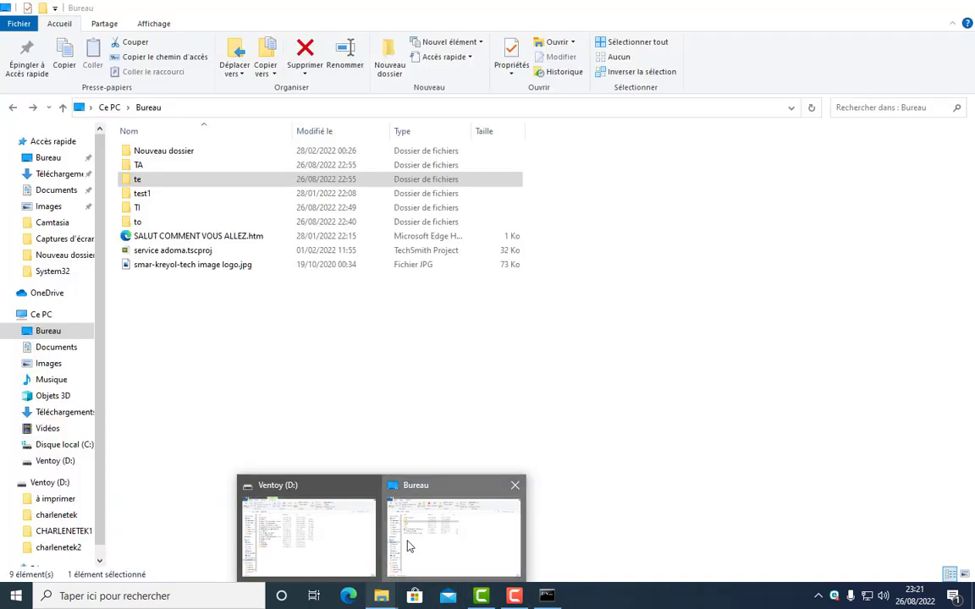
click(407, 545)
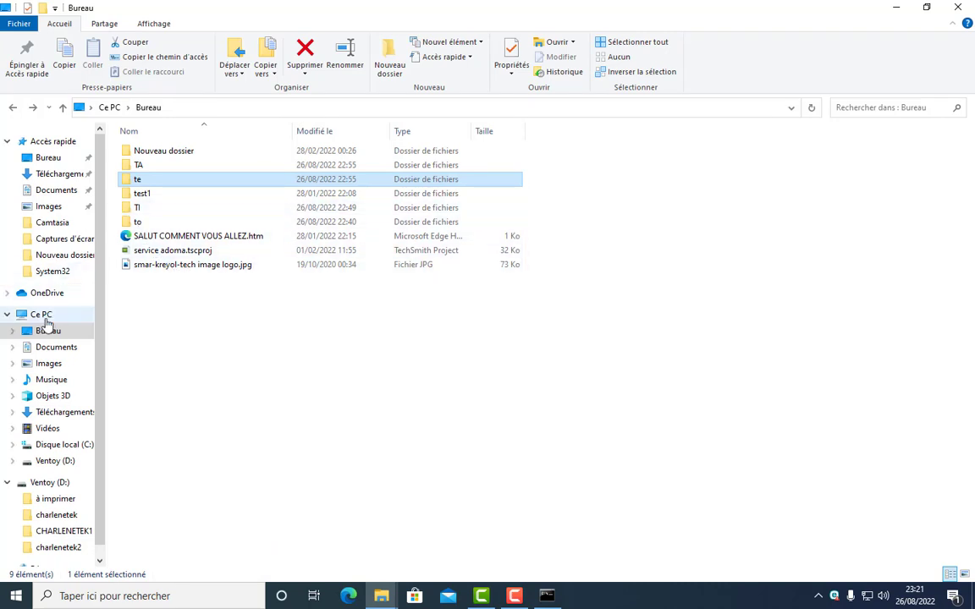
click(48, 483)
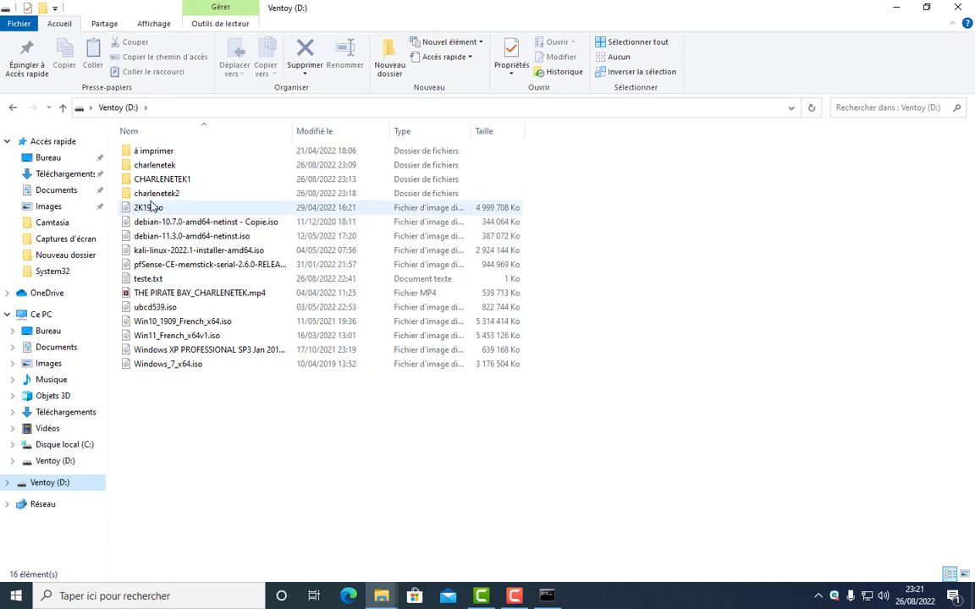
double_click(154, 165)
click(12, 107)
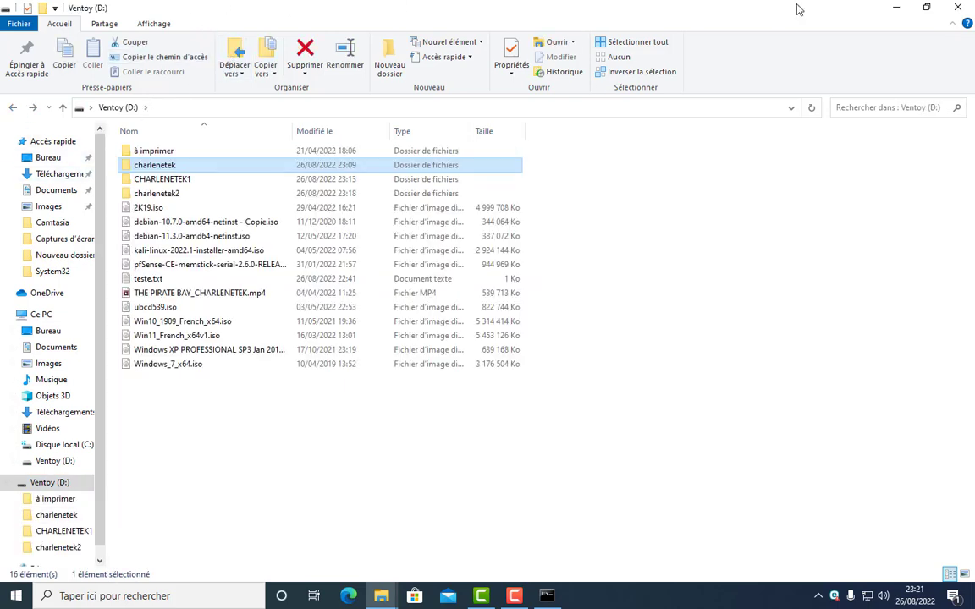
key(alt+Tab)
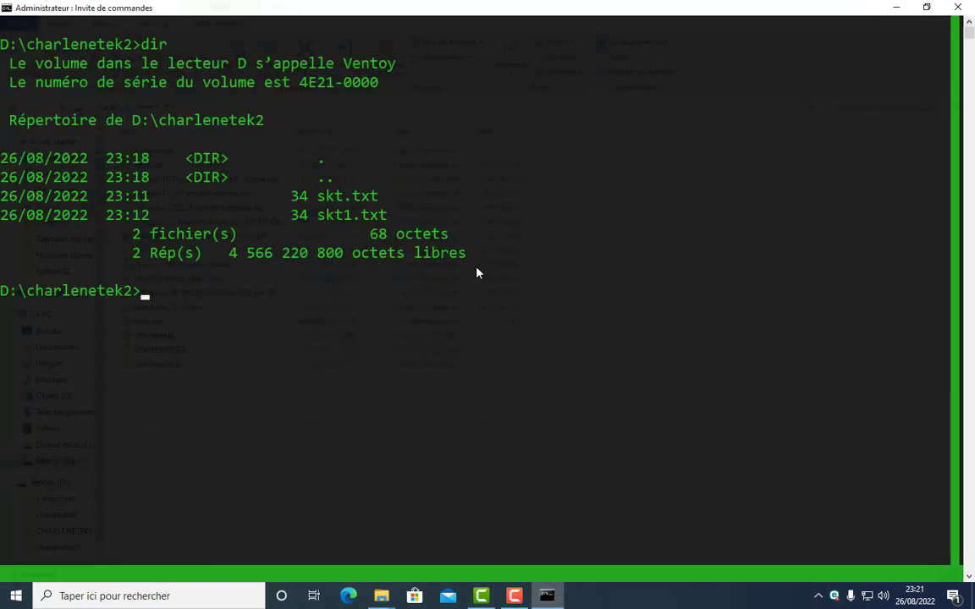
- Leave the charlenetek2 folder for the root of drive D: with cd .. and clear the screen
text(cd ..)
key(Return)
text(cls)
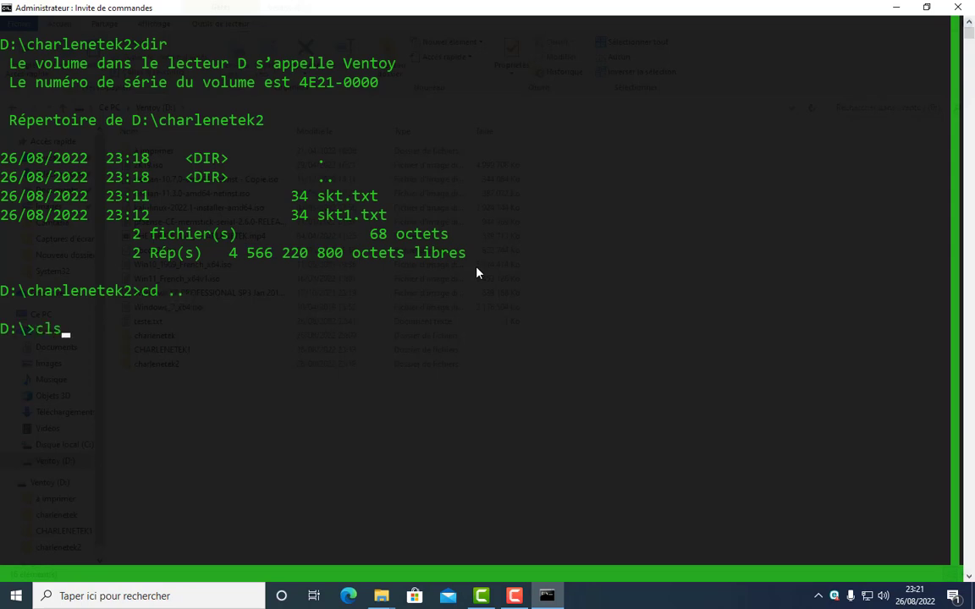
key(Return)
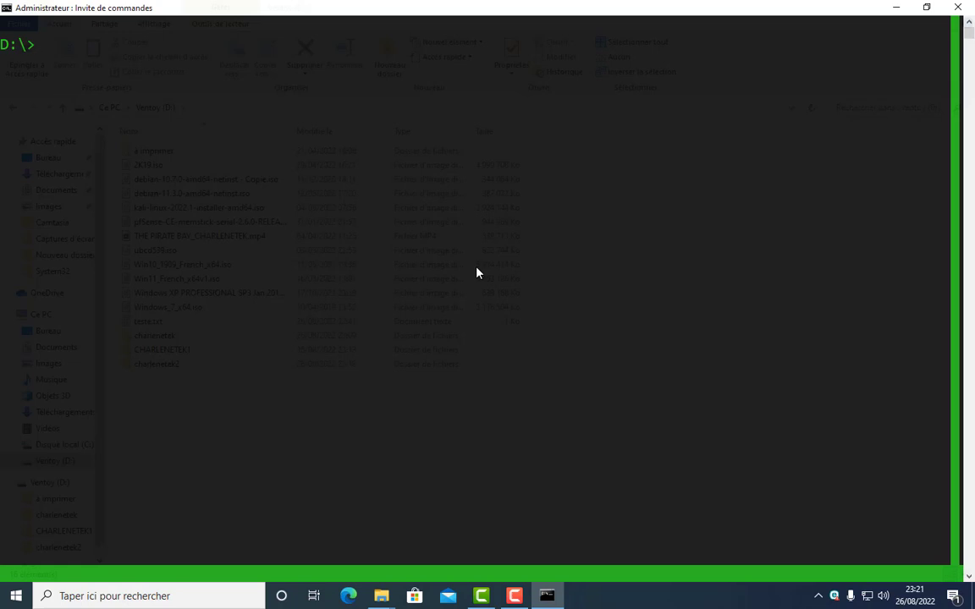
- Create a folder named charlenetek3 in the root of drive D: with MKDIR
text(mkdir char)
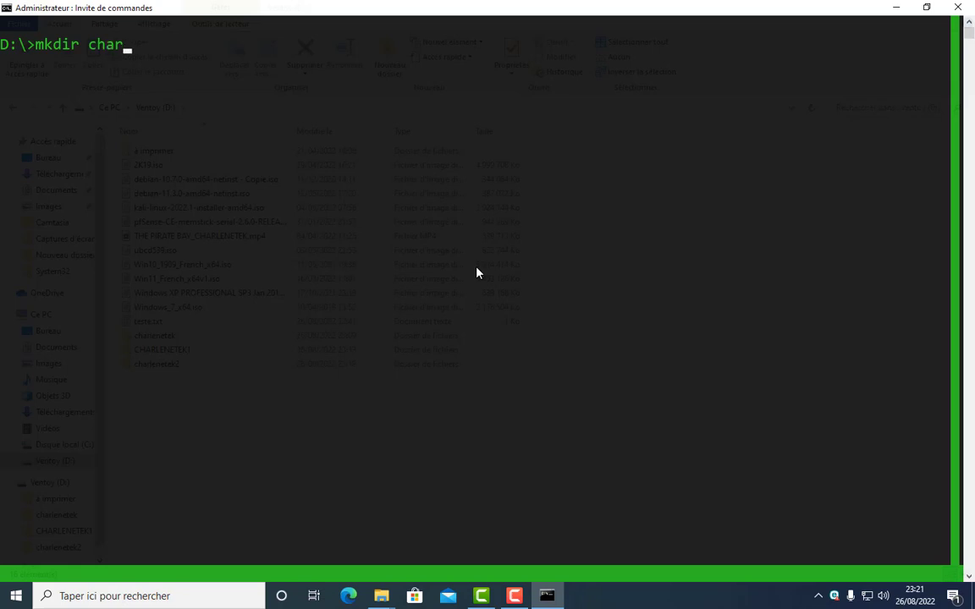
text(lenetek3)
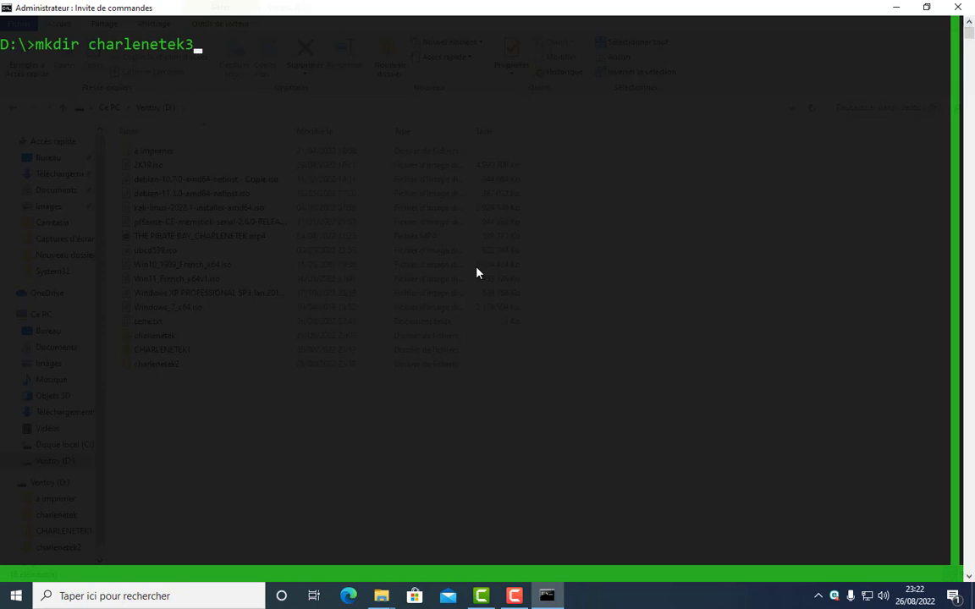
key(Return)
- Change into the charlenetek3 folder with CD and list its contents with DIR
text(cd cha)
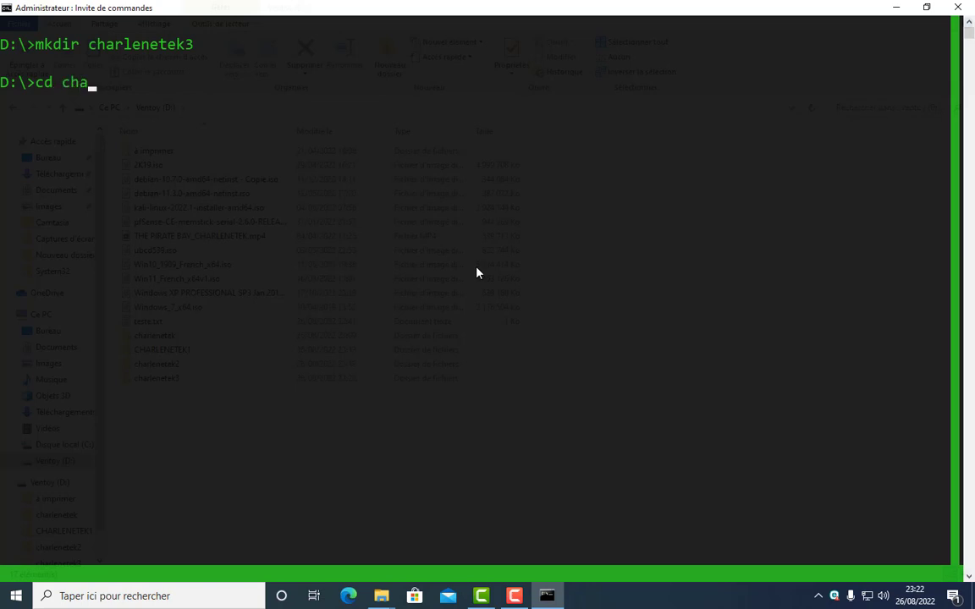
text(rlenete)
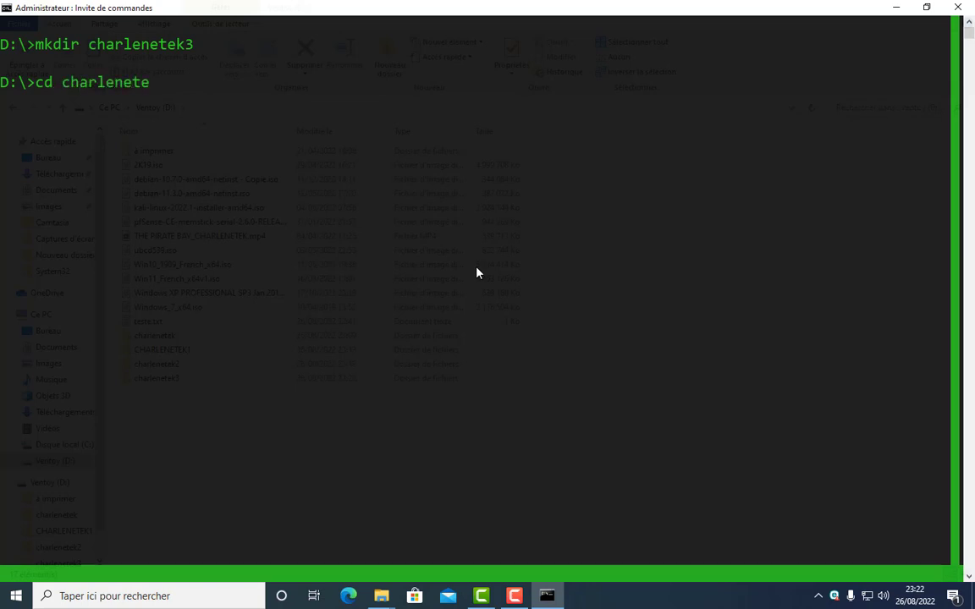
text(k3)
key(Return)
text(dir)
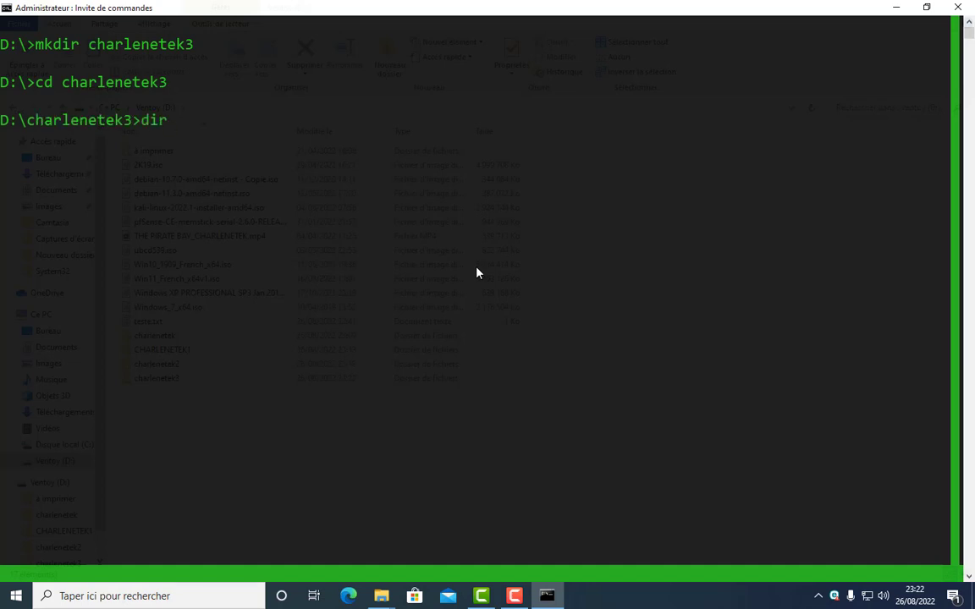
key(Return)
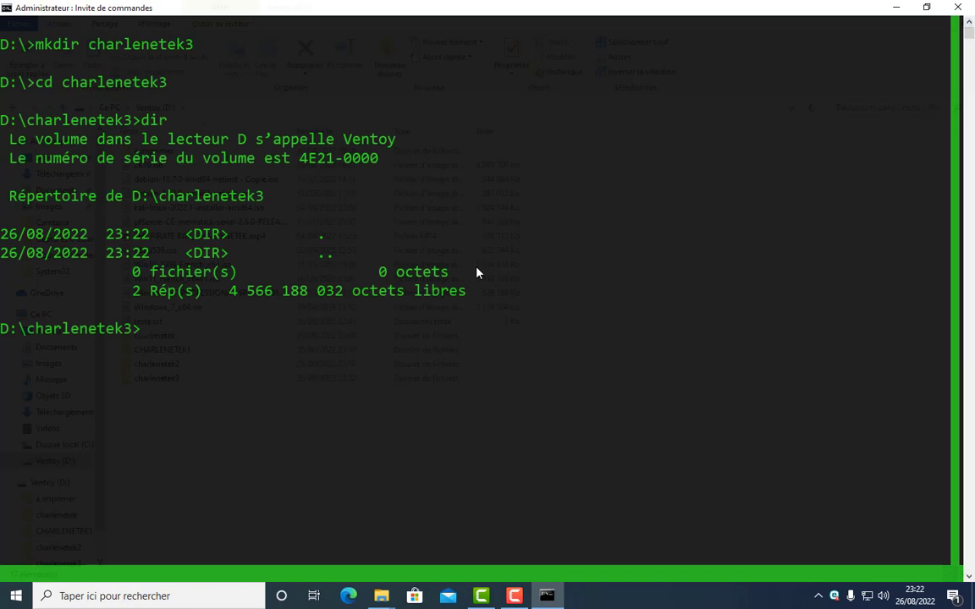
- Clear the screen and try to copy charlenetek2 from inside the charlenetek3 folder with robocopy d:charlenetek2 charlenetek3
text(cls)
key(Return)
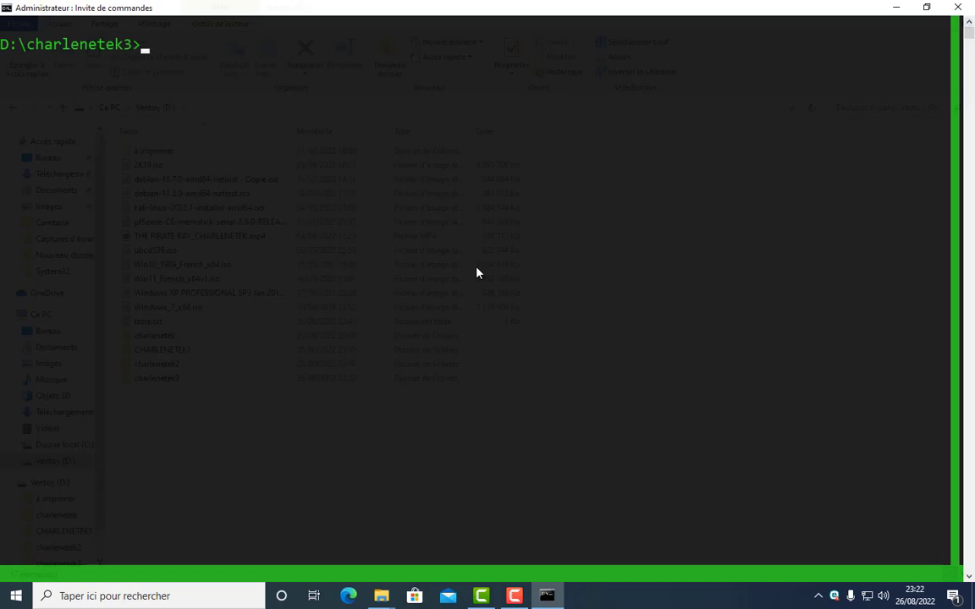
text(robocopy)
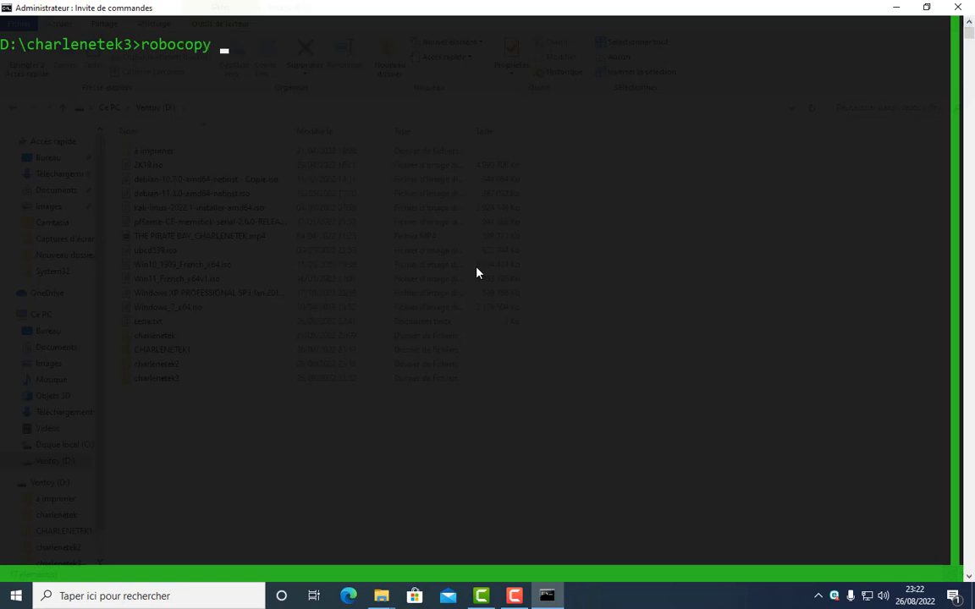
text( :)
key(BackSpace)
text(d:charlenete)
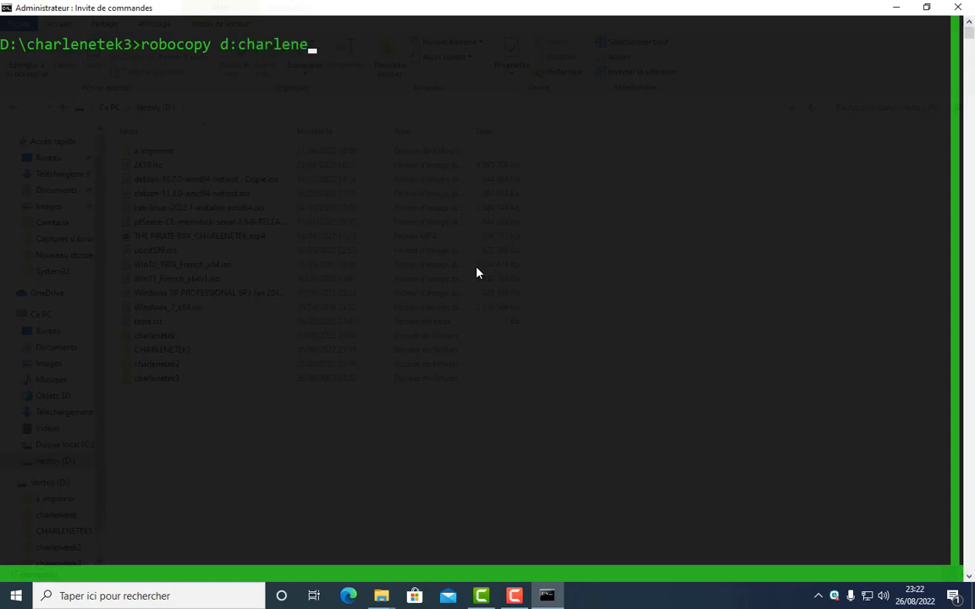
text(k2 char)
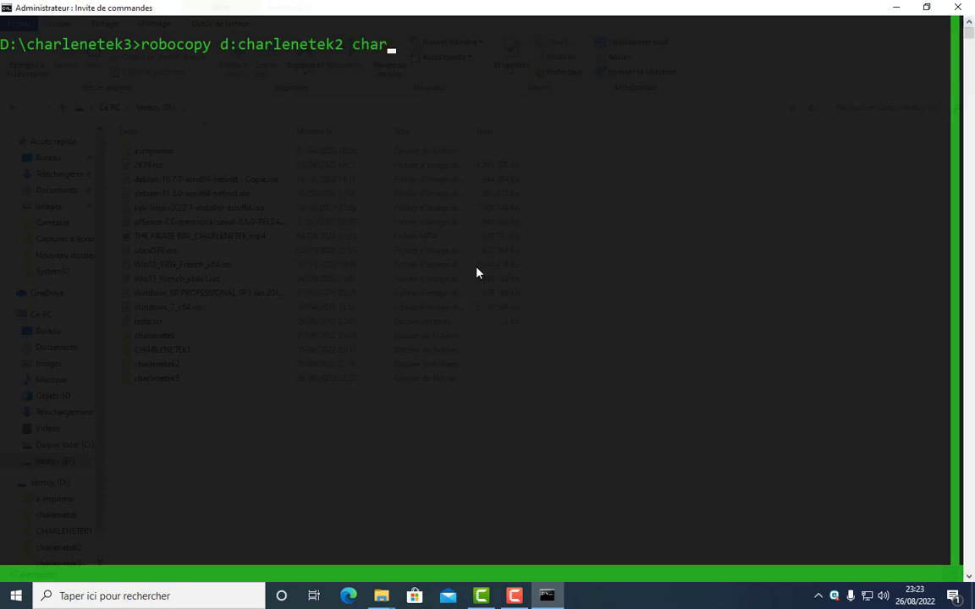
text(lenetek3)
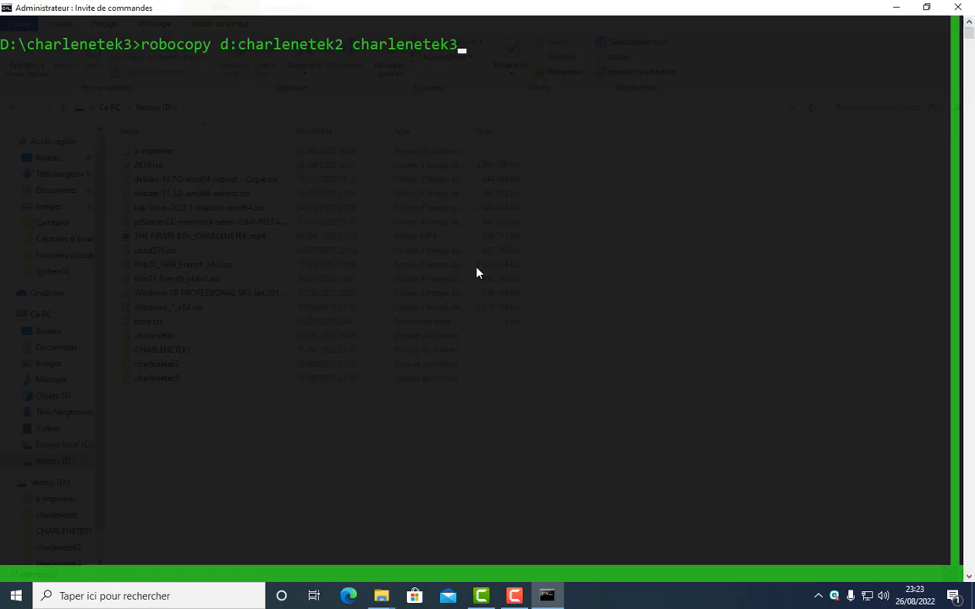
key(Return)
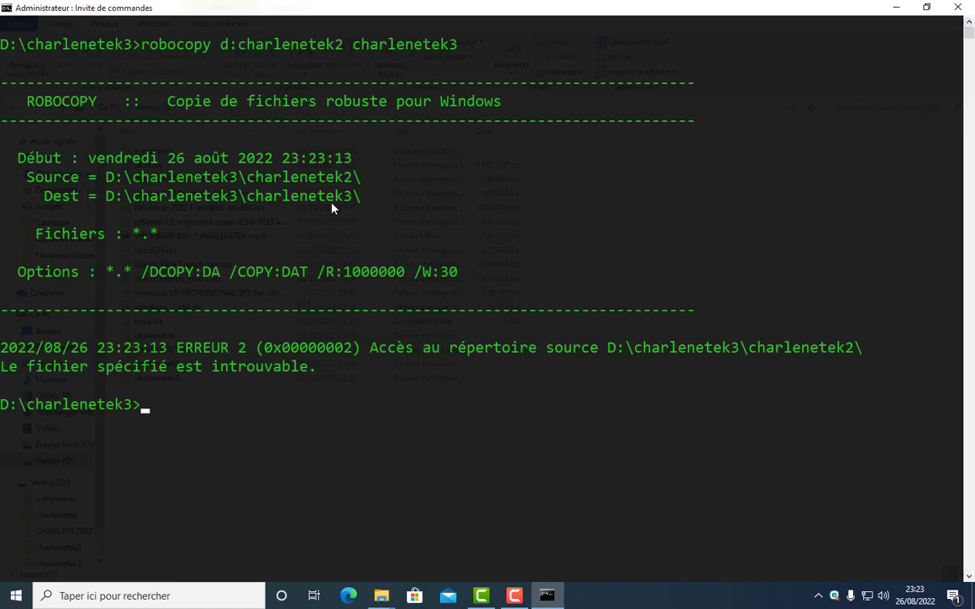
scroll(333, 207, down, 1)
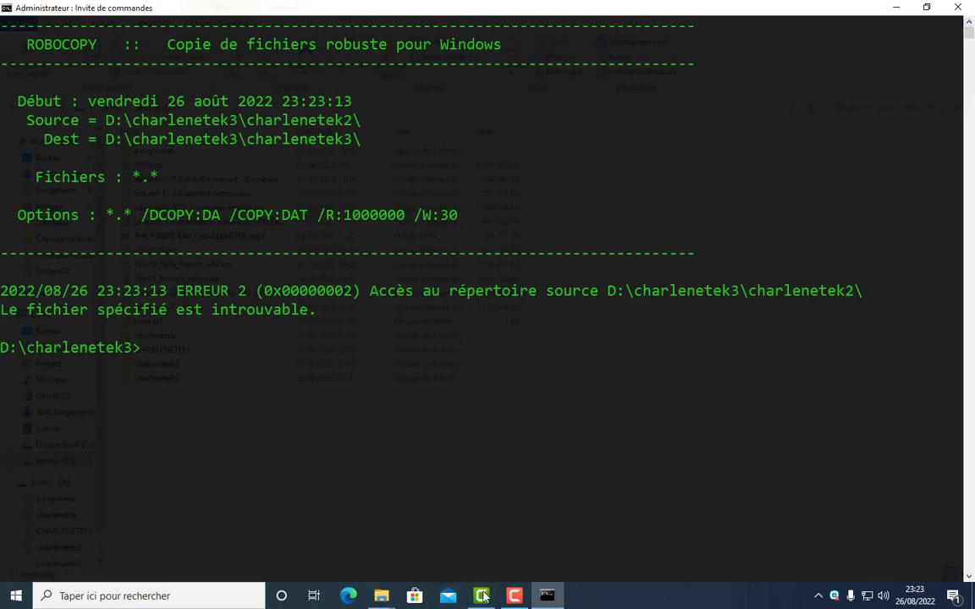
- Switch to File Explorer, check the contents of the charlenetek3 folder on Ventoy (D:), and return to Command Prompt
click(388, 592)
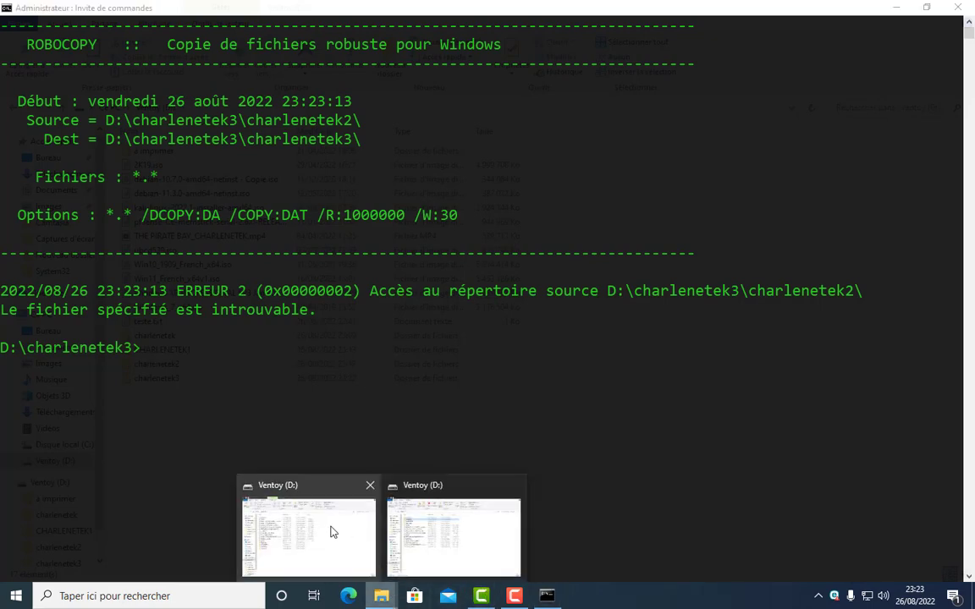
mouse_move(344, 529)
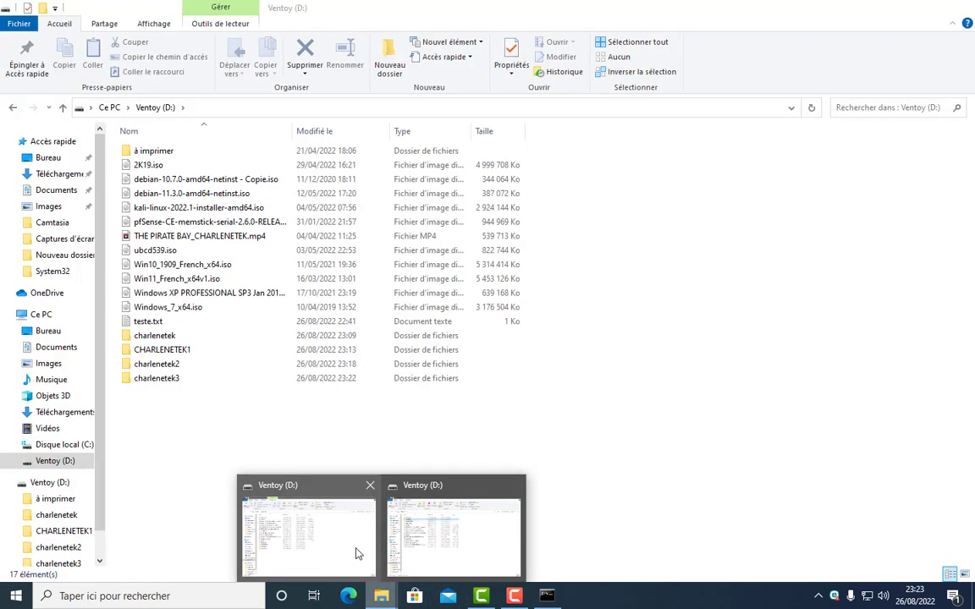
click(355, 553)
click(170, 380)
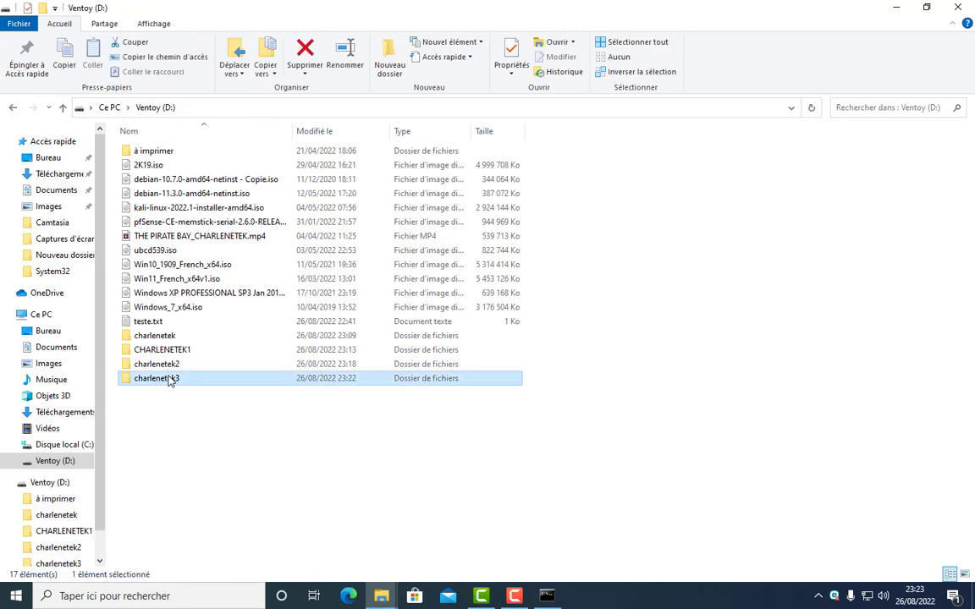
double_click(169, 380)
click(15, 109)
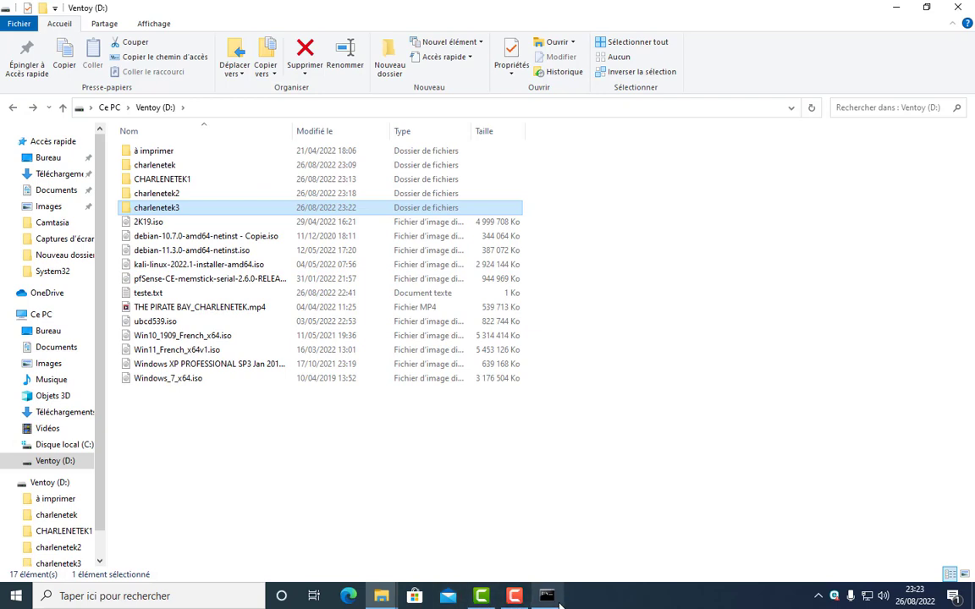
click(495, 538)
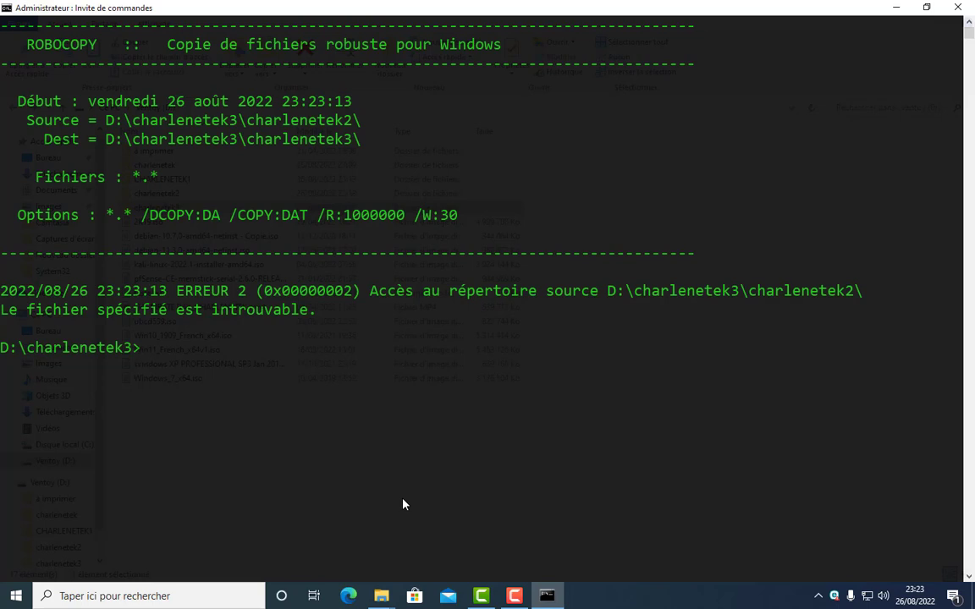
- Discard the recalled robocopy command, return to the root of drive D: with cd .. and clear the screen
key(Up)
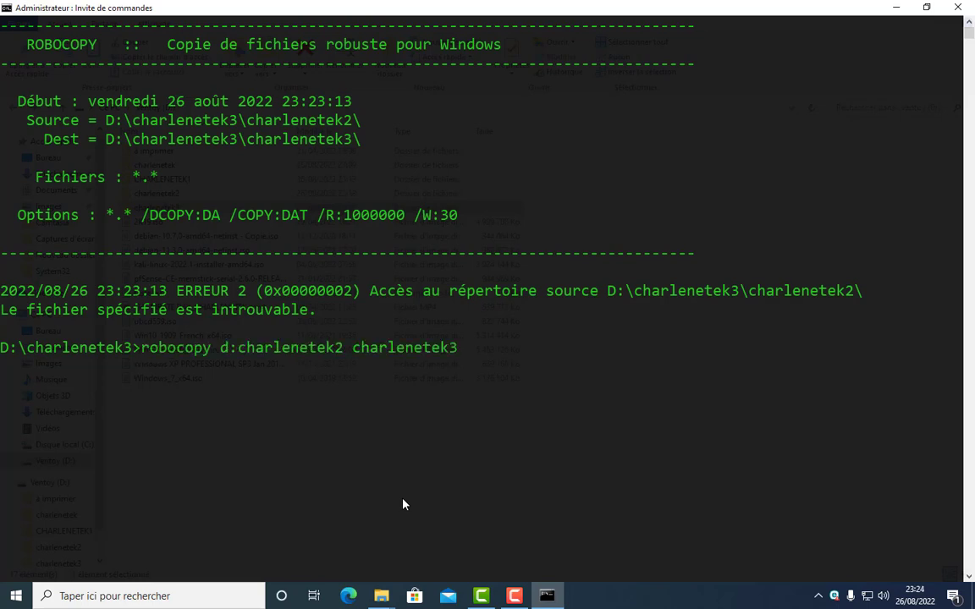
key(BackSpace)
key(BackSpace)
key(BackSpace)
key(BackSpace)
key(BackSpace)
key(BackSpace)
key(BackSpace)
key(BackSpace)
key(BackSpace)
key(BackSpace)
key(BackSpace)
key(BackSpace)
key(BackSpace)
key(BackSpace)
key(BackSpace)
key(BackSpace)
key(BackSpace)
key(BackSpace)
key(BackSpace)
key(BackSpace)
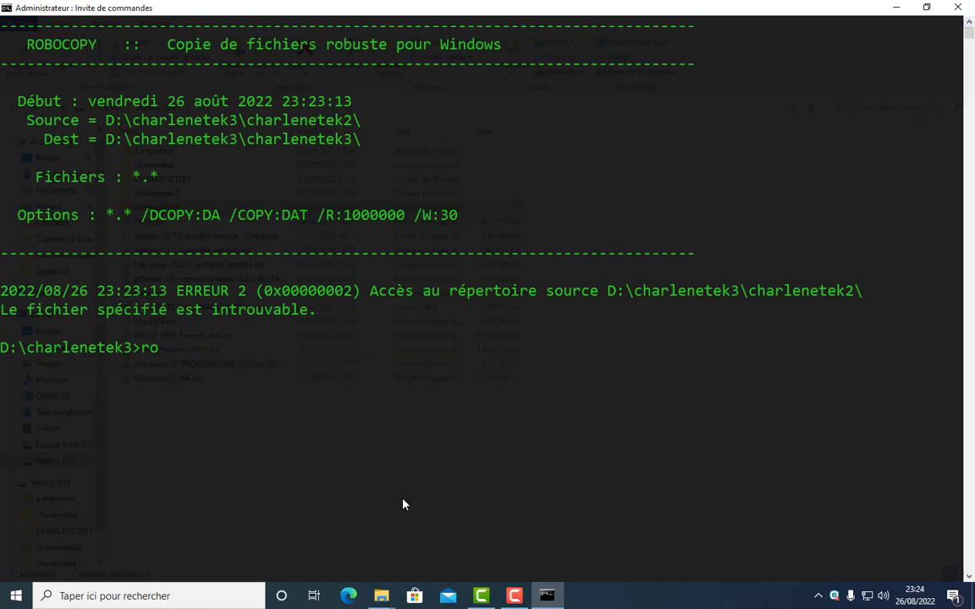
key(BackSpace)
key(BackSpace)
text(cd ..)
key(Return)
text(cls)
key(Return)
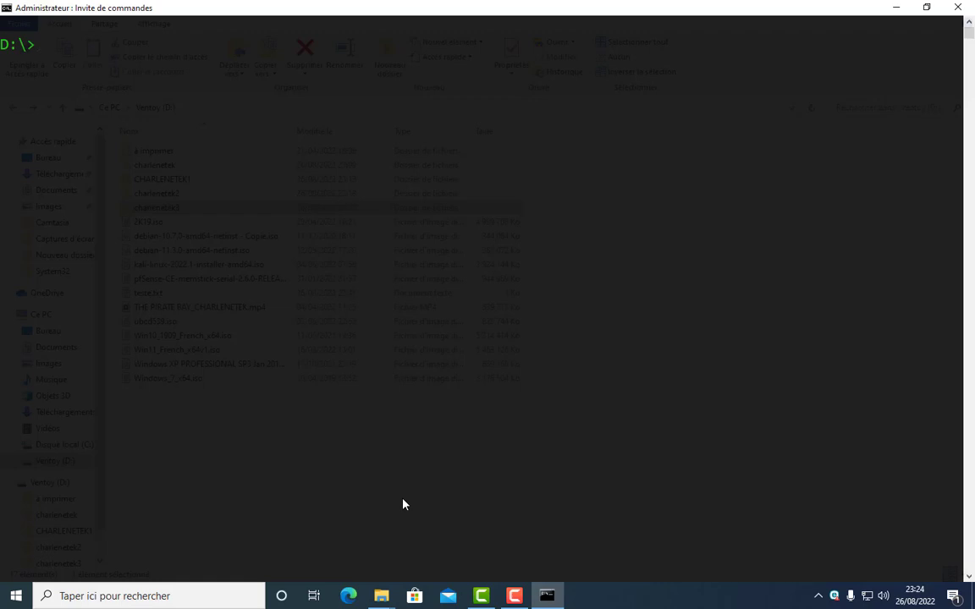
- Copy charlenetek2 into charlenetek3 from the root of D: with robocopy d:charlenetek2 charlenetek3 and review the copy report
text(cls)
key(Up)
key(Up)
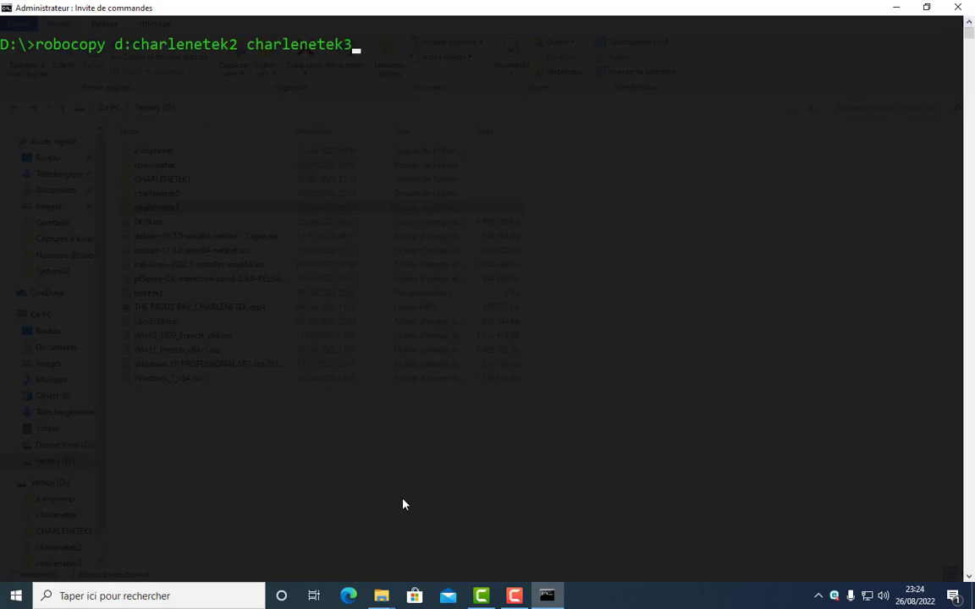
key(Return)
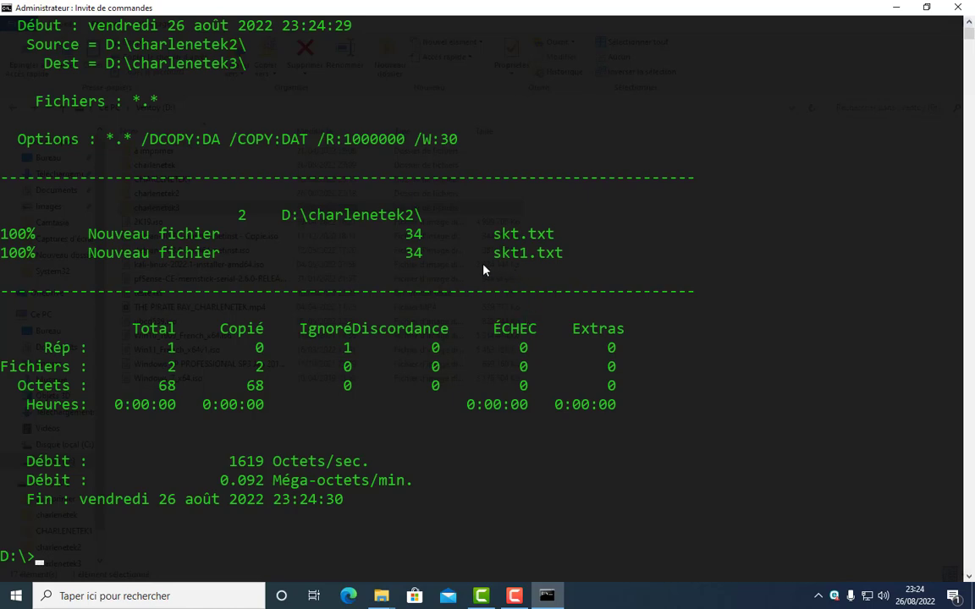
scroll(364, 370, up, 2)
scroll(372, 365, up, 1)
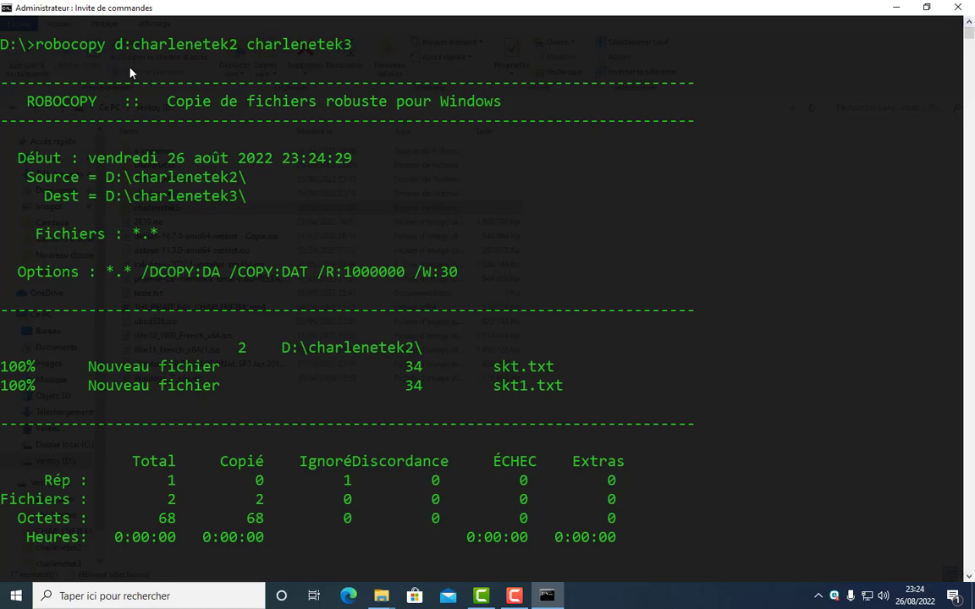
scroll(297, 184, down, 5)
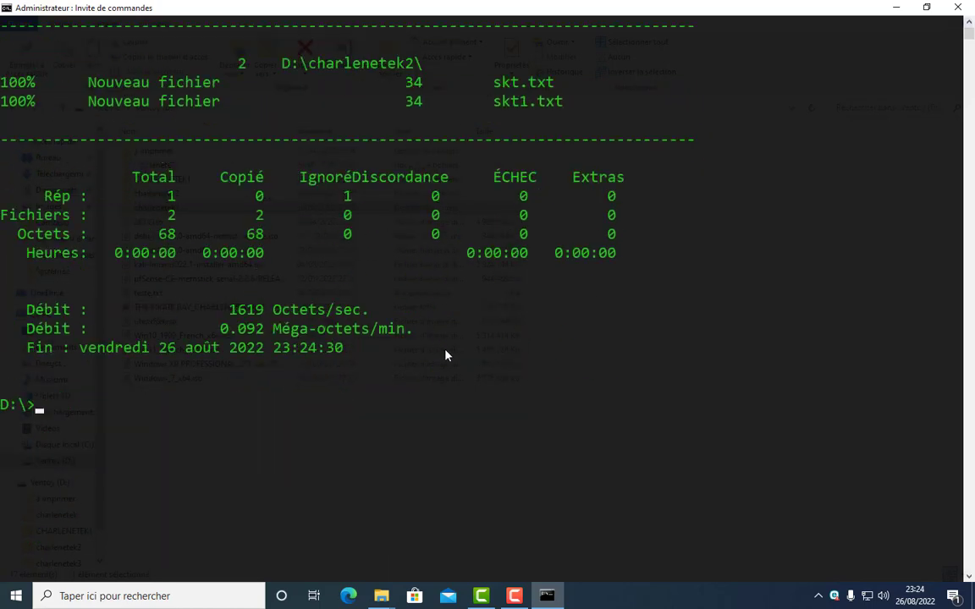
- Clear the screen and run xcopy d:charlenetek2 charlenetek3, replacing robocopy with xcopy in the previous copy command
text(cls)
key(Return)
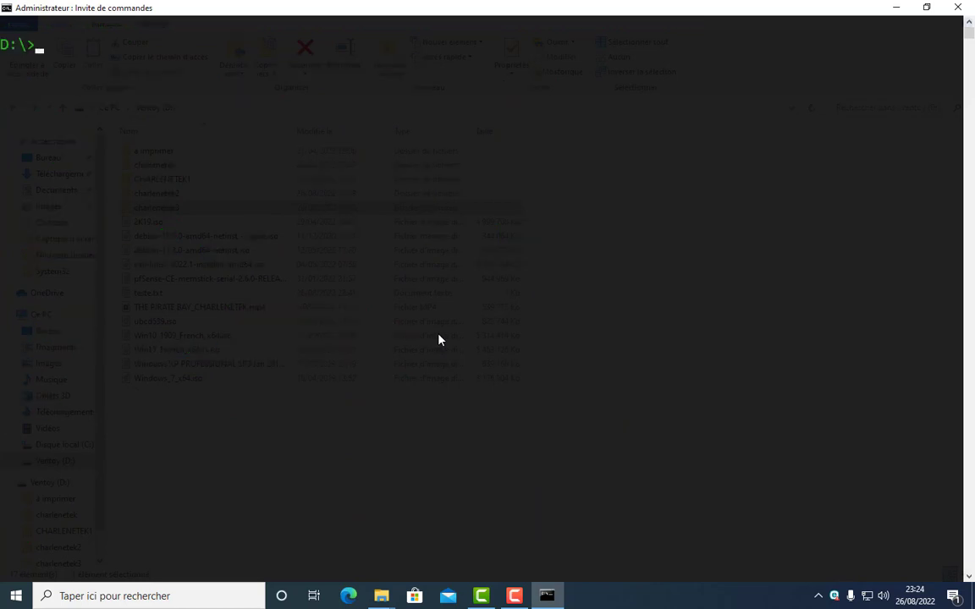
key(Up)
key(Up)
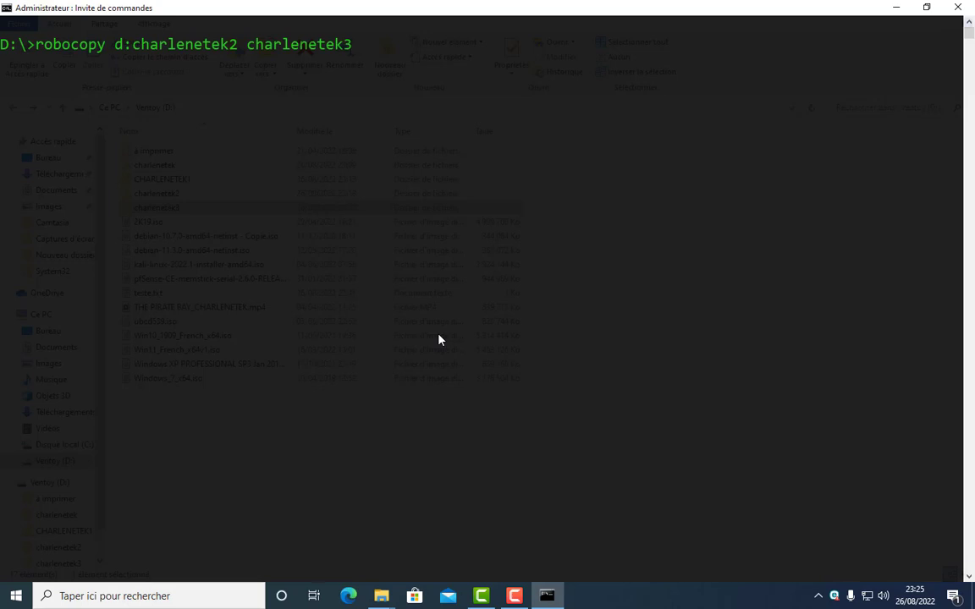
key(Left)
key(Left)
key(Left)
key(Left)
key(Left)
key(Left)
key(Left)
key(Left)
key(Left)
key(Left)
key(Left)
key(Left)
key(Left)
key(Left)
key(Left)
key(Left)
key(Left)
key(Left)
key(Left)
key(Left)
key(Left)
key(Left)
key(Left)
key(Left)
key(Left)
key(Left)
key(Left)
key(Left)
key(Left)
key(Left)
key(Left)
key(Left)
key(Left)
key(Right)
key(Right)
key(Right)
key(BackSpace)
key(BackSpace)
key(BackSpace)
key(BackSpace)
key(BackSpace)
key(BackSpace)
key(BackSpace)
key(BackSpace)
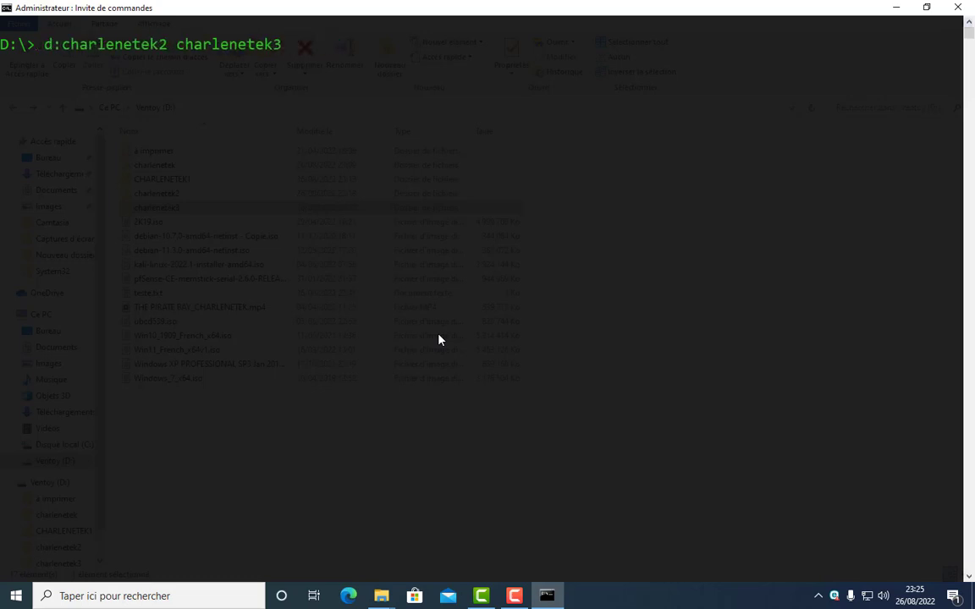
text(x)
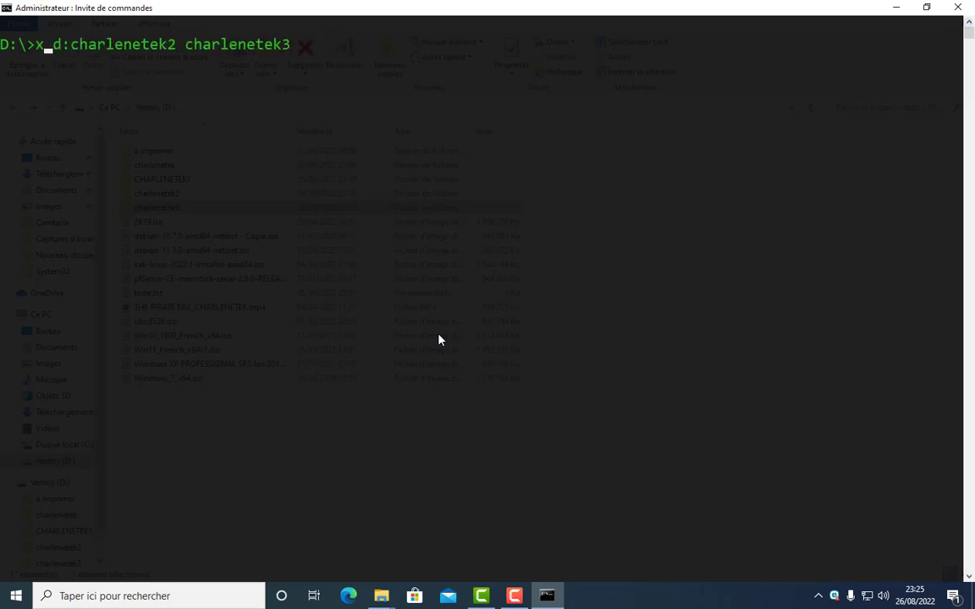
text(co)
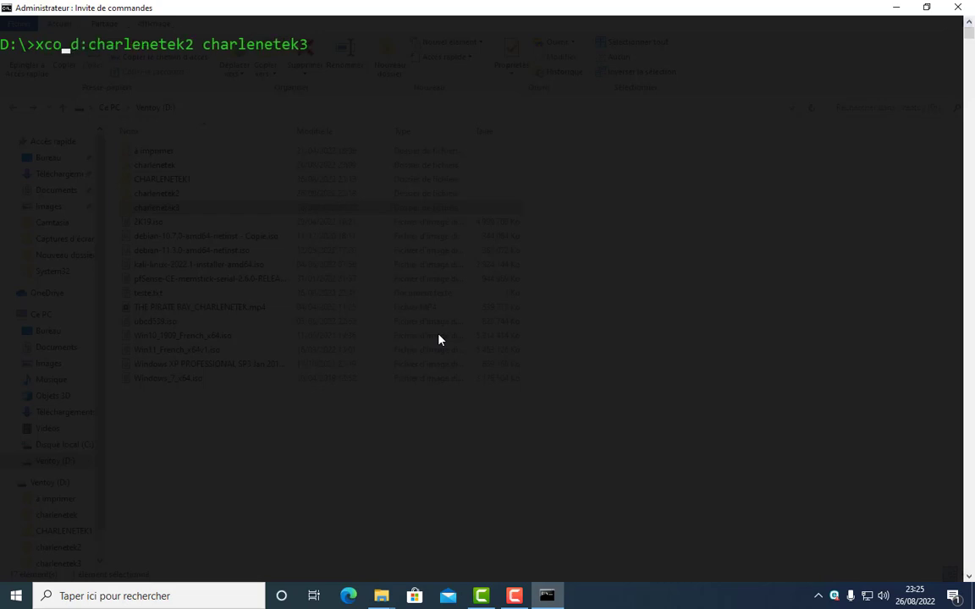
text(py)
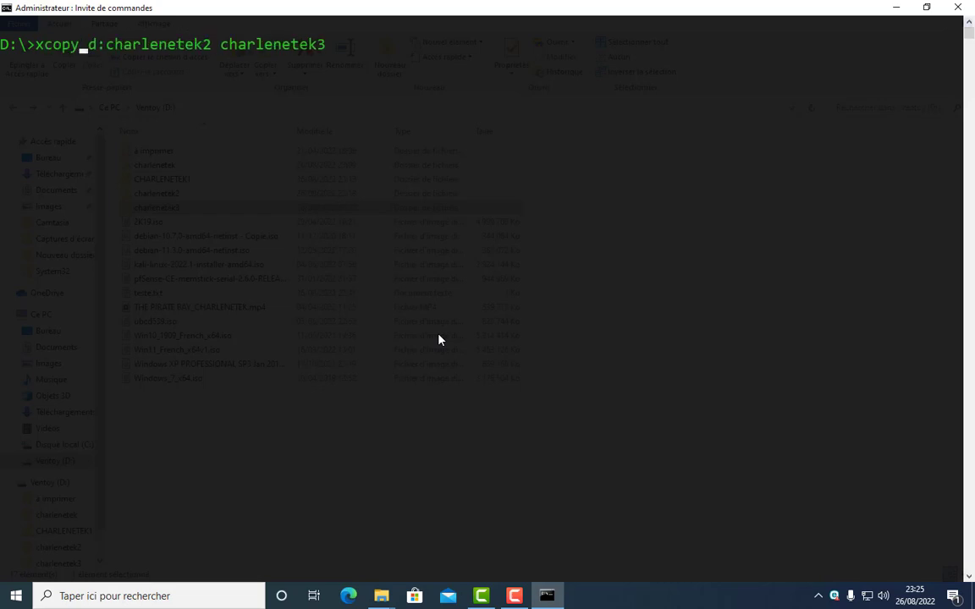
key(Return)
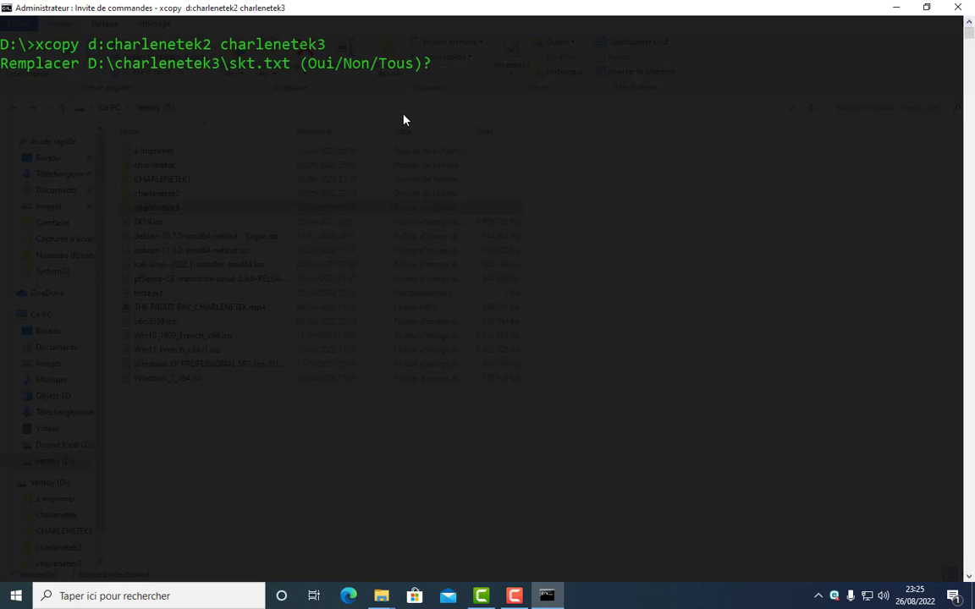
- Answer the overwrite prompts with o for skt.txt and n for skt1.txt, leaving the new command line empty
text(o)
key(Return)
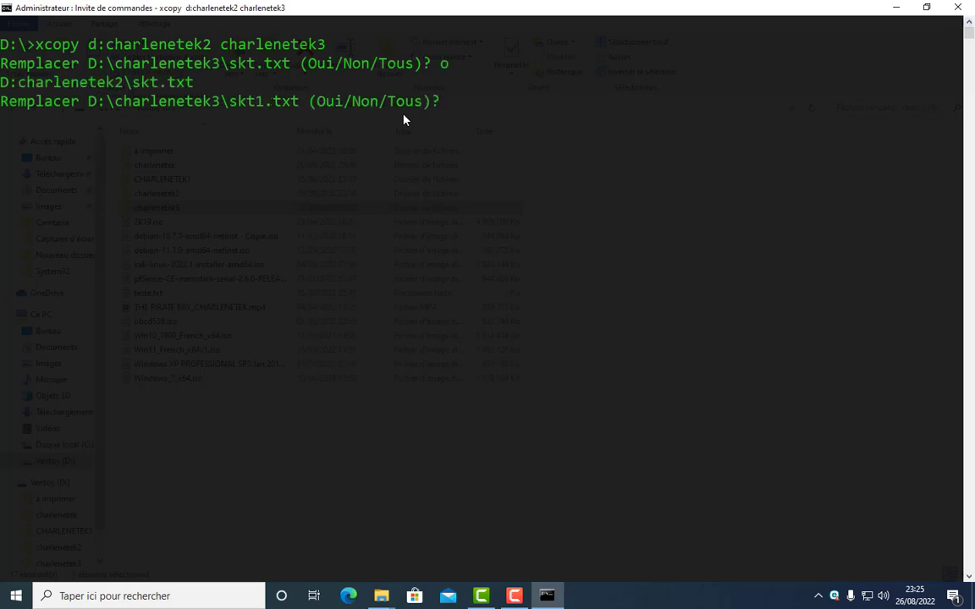
key(Return)
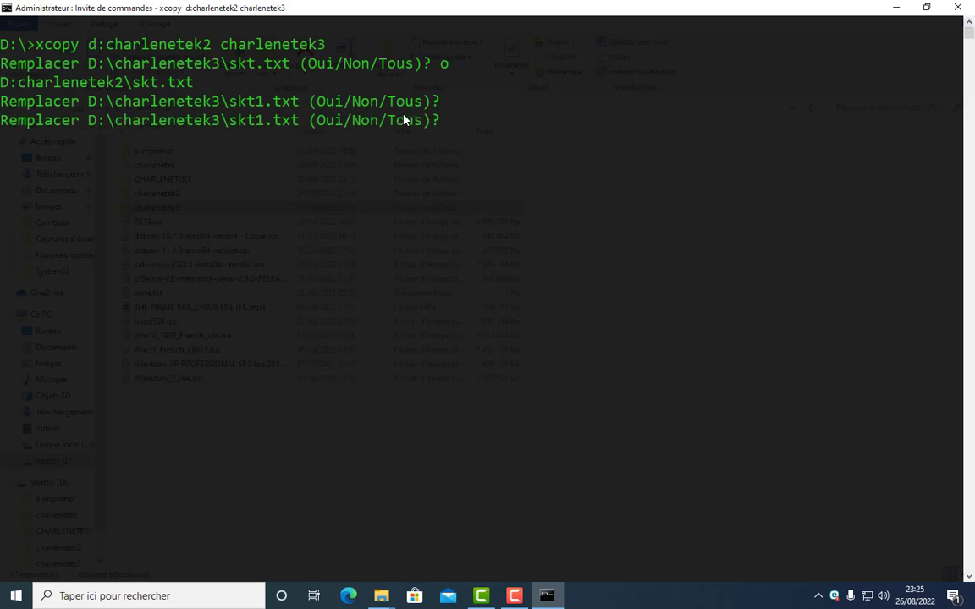
text(n)
key(Return)
text(o)
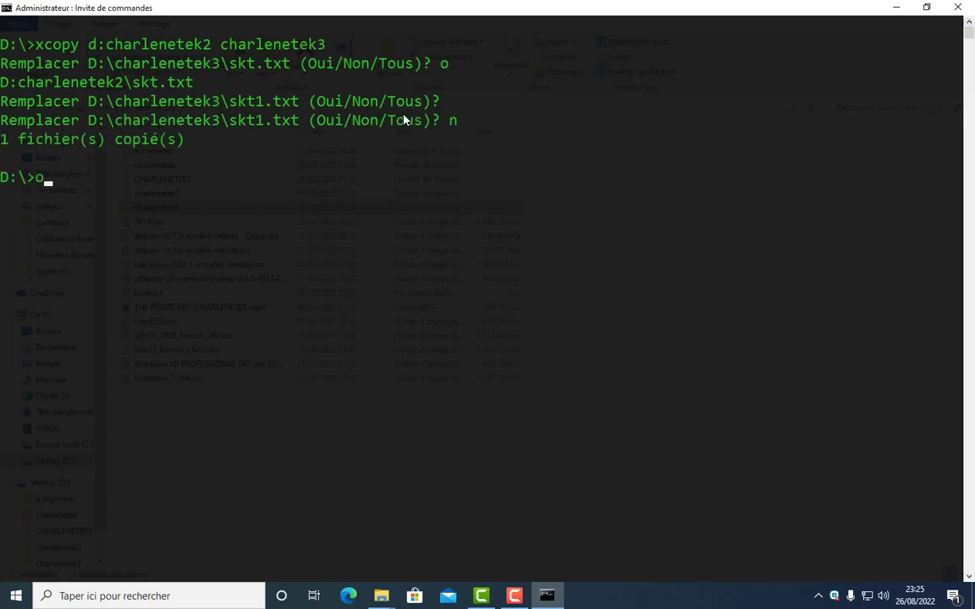
key(BackSpace)
- Clear the screen and create a folder named charlenetek4 in the root of drive D: with mkdir
text(cls)
key(Return)
text(m)
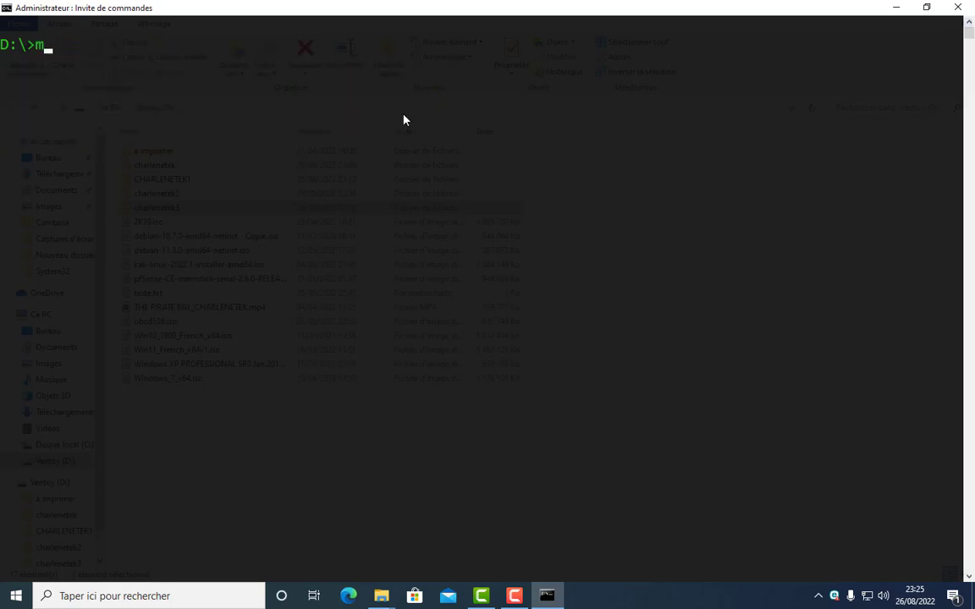
text(kdir charlenetek)
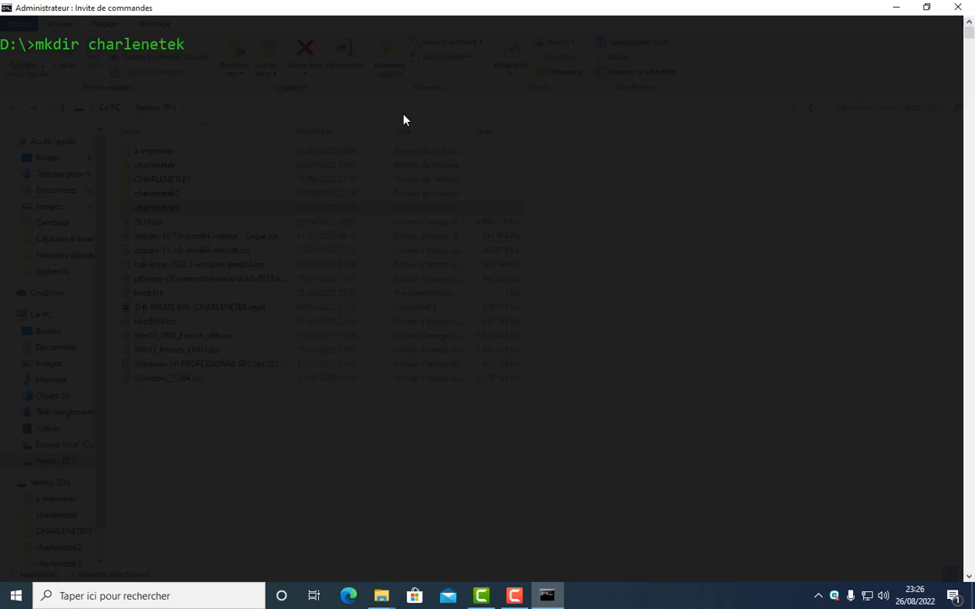
text(4)
key(Return)
- Clear the screen and copy the contents of charlenetek1 into charlenetek4 with xcopy d:charlenetek1 charlenetek4
text(cls)
key(Return)
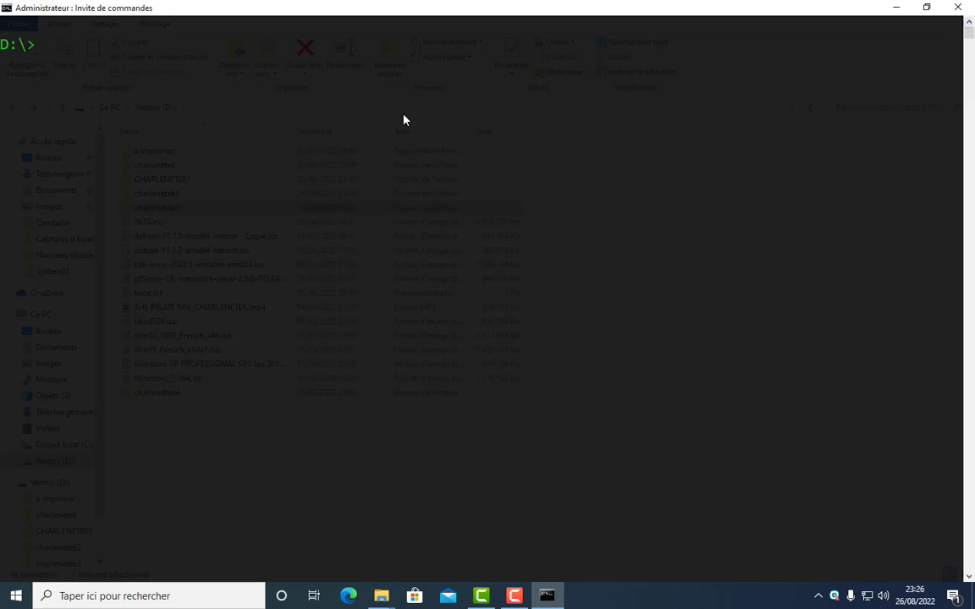
text(xcopy d:charlenete)
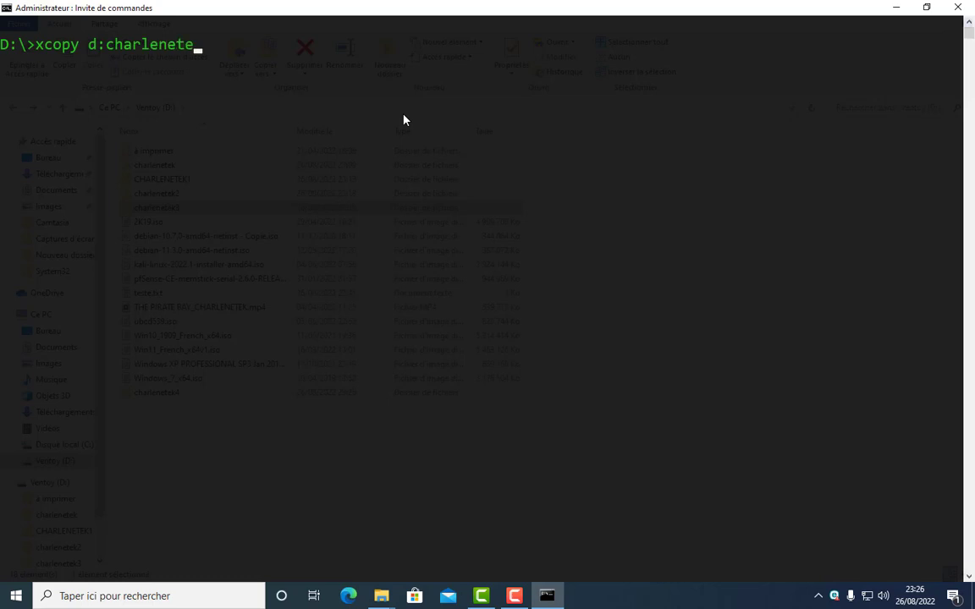
text(k1)
text(d)
key(BackSpace)
text(charlenet)
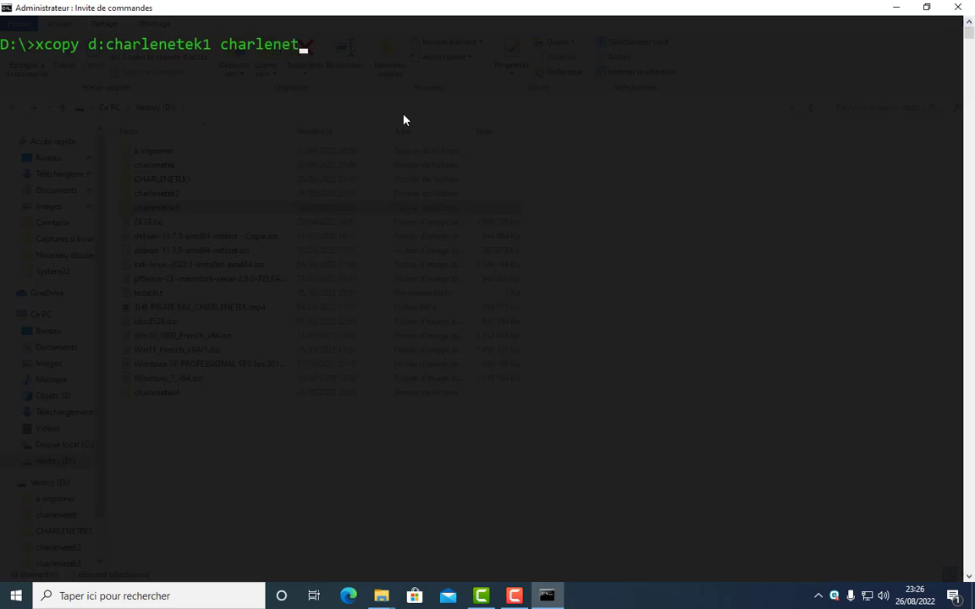
text(ek4)
key(Return)
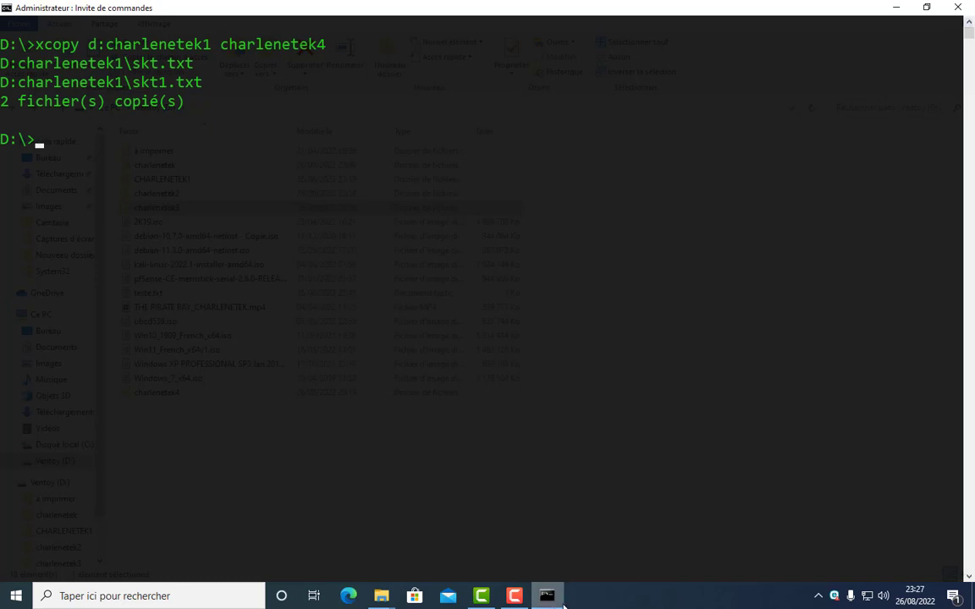
- Minimize the File Explorer window behind Command Prompt and clear the console screen with cls
click(381, 595)
click(895, 6)
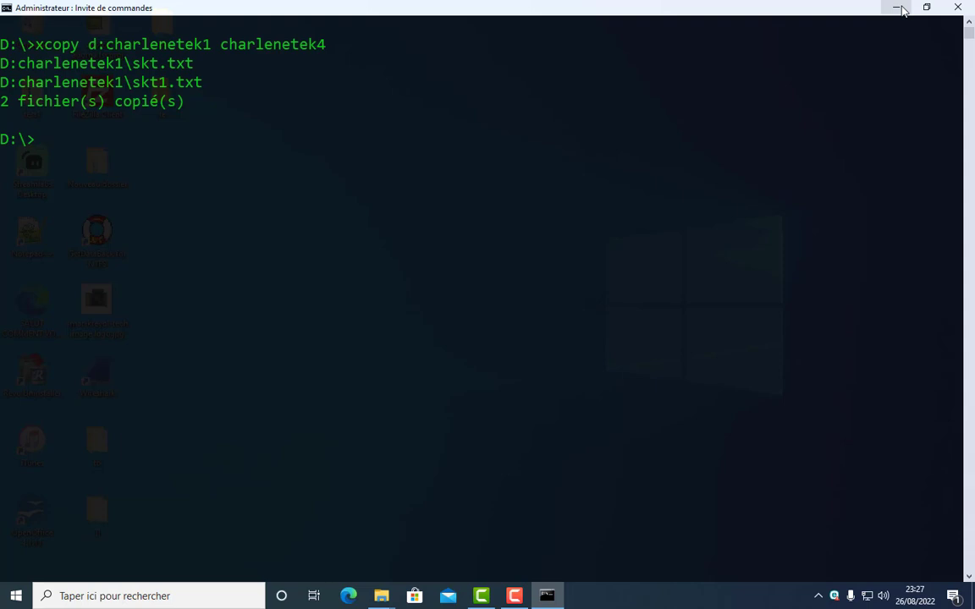
text(cls)
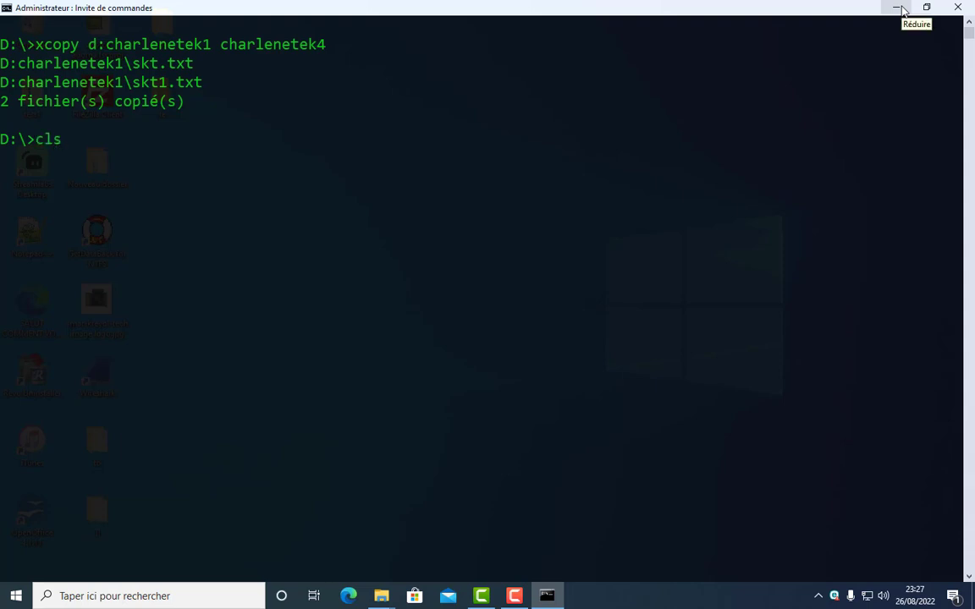
key(Return)
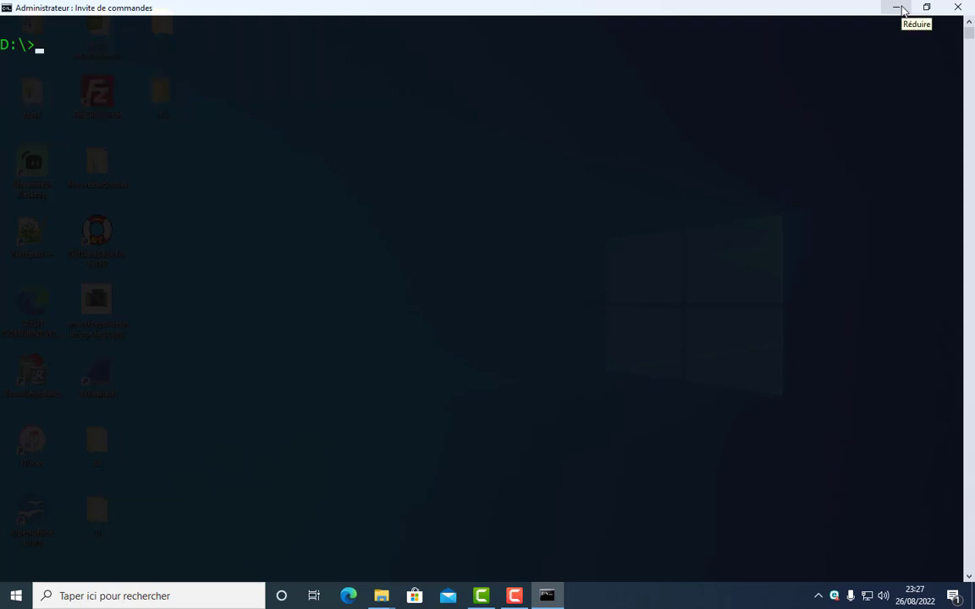
- Enter the text SALUT at the D:\ prompt
text(SALUTR)
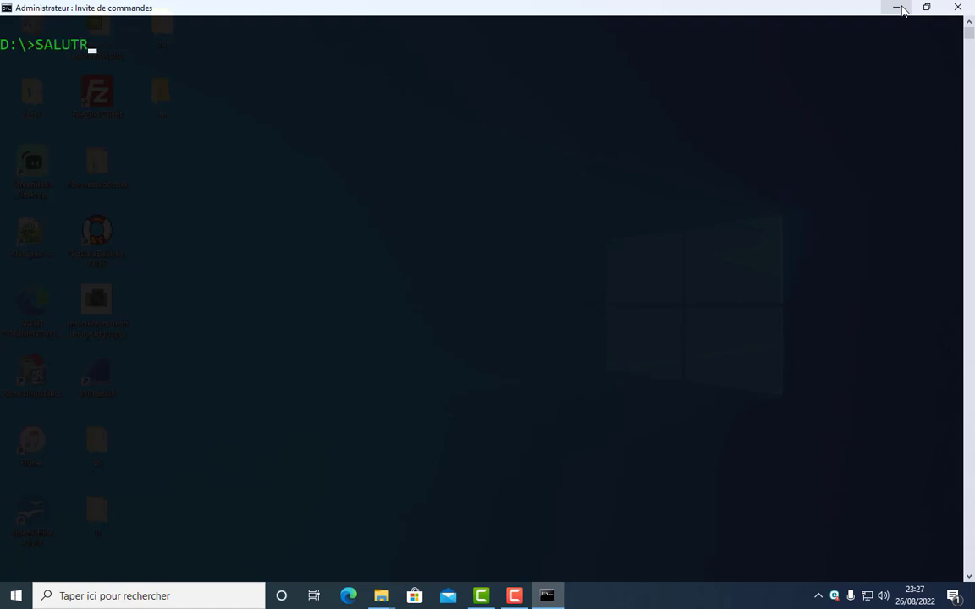
key(BackSpace)
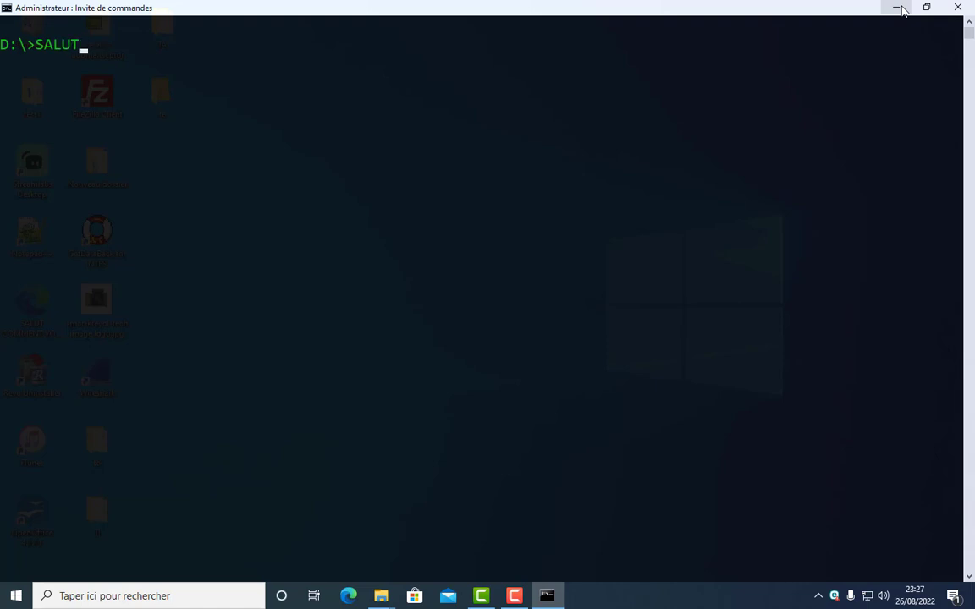